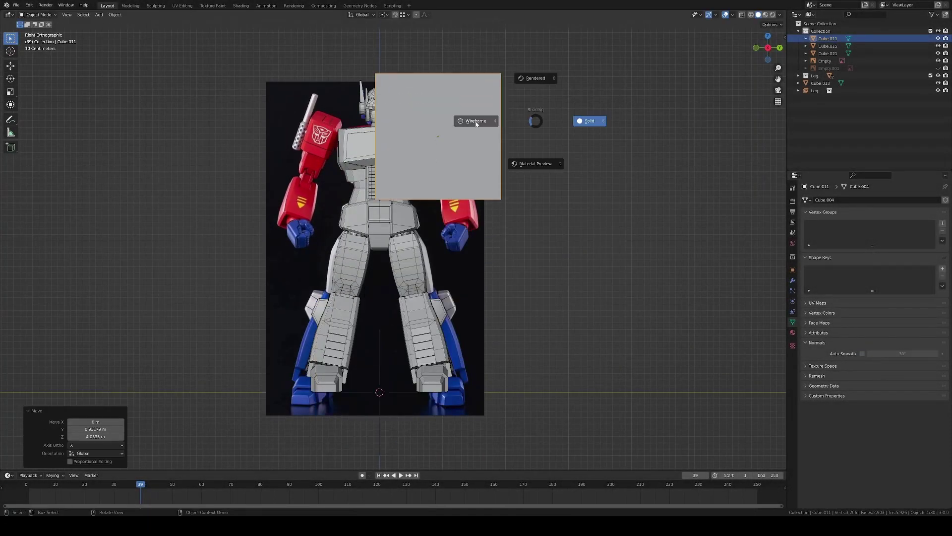
In wireframe view, resize the cube along local Z and tilt it -14.4° about local Y
{"action": "left_click", "coordinate": [476, 121]}
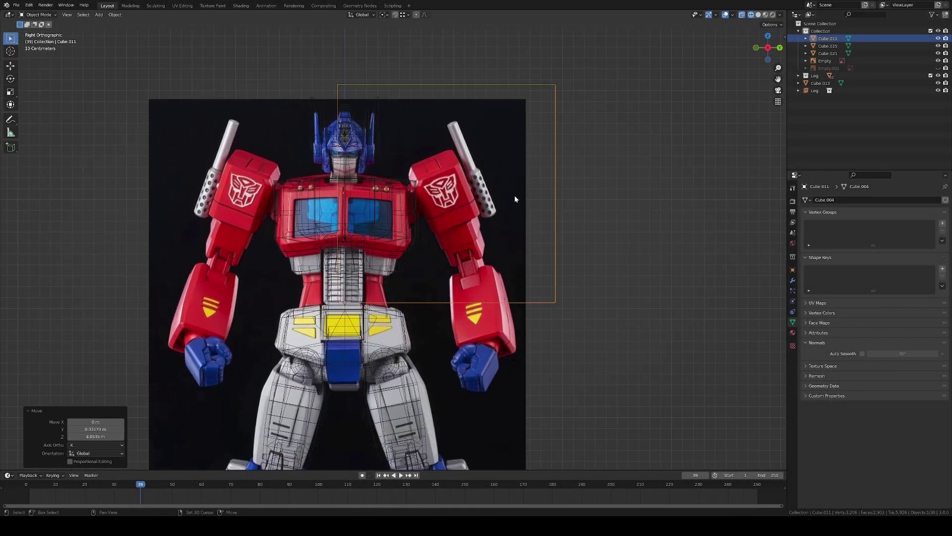
{"action": "key", "text": "s"}
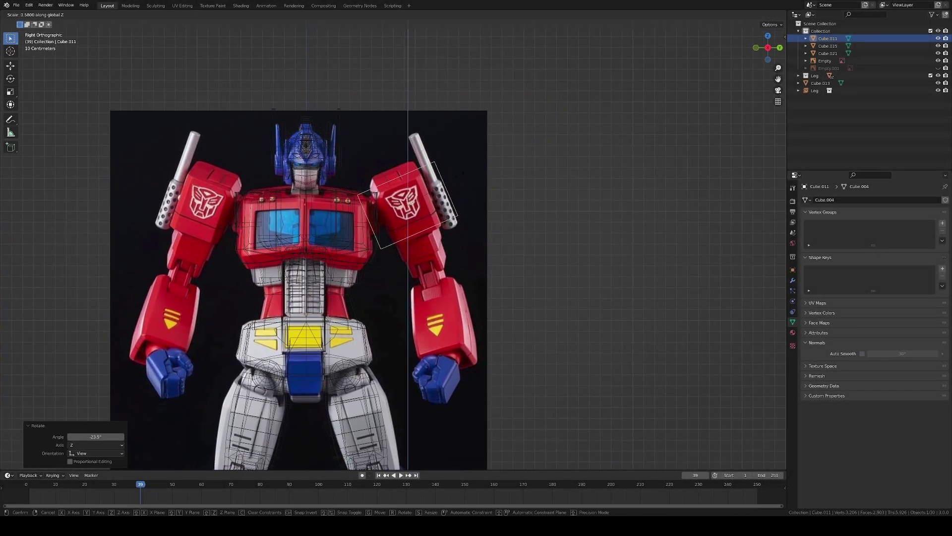
{"action": "left_click", "coordinate": [360, 45]}
{"action": "key", "text": "s"}
{"action": "key", "text": "z"}
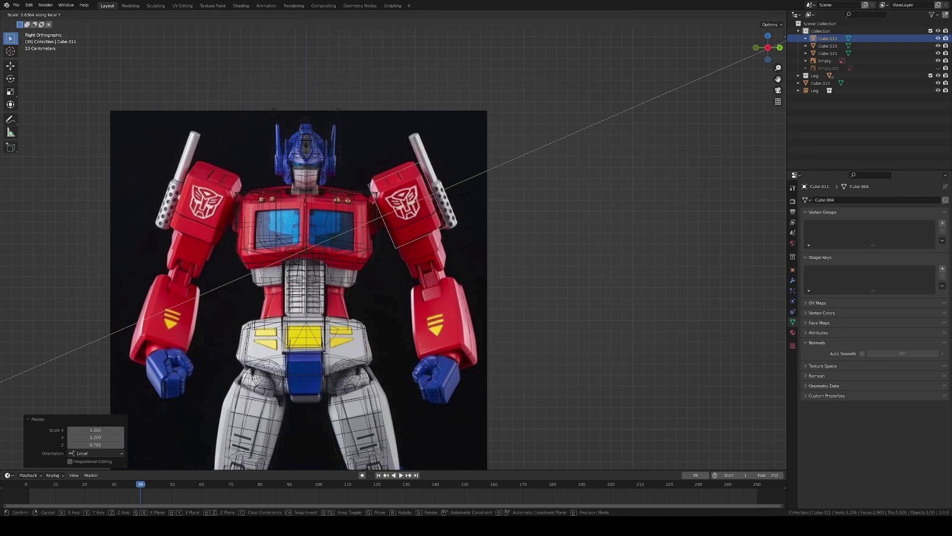
{"action": "left_click", "coordinate": [460, 196]}
{"action": "key", "text": "r"}
{"action": "key", "text": "y"}
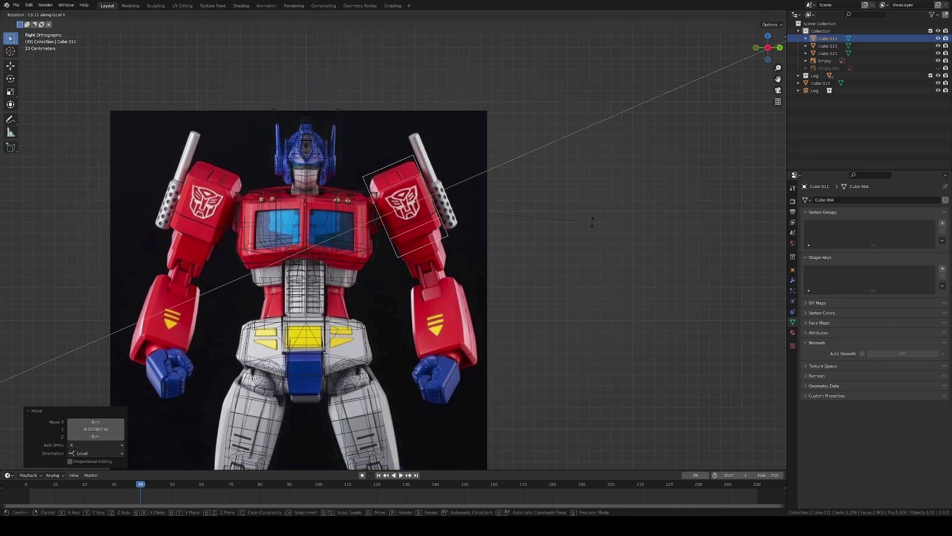
{"action": "left_click", "coordinate": [598, 227]}
Move the cube along local X and scale it along X and in height over the shoulder
{"action": "scroll", "coordinate": [494, 199], "scroll_direction": "up", "scroll_amount": 1}
{"action": "key", "text": "g"}
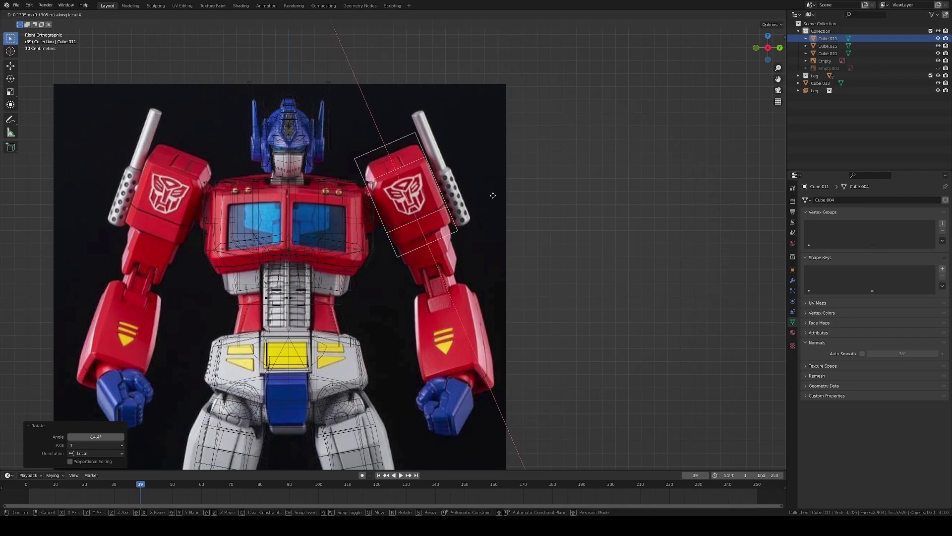
{"action": "left_click", "coordinate": [492, 195]}
{"action": "key", "text": "s"}
{"action": "key", "text": "x"}
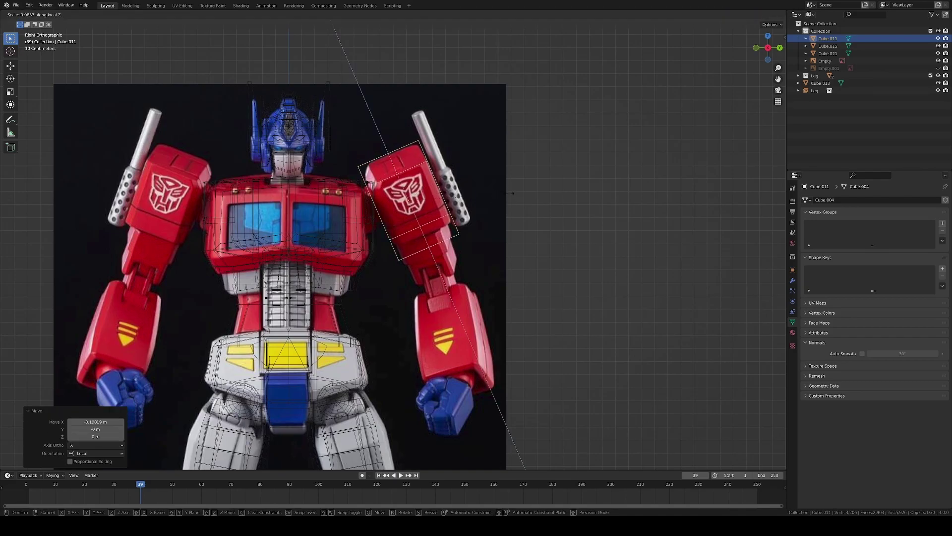
{"action": "left_click", "coordinate": [511, 193]}
{"action": "key", "text": "Tab"}
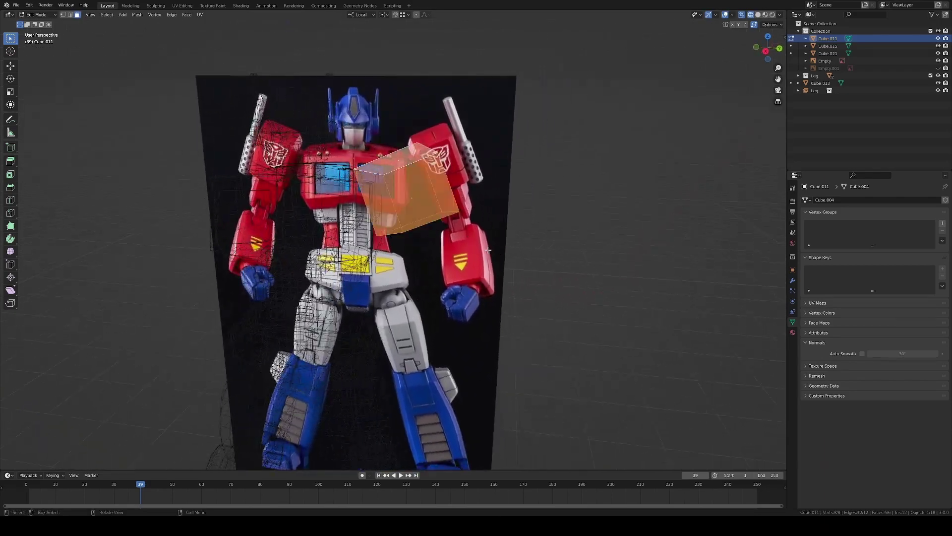
{"action": "middle_click_drag", "start_coordinate": [413, 192], "coordinate": [465, 174]}
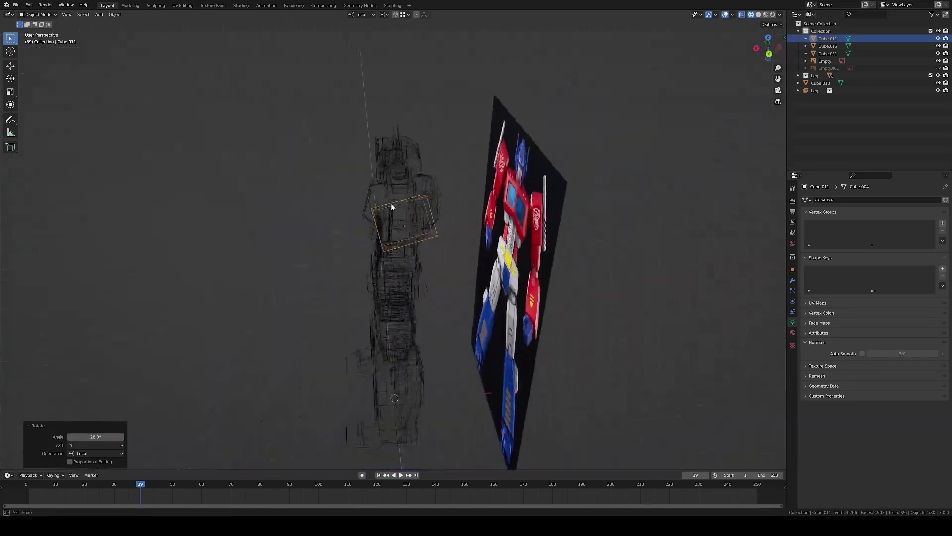
{"action": "scroll", "coordinate": [418, 150], "scroll_direction": "up", "scroll_amount": 2}
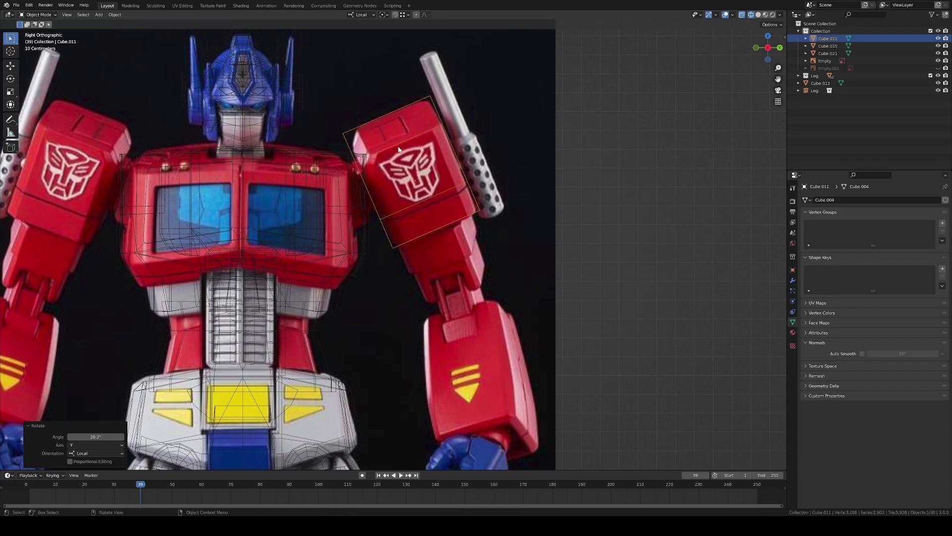
{"action": "left_click", "coordinate": [434, 158]}
Bevel the shoulder block's edges in Edit Mode
{"action": "right_click", "coordinate": [385, 138]}
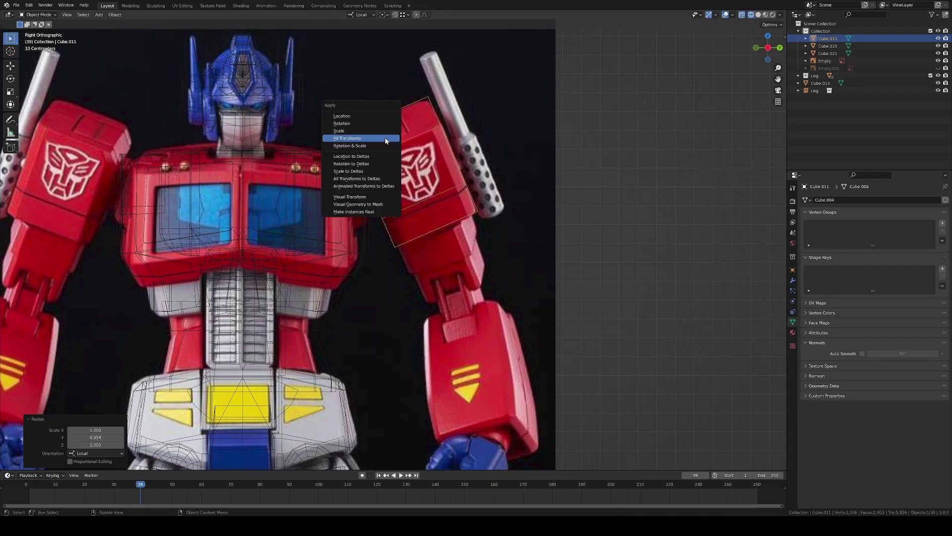
{"action": "key", "text": "Tab"}
{"action": "key", "text": "ctrl+b"}
{"action": "key", "text": "Escape"}
{"action": "key", "text": "Tab"}
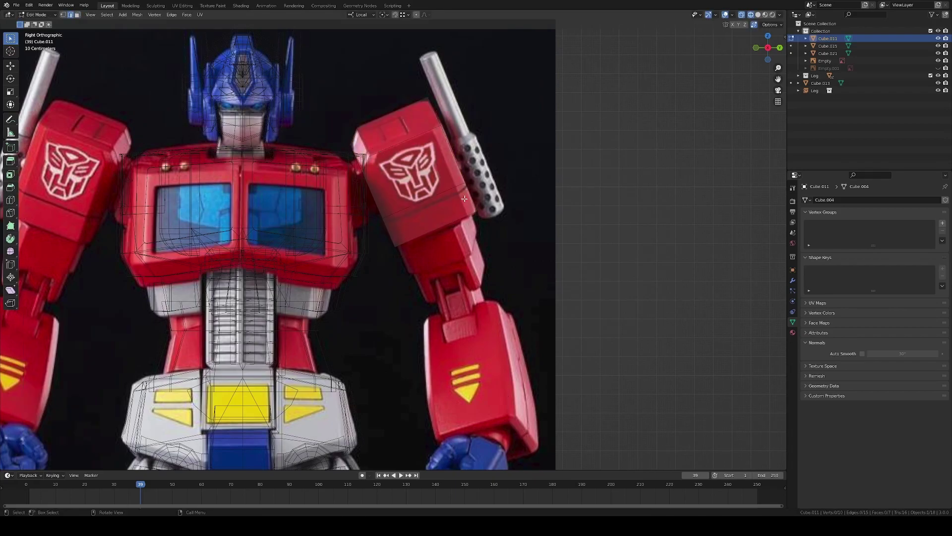
{"action": "mouse_move", "coordinate": [395, 149]}
{"action": "middle_mouse_down"}
{"action": "mouse_move", "coordinate": [403, 230]}
{"action": "mouse_move", "coordinate": [466, 215]}
{"action": "middle_mouse_up"}
Scale the shoulder block's faces along local X using local transform orientation
{"action": "key", "text": "s"}
{"action": "key", "text": "x"}
{"action": "key", "text": "x"}
{"action": "key", "text": "Escape"}
{"action": "key", "text": "Tab"}
{"action": "key", "text": "s"}
{"action": "key", "text": "x"}
{"action": "key", "text": "x"}
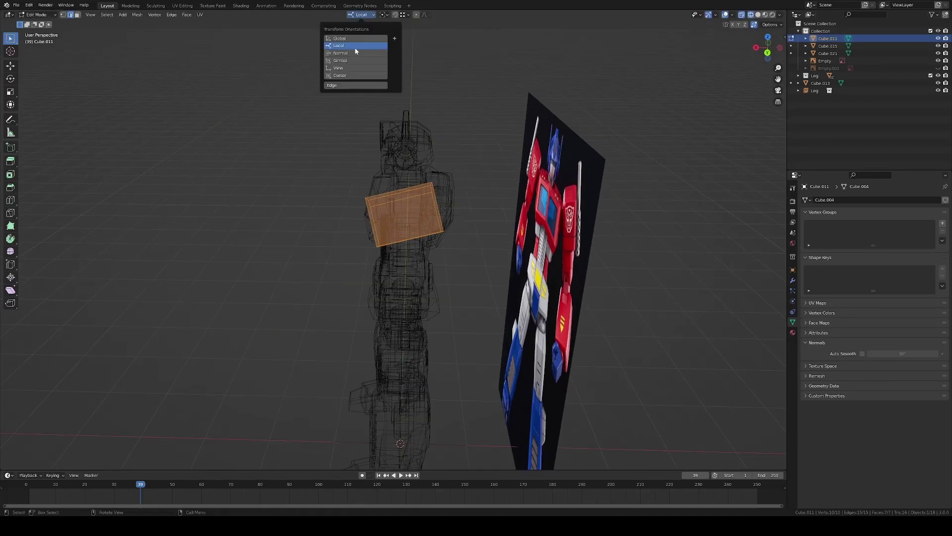
{"action": "left_click", "coordinate": [355, 48]}
{"action": "key", "text": "Tab"}
{"action": "middle_click_drag", "start_coordinate": [410, 191], "coordinate": [447, 168]}
Move the shoulder block 0.088 m along its local Y axis
{"action": "key", "text": "g"}
{"action": "key", "text": "y"}
{"action": "left_click", "coordinate": [486, 203]}
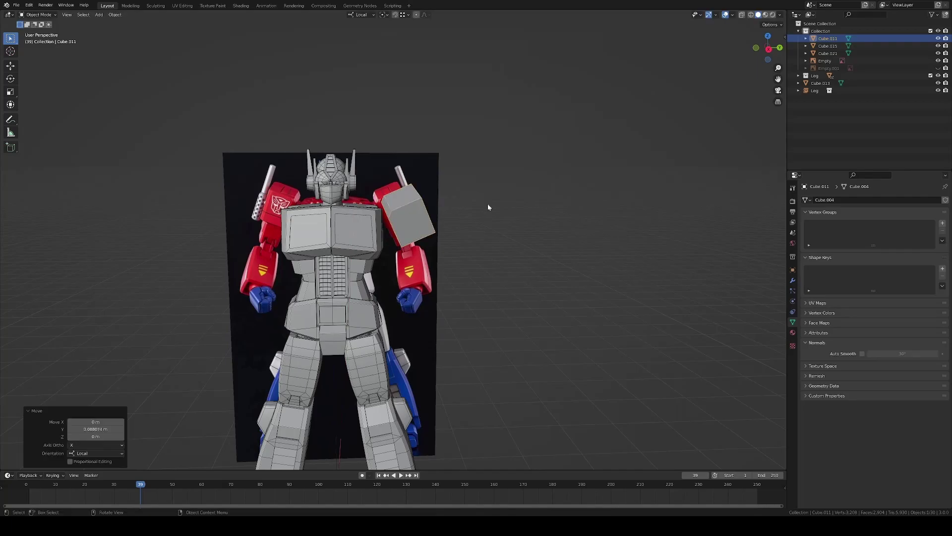
{"action": "mouse_move", "coordinate": [487, 203]}
{"action": "middle_mouse_down"}
{"action": "mouse_move", "coordinate": [433, 221]}
{"action": "mouse_move", "coordinate": [689, 45]}
{"action": "middle_mouse_up"}
With the sidebar and X-ray on in right view, narrow the block to 0.726 width
{"action": "key", "text": "n"}
{"action": "scroll", "coordinate": [504, 142], "scroll_direction": "up", "scroll_amount": 2}
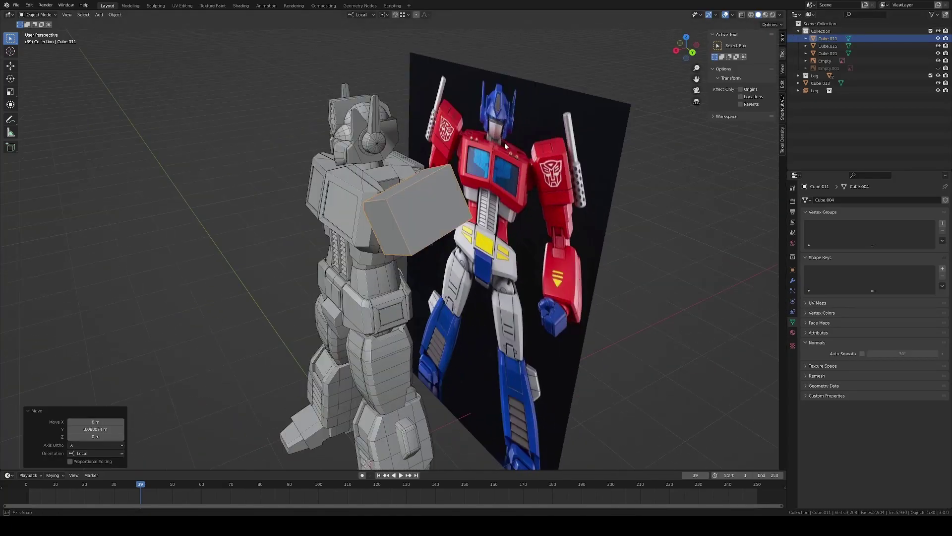
{"action": "key", "text": "KP_3"}
{"action": "scroll", "coordinate": [589, 130], "scroll_direction": "up", "scroll_amount": 3}
{"action": "key", "text": "alt+z"}
{"action": "key", "text": "Tab"}
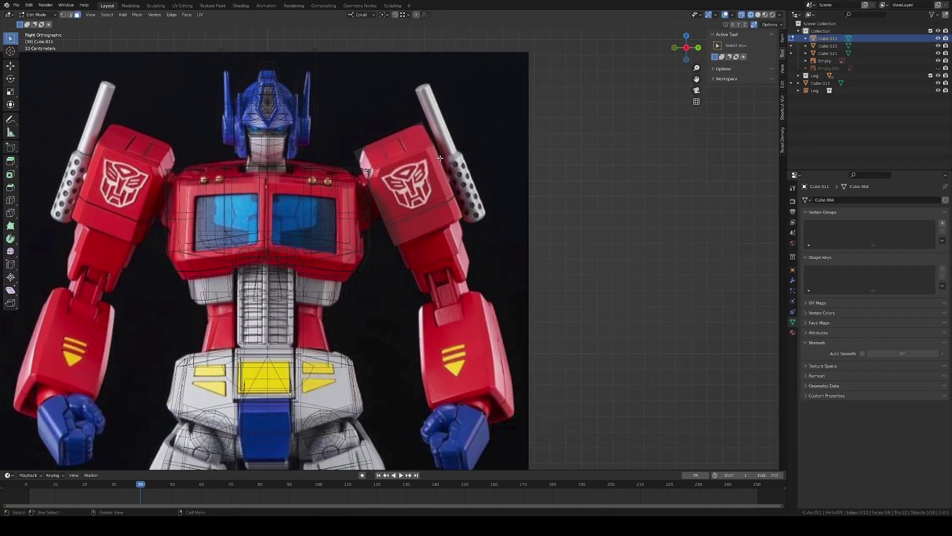
{"action": "left_click", "coordinate": [783, 68]}
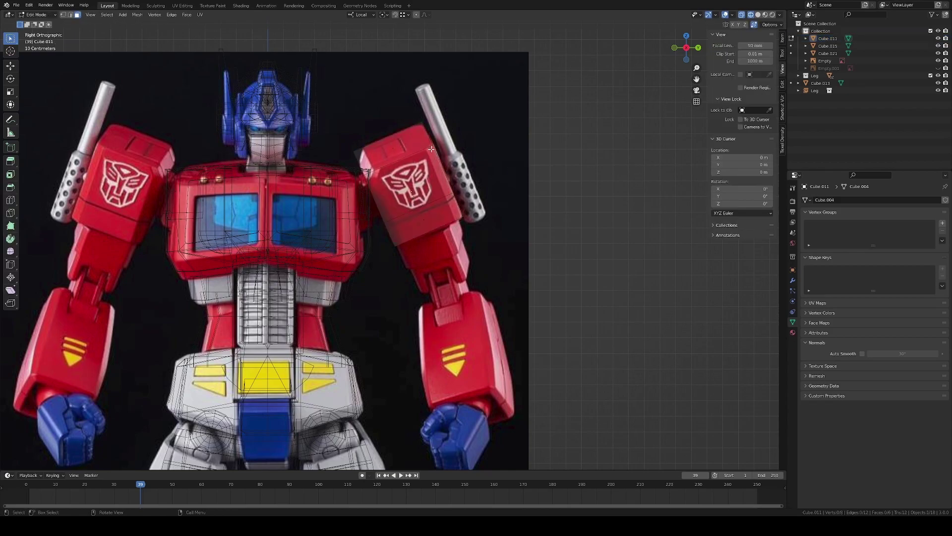
{"action": "key", "text": "Tab"}
{"action": "mouse_move", "coordinate": [431, 149]}
{"action": "middle_mouse_down"}
{"action": "mouse_move", "coordinate": [395, 170]}
{"action": "mouse_move", "coordinate": [462, 165]}
{"action": "middle_mouse_up"}
{"action": "left_click", "coordinate": [401, 180]}
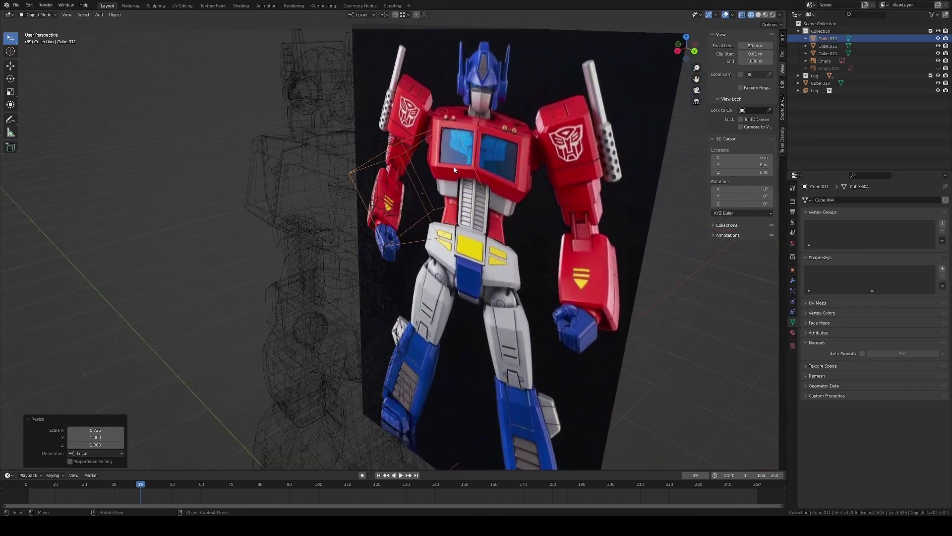
Return to right orthographic view in Edit Mode, zoomed in on the block
{"action": "key", "text": "KP_3"}
{"action": "scroll", "coordinate": [504, 153], "scroll_direction": "up", "scroll_amount": 3}
{"action": "key", "text": "Tab"}
{"action": "scroll", "coordinate": [505, 156], "scroll_direction": "up", "scroll_amount": 1}
{"action": "scroll", "coordinate": [446, 208], "scroll_direction": "down", "scroll_amount": 2}
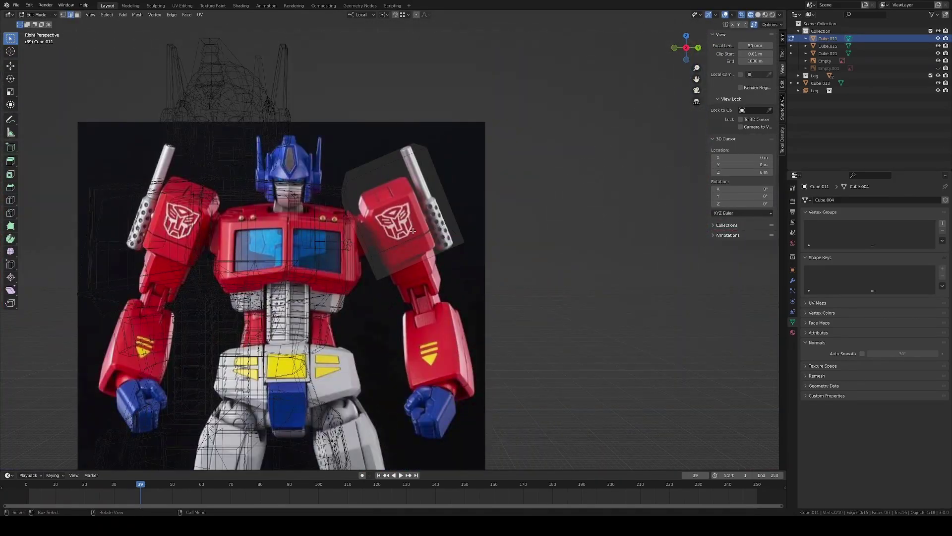
{"action": "scroll", "coordinate": [414, 246], "scroll_direction": "up", "scroll_amount": 2}
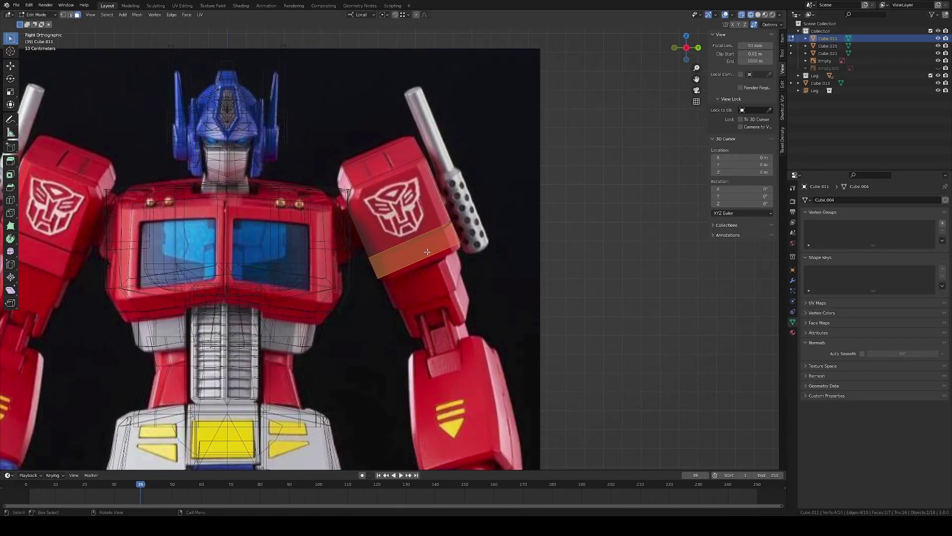
Confirm the faces' new position and clear the face selection in right view
{"action": "left_click", "coordinate": [432, 256]}
{"action": "mouse_move", "coordinate": [432, 256]}
{"action": "middle_mouse_down"}
{"action": "mouse_move", "coordinate": [372, 266]}
{"action": "mouse_move", "coordinate": [383, 266]}
{"action": "middle_mouse_up"}
{"action": "key", "text": "KP_3"}
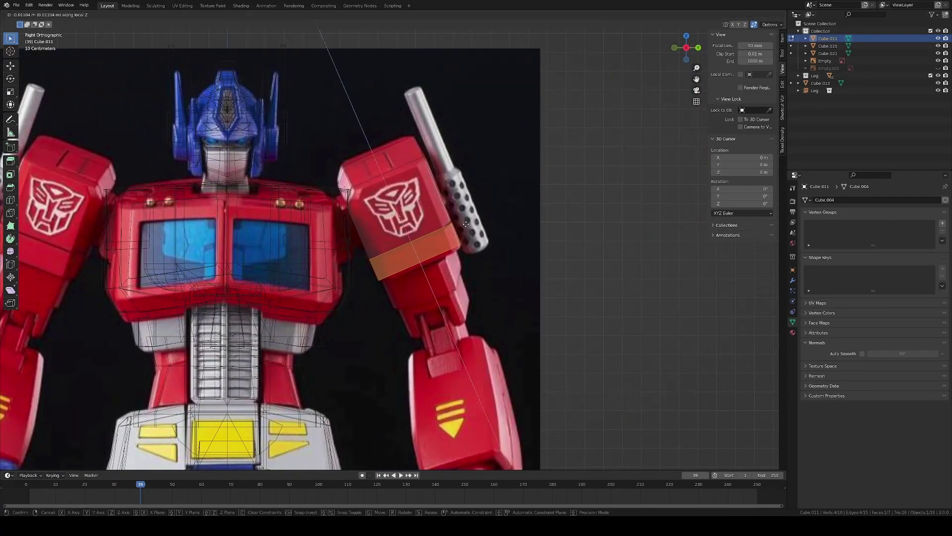
{"action": "left_click", "coordinate": [536, 250]}
{"action": "middle_click_drag", "start_coordinate": [536, 250], "coordinate": [446, 268]}
Extrude the block's bottom face down the arm
{"action": "left_click", "coordinate": [412, 276]}
{"action": "key", "text": "KP_3"}
{"action": "key", "text": "e"}
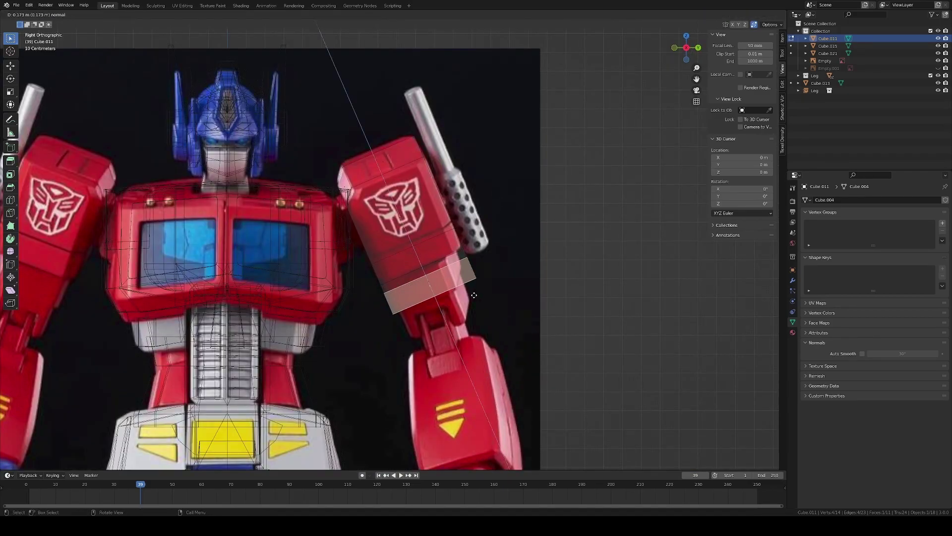
{"action": "left_click", "coordinate": [475, 302]}
{"action": "scroll", "coordinate": [475, 302], "scroll_direction": "down", "scroll_amount": 2}
{"action": "middle_click_drag", "start_coordinate": [475, 301], "coordinate": [424, 214]}
{"action": "key", "text": "Tab"}
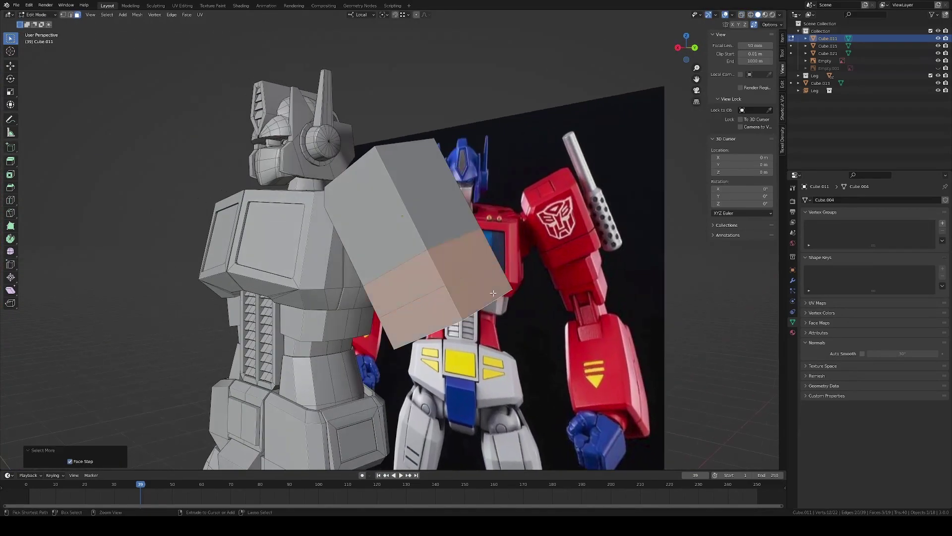
Check the shoulder block alone in local view, then restore the full scene
{"action": "key", "text": "KP_Divide"}
{"action": "key", "text": "Tab"}
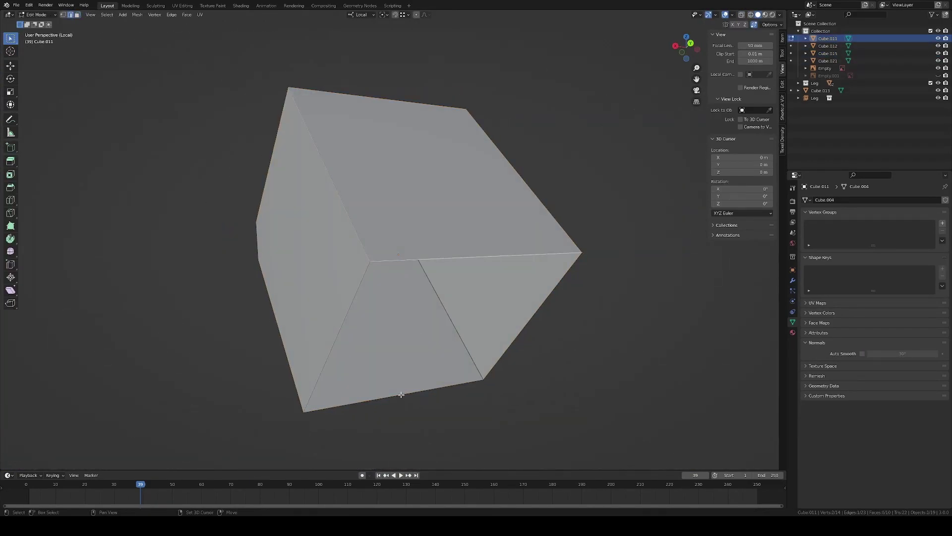
{"action": "scroll", "coordinate": [447, 347], "scroll_direction": "down", "scroll_amount": 2}
{"action": "key", "text": "Tab"}
{"action": "key", "text": "KP_Divide"}
Rotate the Cube.012 block about its local Z axis
{"action": "left_click", "coordinate": [458, 319]}
{"action": "key", "text": "KP_3"}
{"action": "scroll", "coordinate": [551, 283], "scroll_direction": "up", "scroll_amount": 3}
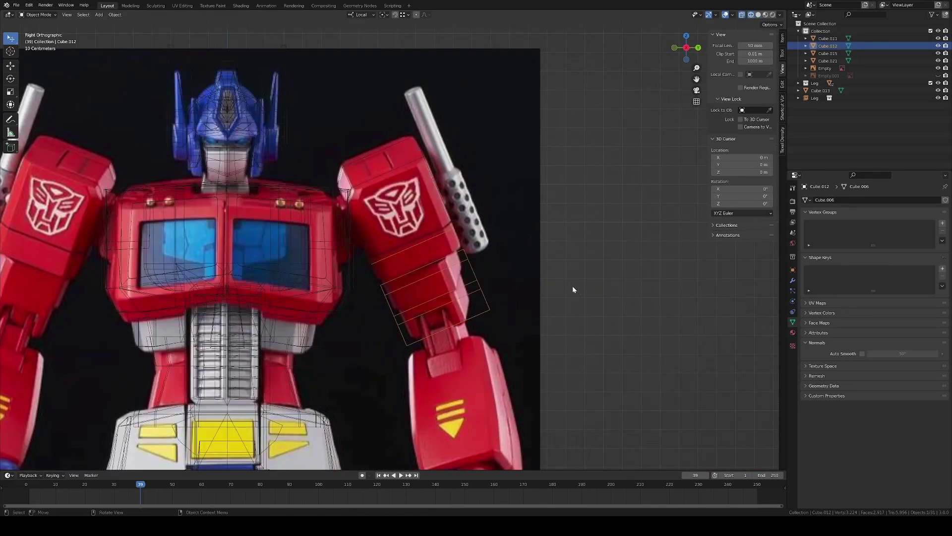
{"action": "key", "text": "r"}
{"action": "key", "text": "z"}
{"action": "key", "text": "z"}
{"action": "left_click", "coordinate": [558, 247]}
{"action": "scroll", "coordinate": [558, 272], "scroll_direction": "down", "scroll_amount": 3}
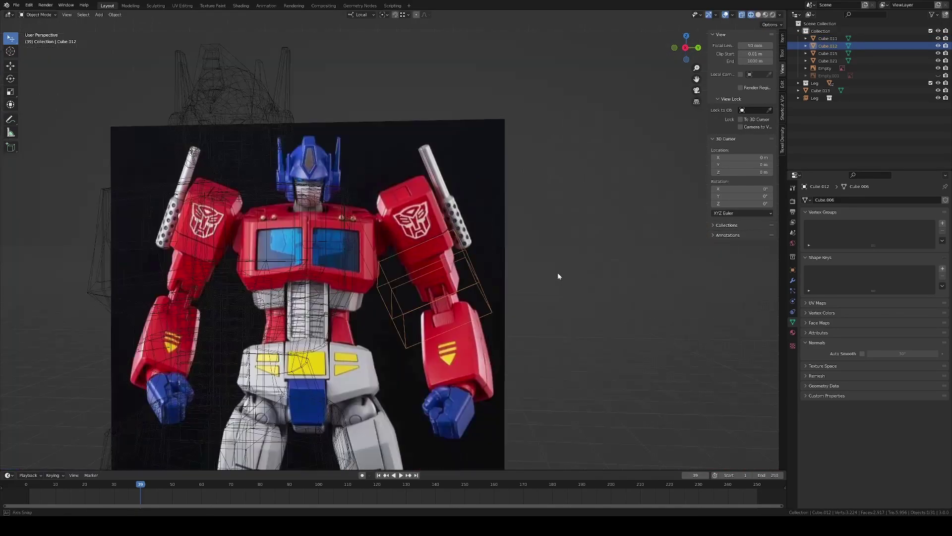
Scale Cube.012 to 0.764 excluding Z, back in solid shading
{"action": "key", "text": "s"}
{"action": "left_click", "coordinate": [558, 272]}
{"action": "key", "text": "shift+z"}
{"action": "middle_click_drag", "start_coordinate": [465, 269], "coordinate": [446, 243]}
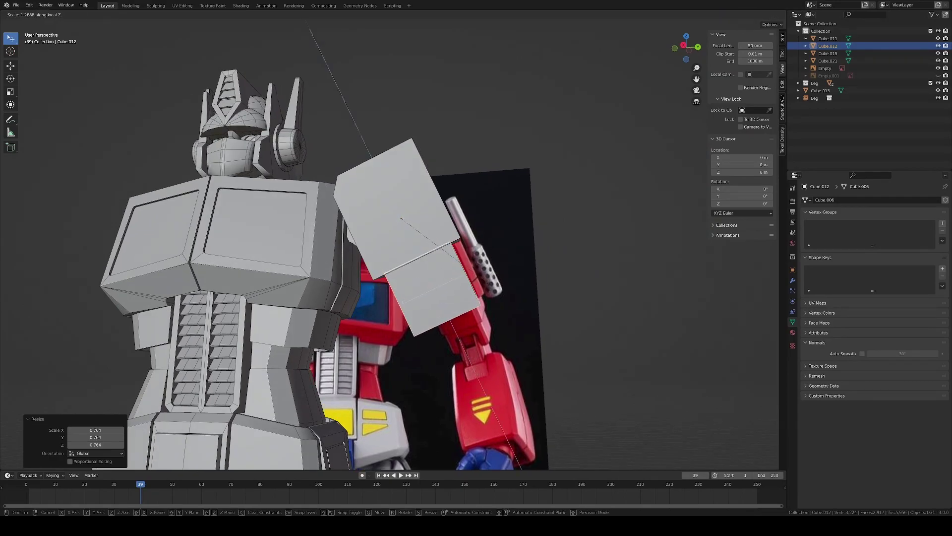
{"action": "left_click", "coordinate": [486, 286]}
{"action": "scroll", "coordinate": [477, 308], "scroll_direction": "down", "scroll_amount": 3}
{"action": "middle_click_drag", "start_coordinate": [477, 308], "coordinate": [465, 290]}
{"action": "scroll", "coordinate": [465, 289], "scroll_direction": "up", "scroll_amount": 2}
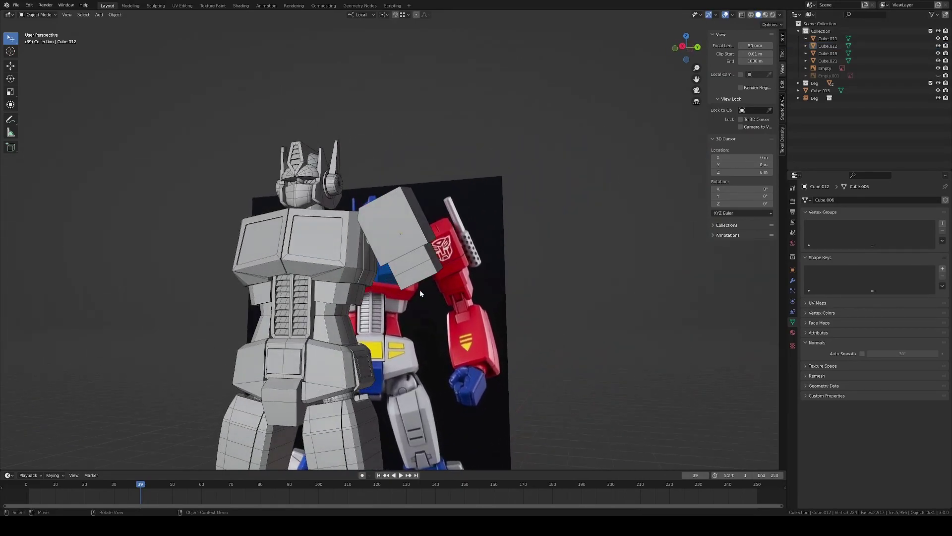
Delete Cube.012 and reselect the shoulder block Cube.011
{"action": "key", "text": "Delete"}
{"action": "middle_click_drag", "start_coordinate": [406, 243], "coordinate": [429, 253]}
{"action": "left_click", "coordinate": [783, 38]}
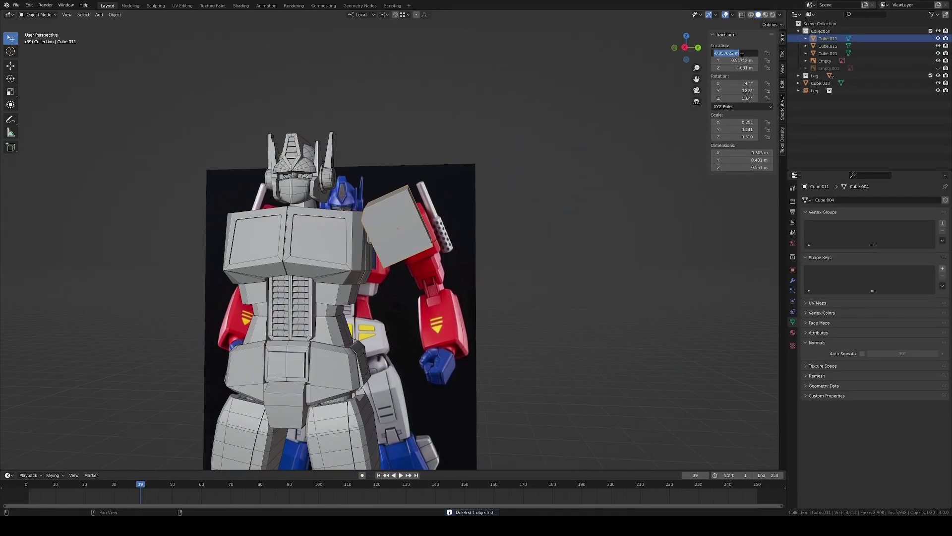
Isolate the shoulder block in local view from the right side, zoomed in
{"action": "key", "text": "Return"}
{"action": "scroll", "coordinate": [472, 287], "scroll_direction": "down", "scroll_amount": 3}
{"action": "key", "text": "KP_3"}
{"action": "key", "text": "KP_Divide"}
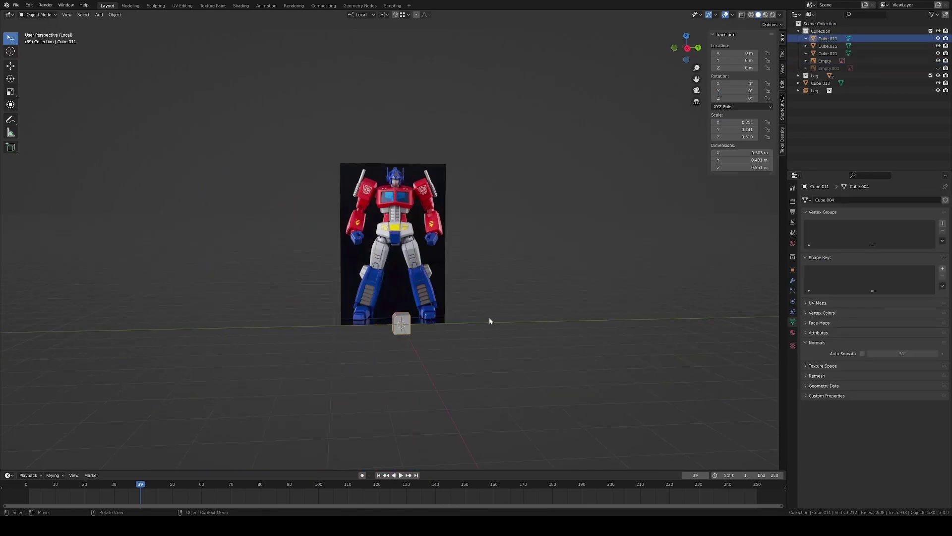
{"action": "scroll", "coordinate": [489, 317], "scroll_direction": "up", "scroll_amount": 3}
{"action": "scroll", "coordinate": [418, 321], "scroll_direction": "up", "scroll_amount": 1}
{"action": "scroll", "coordinate": [397, 298], "scroll_direction": "up", "scroll_amount": 2}
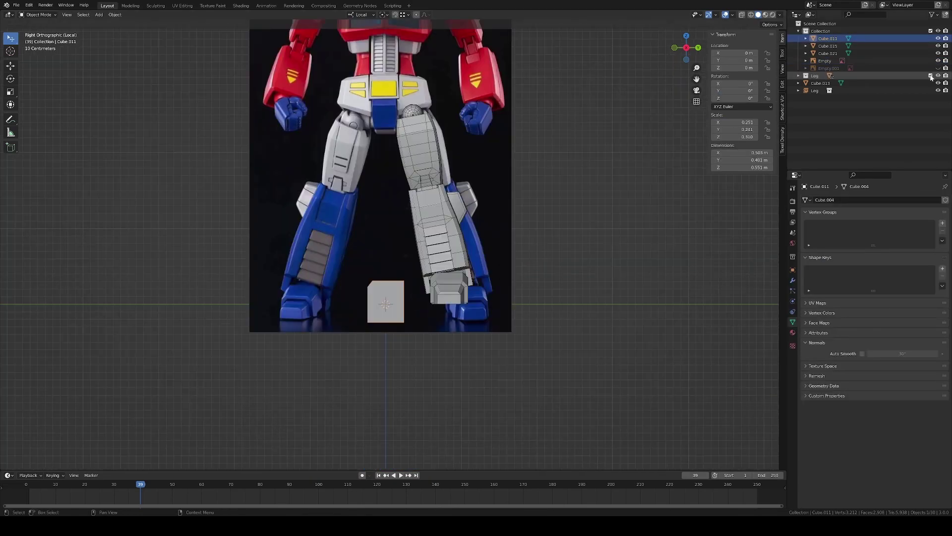
{"action": "middle_click_drag", "start_coordinate": [563, 179], "coordinate": [397, 246]}
{"action": "scroll", "coordinate": [396, 247], "scroll_direction": "up", "scroll_amount": 5}
Bevel the cube's two selected vertical corner edges
{"action": "key", "text": "Tab"}
{"action": "left_click", "coordinate": [328, 286], "text": "shift"}
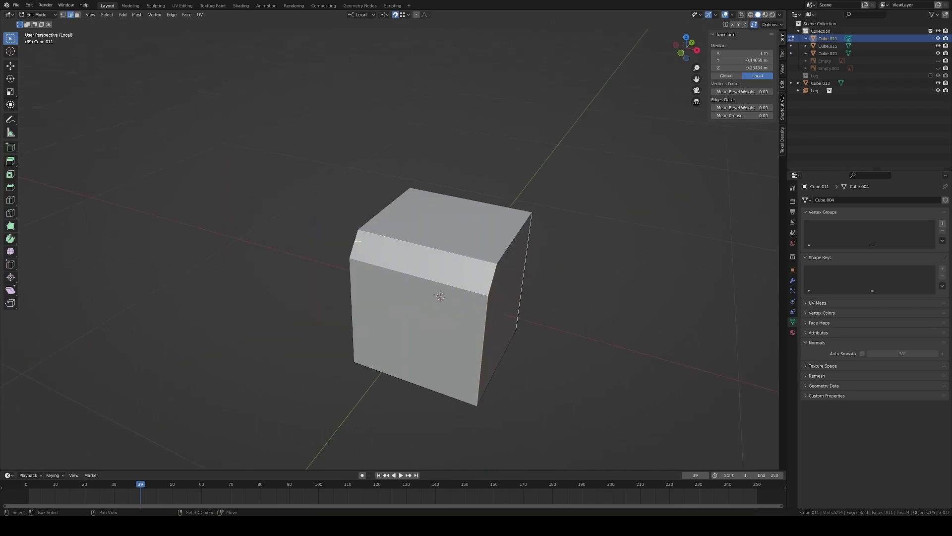
{"action": "middle_click_drag", "start_coordinate": [329, 286], "coordinate": [446, 258]}
{"action": "key", "text": "ctrl+b"}
{"action": "left_click", "coordinate": [577, 246]}
{"action": "mouse_move", "coordinate": [577, 246]}
{"action": "middle_mouse_down"}
{"action": "mouse_move", "coordinate": [430, 259]}
{"action": "mouse_move", "coordinate": [436, 255]}
{"action": "mouse_move", "coordinate": [358, 287]}
{"action": "mouse_move", "coordinate": [408, 279]}
{"action": "mouse_move", "coordinate": [323, 204]}
{"action": "mouse_move", "coordinate": [361, 304]}
{"action": "mouse_move", "coordinate": [345, 253]}
{"action": "mouse_move", "coordinate": [397, 258]}
{"action": "mouse_move", "coordinate": [427, 277]}
{"action": "middle_mouse_up"}
Delete the cube's bottom face
{"action": "key", "text": "3"}
{"action": "left_click", "coordinate": [346, 283]}
{"action": "left_click", "coordinate": [346, 282]}
{"action": "key", "text": "Tab"}
Add a centred loop cut around the block and bevel it into a band
{"action": "key", "text": "KP_3"}
{"action": "key", "text": "Tab"}
{"action": "right_click", "coordinate": [332, 322]}
{"action": "key", "text": "ctrl+r"}
{"action": "key", "text": "Return"}
{"action": "key", "text": "ctrl+b"}
{"action": "left_click", "coordinate": [435, 282]}
Add another centred edge loop around the block
{"action": "key", "text": "ctrl+r"}
{"action": "left_click", "coordinate": [369, 331]}
{"action": "right_click", "coordinate": [370, 332]}
{"action": "key", "text": "ctrl+r"}
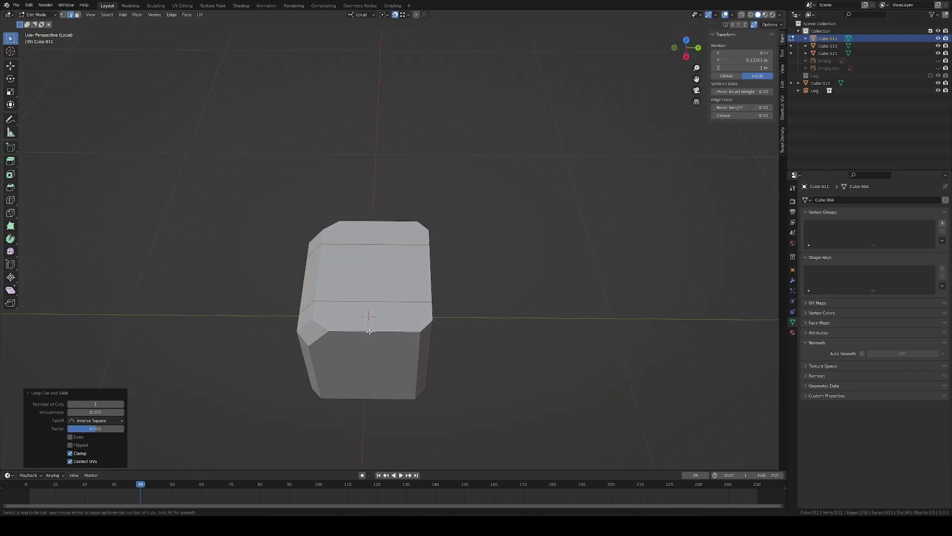
{"action": "key", "text": "Return"}
{"action": "middle_click_drag", "start_coordinate": [372, 395], "coordinate": [406, 165]}
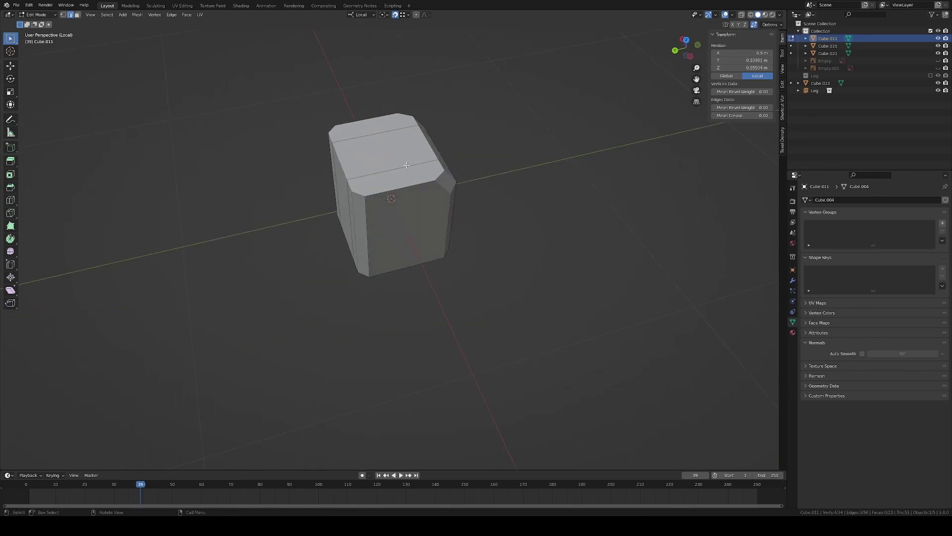
{"action": "mouse_move", "coordinate": [412, 263]}
{"action": "middle_mouse_down"}
{"action": "mouse_move", "coordinate": [397, 132]}
{"action": "mouse_move", "coordinate": [506, 233]}
{"action": "mouse_move", "coordinate": [390, 247]}
{"action": "mouse_move", "coordinate": [387, 285]}
{"action": "middle_mouse_up"}
Extrude the block's bottom downward and move the new faces lower
{"action": "key", "text": "Return"}
{"action": "key", "text": "KP_3"}
{"action": "key", "text": "Return"}
{"action": "key", "text": "KP_3"}
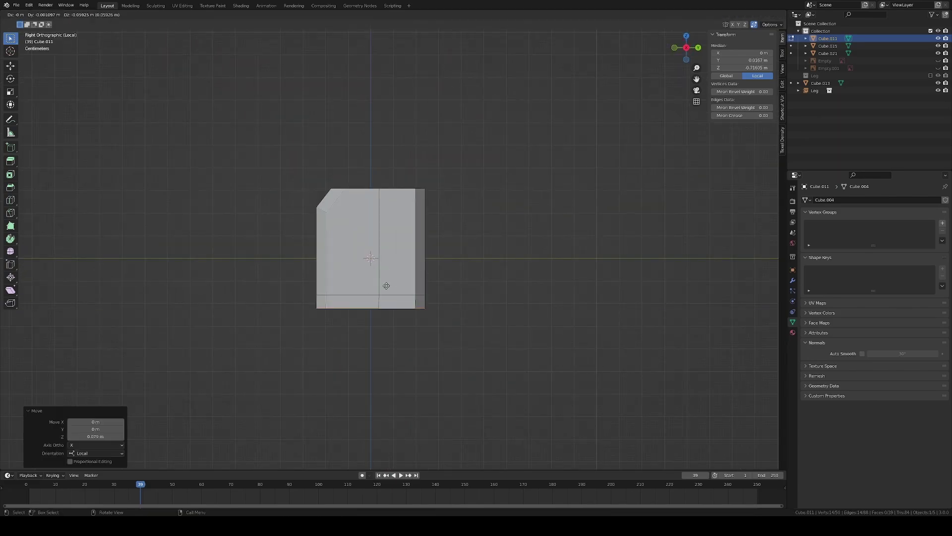
{"action": "left_click", "coordinate": [387, 297]}
{"action": "scroll", "coordinate": [466, 286], "scroll_direction": "up", "scroll_amount": 3}
{"action": "left_click", "coordinate": [464, 289]}
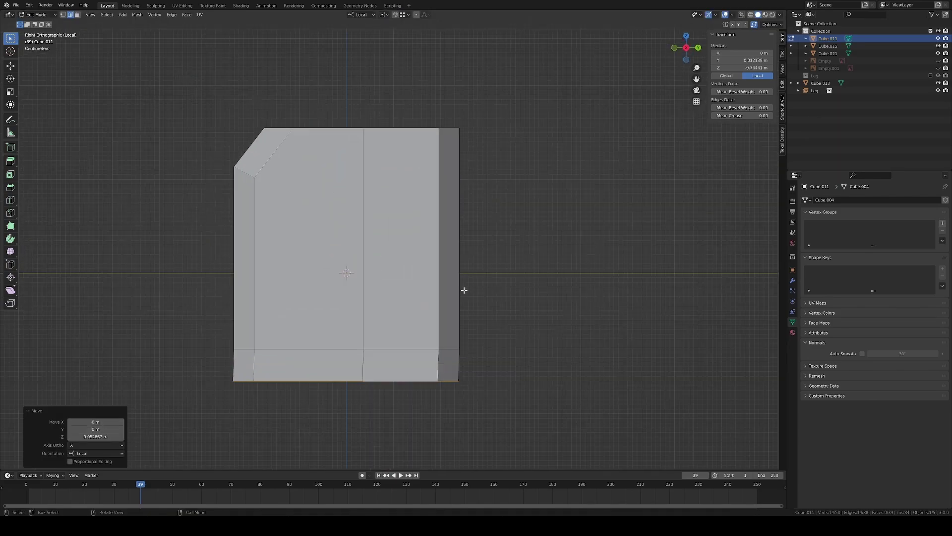
Shift the lower edge loop 0.0529 m along Z and select the bottom opening's edges
{"action": "key", "text": "g"}
{"action": "key", "text": "z"}
{"action": "key", "text": "z"}
{"action": "left_click", "coordinate": [399, 328]}
{"action": "left_click", "coordinate": [407, 350], "text": "alt"}
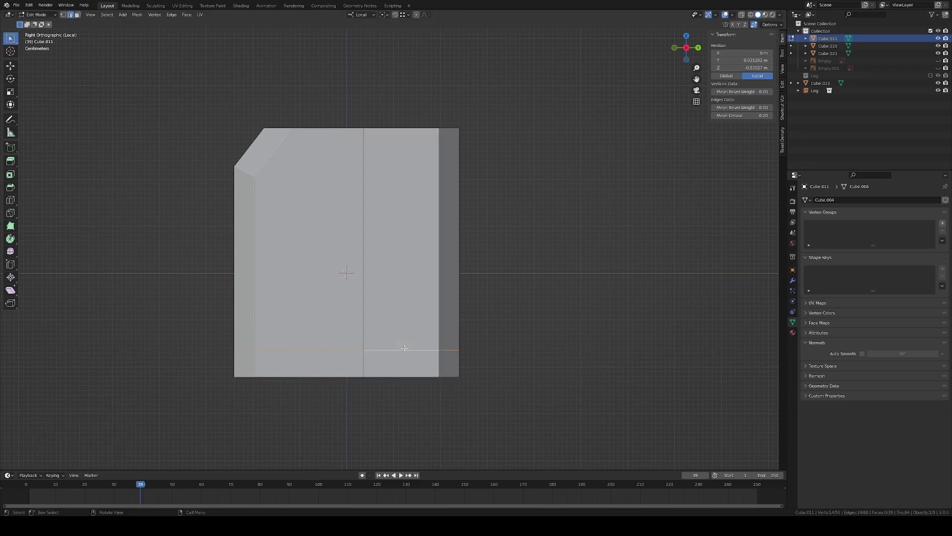
{"action": "left_click", "coordinate": [408, 300]}
{"action": "mouse_move", "coordinate": [486, 312]}
{"action": "middle_mouse_down"}
{"action": "mouse_move", "coordinate": [392, 183]}
{"action": "mouse_move", "coordinate": [312, 218]}
{"action": "mouse_move", "coordinate": [308, 195]}
{"action": "mouse_move", "coordinate": [381, 179]}
{"action": "middle_mouse_up"}
{"action": "left_click", "coordinate": [312, 218], "text": "alt"}
Fill the block's bottom opening with a face and knife-cut new edges across it
{"action": "key", "text": "f"}
{"action": "key", "text": "k"}
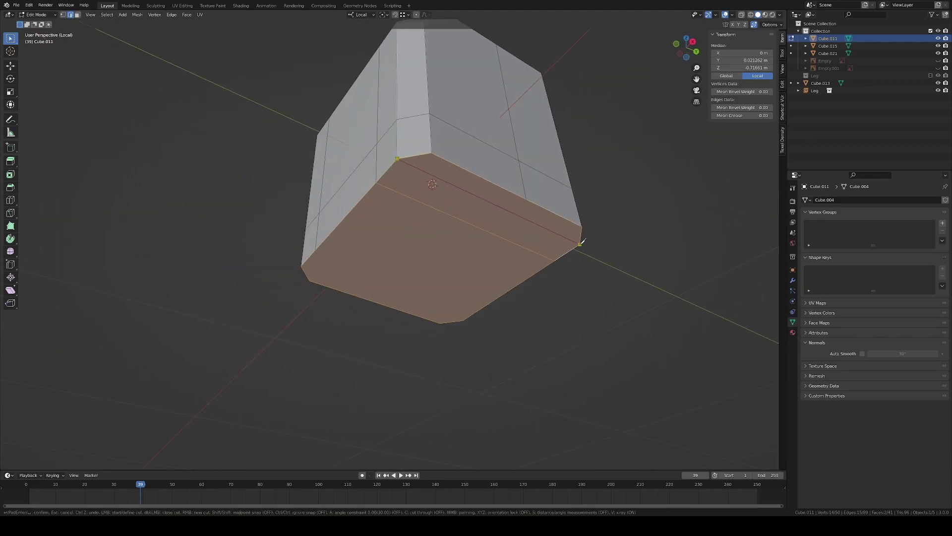
{"action": "left_click", "coordinate": [581, 241]}
{"action": "middle_click_drag", "start_coordinate": [582, 241], "coordinate": [545, 281]}
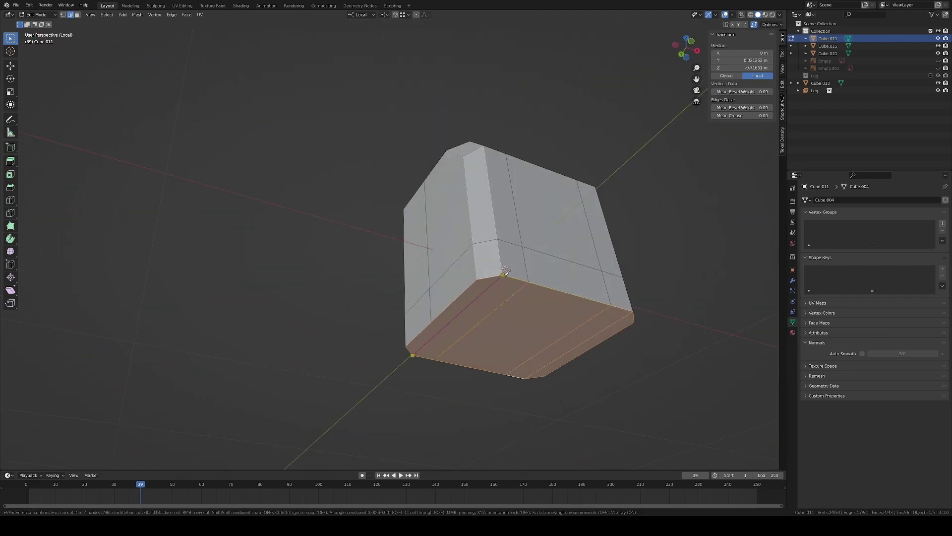
{"action": "middle_click_drag", "start_coordinate": [480, 277], "coordinate": [431, 148]}
{"action": "left_click", "coordinate": [524, 195]}
{"action": "mouse_move", "coordinate": [524, 195]}
{"action": "middle_mouse_down"}
{"action": "mouse_move", "coordinate": [486, 209]}
{"action": "mouse_move", "coordinate": [347, 129]}
{"action": "middle_mouse_up"}
{"action": "key", "text": "Return"}
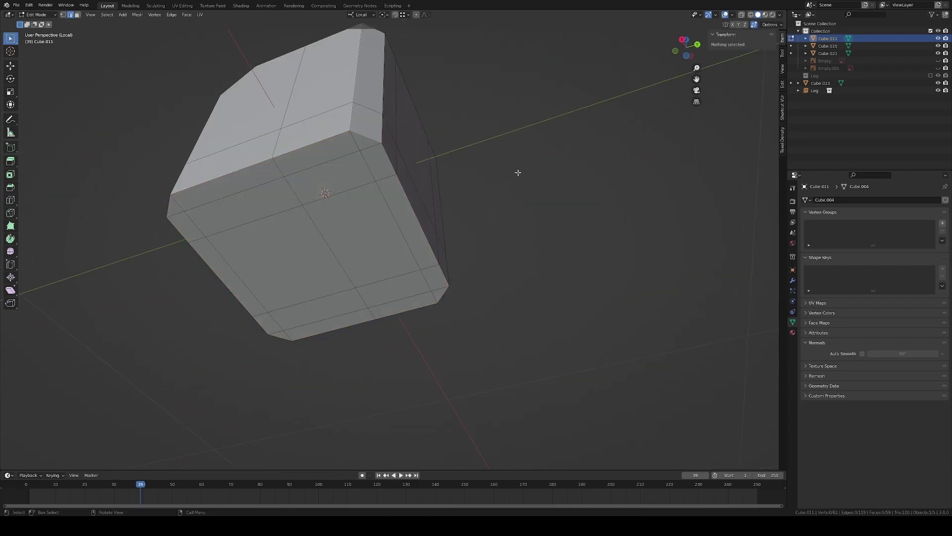
Select the lower front faces and grow the selection to the whole lower band
{"action": "mouse_move", "coordinate": [517, 170]}
{"action": "middle_mouse_down"}
{"action": "mouse_move", "coordinate": [387, 223]}
{"action": "mouse_move", "coordinate": [377, 240]}
{"action": "mouse_move", "coordinate": [389, 218]}
{"action": "mouse_move", "coordinate": [347, 233]}
{"action": "mouse_move", "coordinate": [378, 232]}
{"action": "mouse_move", "coordinate": [367, 213]}
{"action": "mouse_move", "coordinate": [357, 237]}
{"action": "mouse_move", "coordinate": [317, 203]}
{"action": "middle_mouse_up"}
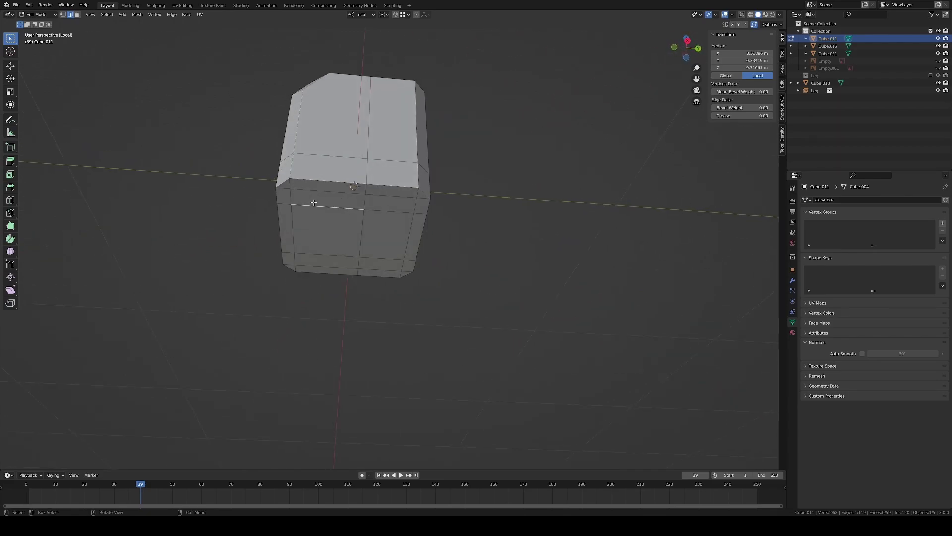
{"action": "left_click", "coordinate": [317, 203]}
{"action": "left_click", "coordinate": [377, 238], "text": "shift"}
{"action": "key", "text": "ctrl+KP_Add"}
Separate the lower band into its own object and scale it down
{"action": "key", "text": "p"}
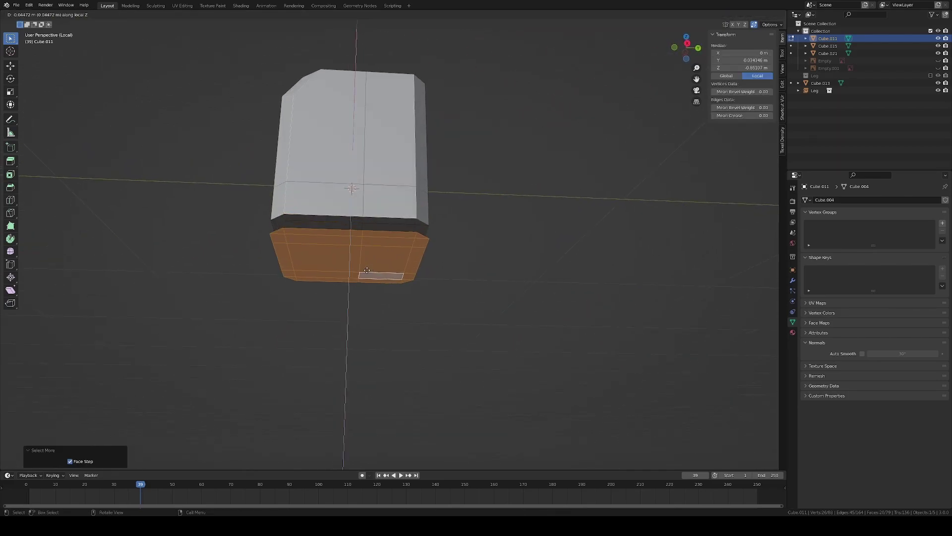
{"action": "left_click", "coordinate": [372, 263]}
{"action": "key", "text": "Tab"}
{"action": "key", "text": "Tab"}
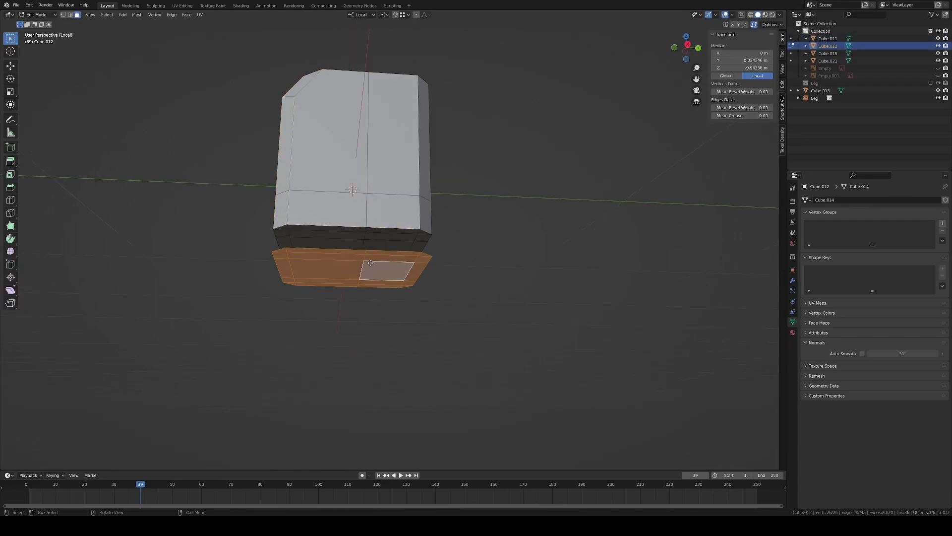
{"action": "key", "text": "Tab"}
{"action": "mouse_move", "coordinate": [370, 263]}
{"action": "middle_mouse_down", "text": "alt"}
{"action": "mouse_move", "coordinate": [378, 284]}
{"action": "mouse_move", "coordinate": [321, 268]}
{"action": "mouse_move", "coordinate": [344, 263]}
{"action": "mouse_move", "coordinate": [318, 244]}
{"action": "middle_mouse_up", "text": "alt"}
{"action": "left_click", "coordinate": [380, 280]}
{"action": "key", "text": "s"}
{"action": "key", "text": "Tab"}
Inset the base's front face and extrude the side faces downward into legs
{"action": "left_click", "coordinate": [357, 277]}
{"action": "key", "text": "i"}
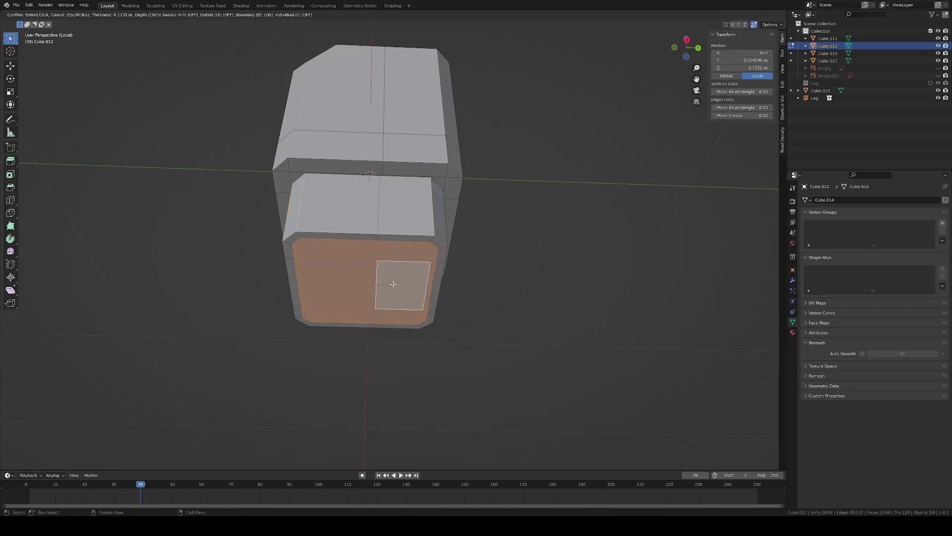
{"action": "left_click", "coordinate": [393, 283]}
{"action": "mouse_move", "coordinate": [393, 284]}
{"action": "middle_mouse_down"}
{"action": "mouse_move", "coordinate": [323, 224]}
{"action": "mouse_move", "coordinate": [278, 149]}
{"action": "middle_mouse_up"}
{"action": "key", "text": "e"}
{"action": "left_click", "coordinate": [371, 297]}
Narrow the base's side faces by scaling them along the Y depth axis
{"action": "left_click", "coordinate": [278, 148]}
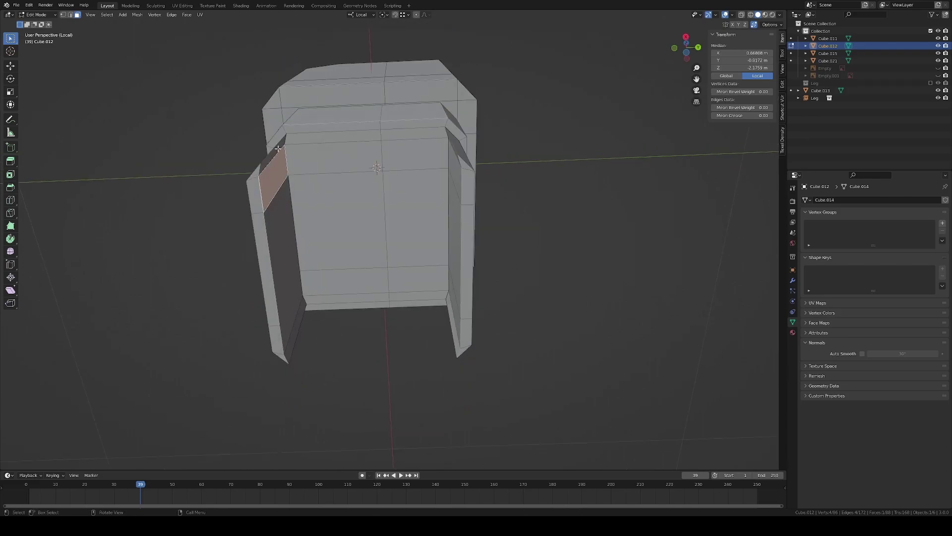
{"action": "left_click", "coordinate": [299, 322]}
{"action": "mouse_move", "coordinate": [299, 321]}
{"action": "middle_mouse_down"}
{"action": "mouse_move", "coordinate": [347, 248]}
{"action": "mouse_move", "coordinate": [282, 154]}
{"action": "middle_mouse_up"}
{"action": "left_click", "coordinate": [283, 154]}
{"action": "key", "text": "s"}
{"action": "key", "text": "y"}
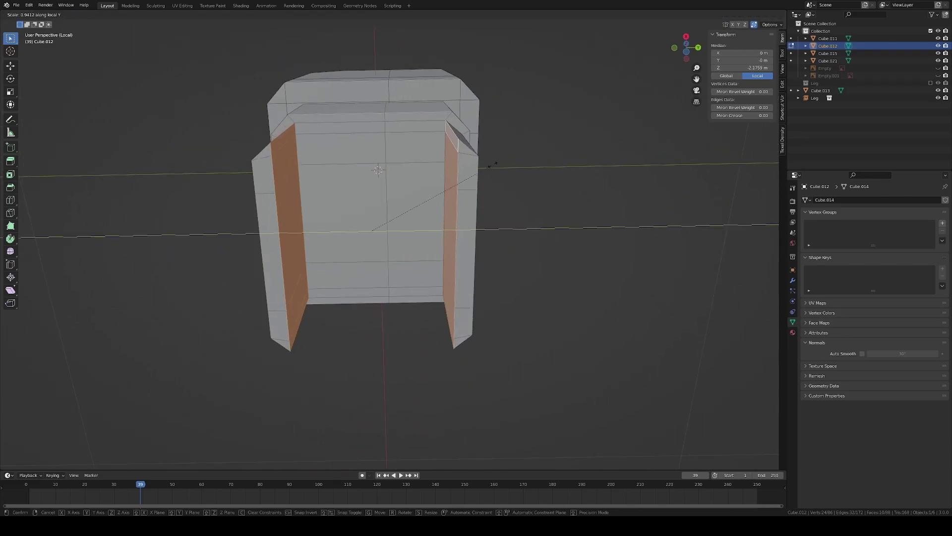
{"action": "left_click", "coordinate": [473, 167]}
Shrink the side faces inward along their normals and select the back-wall faces
{"action": "middle_click_drag", "start_coordinate": [474, 166], "coordinate": [438, 167]}
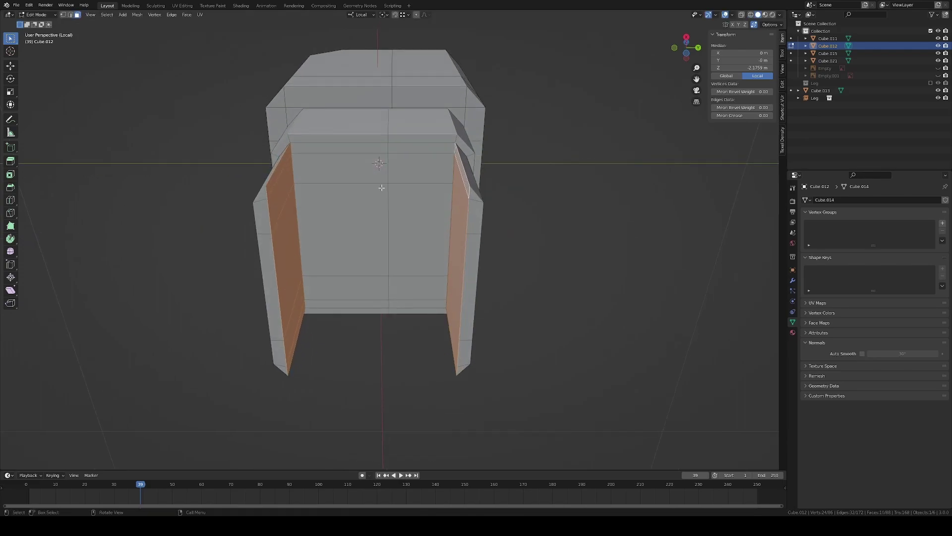
{"action": "key", "text": "alt+s"}
{"action": "left_click", "coordinate": [354, 136]}
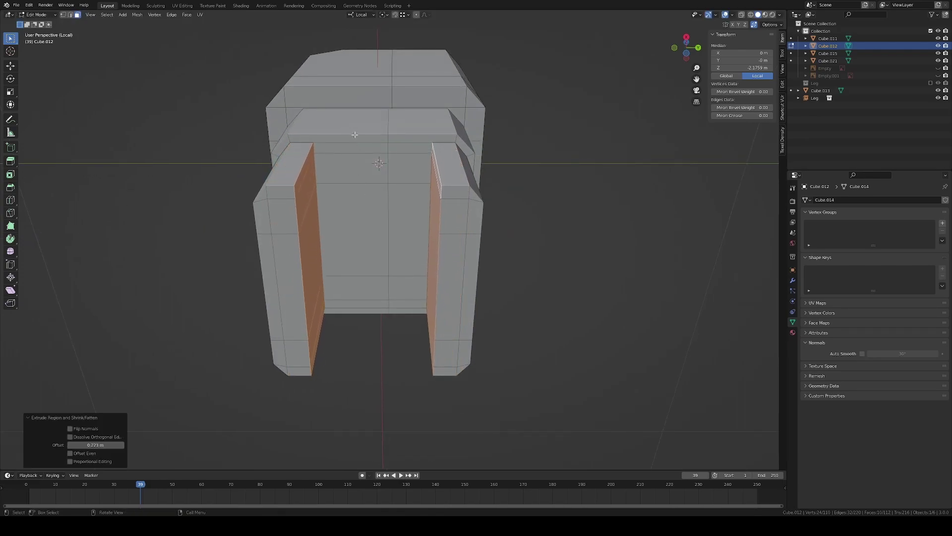
{"action": "left_click", "coordinate": [354, 224], "text": "alt"}
{"action": "mouse_move", "coordinate": [354, 223]}
{"action": "middle_mouse_down"}
{"action": "mouse_move", "coordinate": [391, 239]}
{"action": "mouse_move", "coordinate": [299, 169]}
{"action": "middle_mouse_up"}
Delete the base's back-wall faces and make a knife cut
{"action": "key", "text": "x"}
{"action": "left_click", "coordinate": [398, 245]}
{"action": "key", "text": "k"}
{"action": "key", "text": "Return"}
Fill the gap between the seat back and the arms, then add a loop cut across the seat
{"action": "middle_click_drag", "start_coordinate": [462, 191], "coordinate": [499, 283]}
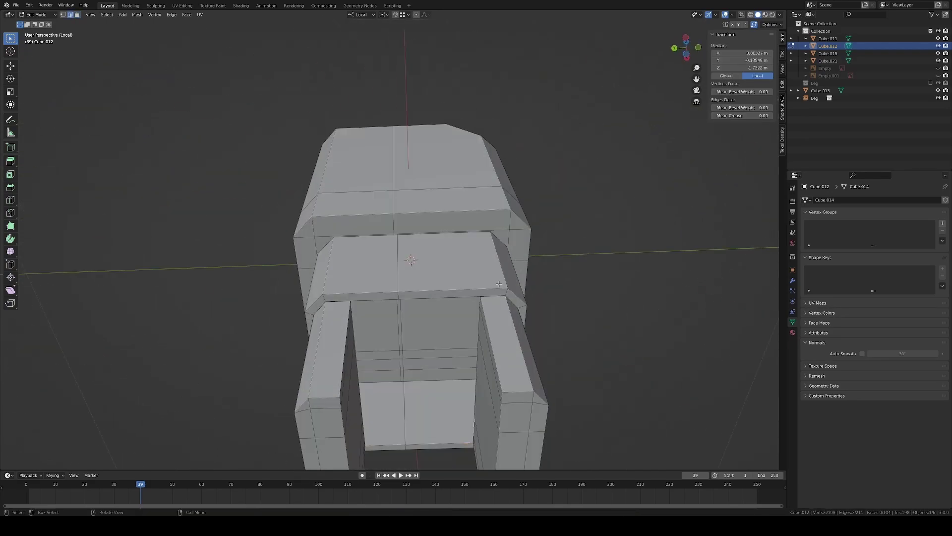
{"action": "left_click", "coordinate": [364, 299]}
{"action": "scroll", "coordinate": [313, 306], "scroll_direction": "up", "scroll_amount": 1}
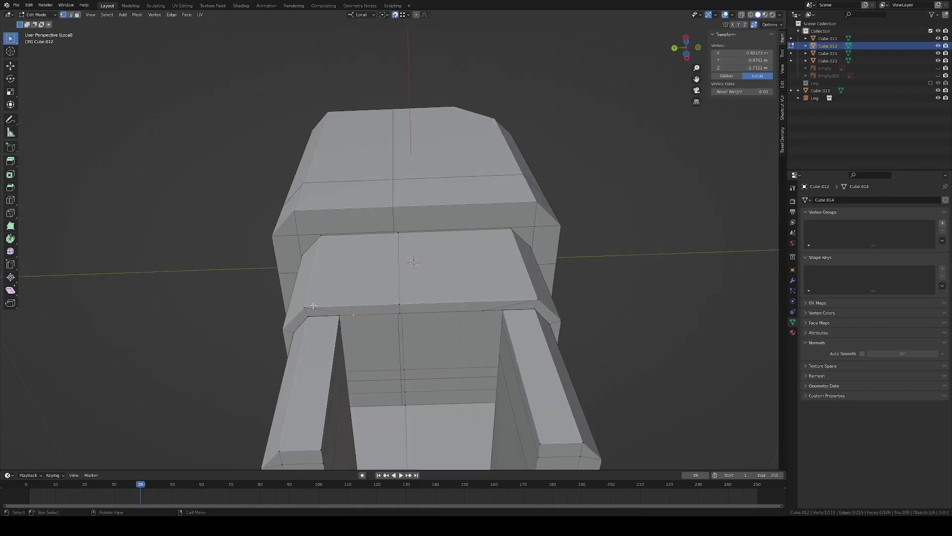
{"action": "mouse_move", "coordinate": [491, 310]}
{"action": "middle_mouse_down"}
{"action": "mouse_move", "coordinate": [425, 334]}
{"action": "mouse_move", "coordinate": [289, 161]}
{"action": "mouse_move", "coordinate": [240, 179]}
{"action": "mouse_move", "coordinate": [265, 153]}
{"action": "mouse_move", "coordinate": [427, 188]}
{"action": "mouse_move", "coordinate": [461, 181]}
{"action": "middle_mouse_up"}
{"action": "key", "text": "f"}
{"action": "key", "text": "f"}
{"action": "mouse_move", "coordinate": [264, 227]}
{"action": "middle_mouse_down"}
{"action": "mouse_move", "coordinate": [433, 227]}
{"action": "mouse_move", "coordinate": [435, 132]}
{"action": "mouse_move", "coordinate": [274, 144]}
{"action": "mouse_move", "coordinate": [360, 184]}
{"action": "middle_mouse_up"}
{"action": "left_click", "coordinate": [359, 178]}
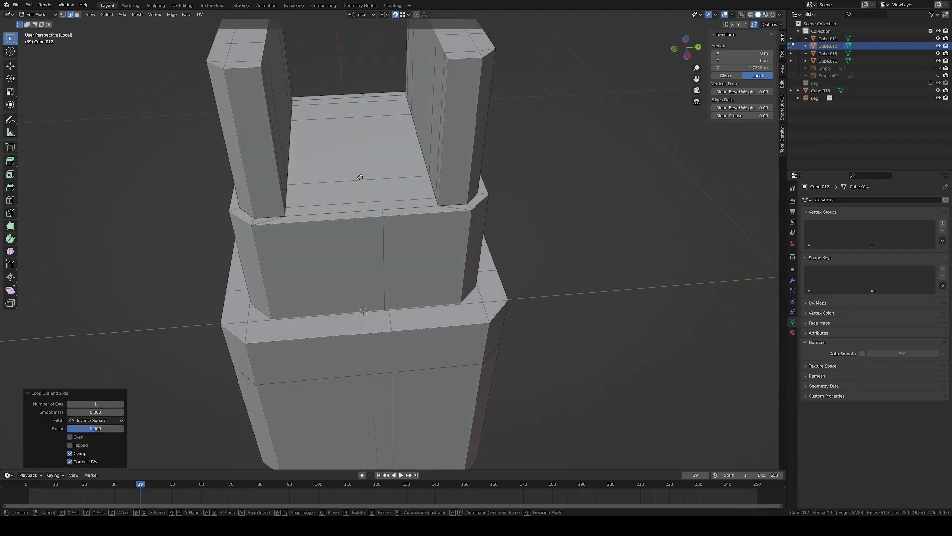
Merge duplicate vertices by distance across the whole base mesh
{"action": "key", "text": "a"}
{"action": "key", "text": "m"}
{"action": "left_click", "coordinate": [442, 171]}
{"action": "key", "text": "alt+a"}
{"action": "middle_click_drag", "start_coordinate": [442, 171], "coordinate": [410, 160]}
{"action": "scroll", "coordinate": [410, 160], "scroll_direction": "up", "scroll_amount": 5}
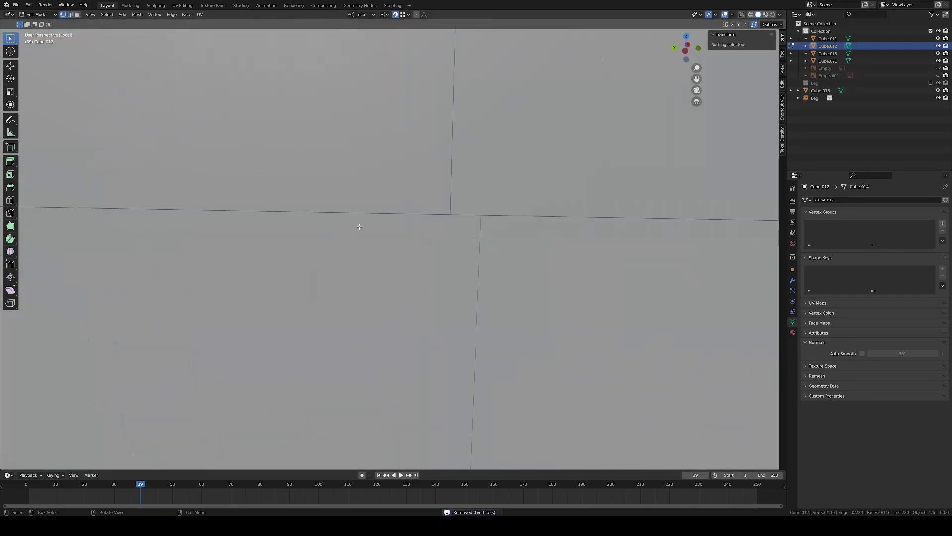
{"action": "scroll", "coordinate": [395, 206], "scroll_direction": "down", "scroll_amount": 5}
{"action": "mouse_move", "coordinate": [395, 206]}
{"action": "middle_mouse_down"}
{"action": "mouse_move", "coordinate": [420, 248]}
{"action": "mouse_move", "coordinate": [563, 287]}
{"action": "mouse_move", "coordinate": [546, 296]}
{"action": "mouse_move", "coordinate": [424, 293]}
{"action": "mouse_move", "coordinate": [387, 219]}
{"action": "mouse_move", "coordinate": [417, 265]}
{"action": "mouse_move", "coordinate": [478, 265]}
{"action": "mouse_move", "coordinate": [437, 226]}
{"action": "mouse_move", "coordinate": [433, 255]}
{"action": "middle_mouse_up"}
Dissolve an unneeded edge loop on the base
{"action": "key", "text": "2"}
{"action": "left_click", "coordinate": [421, 248], "text": "alt"}
{"action": "key", "text": "x"}
{"action": "left_click", "coordinate": [424, 292]}
Fill a face between the edges bordering the remaining gap and leave Edit Mode
{"action": "left_click", "coordinate": [387, 219]}
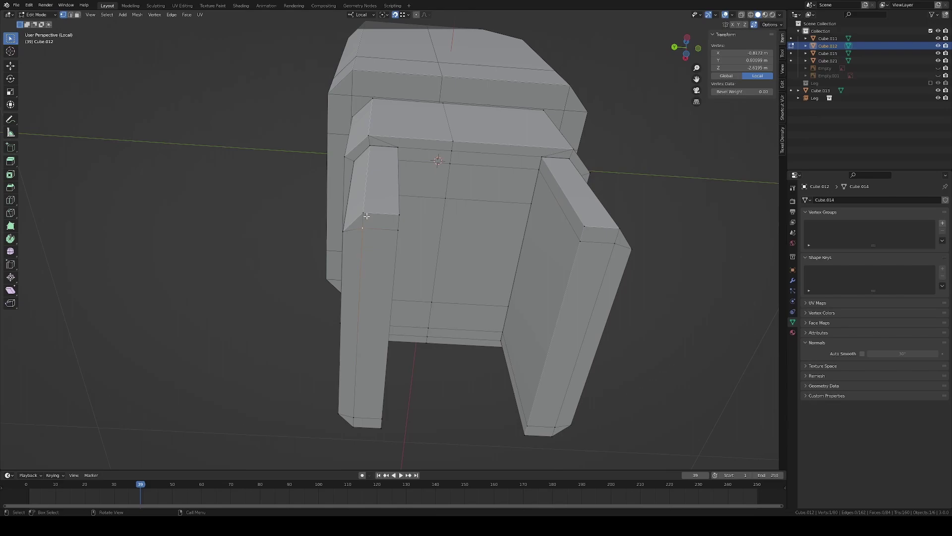
{"action": "scroll", "coordinate": [367, 215], "scroll_direction": "down", "scroll_amount": 4}
{"action": "scroll", "coordinate": [367, 216], "scroll_direction": "up", "scroll_amount": 4}
{"action": "key", "text": "2"}
{"action": "left_click", "coordinate": [417, 264], "text": "alt"}
{"action": "key", "text": "f"}
{"action": "key", "text": "Tab"}
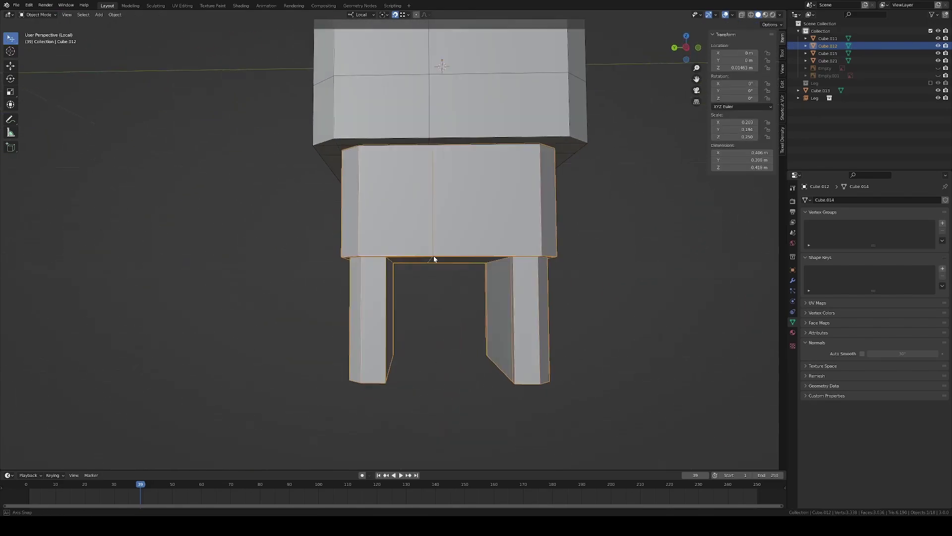
Loop-cut across both legs and move the new loops vertically along Z
{"action": "key", "text": "Tab"}
{"action": "key", "text": "ctrl+r"}
{"action": "left_click", "coordinate": [516, 318]}
{"action": "left_click", "coordinate": [361, 320], "text": "alt+shift"}
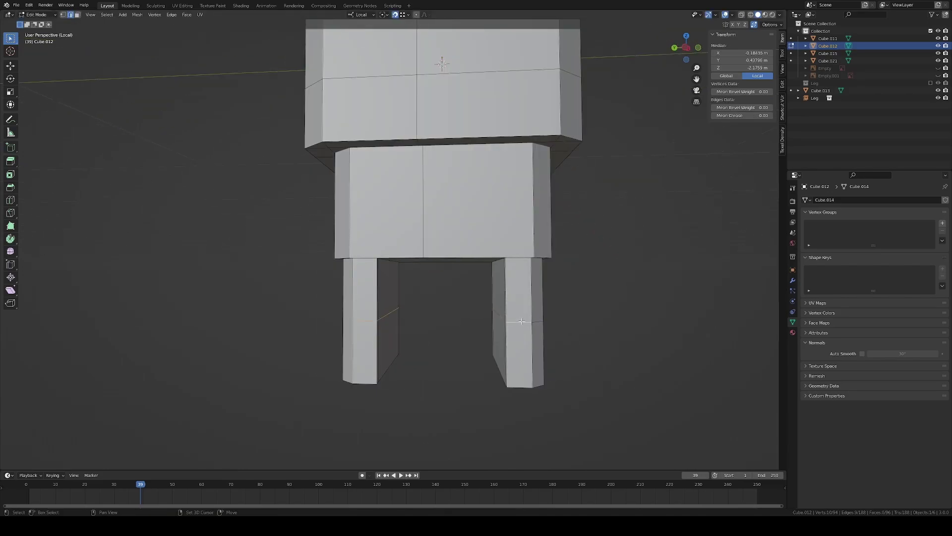
{"action": "key", "text": "ctrl+KP_3"}
{"action": "key", "text": "g"}
{"action": "key", "text": "z"}
{"action": "left_click", "coordinate": [459, 268]}
Add another loop cut across the legs and taper them along the Y axis
{"action": "scroll", "coordinate": [472, 278], "scroll_direction": "up", "scroll_amount": 1}
{"action": "key", "text": "ctrl+r"}
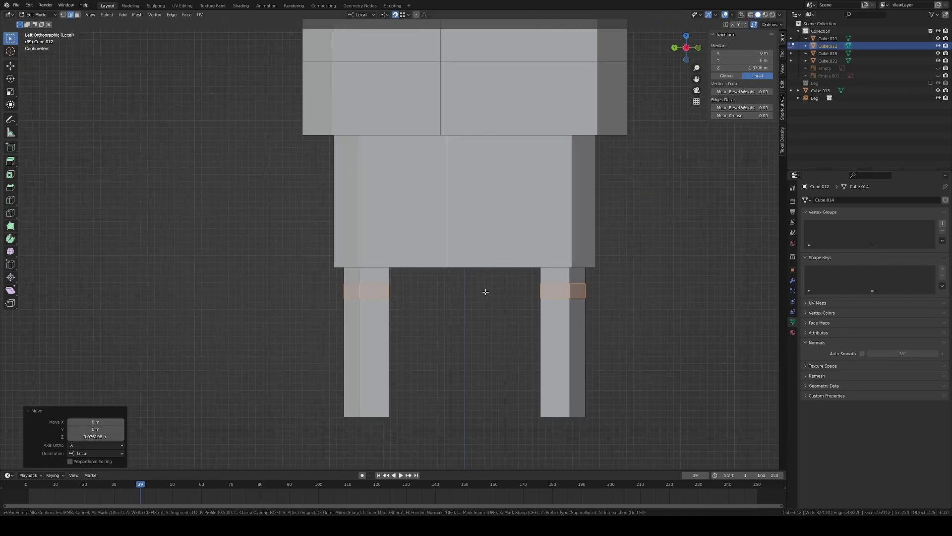
{"action": "left_click", "coordinate": [485, 292]}
{"action": "key", "text": "alt+z"}
{"action": "key", "text": "alt+z"}
{"action": "key", "text": "s"}
{"action": "key", "text": "y"}
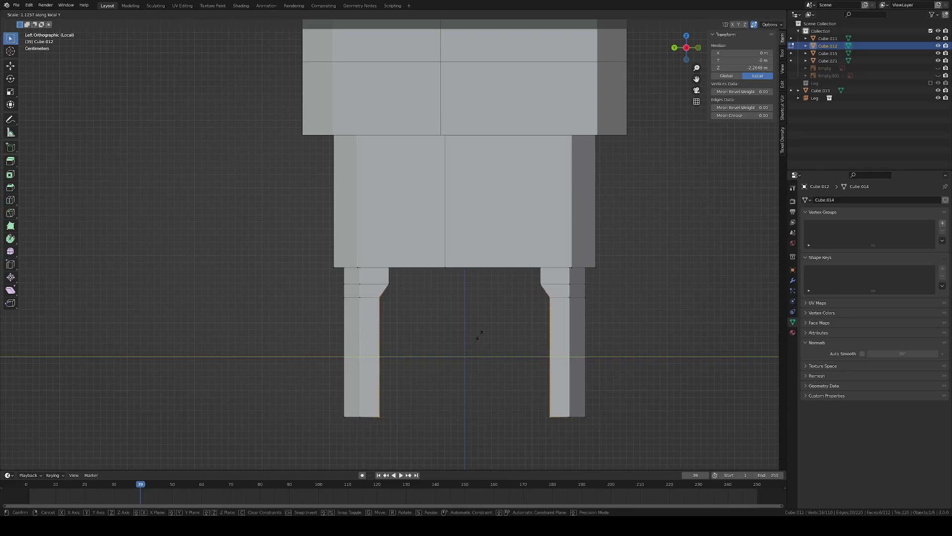
{"action": "left_click", "coordinate": [479, 334]}
{"action": "mouse_move", "coordinate": [479, 335]}
{"action": "middle_mouse_down"}
{"action": "mouse_move", "coordinate": [436, 257]}
{"action": "mouse_move", "coordinate": [357, 225]}
{"action": "mouse_move", "coordinate": [457, 215]}
{"action": "mouse_move", "coordinate": [499, 317]}
{"action": "mouse_move", "coordinate": [493, 236]}
{"action": "mouse_move", "coordinate": [372, 261]}
{"action": "mouse_move", "coordinate": [566, 248]}
{"action": "mouse_move", "coordinate": [506, 297]}
{"action": "middle_mouse_up"}
Delete the underside face and extrude both inner leg faces along their normals
{"action": "left_click", "coordinate": [356, 225]}
{"action": "left_click", "coordinate": [456, 215]}
{"action": "key", "text": "x"}
{"action": "left_click", "coordinate": [499, 318]}
{"action": "left_click", "coordinate": [372, 261], "text": "alt"}
{"action": "left_click", "coordinate": [565, 248], "text": "alt+shift"}
{"action": "key", "text": "alt+e"}
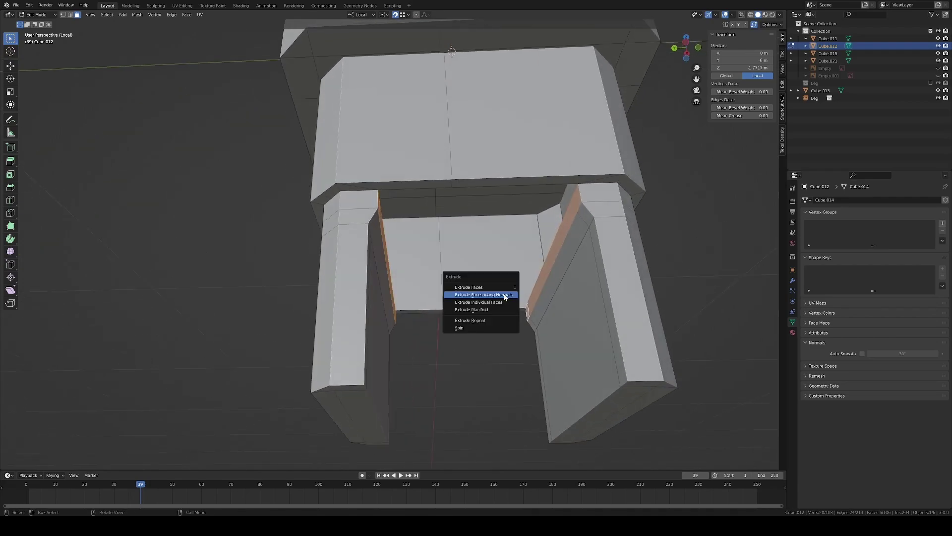
{"action": "left_click", "coordinate": [505, 296]}
Collapse the selected faces to zero width along depth, then box-select an edge strip in X-ray
{"action": "left_click", "coordinate": [481, 149]}
{"action": "key", "text": "x"}
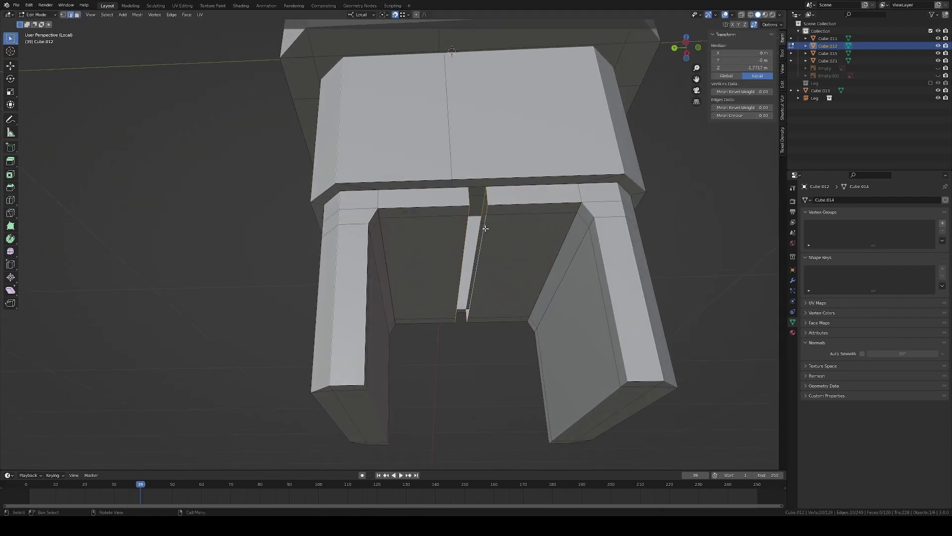
{"action": "key", "text": "0"}
{"action": "key", "text": "Return"}
{"action": "left_click", "coordinate": [453, 179]}
{"action": "key", "text": "ctrl+KP_3"}
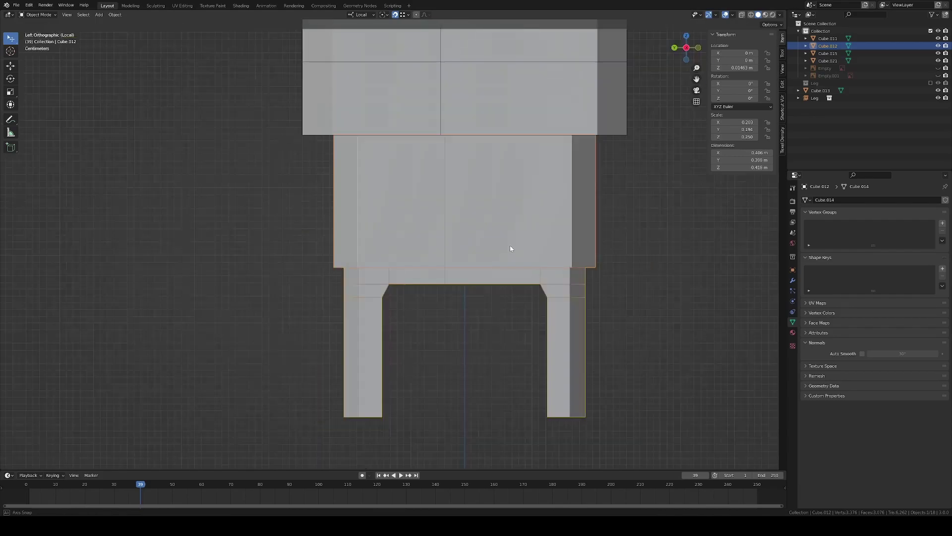
{"action": "key", "text": "alt+z"}
{"action": "left_click_drag", "start_coordinate": [351, 276], "coordinate": [501, 293]}
{"action": "key", "text": "alt+z"}
{"action": "left_click", "coordinate": [505, 310]}
Move a vertex under the base vertically along Z
{"action": "mouse_move", "coordinate": [504, 309]}
{"action": "middle_mouse_down"}
{"action": "mouse_move", "coordinate": [465, 189]}
{"action": "mouse_move", "coordinate": [337, 244]}
{"action": "mouse_move", "coordinate": [516, 261]}
{"action": "middle_mouse_up"}
{"action": "scroll", "coordinate": [464, 189], "scroll_direction": "up", "scroll_amount": 4}
{"action": "key", "text": "g"}
{"action": "key", "text": "z"}
{"action": "left_click", "coordinate": [468, 212]}
Dissolve an extra edge loop on the base and return to Object Mode
{"action": "key", "text": "2"}
{"action": "left_click", "coordinate": [357, 223], "text": "alt"}
{"action": "key", "text": "x"}
{"action": "left_click", "coordinate": [518, 226]}
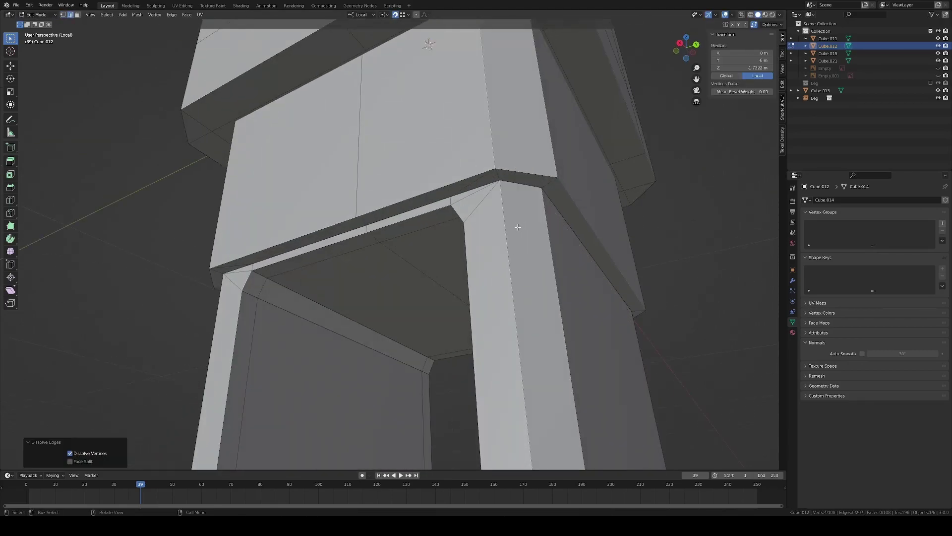
{"action": "scroll", "coordinate": [518, 227], "scroll_direction": "down", "scroll_amount": 5}
{"action": "key", "text": "Tab"}
{"action": "middle_click_drag", "start_coordinate": [518, 227], "coordinate": [597, 255]}
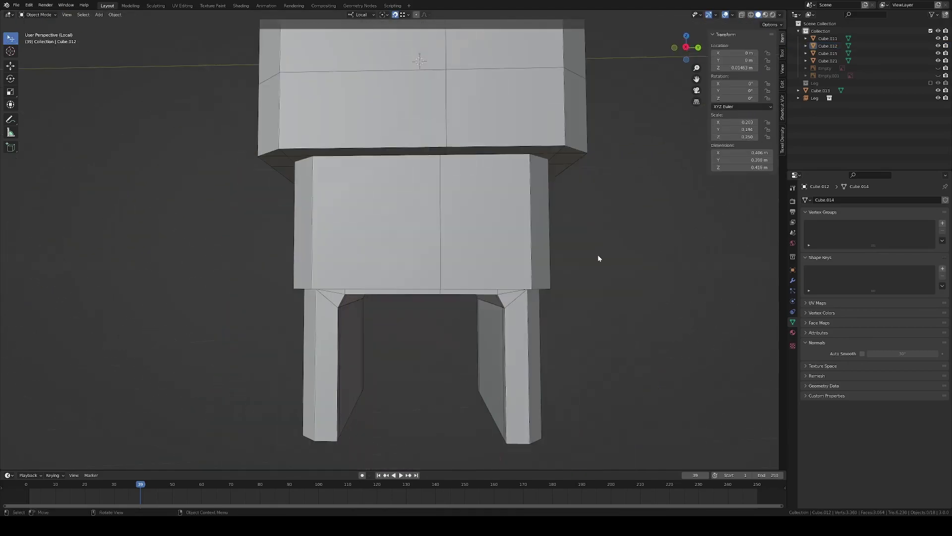
{"action": "scroll", "coordinate": [524, 260], "scroll_direction": "down", "scroll_amount": 2}
{"action": "scroll", "coordinate": [402, 249], "scroll_direction": "up", "scroll_amount": 2}
Inset the underside face between the panels, extrude it down and scale it to 0.763
{"action": "key", "text": "Tab"}
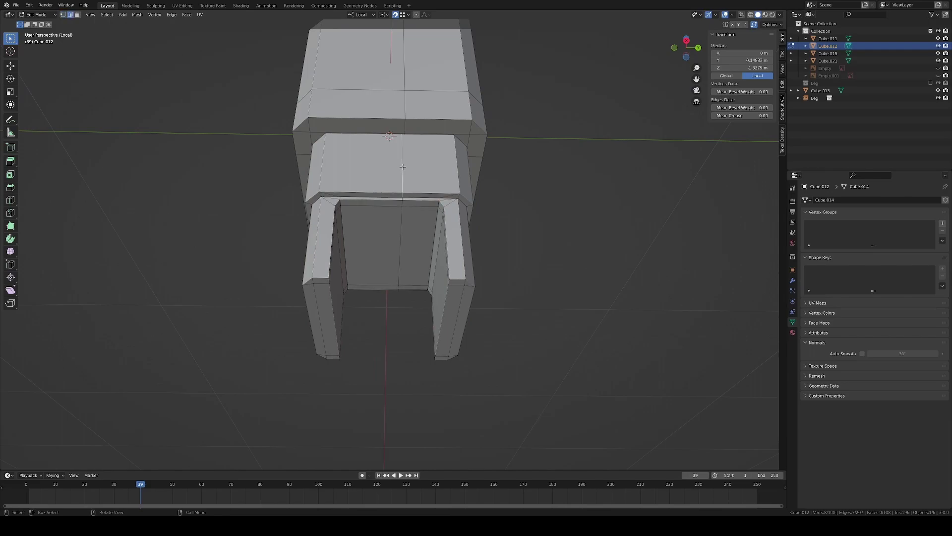
{"action": "mouse_move", "coordinate": [391, 246]}
{"action": "middle_mouse_down"}
{"action": "mouse_move", "coordinate": [498, 254]}
{"action": "mouse_move", "coordinate": [383, 238]}
{"action": "middle_mouse_up"}
{"action": "left_click", "coordinate": [425, 234]}
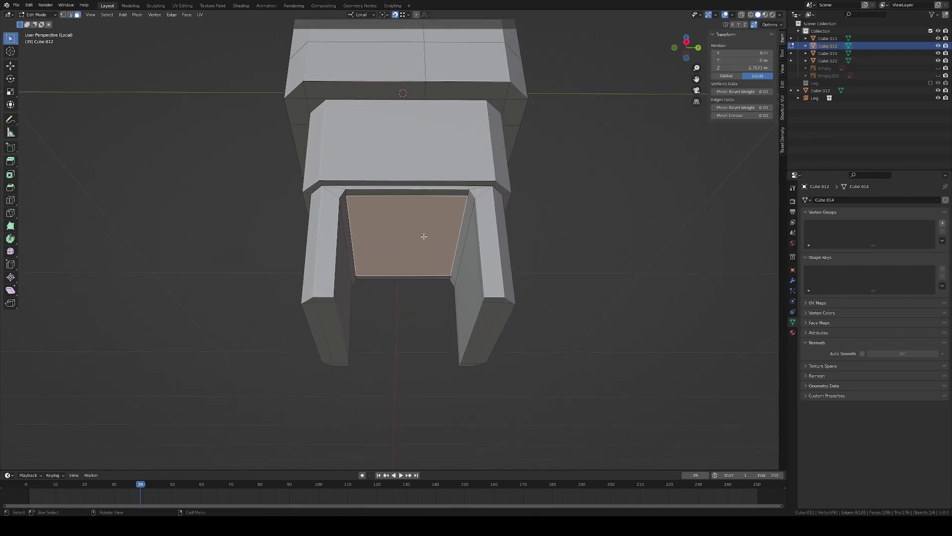
{"action": "key", "text": "i"}
{"action": "key", "text": "KP_3"}
{"action": "key", "text": "e"}
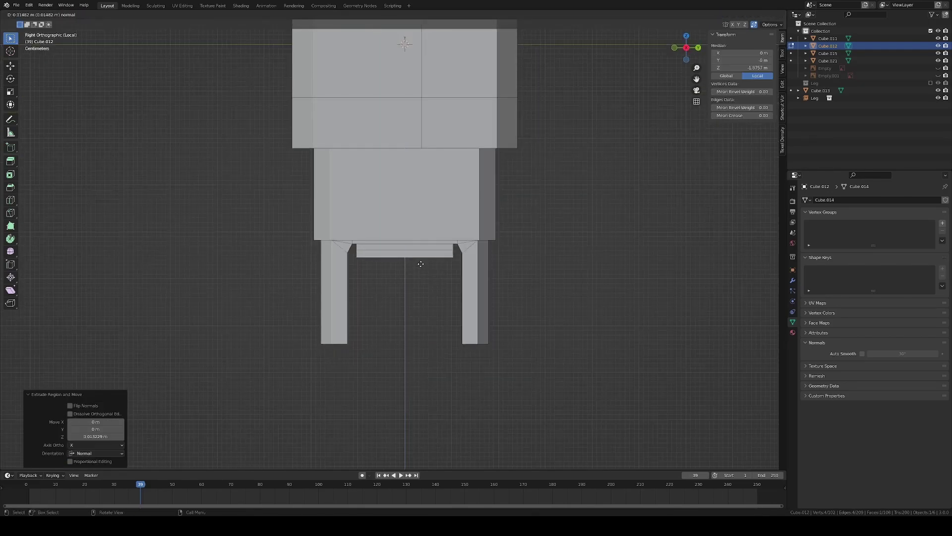
{"action": "left_click", "coordinate": [420, 263]}
{"action": "key", "text": "s"}
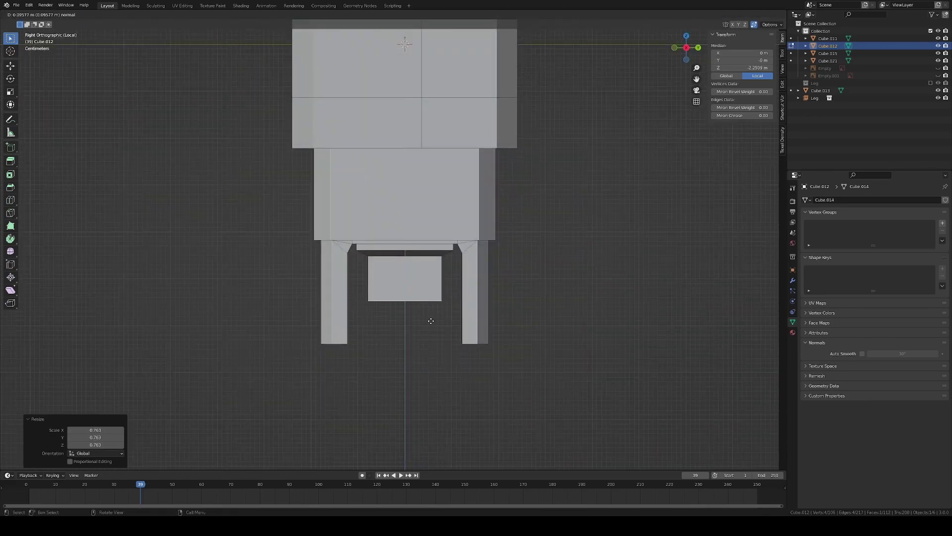
Bevel the middle edge of the new block
{"action": "left_click", "coordinate": [431, 330]}
{"action": "mouse_move", "coordinate": [431, 330]}
{"action": "middle_mouse_down"}
{"action": "mouse_move", "coordinate": [446, 278]}
{"action": "mouse_move", "coordinate": [382, 274]}
{"action": "middle_mouse_up"}
{"action": "left_click", "coordinate": [387, 248]}
{"action": "key", "text": "ctrl+b"}
{"action": "left_click", "coordinate": [482, 269]}
Move the new block up beneath the piece and return to Object Mode
{"action": "key", "text": "KP_3"}
{"action": "key", "text": "alt+z"}
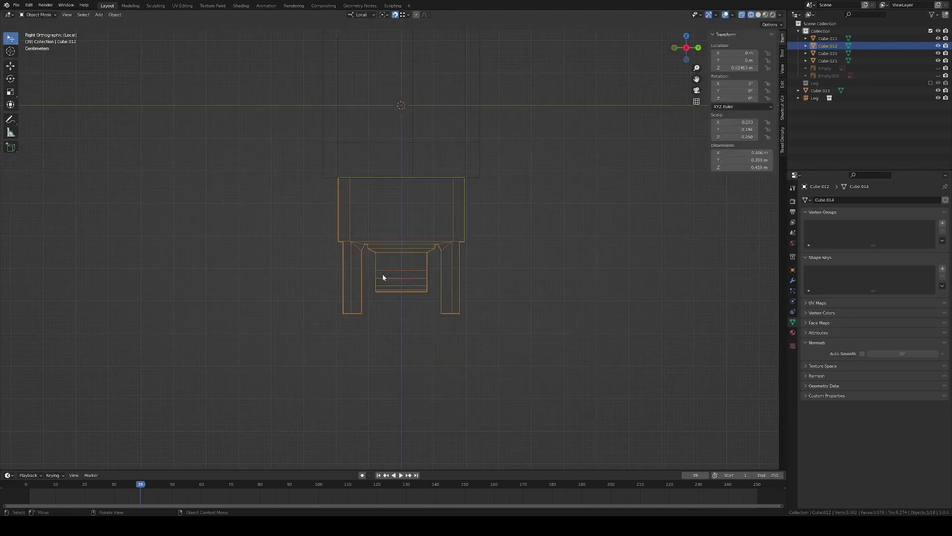
{"action": "key", "text": "g"}
{"action": "left_click", "coordinate": [412, 288]}
{"action": "key", "text": "Tab"}
{"action": "middle_click_drag", "start_coordinate": [481, 272], "coordinate": [474, 260]}
{"action": "key", "text": "alt+z"}
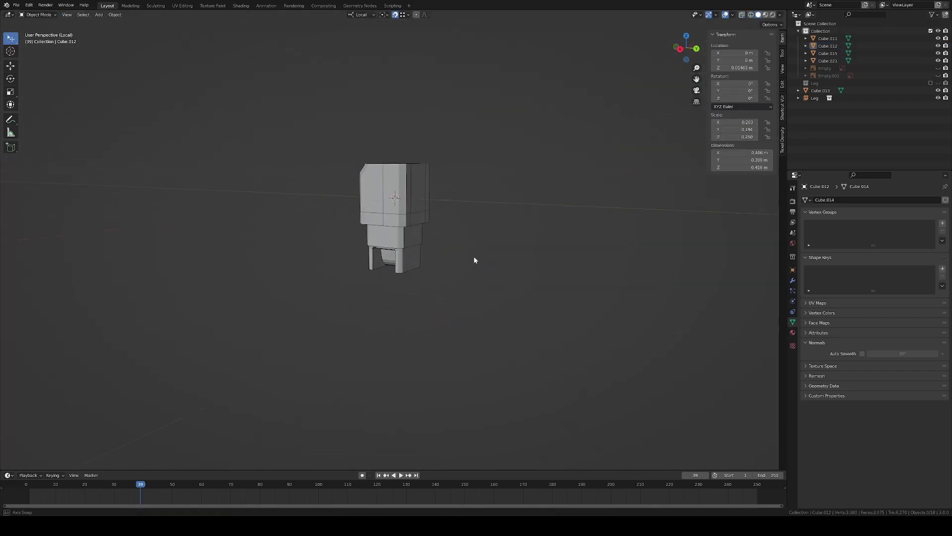
{"action": "middle_click_drag", "start_coordinate": [347, 309], "coordinate": [357, 308]}
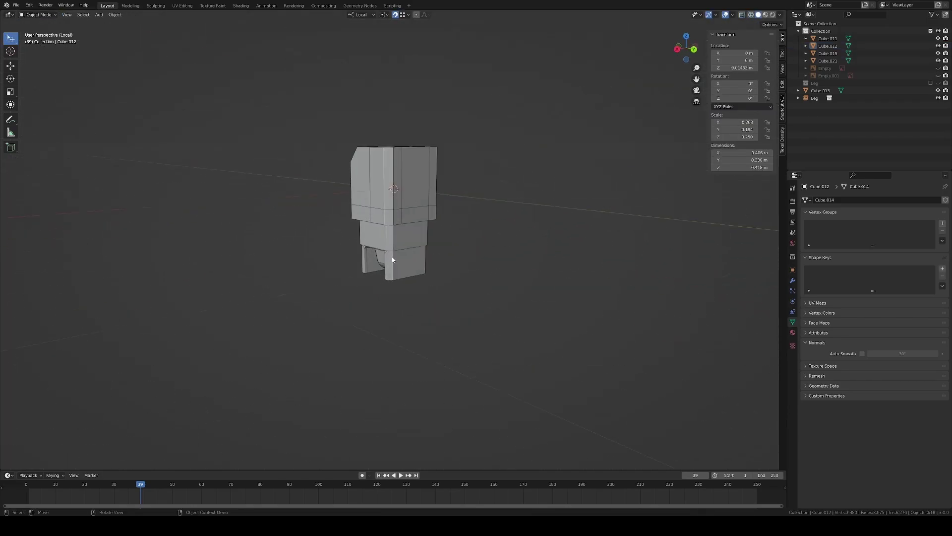
Duplicate the piece below the model and strip the copy down to its top face
{"action": "key", "text": "shift+d"}
{"action": "left_click", "coordinate": [397, 297]}
{"action": "key", "text": "Tab"}
{"action": "scroll", "coordinate": [388, 288], "scroll_direction": "up", "scroll_amount": 3}
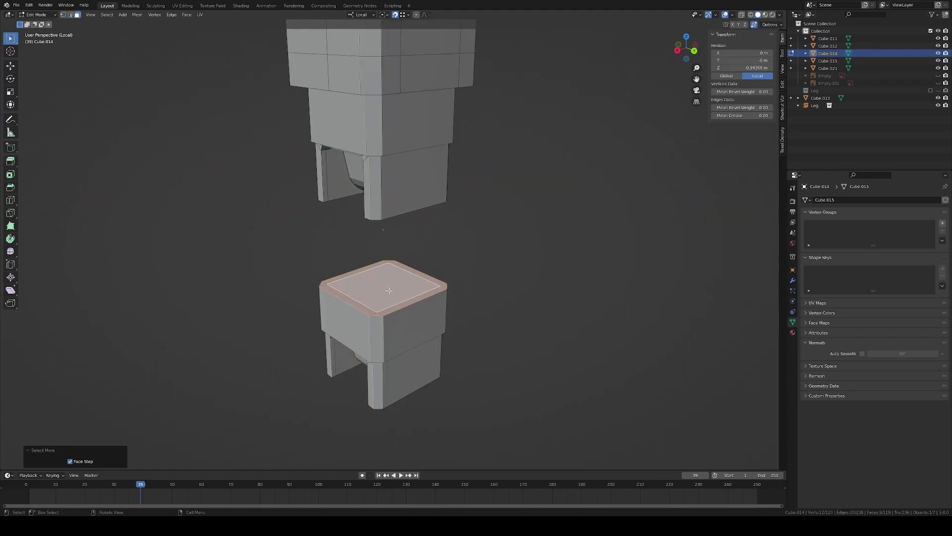
{"action": "key", "text": "ctrl+i"}
{"action": "key", "text": "KP_3"}
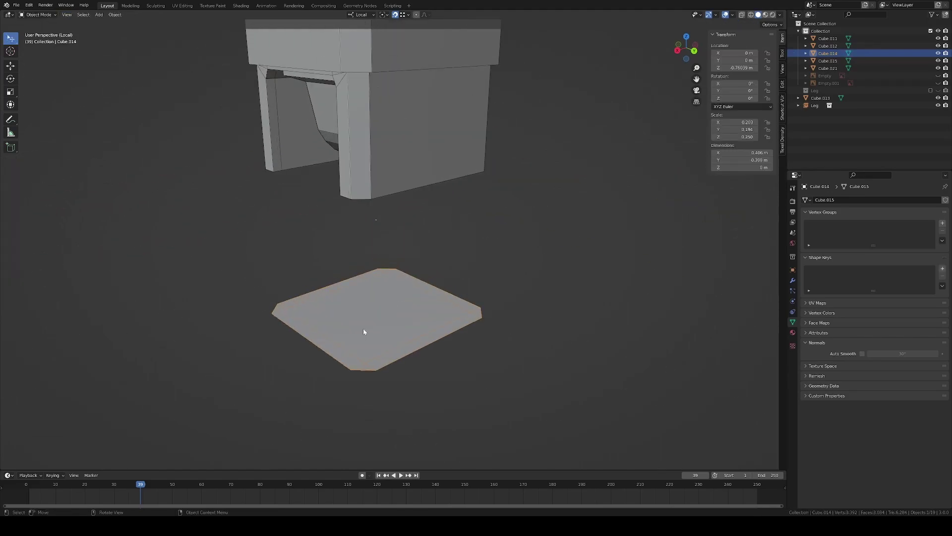
{"action": "key", "text": "Tab"}
Extrude the top face downward into a box in the right side view
{"action": "key", "text": "KP_5"}
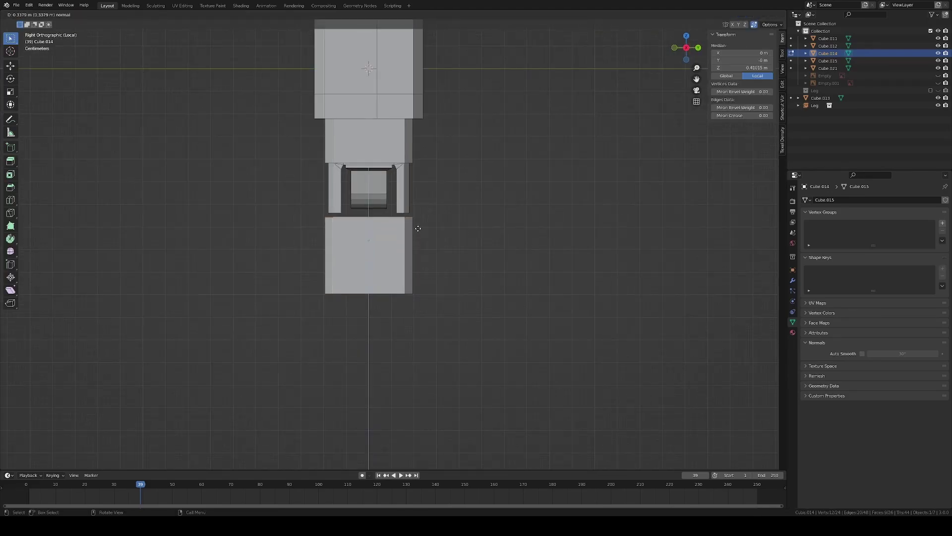
{"action": "key", "text": "alt+z"}
{"action": "left_click", "coordinate": [466, 331]}
Add a horizontal and a vertical loop cut around the box
{"action": "key", "text": "ctrl+r"}
{"action": "left_click", "coordinate": [400, 276]}
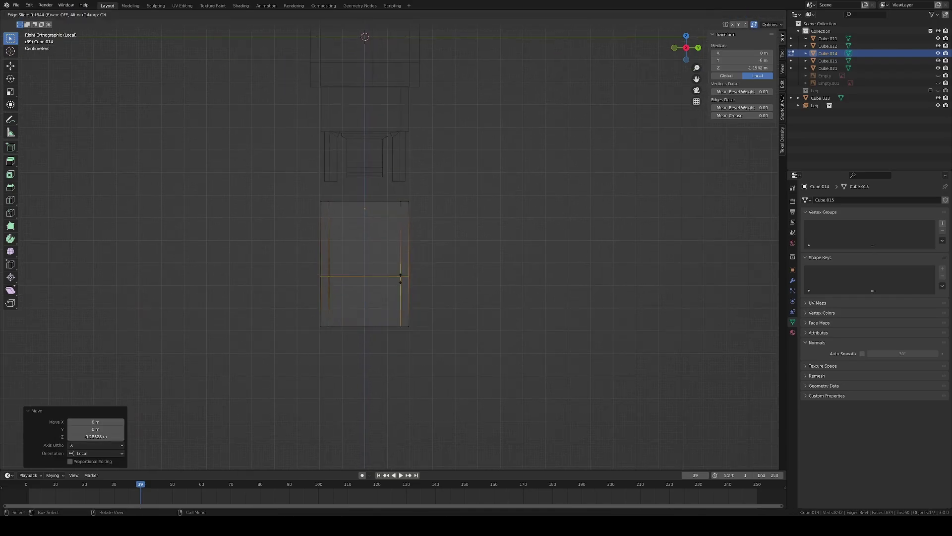
{"action": "left_click", "coordinate": [395, 288]}
{"action": "key", "text": "alt+z"}
{"action": "key", "text": "alt+a"}
{"action": "middle_click_drag", "start_coordinate": [395, 288], "coordinate": [405, 260]}
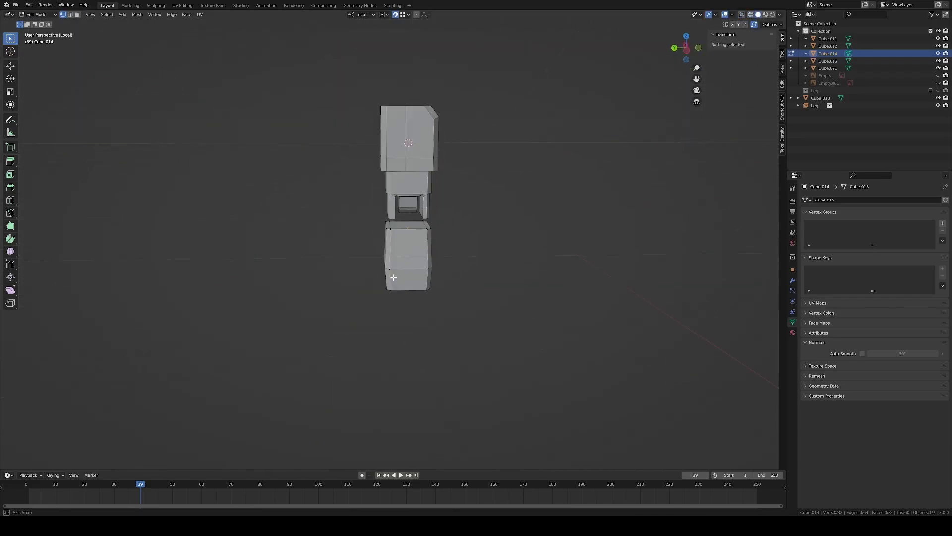
{"action": "scroll", "coordinate": [411, 259], "scroll_direction": "up", "scroll_amount": 3}
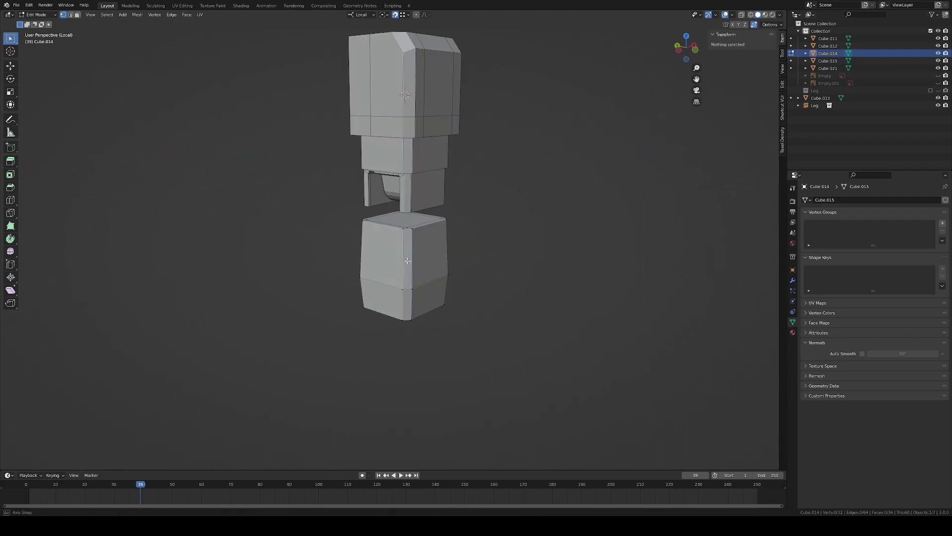
{"action": "key", "text": "ctrl+r"}
{"action": "left_click", "coordinate": [397, 228]}
Slide the vertical edge loop sideways along the local X axis
{"action": "scroll", "coordinate": [521, 230], "scroll_direction": "up", "scroll_amount": 3}
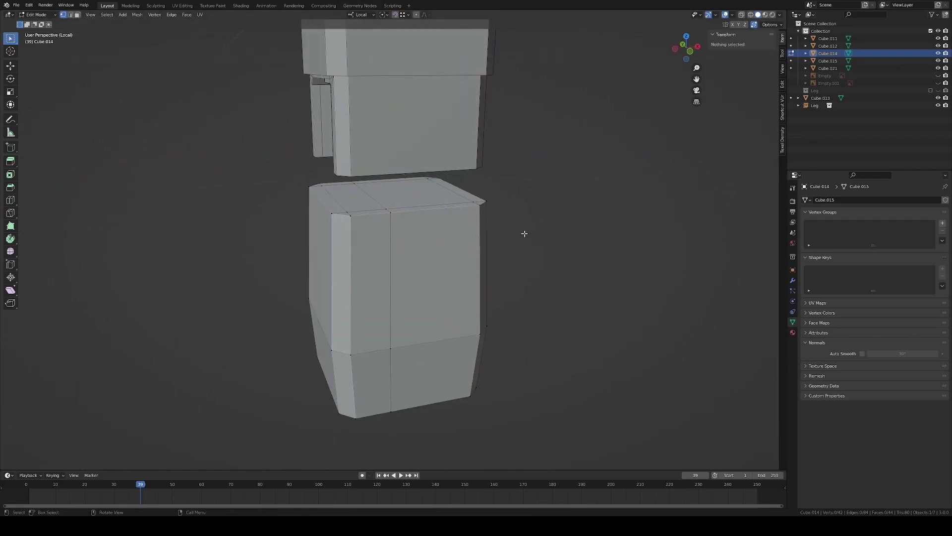
{"action": "key", "text": "c"}
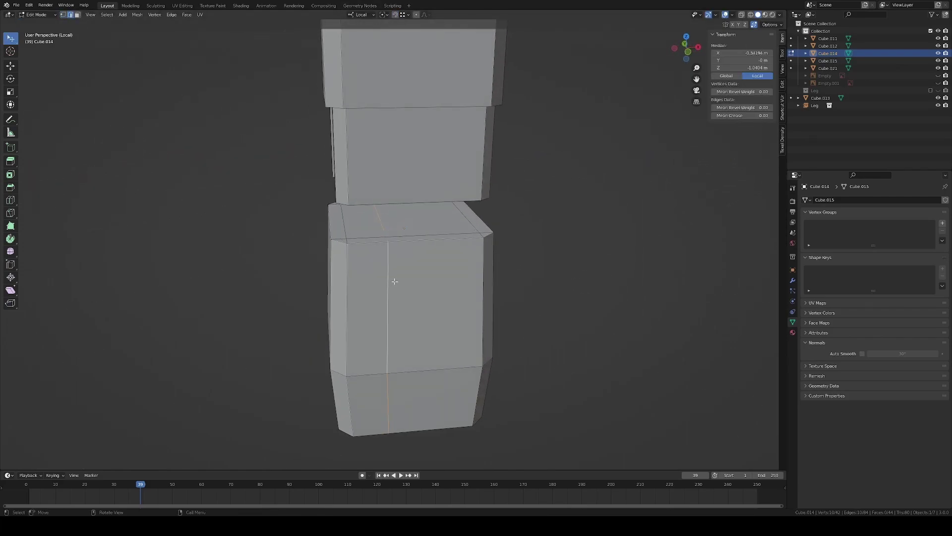
{"action": "middle_click_drag", "start_coordinate": [395, 281], "coordinate": [387, 276]}
{"action": "key", "text": "g"}
{"action": "key", "text": "x"}
{"action": "left_click", "coordinate": [382, 270]}
Raise a lip along the box's top edge and shift its corner vertex sideways
{"action": "left_click", "coordinate": [354, 238], "text": "alt"}
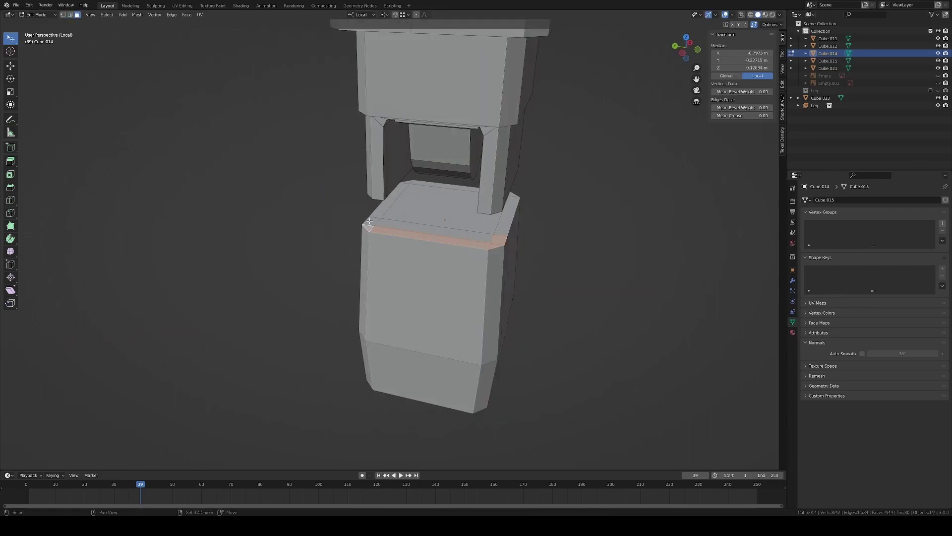
{"action": "middle_click_drag", "start_coordinate": [355, 238], "coordinate": [365, 229], "text": "alt"}
{"action": "left_click", "coordinate": [365, 215]}
{"action": "scroll", "coordinate": [391, 254], "scroll_direction": "up", "scroll_amount": 2}
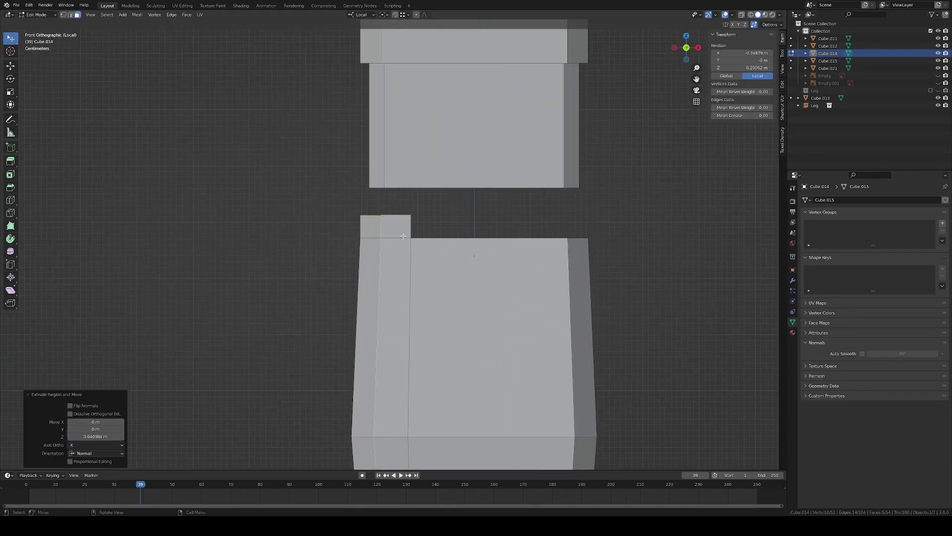
{"action": "scroll", "coordinate": [391, 254], "scroll_direction": "up", "scroll_amount": 1}
{"action": "key", "text": "alt+a"}
{"action": "key", "text": "alt+z"}
{"action": "key", "text": "w"}
{"action": "left_click_drag", "start_coordinate": [348, 231], "coordinate": [372, 245]}
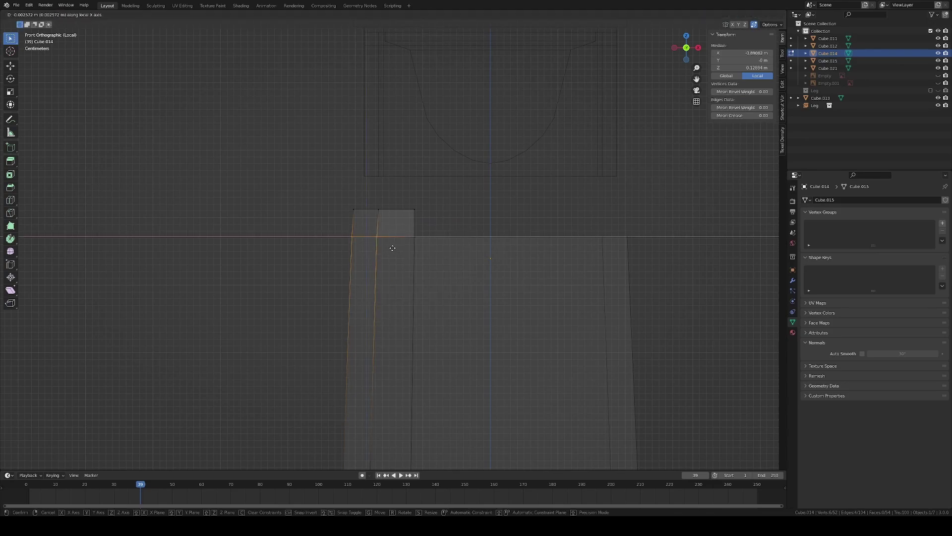
{"action": "left_click", "coordinate": [393, 248]}
{"action": "middle_click_drag", "start_coordinate": [392, 248], "coordinate": [408, 238]}
Bevel the lip's edges round and delete the top face to open the box
{"action": "left_click", "coordinate": [347, 244]}
{"action": "key", "text": "alt+z"}
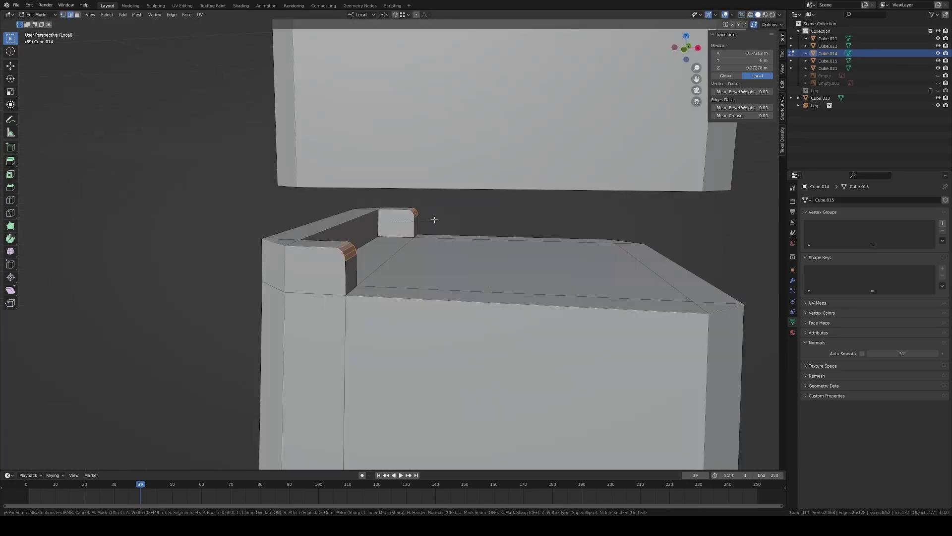
{"action": "key", "text": "3"}
{"action": "left_click", "coordinate": [388, 255]}
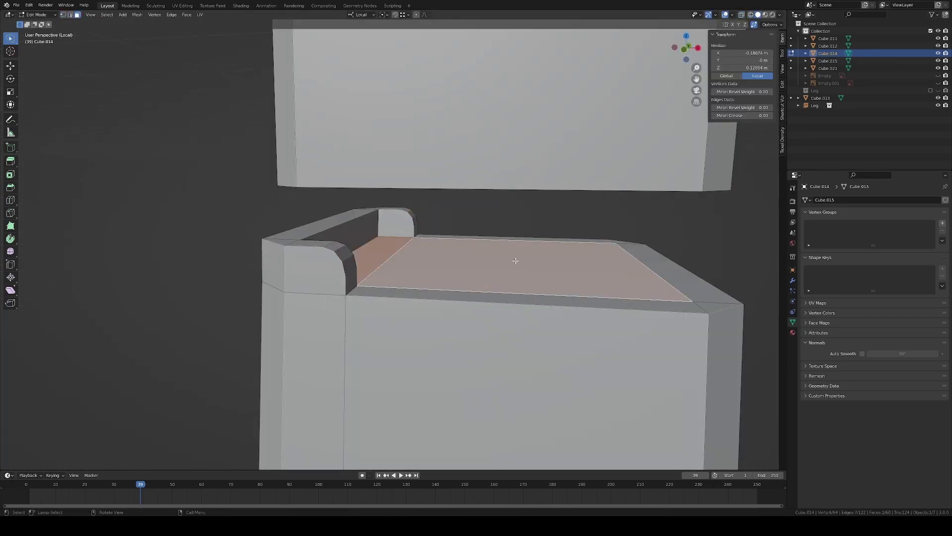
{"action": "key", "text": "Delete"}
{"action": "key", "text": "Tab"}
{"action": "scroll", "coordinate": [588, 278], "scroll_direction": "down", "scroll_amount": 4}
{"action": "mouse_move", "coordinate": [486, 291]}
{"action": "middle_mouse_down"}
{"action": "mouse_move", "coordinate": [501, 286]}
{"action": "mouse_move", "coordinate": [492, 279]}
{"action": "middle_mouse_up"}
{"action": "left_click", "coordinate": [416, 292]}
Try placing the box beside the robot's arm using the reference photo, then undo it
{"action": "left_click", "coordinate": [937, 75]}
{"action": "key", "text": "KP_3"}
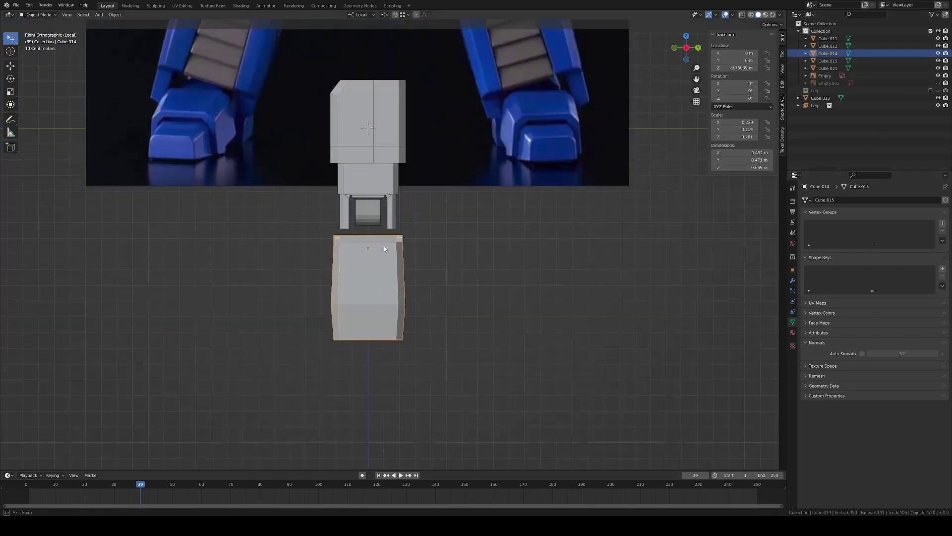
{"action": "scroll", "coordinate": [422, 359], "scroll_direction": "down", "scroll_amount": 3}
{"action": "key", "text": "g"}
{"action": "left_click", "coordinate": [467, 101]}
{"action": "scroll", "coordinate": [457, 177], "scroll_direction": "up", "scroll_amount": 3}
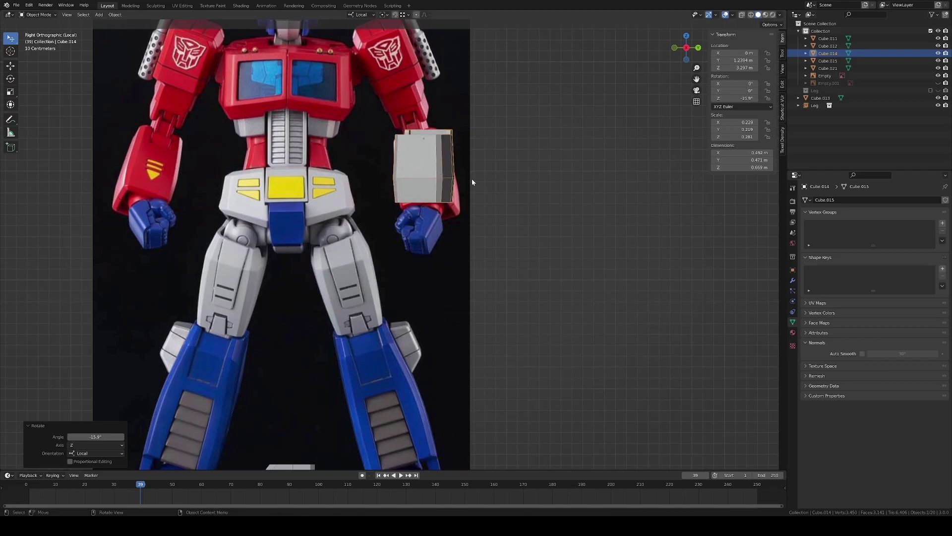
{"action": "key", "text": "Escape"}
{"action": "key", "text": "ctrl+z"}
{"action": "key", "text": "ctrl+z"}
{"action": "scroll", "coordinate": [521, 180], "scroll_direction": "down", "scroll_amount": 3}
{"action": "key", "text": "ctrl+z"}
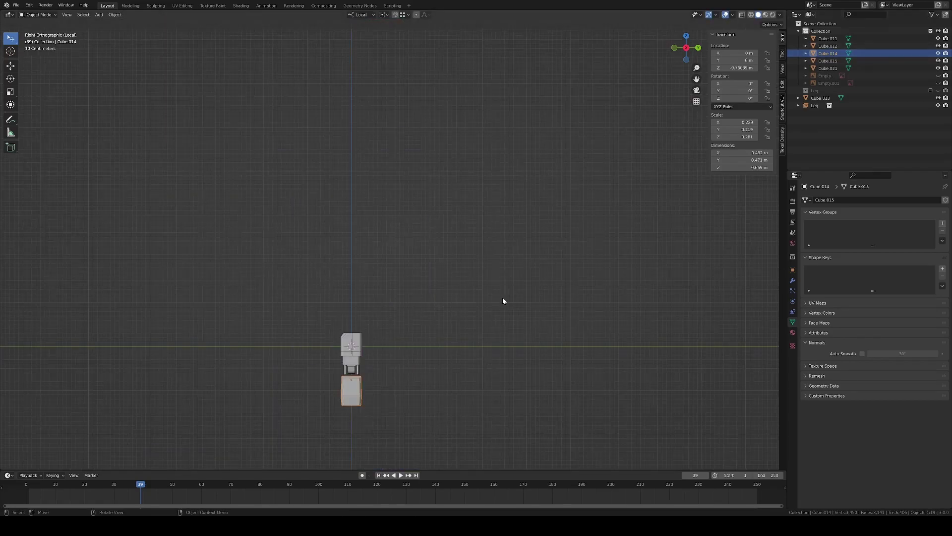
{"action": "key", "text": "KP_Decimal"}
Duplicate the box's inner bottom face, separate it into its own object and scale it
{"action": "mouse_move", "coordinate": [458, 197]}
{"action": "middle_mouse_down"}
{"action": "mouse_move", "coordinate": [480, 206]}
{"action": "mouse_move", "coordinate": [429, 213]}
{"action": "mouse_move", "coordinate": [429, 236]}
{"action": "mouse_move", "coordinate": [460, 221]}
{"action": "mouse_move", "coordinate": [441, 249]}
{"action": "middle_mouse_up"}
{"action": "key", "text": "Tab"}
{"action": "mouse_move", "coordinate": [568, 239]}
{"action": "middle_mouse_down"}
{"action": "mouse_move", "coordinate": [431, 262]}
{"action": "mouse_move", "coordinate": [413, 256]}
{"action": "middle_mouse_up"}
{"action": "left_click", "coordinate": [412, 255]}
{"action": "left_click", "coordinate": [413, 202]}
{"action": "key", "text": "p"}
{"action": "key", "text": "Tab"}
{"action": "middle_click_drag", "start_coordinate": [412, 213], "coordinate": [412, 219]}
{"action": "key", "text": "s"}
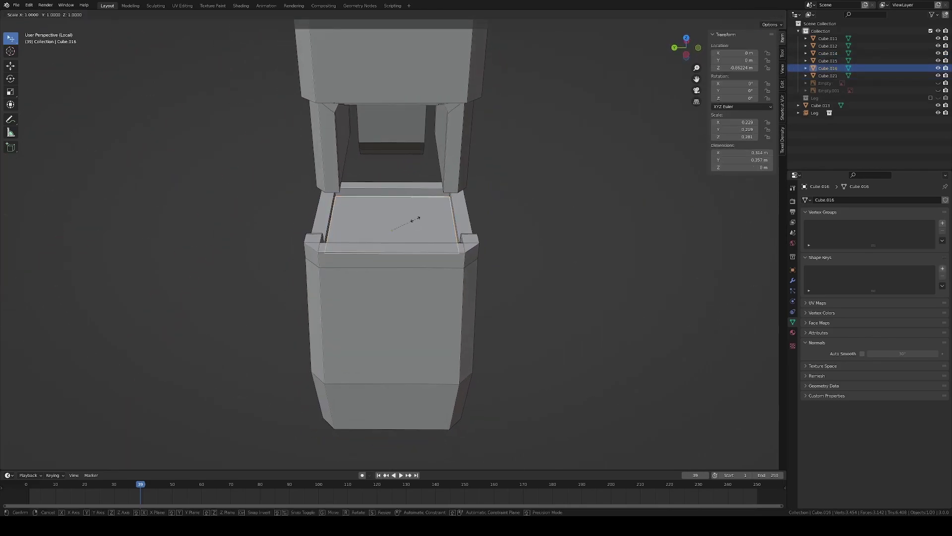
{"action": "left_click", "coordinate": [404, 218]}
Extrude the separated face upward into a connector block rising from the box
{"action": "key", "text": "Tab"}
{"action": "key", "text": "e"}
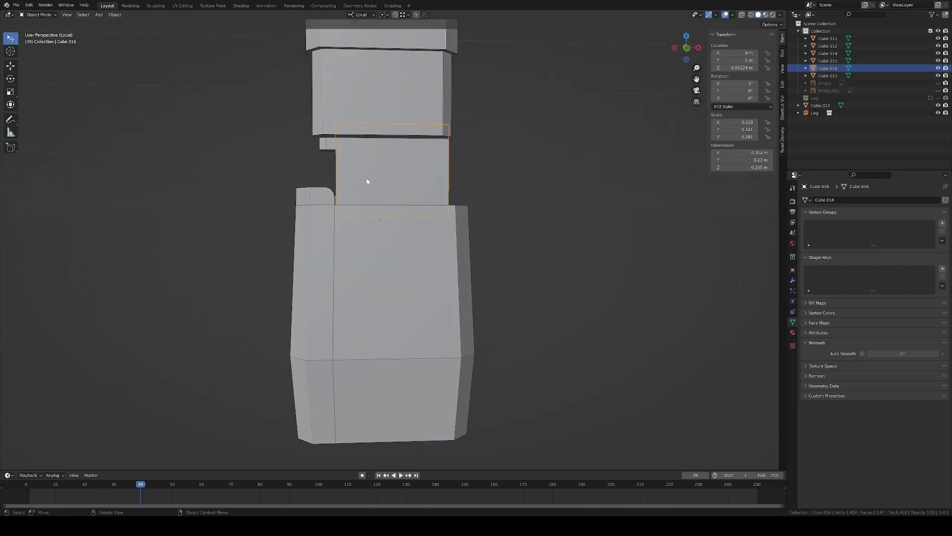
{"action": "key", "text": "alt+z"}
{"action": "key", "text": "k"}
{"action": "key", "text": "a"}
{"action": "key", "text": "alt+z"}
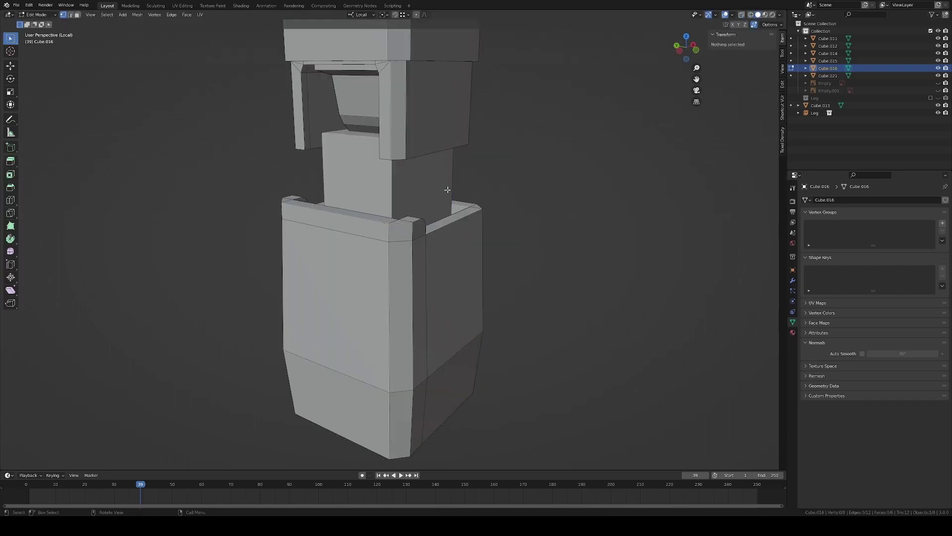
{"action": "mouse_move", "coordinate": [527, 204]}
{"action": "middle_mouse_down"}
{"action": "mouse_move", "coordinate": [370, 182]}
{"action": "mouse_move", "coordinate": [430, 212]}
{"action": "middle_mouse_up"}
{"action": "key", "text": "w"}
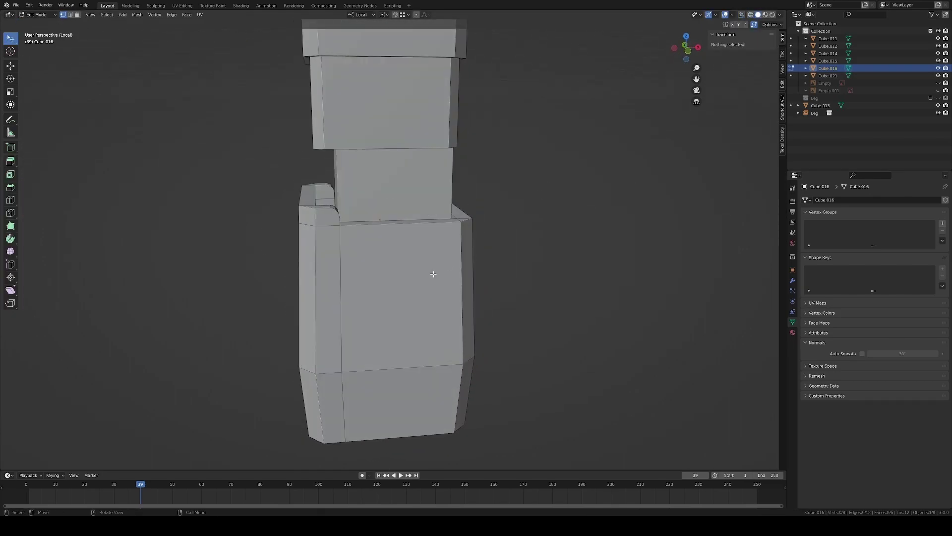
{"action": "key", "text": "Tab"}
{"action": "left_click", "coordinate": [449, 253]}
{"action": "key", "text": "ctrl+KP_1"}
Tilt the box 12 degrees, then inspect the inner block in isolation
{"action": "type", "text": "r12"}
{"action": "key", "text": "Return"}
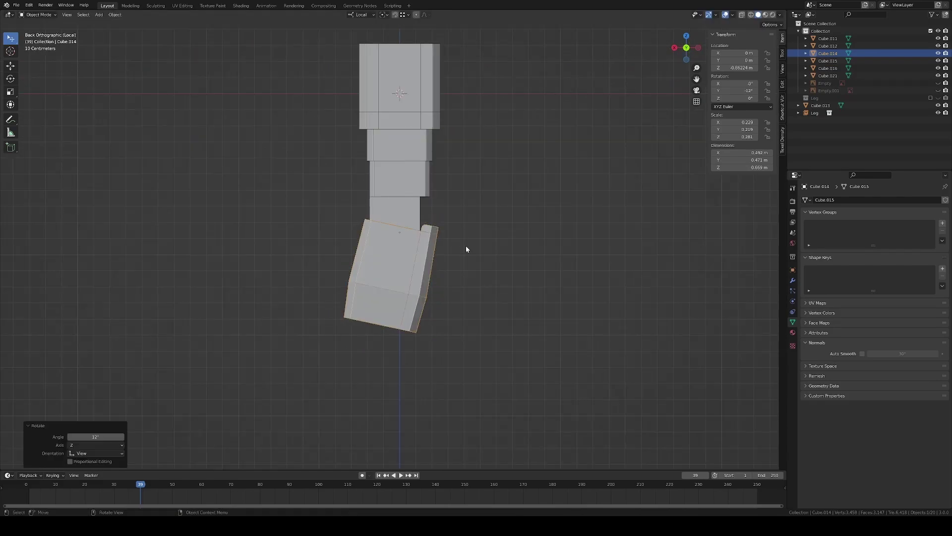
{"action": "left_click", "coordinate": [466, 250]}
{"action": "mouse_move", "coordinate": [467, 250]}
{"action": "middle_mouse_down"}
{"action": "mouse_move", "coordinate": [363, 158]}
{"action": "mouse_move", "coordinate": [374, 247]}
{"action": "mouse_move", "coordinate": [441, 233]}
{"action": "mouse_move", "coordinate": [474, 198]}
{"action": "mouse_move", "coordinate": [494, 211]}
{"action": "mouse_move", "coordinate": [416, 229]}
{"action": "mouse_move", "coordinate": [440, 202]}
{"action": "mouse_move", "coordinate": [412, 185]}
{"action": "middle_mouse_up"}
{"action": "key", "text": "h"}
{"action": "key", "text": "alt+h"}
{"action": "key", "text": "Tab"}
{"action": "key", "text": "alt+a"}
{"action": "key", "text": "Tab"}
{"action": "key", "text": "Tab"}
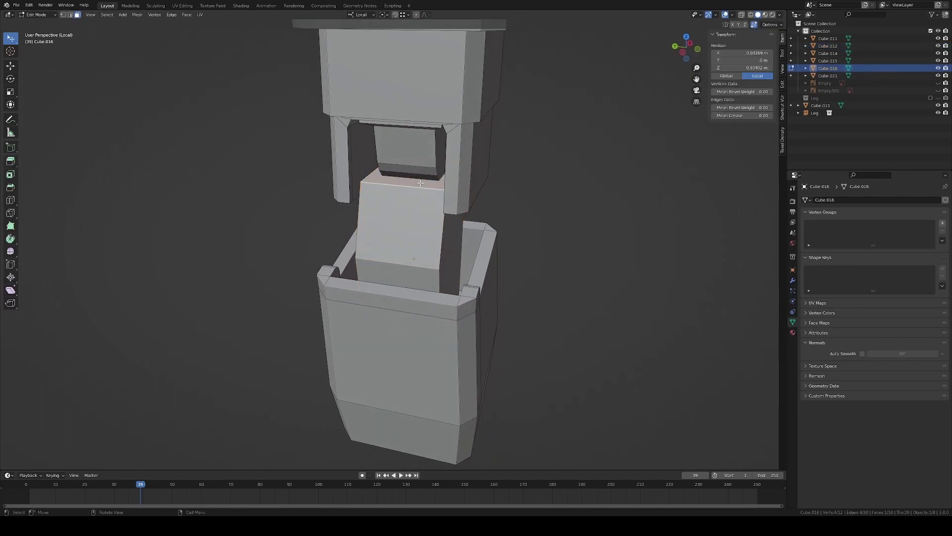
Tilt the block's top edge about 16.6 degrees and edge-slide an edge into place
{"action": "key", "text": "KP_1"}
{"action": "key", "text": "alt+z"}
{"action": "key", "text": "r"}
{"action": "left_click", "coordinate": [457, 152]}
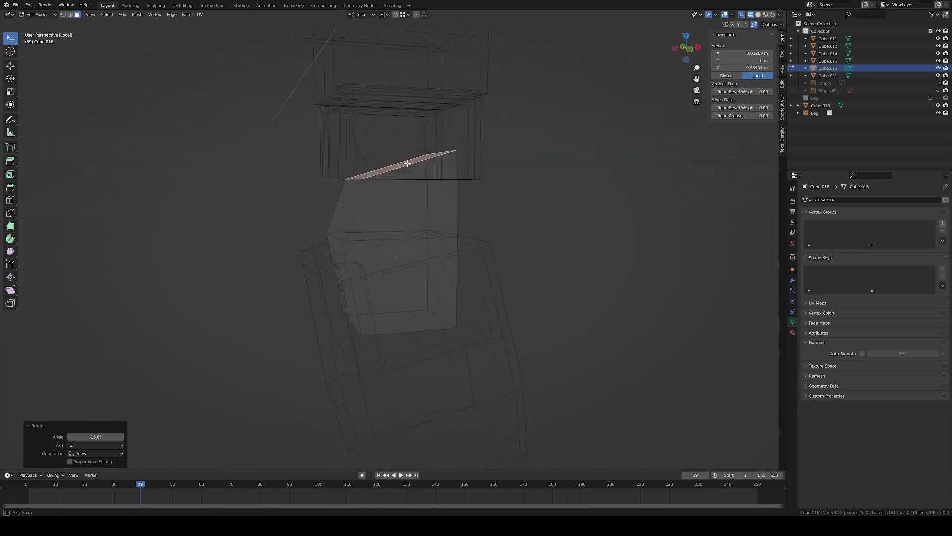
{"action": "key", "text": "2"}
{"action": "left_click", "coordinate": [418, 245]}
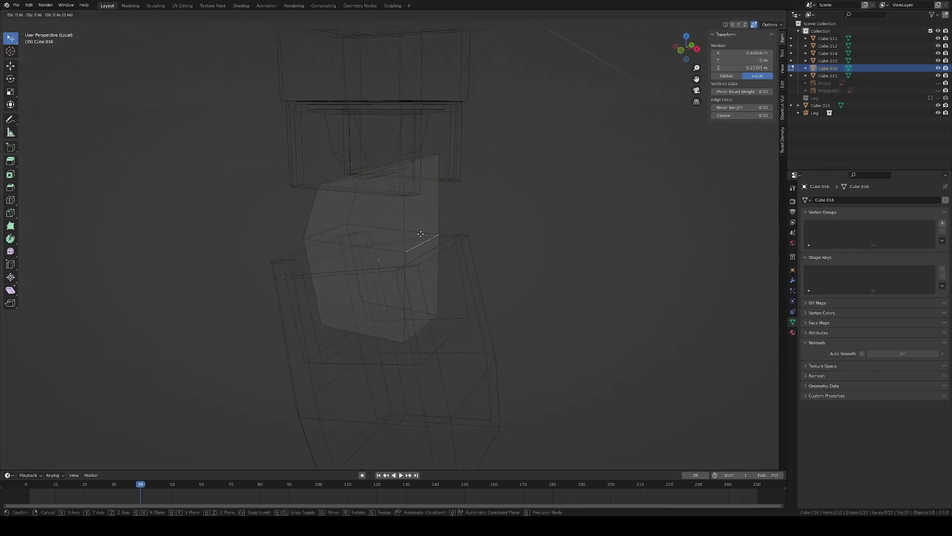
{"action": "left_click", "coordinate": [420, 178]}
{"action": "key", "text": "3"}
{"action": "mouse_move", "coordinate": [399, 185]}
{"action": "middle_mouse_down"}
{"action": "mouse_move", "coordinate": [481, 193]}
{"action": "mouse_move", "coordinate": [409, 191]}
{"action": "middle_mouse_up"}
{"action": "key", "text": "alt+a"}
Inset the top faces twice to form rims
{"action": "left_click", "coordinate": [434, 180]}
{"action": "key", "text": "i"}
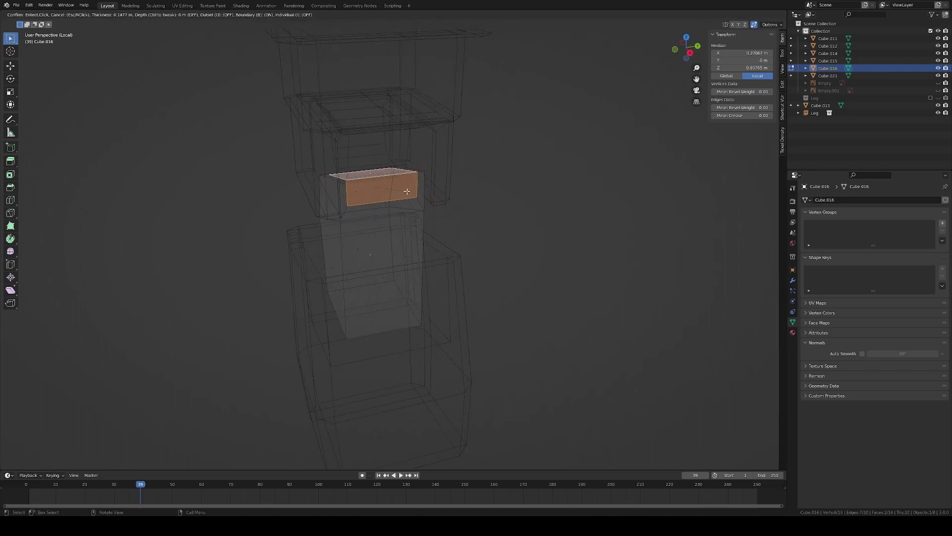
{"action": "left_click", "coordinate": [406, 191]}
{"action": "key", "text": "z"}
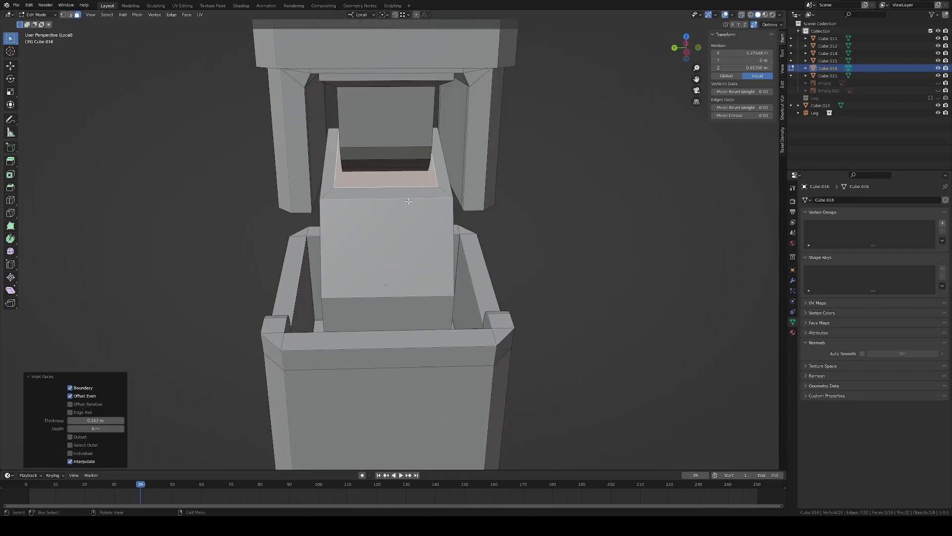
{"action": "left_click", "coordinate": [456, 190]}
{"action": "middle_click_drag", "start_coordinate": [456, 190], "coordinate": [516, 180]}
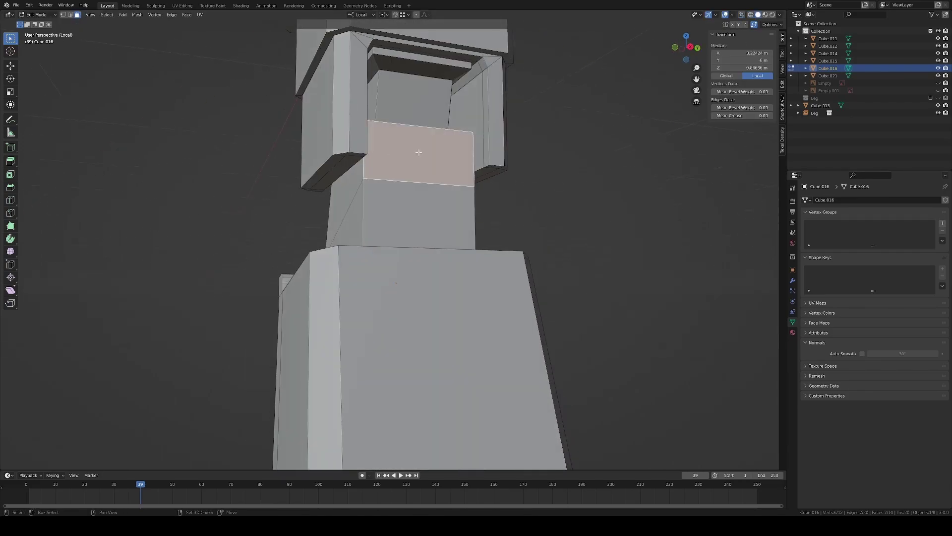
{"action": "key", "text": "i"}
{"action": "left_click", "coordinate": [516, 180]}
{"action": "key", "text": "Tab"}
Isolate Cube.016, delete its top faces and extrude the rim downward
{"action": "key", "text": "KP_Divide"}
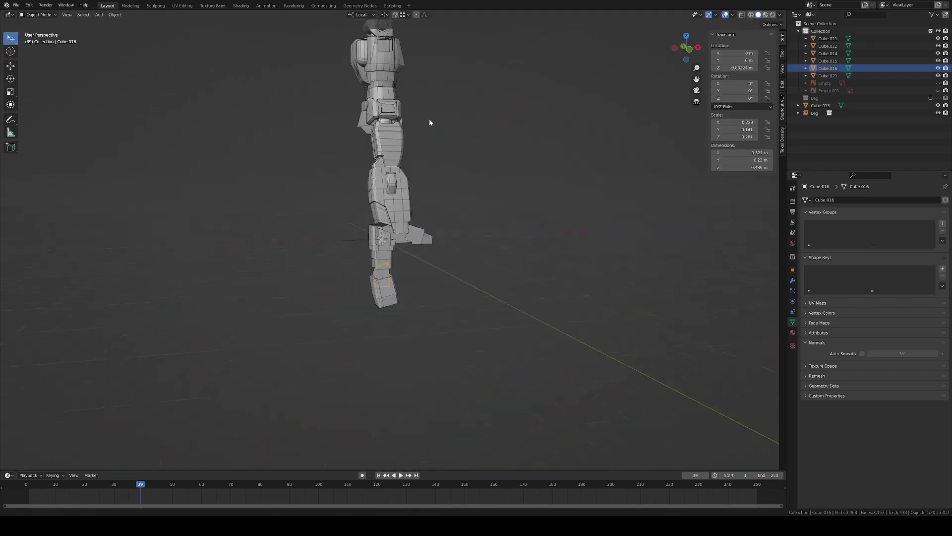
{"action": "key", "text": "KP_Divide"}
{"action": "key", "text": "Tab"}
{"action": "key", "text": "x"}
{"action": "left_click", "coordinate": [440, 146]}
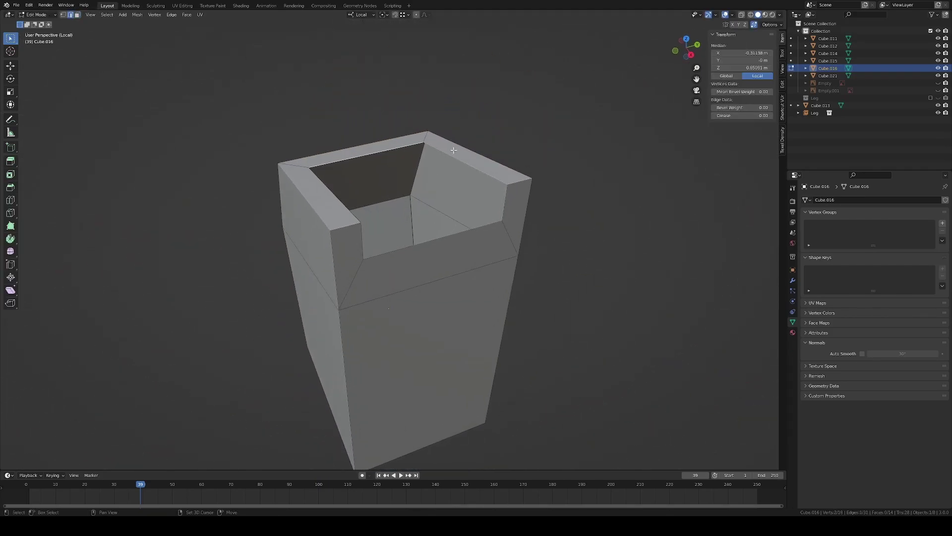
{"action": "middle_click_drag", "start_coordinate": [441, 147], "coordinate": [400, 51]}
{"action": "mouse_move", "coordinate": [454, 120]}
{"action": "middle_mouse_down"}
{"action": "mouse_move", "coordinate": [436, 149]}
{"action": "mouse_move", "coordinate": [299, 182]}
{"action": "mouse_move", "coordinate": [496, 179]}
{"action": "middle_mouse_up"}
{"action": "key", "text": "e"}
{"action": "left_click", "coordinate": [426, 164]}
{"action": "scroll", "coordinate": [427, 164], "scroll_direction": "up", "scroll_amount": 4}
{"action": "scroll", "coordinate": [299, 182], "scroll_direction": "up", "scroll_amount": 2}
Move a corner vertex and make a knife cut down the piece's front
{"action": "left_click", "coordinate": [283, 168]}
{"action": "key", "text": "Tab"}
{"action": "scroll", "coordinate": [586, 178], "scroll_direction": "down", "scroll_amount": 3}
{"action": "mouse_move", "coordinate": [587, 178]}
{"action": "middle_mouse_down"}
{"action": "mouse_move", "coordinate": [382, 179]}
{"action": "mouse_move", "coordinate": [451, 192]}
{"action": "middle_mouse_up"}
{"action": "key", "text": "Tab"}
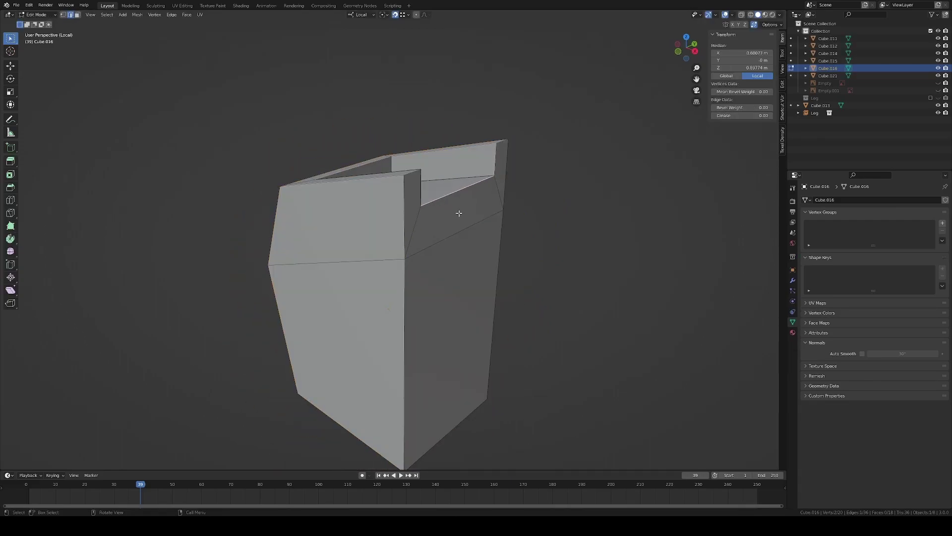
{"action": "left_click", "coordinate": [463, 241]}
{"action": "middle_click_drag", "start_coordinate": [479, 236], "coordinate": [386, 215]}
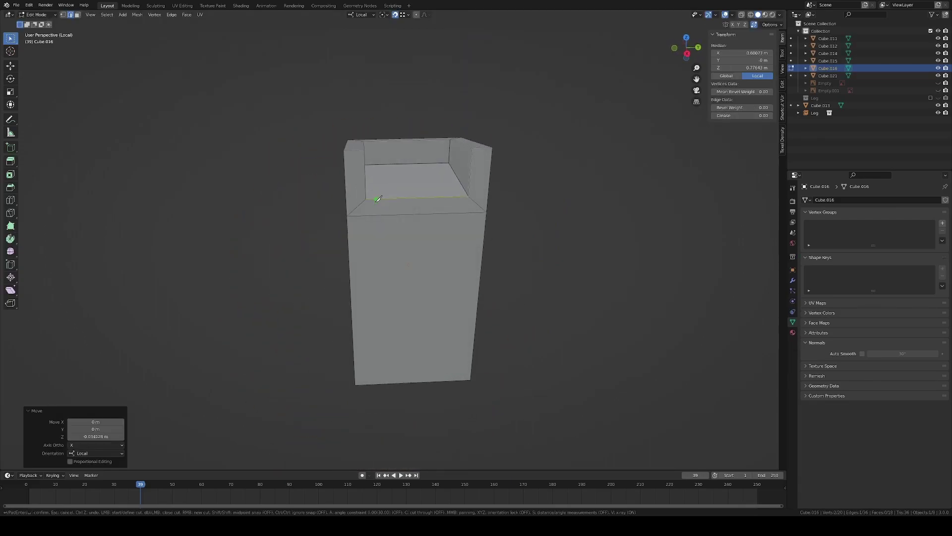
{"action": "left_click", "coordinate": [380, 383]}
{"action": "key", "text": "Return"}
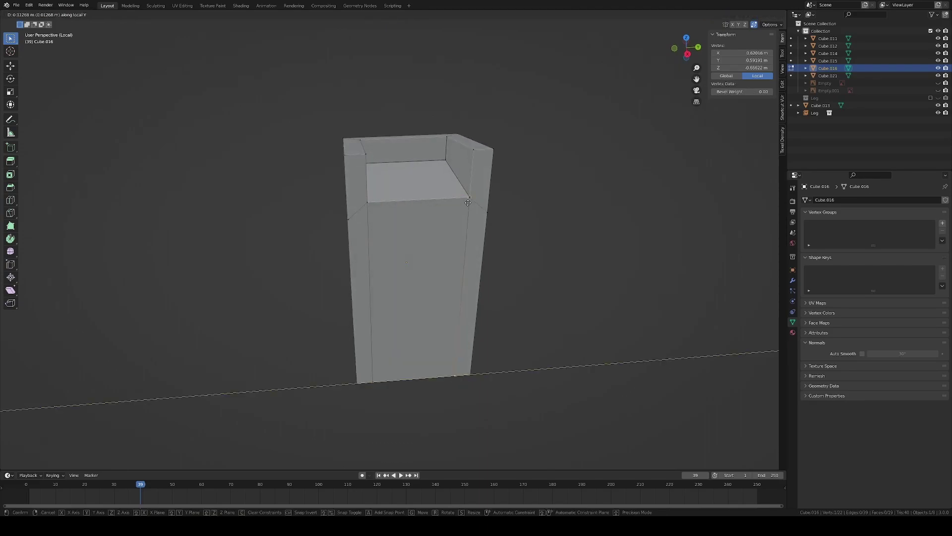
Add another knife cut and move the cut vertices along local Y to straighten the edges
{"action": "left_click", "coordinate": [369, 206]}
{"action": "mouse_move", "coordinate": [372, 209]}
{"action": "middle_mouse_down"}
{"action": "mouse_move", "coordinate": [502, 266]}
{"action": "mouse_move", "coordinate": [332, 306]}
{"action": "mouse_move", "coordinate": [460, 322]}
{"action": "middle_mouse_up"}
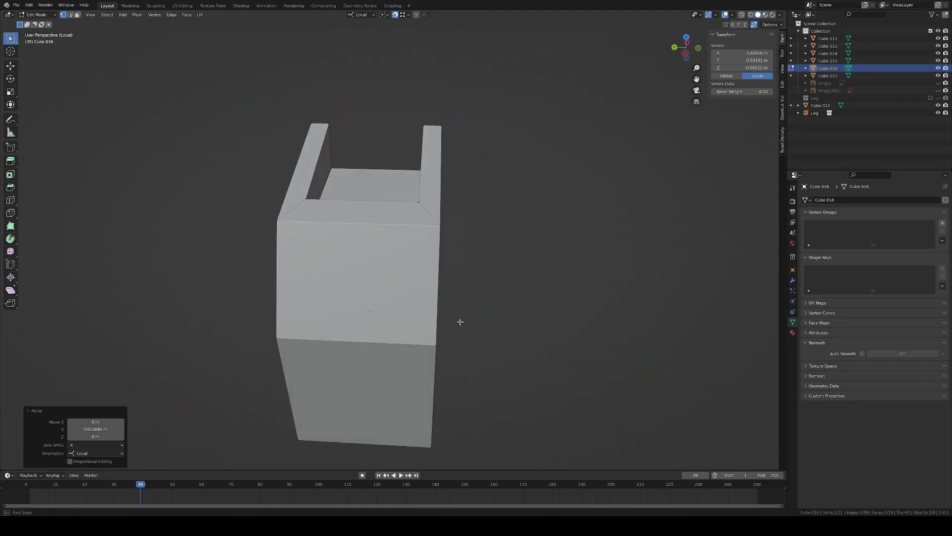
{"action": "middle_click_drag", "start_coordinate": [402, 428], "coordinate": [348, 368]}
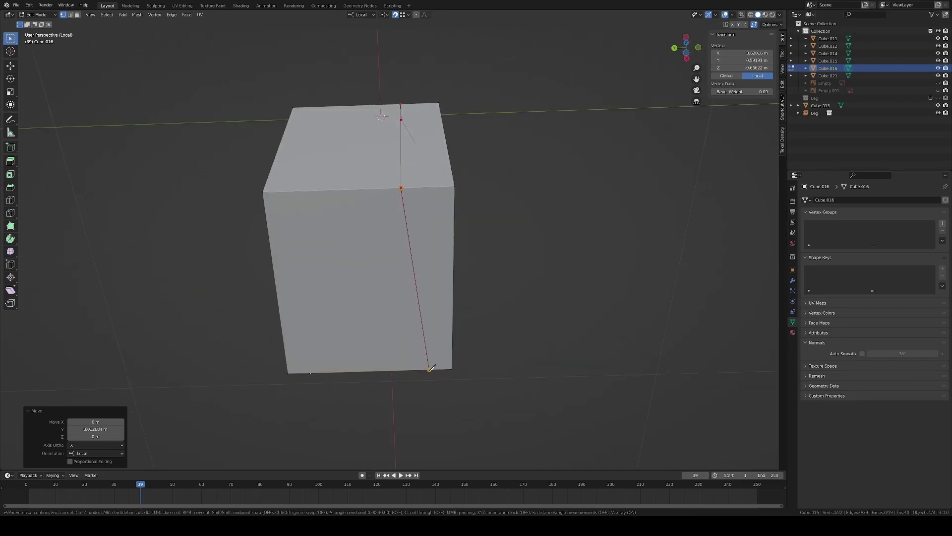
{"action": "key", "text": "Return"}
{"action": "middle_click_drag", "start_coordinate": [329, 143], "coordinate": [321, 183]}
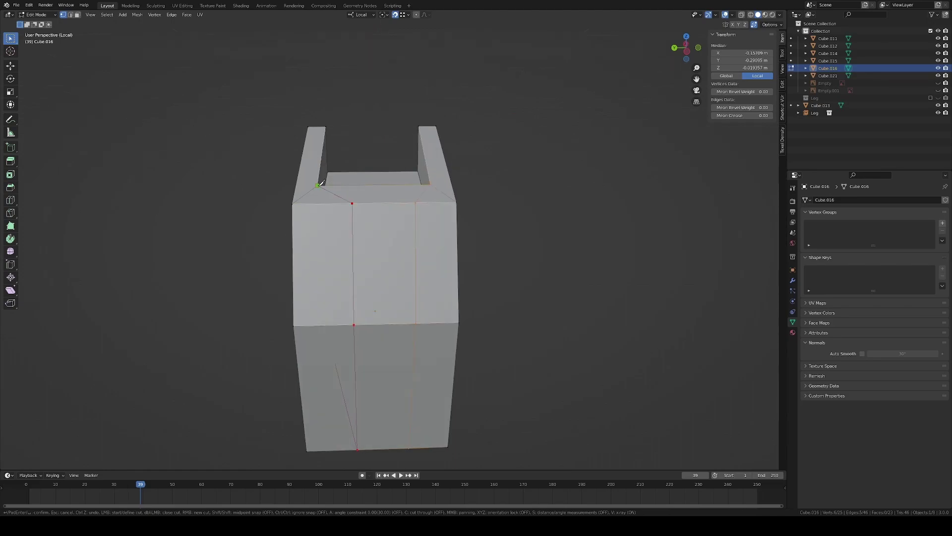
{"action": "middle_click_drag", "start_coordinate": [352, 351], "coordinate": [352, 279]}
{"action": "key", "text": "g"}
{"action": "key", "text": "Return"}
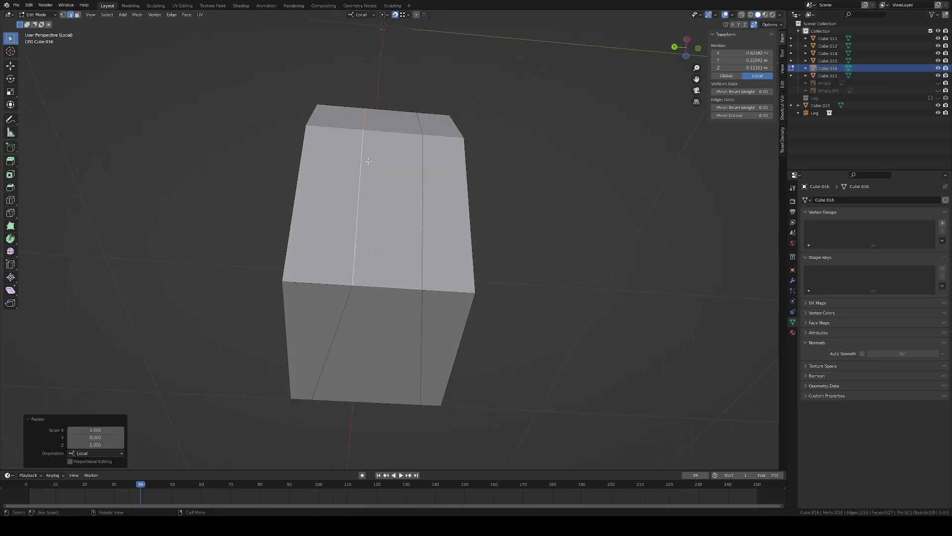
{"action": "key", "text": "Return"}
{"action": "mouse_move", "coordinate": [436, 255]}
{"action": "middle_mouse_down"}
{"action": "mouse_move", "coordinate": [415, 234]}
{"action": "mouse_move", "coordinate": [381, 249]}
{"action": "mouse_move", "coordinate": [362, 234]}
{"action": "mouse_move", "coordinate": [409, 243]}
{"action": "middle_mouse_up"}
{"action": "key", "text": "KP_Divide"}
Raise the joint piece's box-selected middle faces along local Z
{"action": "left_click", "coordinate": [408, 242]}
{"action": "key", "text": "alt+z"}
{"action": "left_click_drag", "start_coordinate": [355, 207], "coordinate": [394, 247]}
{"action": "key", "text": "alt+z"}
{"action": "key", "text": "g"}
{"action": "key", "text": "z"}
{"action": "key", "text": "z"}
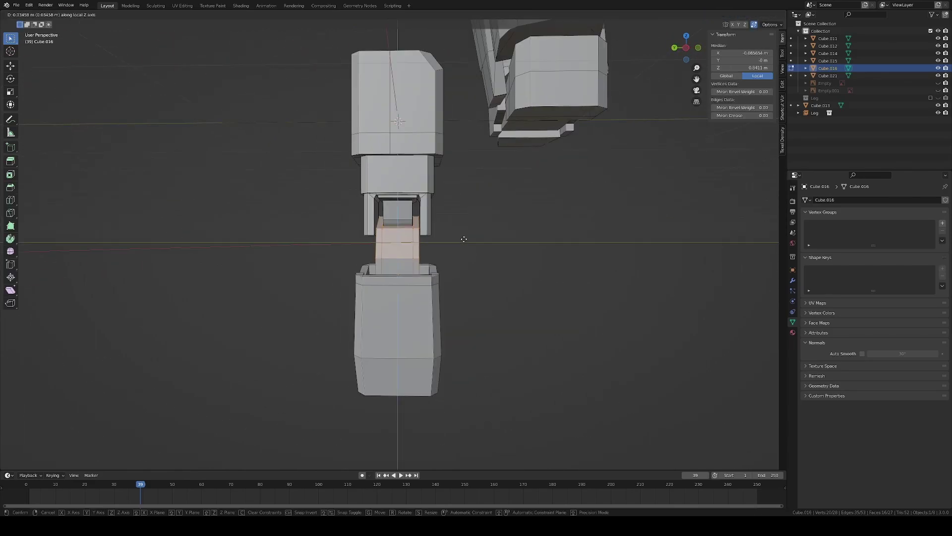
{"action": "left_click", "coordinate": [463, 228]}
{"action": "mouse_move", "coordinate": [462, 229]}
{"action": "middle_mouse_down"}
{"action": "mouse_move", "coordinate": [315, 234]}
{"action": "mouse_move", "coordinate": [387, 252]}
{"action": "mouse_move", "coordinate": [357, 258]}
{"action": "mouse_move", "coordinate": [376, 195]}
{"action": "mouse_move", "coordinate": [327, 201]}
{"action": "mouse_move", "coordinate": [461, 266]}
{"action": "middle_mouse_up"}
Nudge a vertical chain of the joint's edges sideways along local X
{"action": "key", "text": "alt+z"}
{"action": "left_click", "coordinate": [314, 234], "text": "alt"}
{"action": "key", "text": "alt+z"}
{"action": "key", "text": "g"}
{"action": "key", "text": "x"}
{"action": "key", "text": "x"}
{"action": "left_click", "coordinate": [333, 248]}
{"action": "scroll", "coordinate": [357, 258], "scroll_direction": "up", "scroll_amount": 3}
Extrude the two mirrored side face strips and thicken them outward with Alt+S
{"action": "left_click", "coordinate": [375, 195]}
{"action": "left_click", "coordinate": [377, 211]}
{"action": "key", "text": "3"}
{"action": "left_click", "coordinate": [327, 202], "text": "alt+shift"}
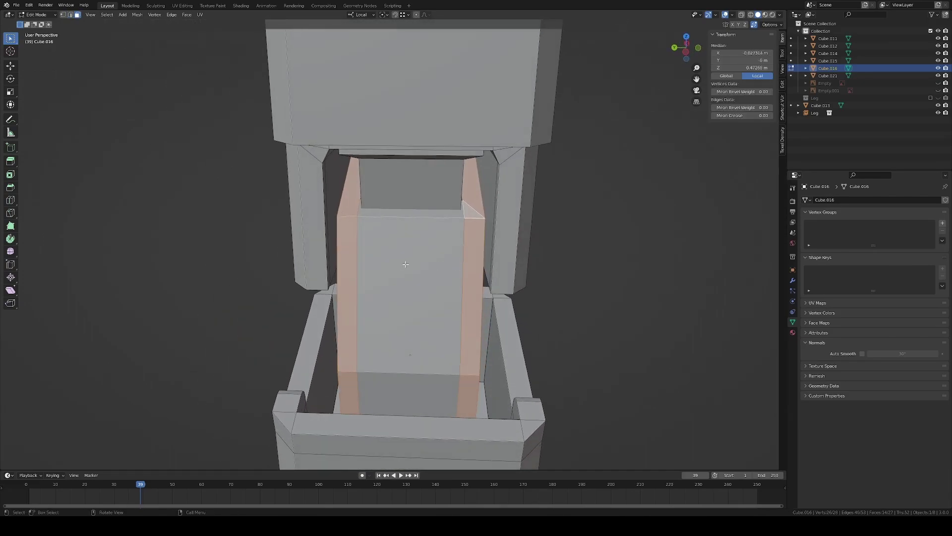
{"action": "key", "text": "e"}
{"action": "right_click", "coordinate": [404, 250]}
{"action": "middle_click_drag", "start_coordinate": [403, 250], "coordinate": [348, 250]}
{"action": "key", "text": "alt+s"}
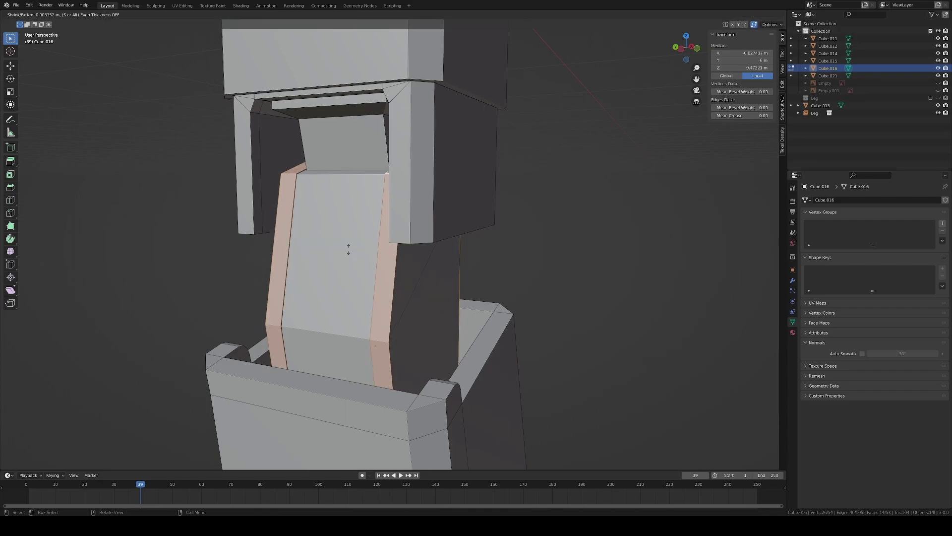
{"action": "left_click", "coordinate": [347, 234]}
{"action": "key", "text": "Tab"}
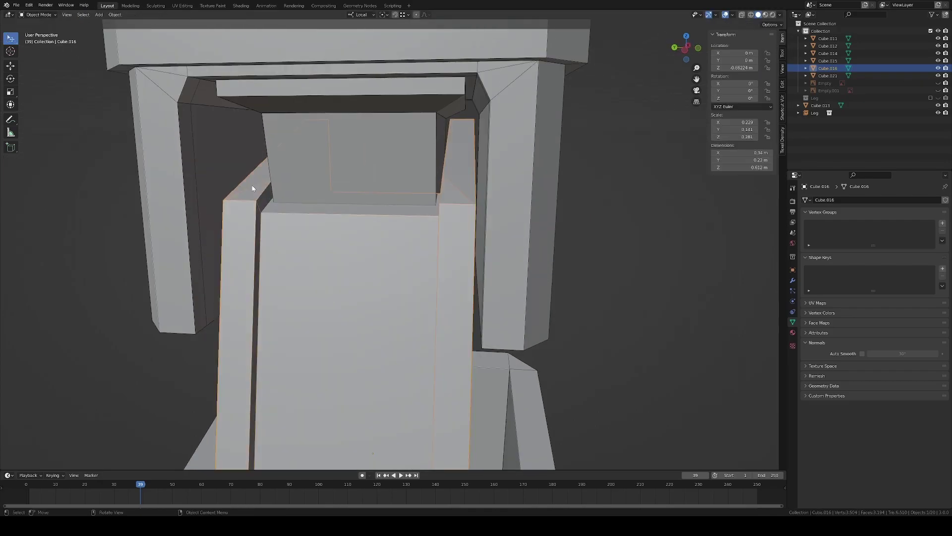
Move the piece's upper corner vertex in front orthographic view to make the slanted top
{"action": "scroll", "coordinate": [240, 206], "scroll_direction": "up", "scroll_amount": 5}
{"action": "scroll", "coordinate": [239, 206], "scroll_direction": "down", "scroll_amount": 5}
{"action": "key", "text": "Tab"}
{"action": "key", "text": "KP_1"}
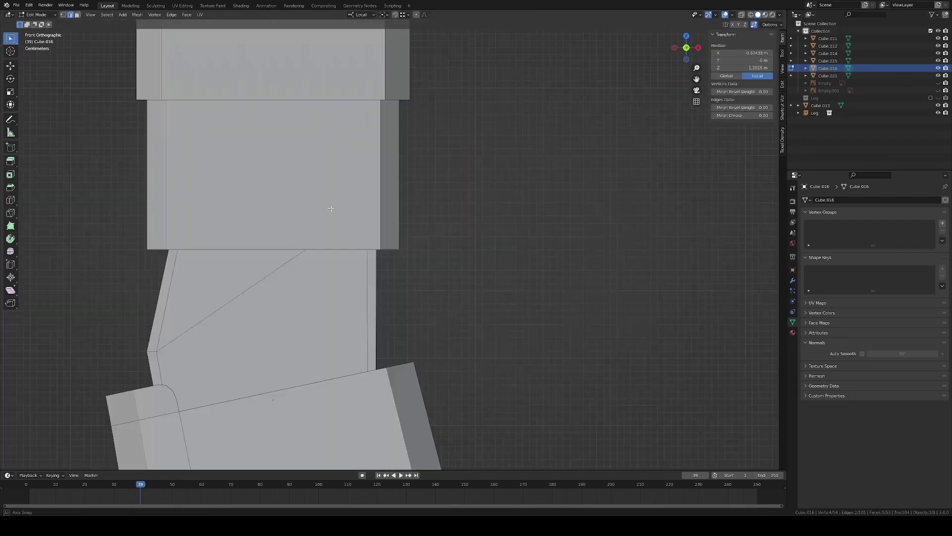
{"action": "scroll", "coordinate": [373, 235], "scroll_direction": "up", "scroll_amount": 2}
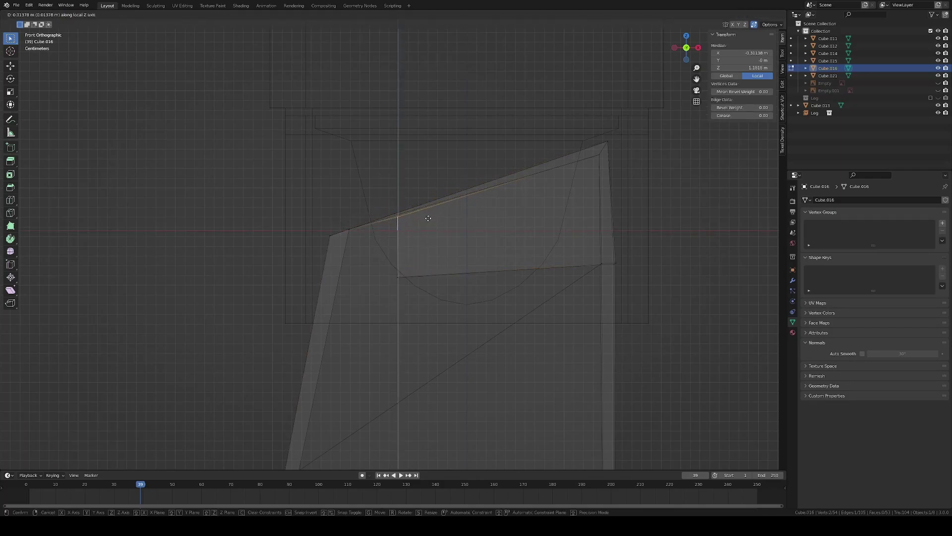
{"action": "left_click", "coordinate": [599, 169]}
{"action": "mouse_move", "coordinate": [429, 202]}
{"action": "middle_mouse_down"}
{"action": "mouse_move", "coordinate": [446, 229]}
{"action": "mouse_move", "coordinate": [582, 260]}
{"action": "mouse_move", "coordinate": [324, 272]}
{"action": "mouse_move", "coordinate": [425, 270]}
{"action": "mouse_move", "coordinate": [420, 277]}
{"action": "middle_mouse_up"}
{"action": "scroll", "coordinate": [432, 232], "scroll_direction": "down", "scroll_amount": 2}
{"action": "key", "text": "Tab"}
Edit Cube.014 in front view, cancel a stray move and deselect all faces
{"action": "key", "text": "KP_1"}
{"action": "left_click", "coordinate": [402, 246]}
{"action": "key", "text": "Tab"}
{"action": "key", "text": "alt+z"}
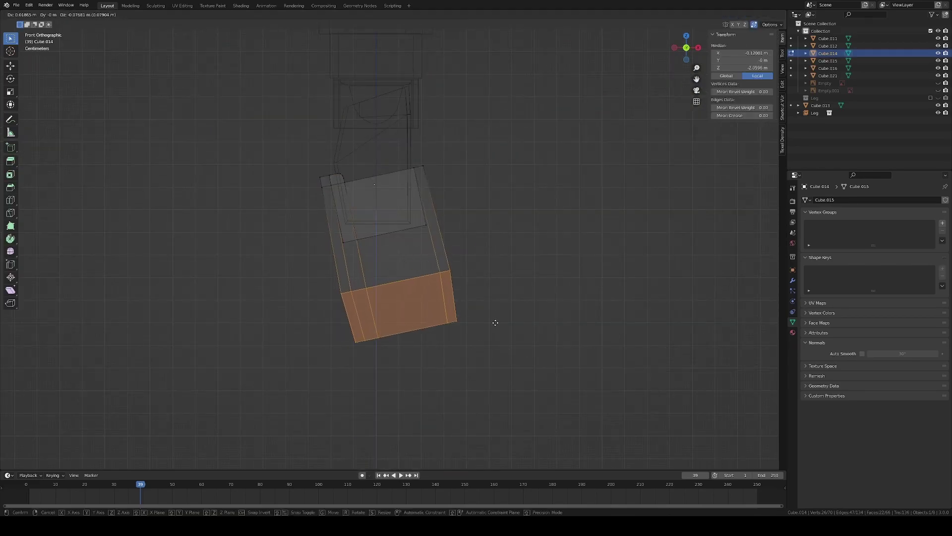
{"action": "key", "text": "Escape"}
{"action": "key", "text": "alt+z"}
{"action": "mouse_move", "coordinate": [496, 322]}
{"action": "middle_mouse_down"}
{"action": "mouse_move", "coordinate": [481, 210]}
{"action": "mouse_move", "coordinate": [451, 231]}
{"action": "middle_mouse_up"}
{"action": "key", "text": "alt+a"}
{"action": "scroll", "coordinate": [481, 210], "scroll_direction": "up", "scroll_amount": 2}
{"action": "key", "text": "Tab"}
{"action": "middle_click_drag", "start_coordinate": [243, 259], "coordinate": [446, 277]}
Isolate the arm pieces and add a cylinder to the scene
{"action": "left_click", "coordinate": [416, 254]}
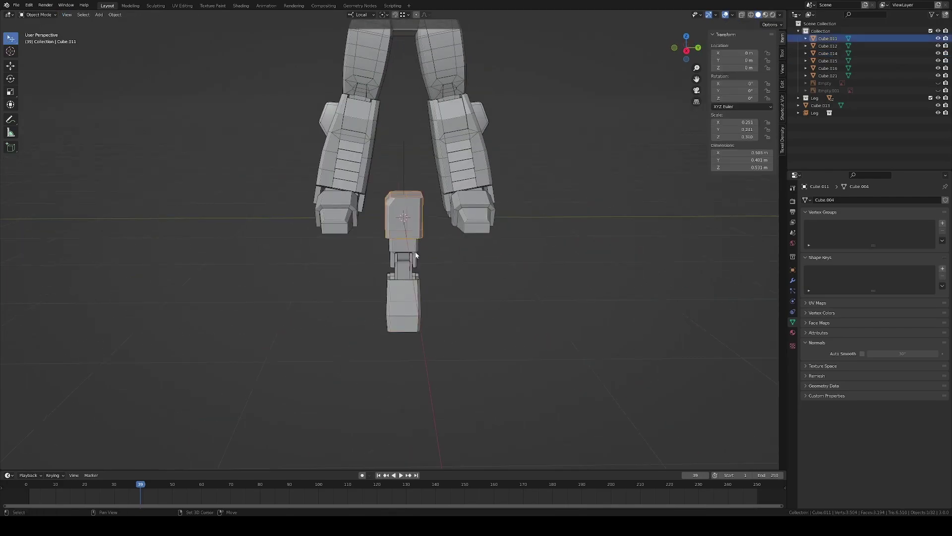
{"action": "key", "text": "KP_Divide"}
{"action": "key", "text": "alt+a"}
{"action": "middle_click_drag", "start_coordinate": [436, 206], "coordinate": [415, 237]}
{"action": "key", "text": "shift+a"}
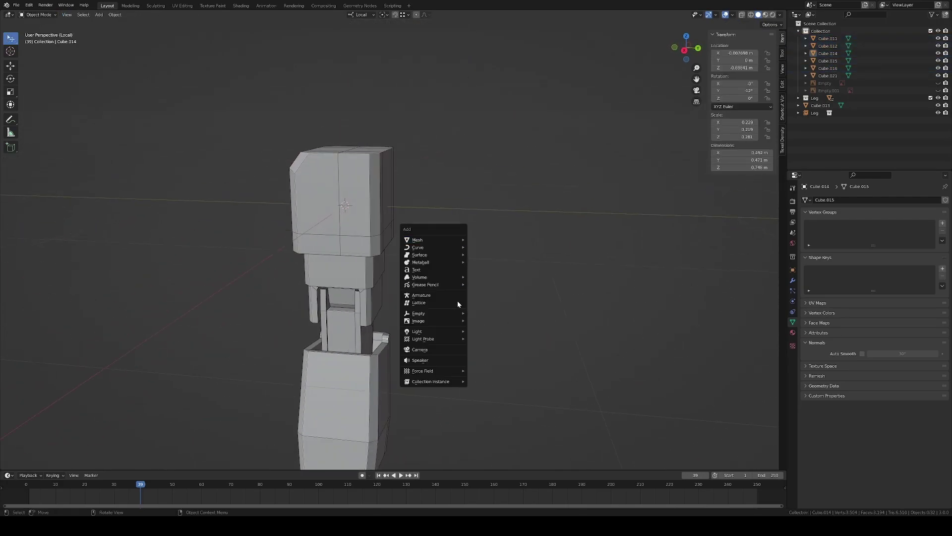
{"action": "left_click", "coordinate": [498, 276]}
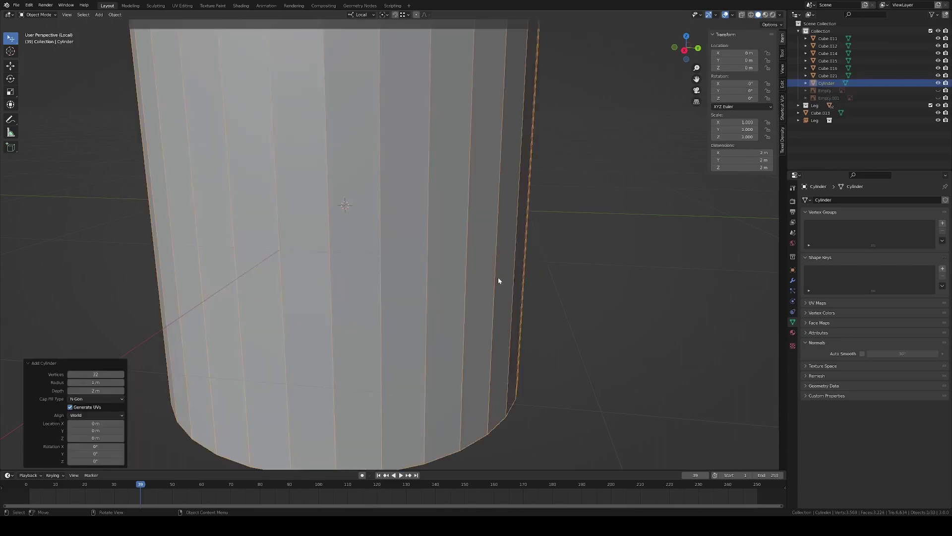
Shrink the cylinder to 0.091 and place it beside the arm's upper block
{"action": "key", "text": "s"}
{"action": "key", "text": "KP_3"}
{"action": "left_click", "coordinate": [380, 236]}
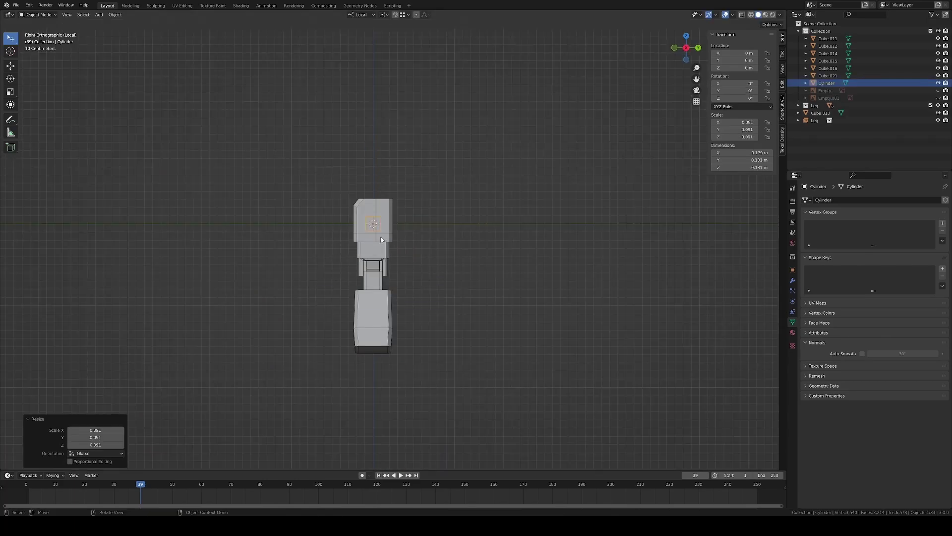
{"action": "left_click", "coordinate": [412, 254]}
{"action": "key", "text": "s"}
{"action": "key", "text": "shift+z"}
{"action": "scroll", "coordinate": [430, 231], "scroll_direction": "up", "scroll_amount": 3}
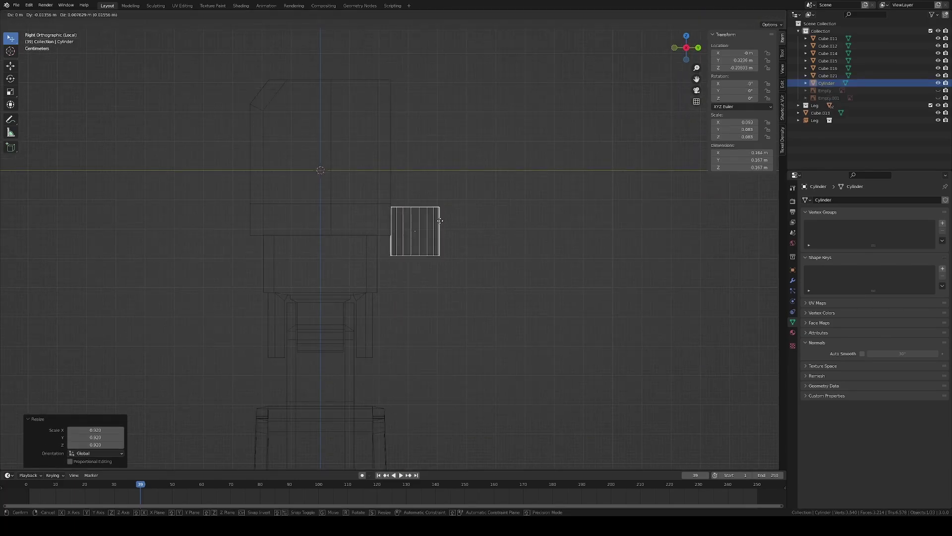
Inset the cylinder's top face and extrude it upward into a tall cylinder
{"action": "key", "text": "Tab"}
{"action": "key", "text": "Escape"}
{"action": "left_click_drag", "start_coordinate": [360, 154], "coordinate": [458, 184]}
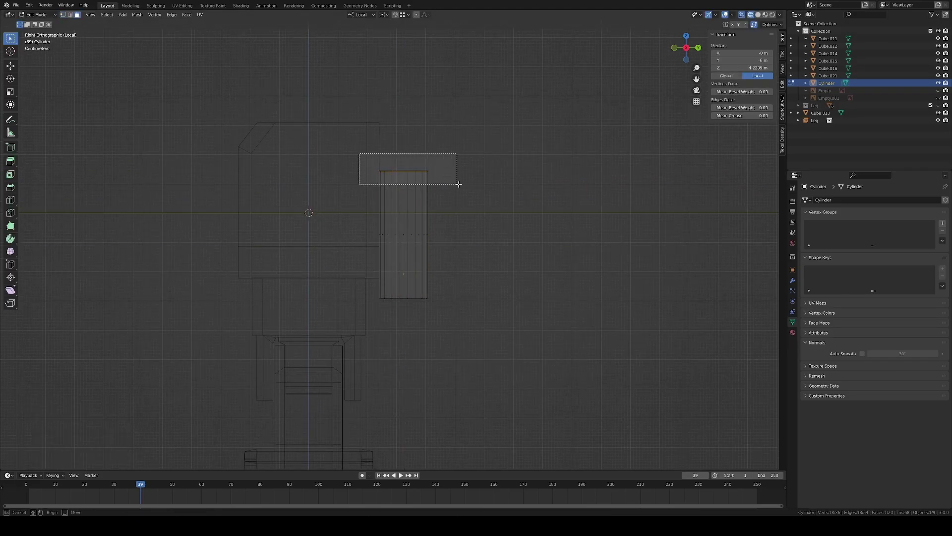
{"action": "key", "text": "i"}
{"action": "left_click", "coordinate": [475, 198]}
{"action": "left_click", "coordinate": [475, 191]}
{"action": "key", "text": "KP_3"}
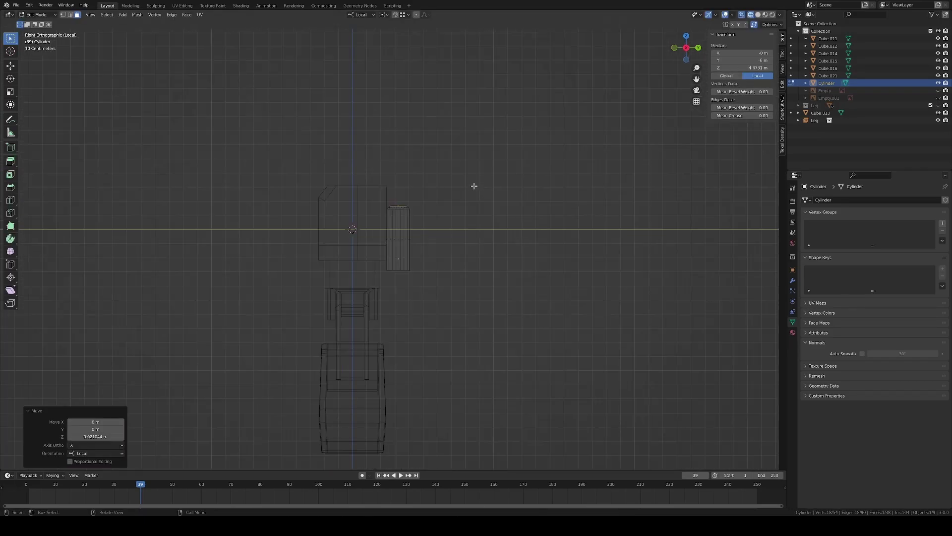
{"action": "left_click", "coordinate": [481, 115]}
{"action": "middle_click_drag", "start_coordinate": [481, 115], "coordinate": [473, 145]}
{"action": "left_click", "coordinate": [470, 256]}
{"action": "key", "text": "Tab"}
{"action": "key", "text": "shift+z"}
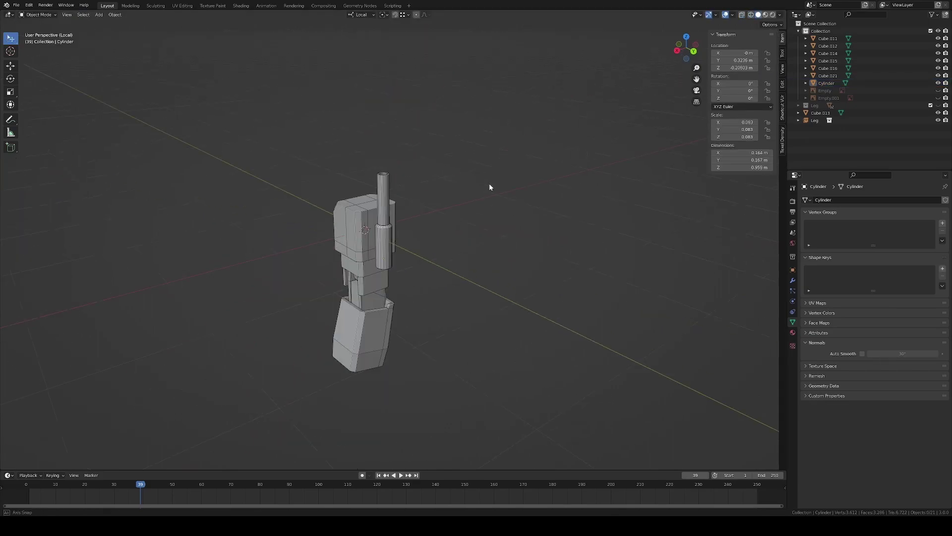
Save the file, leave the isolated view and add Cube.014 to the selected arm parts
{"action": "middle_click_drag", "start_coordinate": [489, 183], "coordinate": [475, 189]}
{"action": "key", "text": "ctrl+s"}
{"action": "key", "text": "KP_Divide"}
{"action": "left_click", "coordinate": [419, 253], "text": "shift"}
{"action": "mouse_move", "coordinate": [419, 252]}
{"action": "middle_mouse_down"}
{"action": "mouse_move", "coordinate": [505, 268]}
{"action": "mouse_move", "coordinate": [484, 257]}
{"action": "middle_mouse_up"}
{"action": "key", "text": "KP_3"}
Move the whole arm up beside the robot's torso with a slight tilt
{"action": "key", "text": "g"}
{"action": "left_click", "coordinate": [457, 109]}
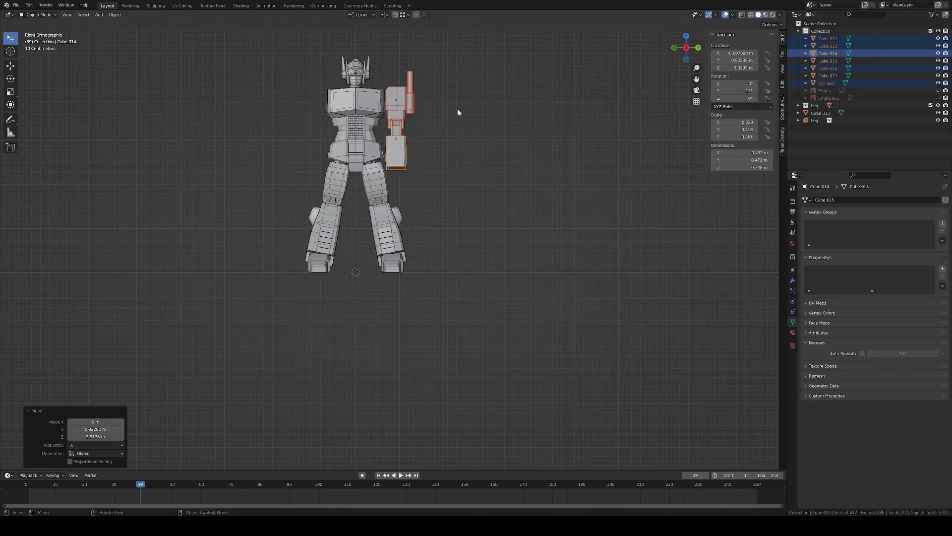
{"action": "key", "text": "r"}
{"action": "left_click", "coordinate": [463, 207]}
{"action": "scroll", "coordinate": [463, 207], "scroll_direction": "up", "scroll_amount": 3}
{"action": "scroll", "coordinate": [458, 228], "scroll_direction": "up", "scroll_amount": 2}
{"action": "key", "text": "g"}
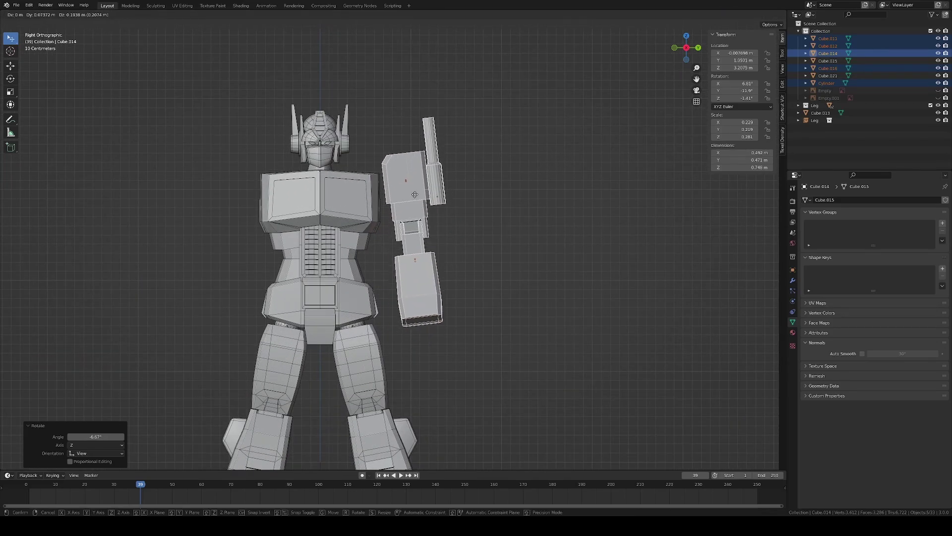
{"action": "left_click", "coordinate": [413, 194]}
Tilt the arm by −12.4° in back orthographic view and orbit to check the pose
{"action": "middle_click_drag", "start_coordinate": [413, 195], "coordinate": [459, 217]}
{"action": "key", "text": "ctrl+KP_1"}
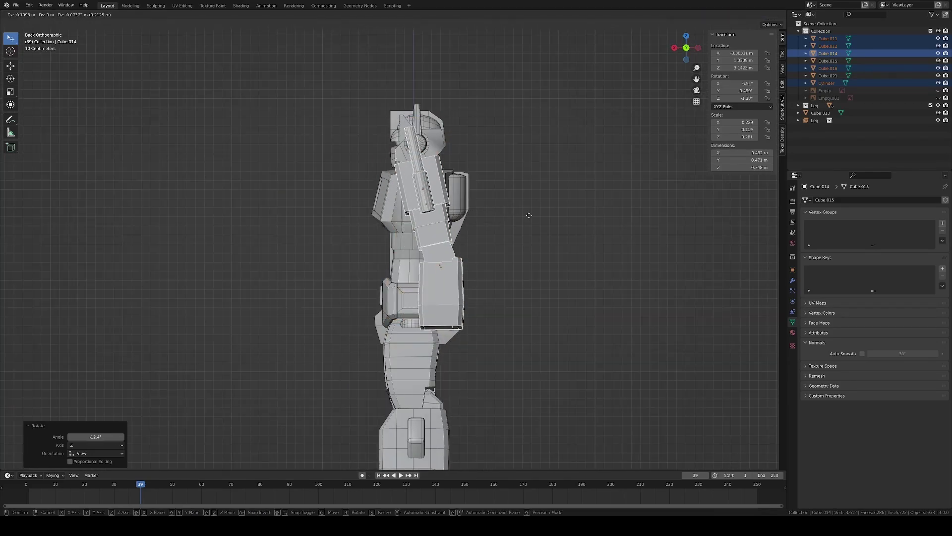
{"action": "left_click", "coordinate": [523, 230]}
{"action": "mouse_move", "coordinate": [524, 231]}
{"action": "middle_mouse_down"}
{"action": "mouse_move", "coordinate": [460, 263]}
{"action": "mouse_move", "coordinate": [355, 257]}
{"action": "mouse_move", "coordinate": [428, 246]}
{"action": "mouse_move", "coordinate": [511, 278]}
{"action": "middle_mouse_up"}
{"action": "scroll", "coordinate": [446, 258], "scroll_direction": "up", "scroll_amount": 3}
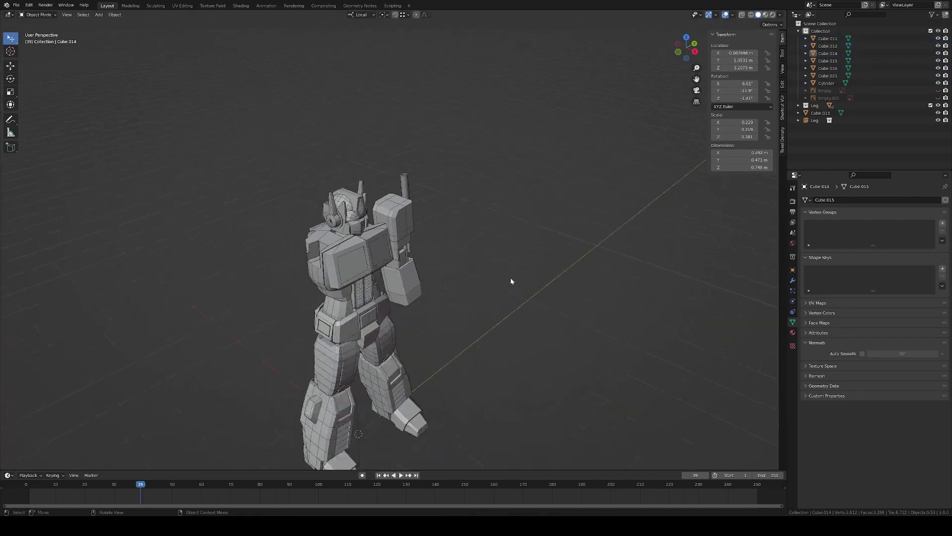
Clear the selection, then select the forearm and enter its edit mode
{"action": "left_click", "coordinate": [511, 278]}
{"action": "left_click", "coordinate": [416, 259]}
{"action": "scroll", "coordinate": [415, 259], "scroll_direction": "up", "scroll_amount": 5}
{"action": "key", "text": "Tab"}
Add a centred loop cut around the forearm and bevel its end edges
{"action": "key", "text": "ctrl+r"}
{"action": "left_click", "coordinate": [362, 236]}
{"action": "right_click", "coordinate": [362, 236]}
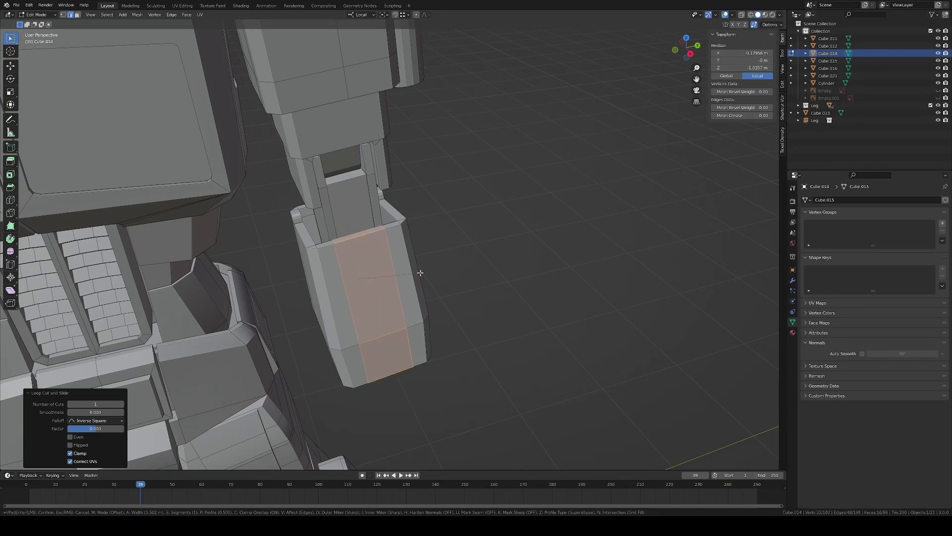
{"action": "left_click", "coordinate": [420, 273]}
{"action": "mouse_move", "coordinate": [419, 273]}
{"action": "middle_mouse_down"}
{"action": "mouse_move", "coordinate": [338, 311]}
{"action": "mouse_move", "coordinate": [363, 251]}
{"action": "mouse_move", "coordinate": [345, 268]}
{"action": "middle_mouse_up"}
{"action": "left_click", "coordinate": [339, 293]}
{"action": "key", "text": "Tab"}
Isolate the forearm and add another loop cut inside its cup opening
{"action": "scroll", "coordinate": [345, 268], "scroll_direction": "up", "scroll_amount": 4}
{"action": "key", "text": "KP_Divide"}
{"action": "key", "text": "Tab"}
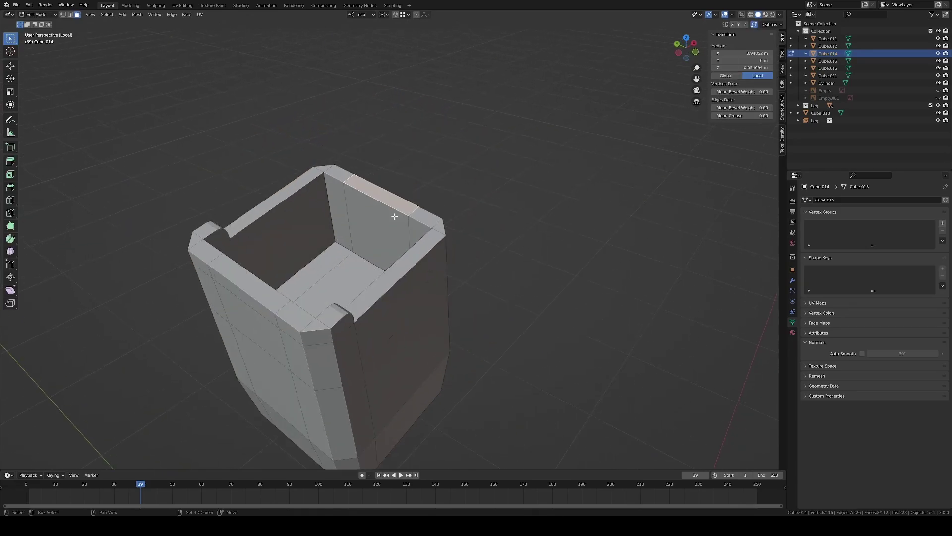
{"action": "mouse_move", "coordinate": [487, 225]}
{"action": "middle_mouse_down"}
{"action": "mouse_move", "coordinate": [347, 247]}
{"action": "mouse_move", "coordinate": [374, 206]}
{"action": "mouse_move", "coordinate": [466, 219]}
{"action": "middle_mouse_up"}
{"action": "key", "text": "ctrl+r"}
{"action": "left_click", "coordinate": [347, 247]}
{"action": "left_click", "coordinate": [348, 246]}
{"action": "key", "text": "ctrl+z"}
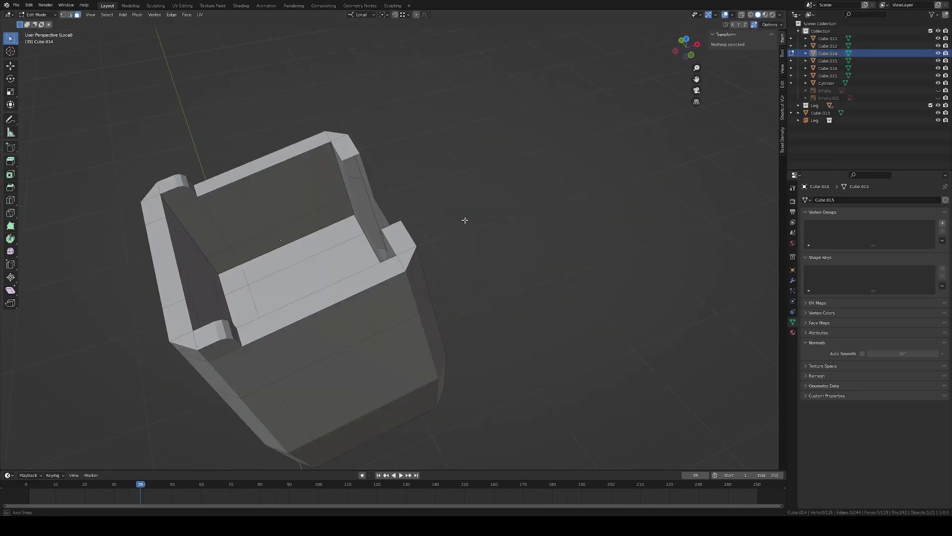
{"action": "scroll", "coordinate": [353, 254], "scroll_direction": "up", "scroll_amount": 3}
Slide the cup's inner rim edges in back orthographic wireframe view to notch them
{"action": "left_click", "coordinate": [353, 254]}
{"action": "key", "text": "g"}
{"action": "key", "text": "g"}
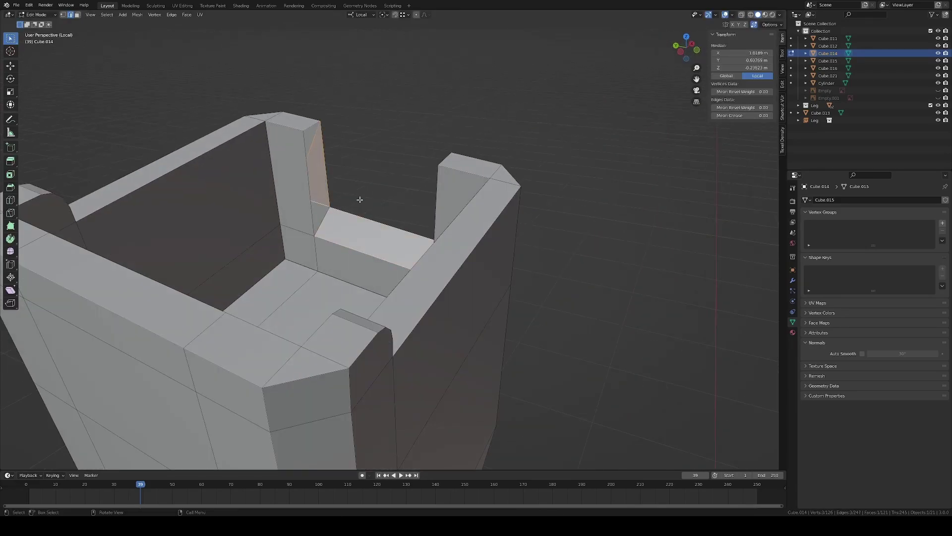
{"action": "mouse_move", "coordinate": [308, 182]}
{"action": "middle_mouse_down"}
{"action": "mouse_move", "coordinate": [408, 198]}
{"action": "mouse_move", "coordinate": [519, 251]}
{"action": "middle_mouse_up"}
{"action": "key", "text": "ctrl+KP_1"}
{"action": "key", "text": "z"}
{"action": "key", "text": "4"}
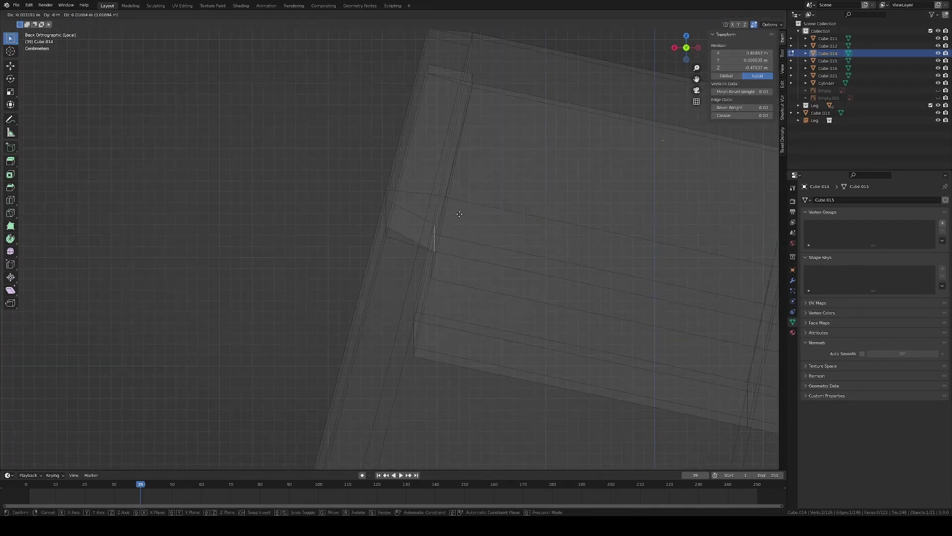
{"action": "left_click", "coordinate": [459, 213]}
{"action": "key", "text": "shift+z"}
Leave the isolated view and start editing the wrist piece's mesh
{"action": "scroll", "coordinate": [462, 229], "scroll_direction": "down", "scroll_amount": 3}
{"action": "mouse_move", "coordinate": [460, 214]}
{"action": "middle_mouse_down"}
{"action": "mouse_move", "coordinate": [461, 229]}
{"action": "mouse_move", "coordinate": [427, 216]}
{"action": "mouse_move", "coordinate": [437, 208]}
{"action": "mouse_move", "coordinate": [482, 237]}
{"action": "mouse_move", "coordinate": [377, 235]}
{"action": "middle_mouse_up"}
{"action": "key", "text": "Tab"}
{"action": "key", "text": "KP_Divide"}
{"action": "scroll", "coordinate": [296, 231], "scroll_direction": "down", "scroll_amount": 3}
{"action": "left_click", "coordinate": [419, 249]}
{"action": "key", "text": "Tab"}
Extrude the wrist's end faces and move them down into the forearm cup
{"action": "left_click", "coordinate": [437, 203], "text": "alt"}
{"action": "key", "text": "e"}
{"action": "left_click", "coordinate": [376, 235]}
{"action": "key", "text": "ctrl+KP_1"}
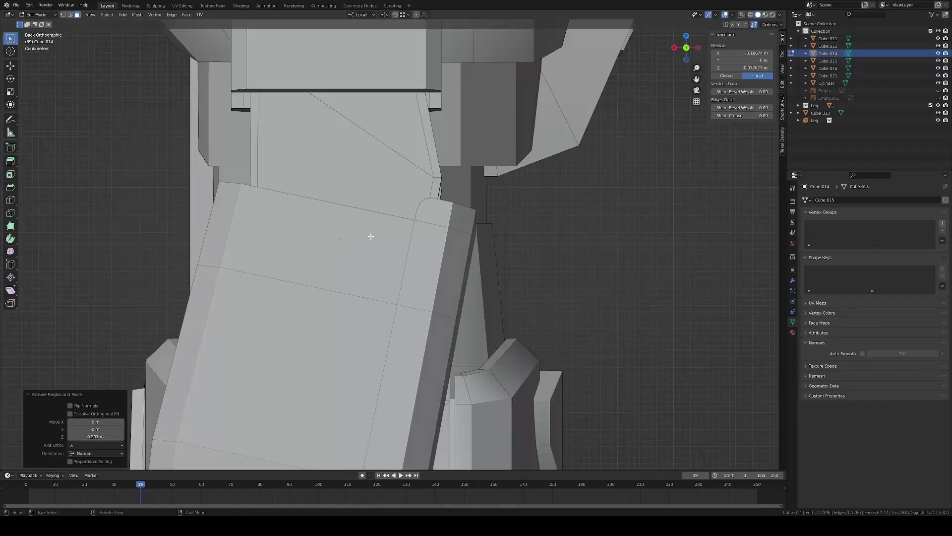
{"action": "key", "text": "alt+z"}
{"action": "key", "text": "g"}
{"action": "left_click", "coordinate": [374, 221]}
{"action": "key", "text": "alt+z"}
{"action": "mouse_move", "coordinate": [373, 221]}
{"action": "middle_mouse_down"}
{"action": "mouse_move", "coordinate": [529, 247]}
{"action": "mouse_move", "coordinate": [404, 257]}
{"action": "mouse_move", "coordinate": [502, 260]}
{"action": "mouse_move", "coordinate": [456, 246]}
{"action": "middle_mouse_up"}
{"action": "scroll", "coordinate": [467, 259], "scroll_direction": "down", "scroll_amount": 5}
{"action": "key", "text": "Tab"}
In right side view, edit the forearm's X rotation value
{"action": "key", "text": "KP_3"}
{"action": "scroll", "coordinate": [418, 190], "scroll_direction": "up", "scroll_amount": 3}
{"action": "left_click", "coordinate": [735, 84]}
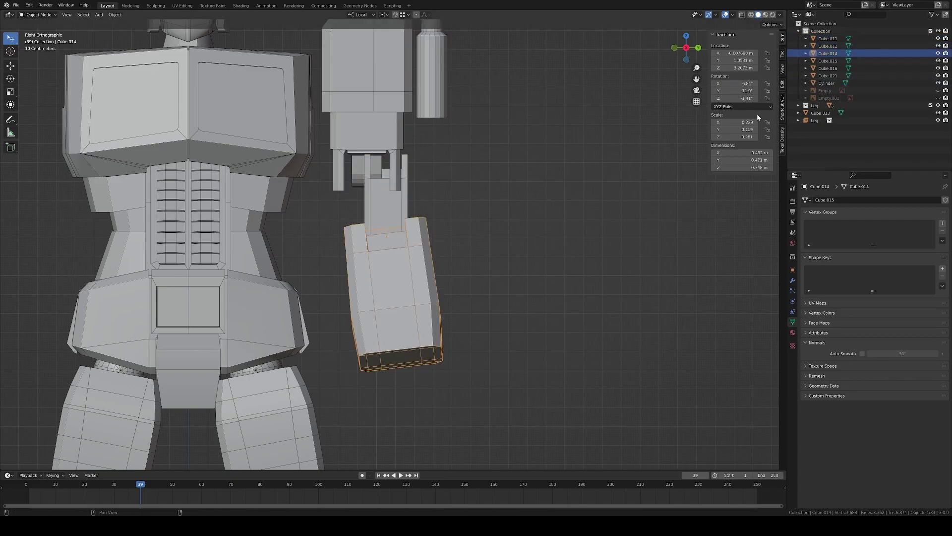
Move the upper arm block Cube.011 and the cylinder further outward along Y
{"action": "scroll", "coordinate": [366, 158], "scroll_direction": "up", "scroll_amount": 2}
{"action": "left_click", "coordinate": [437, 99]}
{"action": "scroll", "coordinate": [436, 99], "scroll_direction": "up", "scroll_amount": 2}
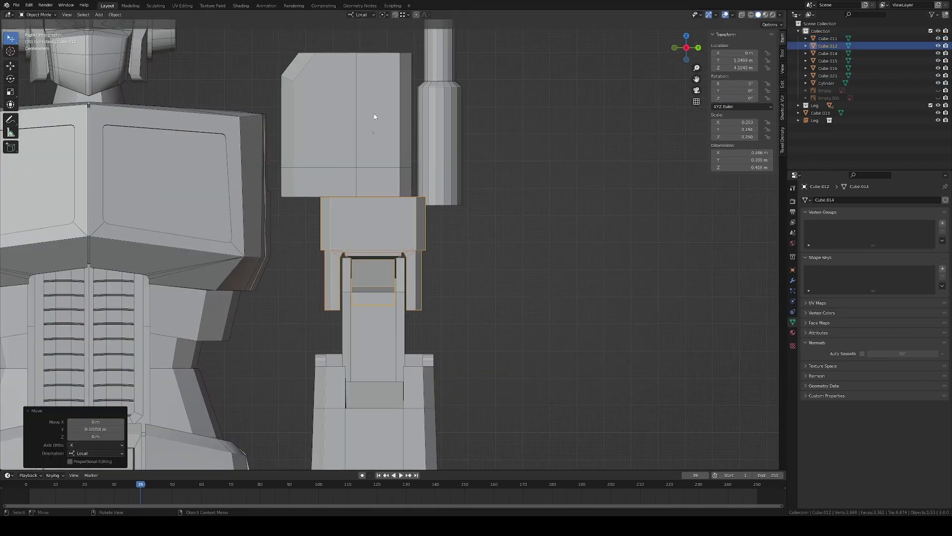
{"action": "left_click", "coordinate": [374, 117], "text": "shift"}
{"action": "key", "text": "w"}
{"action": "left_click", "coordinate": [479, 158]}
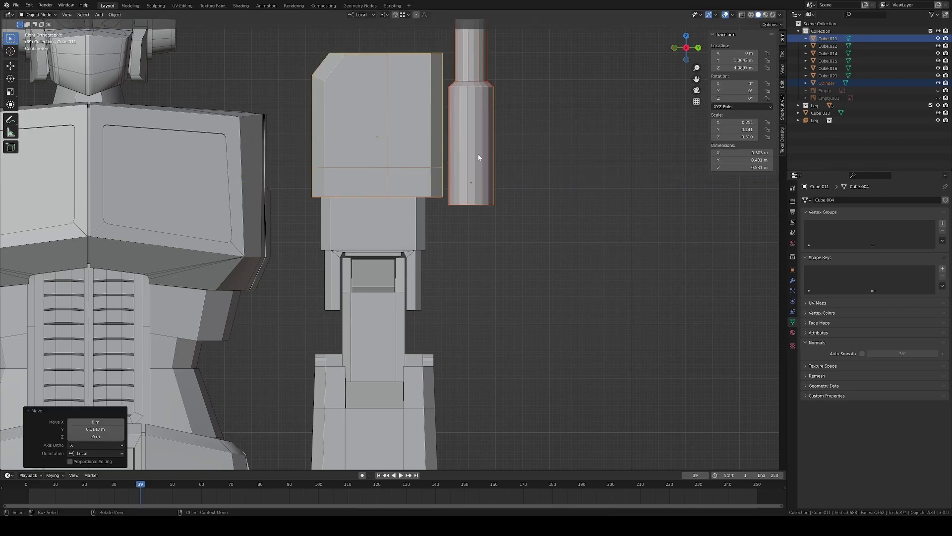
{"action": "left_click", "coordinate": [460, 149]}
{"action": "left_click", "coordinate": [466, 149]}
Rescale a face on the wrist piece Cube.016 in right side view
{"action": "mouse_move", "coordinate": [506, 149]}
{"action": "middle_mouse_down"}
{"action": "mouse_move", "coordinate": [472, 245]}
{"action": "mouse_move", "coordinate": [400, 265]}
{"action": "middle_mouse_up"}
{"action": "left_click", "coordinate": [400, 265]}
{"action": "key", "text": "Tab"}
{"action": "key", "text": "KP_3"}
{"action": "key", "text": "alt+z"}
{"action": "key", "text": "alt+z"}
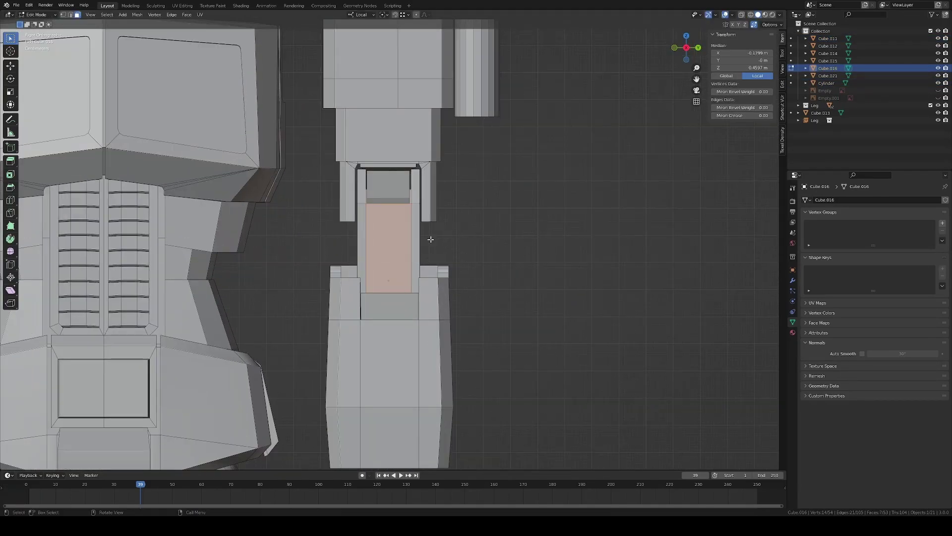
{"action": "left_click", "coordinate": [448, 233]}
{"action": "key", "text": "alt+z"}
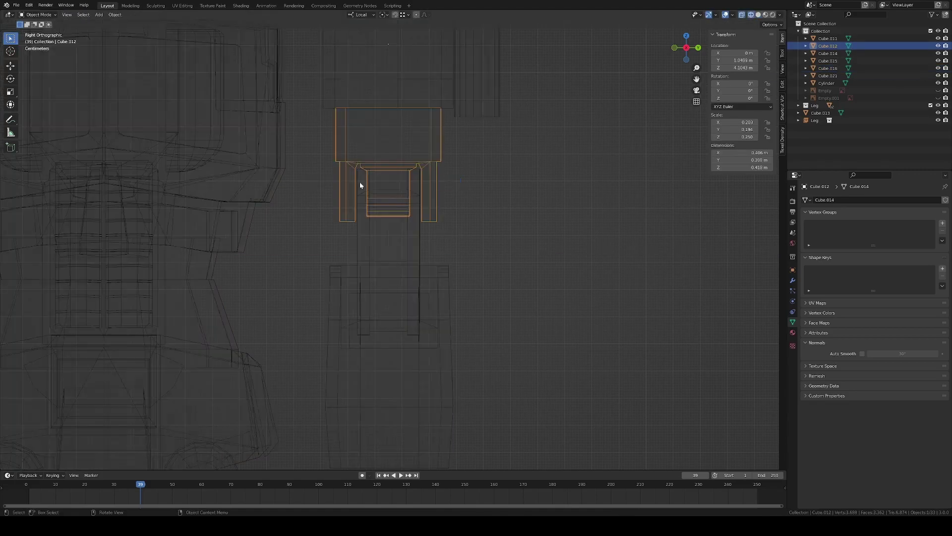
{"action": "key", "text": "alt+z"}
{"action": "key", "text": "Tab"}
Reposition the forearm Cube.014's bottom faces using wireframe display
{"action": "mouse_move", "coordinate": [449, 233]}
{"action": "middle_mouse_down"}
{"action": "mouse_move", "coordinate": [482, 285]}
{"action": "mouse_move", "coordinate": [376, 277]}
{"action": "mouse_move", "coordinate": [451, 277]}
{"action": "middle_mouse_up"}
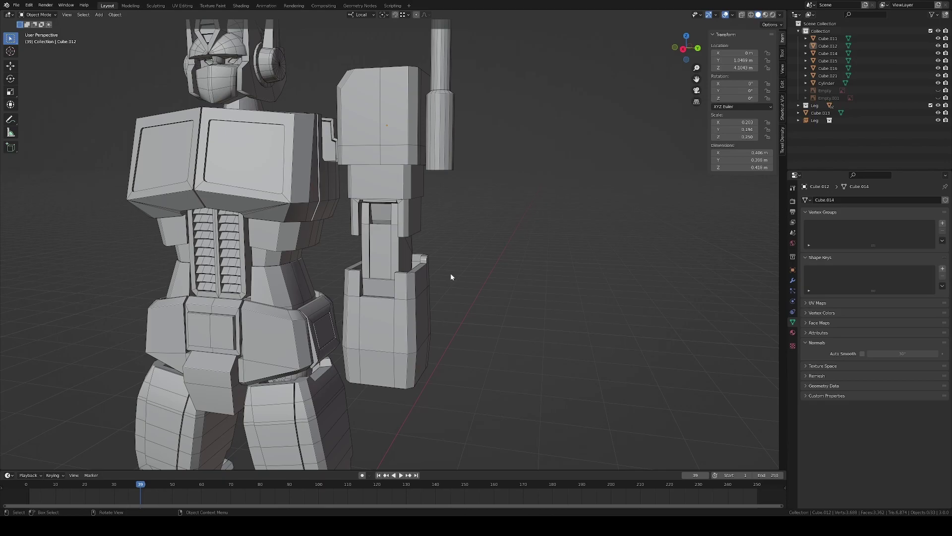
{"action": "left_click", "coordinate": [405, 295]}
{"action": "key", "text": "KP_3"}
{"action": "key", "text": "Tab"}
{"action": "key", "text": "z"}
{"action": "left_click", "coordinate": [301, 300]}
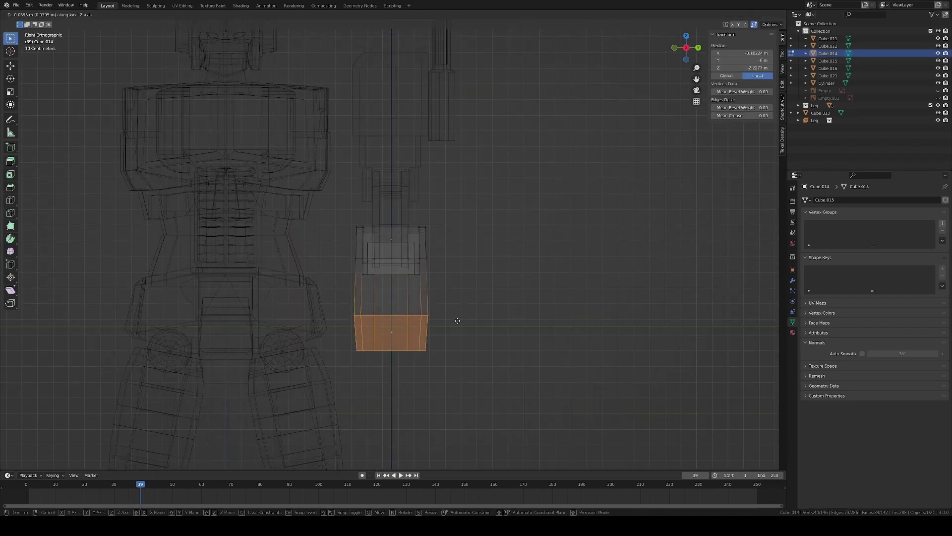
{"action": "key", "text": "alt+a"}
{"action": "key", "text": "z"}
{"action": "left_click", "coordinate": [510, 311]}
{"action": "middle_click_drag", "start_coordinate": [456, 311], "coordinate": [493, 240]}
Save the file as Optimus_Prime_6.blend and begin adding a new mesh cube
{"action": "key", "text": "ctrl+s"}
{"action": "mouse_move", "coordinate": [626, 248]}
{"action": "middle_mouse_down"}
{"action": "mouse_move", "coordinate": [447, 277]}
{"action": "mouse_move", "coordinate": [387, 241]}
{"action": "middle_mouse_up"}
{"action": "scroll", "coordinate": [447, 276], "scroll_direction": "up", "scroll_amount": 5}
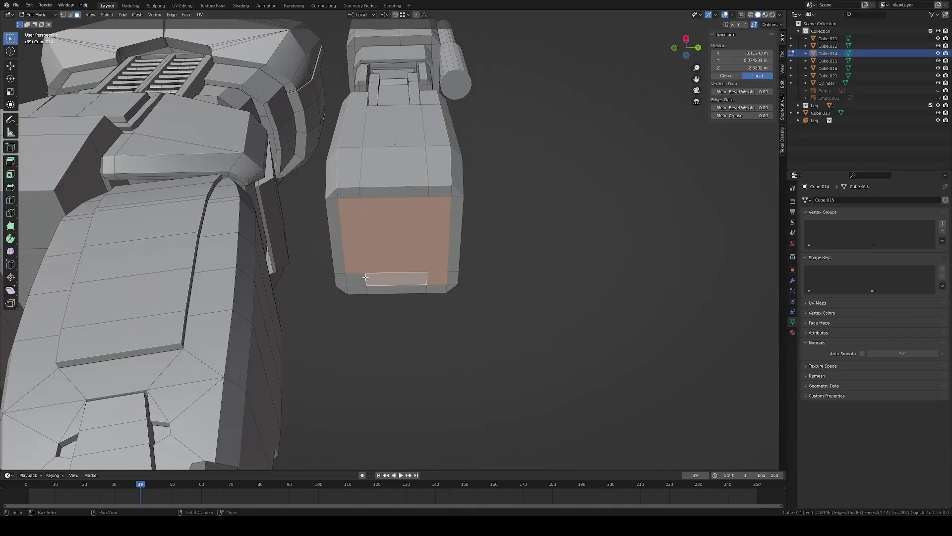
{"action": "key", "text": "Tab"}
{"action": "scroll", "coordinate": [366, 277], "scroll_direction": "down", "scroll_amount": 4}
{"action": "mouse_move", "coordinate": [365, 277]}
{"action": "middle_mouse_down"}
{"action": "mouse_move", "coordinate": [459, 272]}
{"action": "mouse_move", "coordinate": [409, 176]}
{"action": "mouse_move", "coordinate": [382, 201]}
{"action": "middle_mouse_up"}
{"action": "scroll", "coordinate": [410, 176], "scroll_direction": "up", "scroll_amount": 3}
{"action": "key", "text": "shift+a"}
Add Cube.017 and scale it to 0.169 at the shoulder beside the chest
{"action": "left_click", "coordinate": [456, 212]}
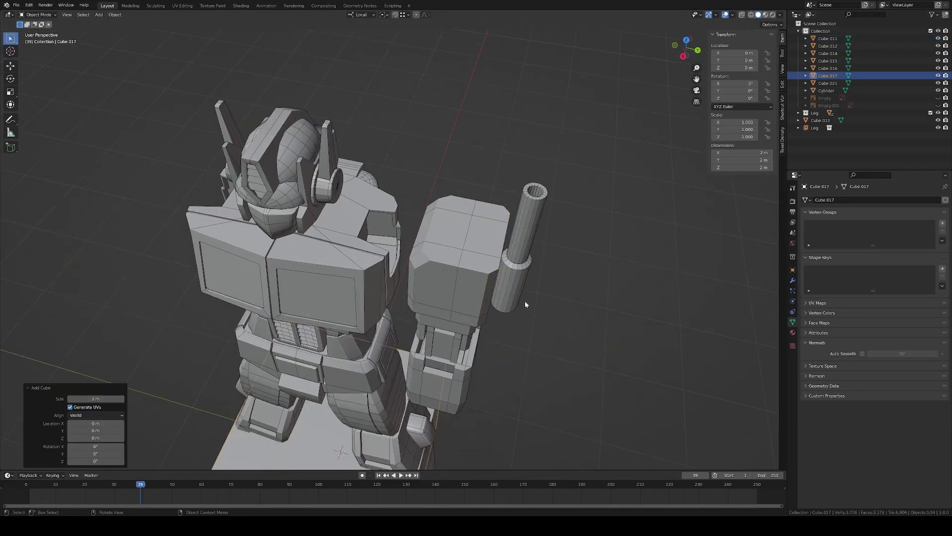
{"action": "key", "text": "KP_3"}
{"action": "key", "text": "g"}
{"action": "left_click", "coordinate": [545, 149]}
{"action": "key", "text": "s"}
{"action": "left_click", "coordinate": [424, 171]}
{"action": "scroll", "coordinate": [424, 171], "scroll_direction": "up", "scroll_amount": 3}
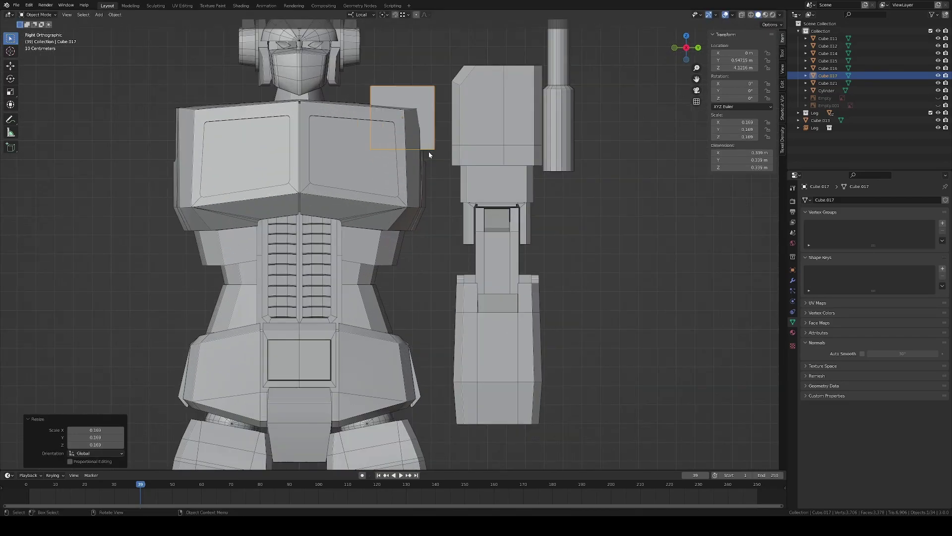
{"action": "middle_click_drag", "start_coordinate": [424, 172], "coordinate": [347, 208]}
Slide the cube along X in top view and bevel its edges with Ctrl+B
{"action": "key", "text": "KP_7"}
{"action": "key", "text": "g"}
{"action": "key", "text": "x"}
{"action": "key", "text": "x"}
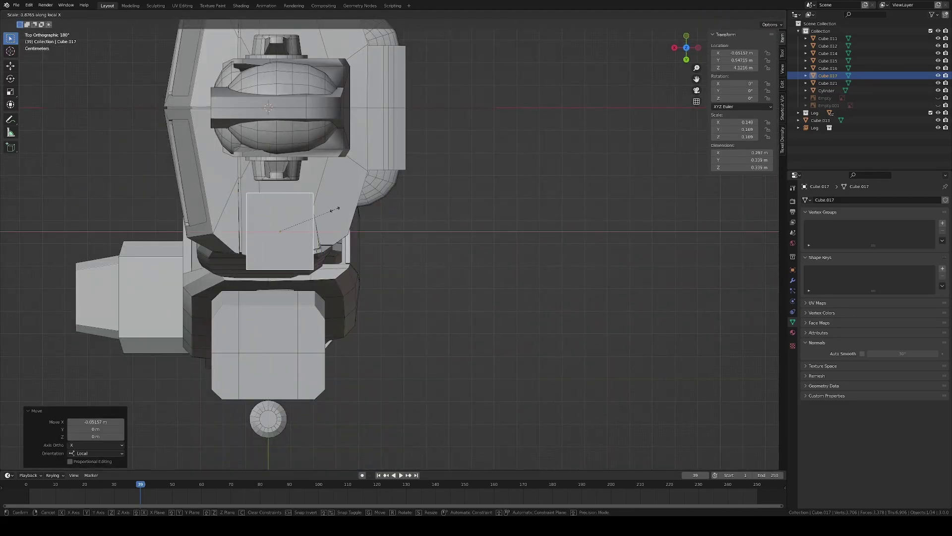
{"action": "key", "text": "Tab"}
{"action": "middle_click_drag", "start_coordinate": [316, 239], "coordinate": [381, 155]}
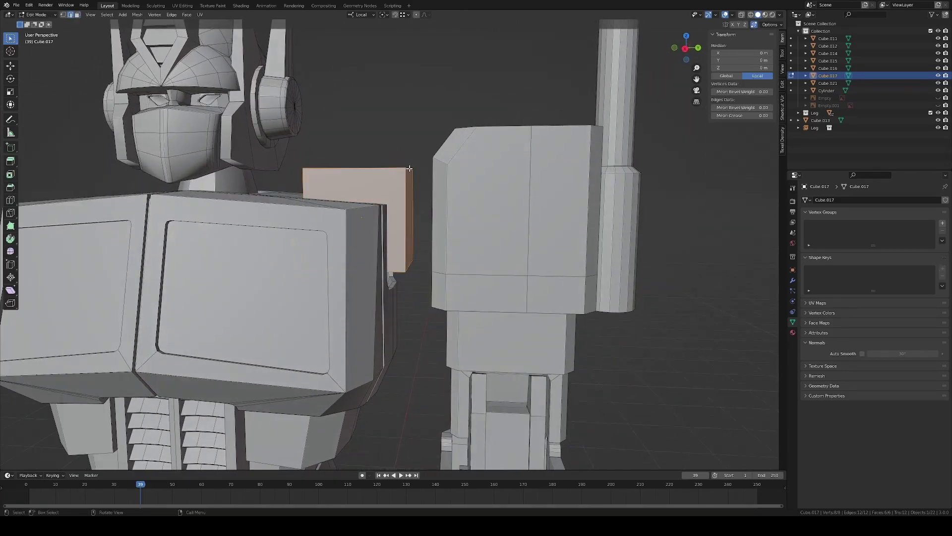
{"action": "left_click", "coordinate": [454, 276]}
{"action": "key", "text": "Tab"}
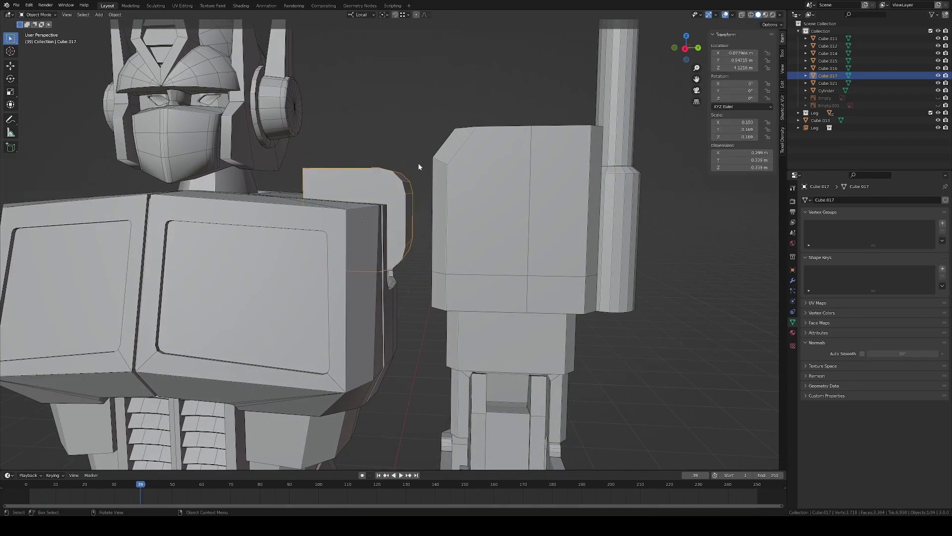
In see-through edit mode, lower, rotate and slide the joint along X to fit the shoulder
{"action": "key", "text": "KP_3"}
{"action": "key", "text": "Tab"}
{"action": "key", "text": "alt+z"}
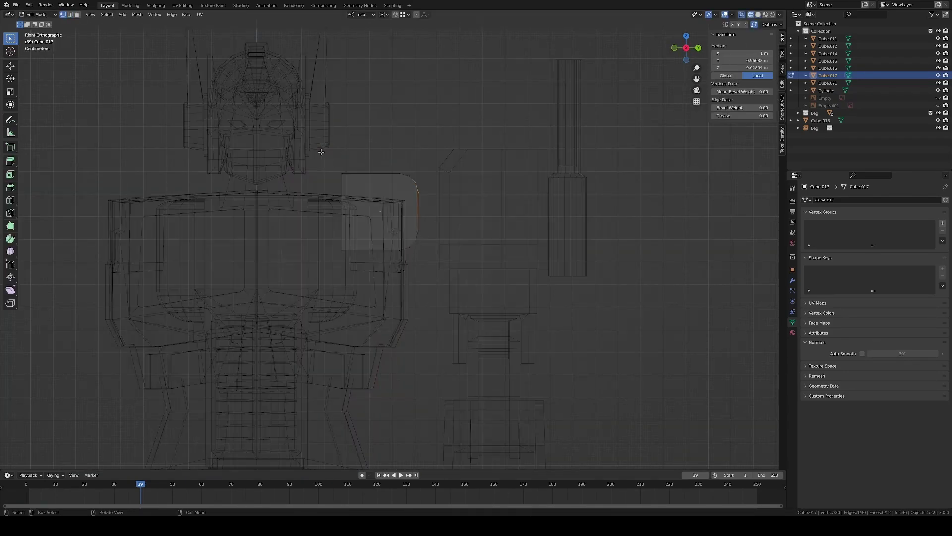
{"action": "left_click", "coordinate": [454, 240]}
{"action": "key", "text": "alt+z"}
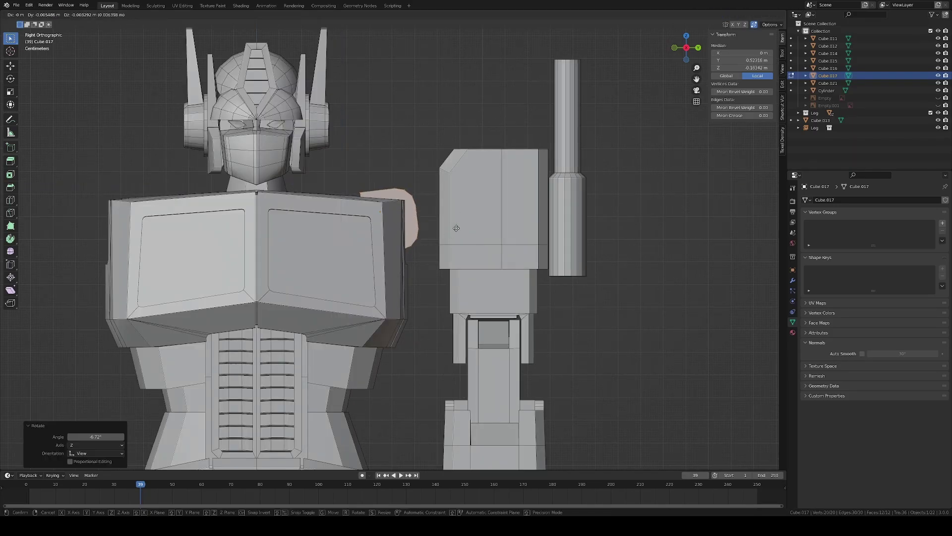
{"action": "left_click", "coordinate": [456, 228]}
{"action": "middle_click_drag", "start_coordinate": [457, 228], "coordinate": [475, 245]}
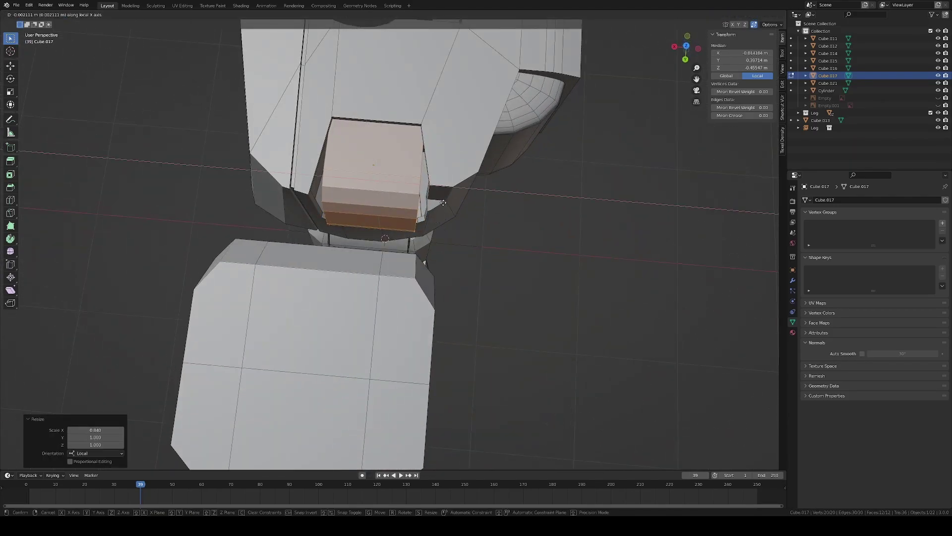
{"action": "left_click", "coordinate": [442, 202]}
{"action": "scroll", "coordinate": [368, 132], "scroll_direction": "down", "scroll_amount": 5}
{"action": "middle_click_drag", "start_coordinate": [368, 132], "coordinate": [493, 238]}
Resize the top face of the upper arm block Cube.011
{"action": "key", "text": "Tab"}
{"action": "scroll", "coordinate": [418, 219], "scroll_direction": "up", "scroll_amount": 3}
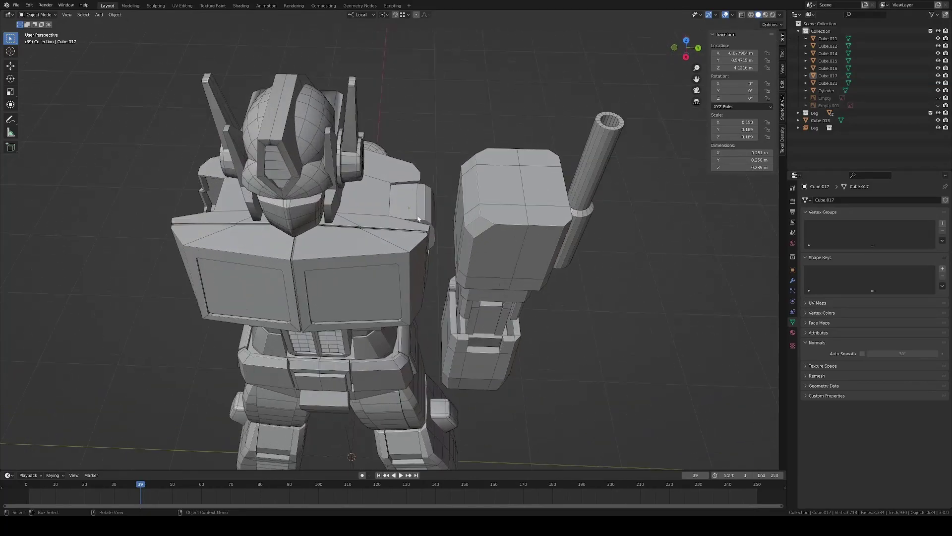
{"action": "left_click", "coordinate": [496, 208]}
{"action": "key", "text": "Tab"}
{"action": "left_click", "coordinate": [453, 166]}
{"action": "scroll", "coordinate": [452, 166], "scroll_direction": "up", "scroll_amount": 3}
{"action": "middle_click_drag", "start_coordinate": [453, 166], "coordinate": [463, 288]}
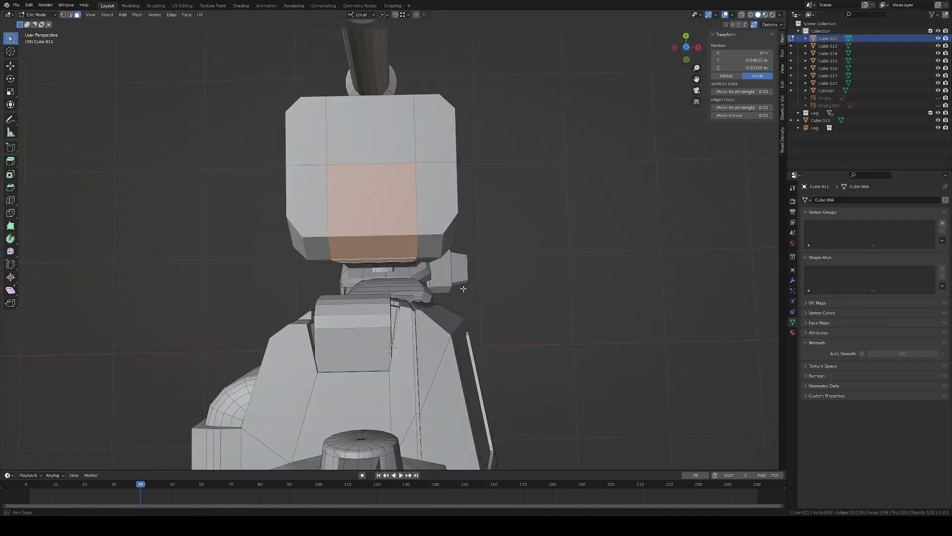
{"action": "left_click", "coordinate": [455, 248]}
{"action": "mouse_move", "coordinate": [455, 248]}
{"action": "middle_mouse_down"}
{"action": "mouse_move", "coordinate": [383, 213]}
{"action": "mouse_move", "coordinate": [512, 228]}
{"action": "middle_mouse_up"}
Split faces into their own piece and move its edge in isolated view
{"action": "key", "text": "Tab"}
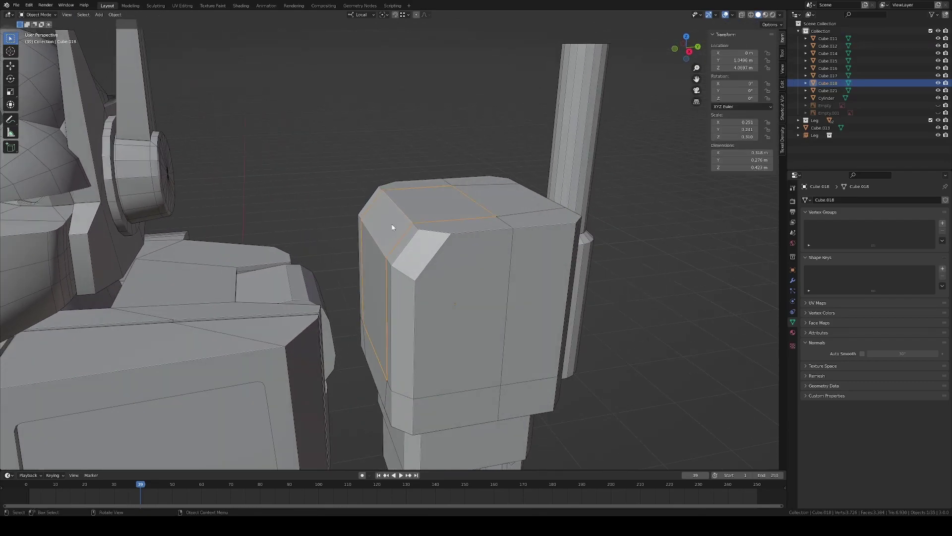
{"action": "key", "text": "slash"}
{"action": "key", "text": "Tab"}
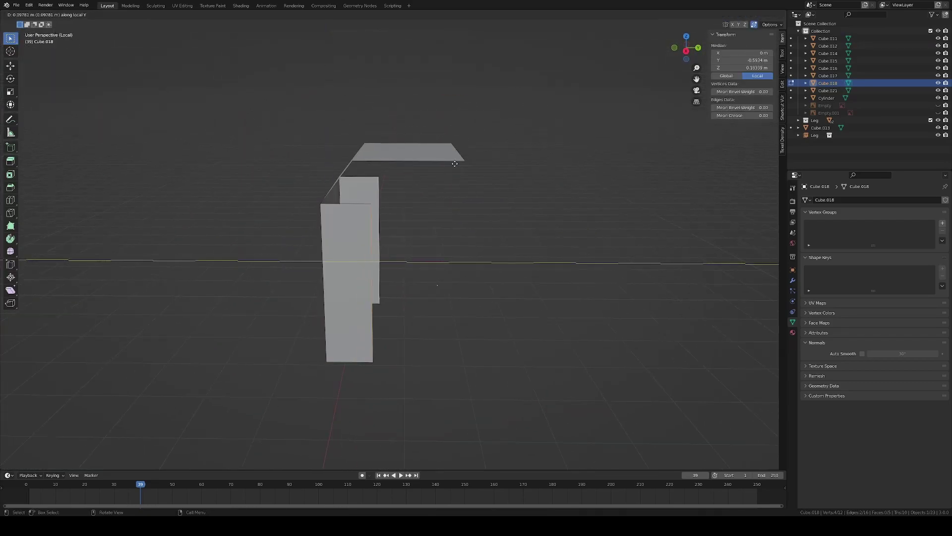
{"action": "left_click", "coordinate": [455, 163]}
{"action": "middle_click_drag", "start_coordinate": [454, 164], "coordinate": [449, 175]}
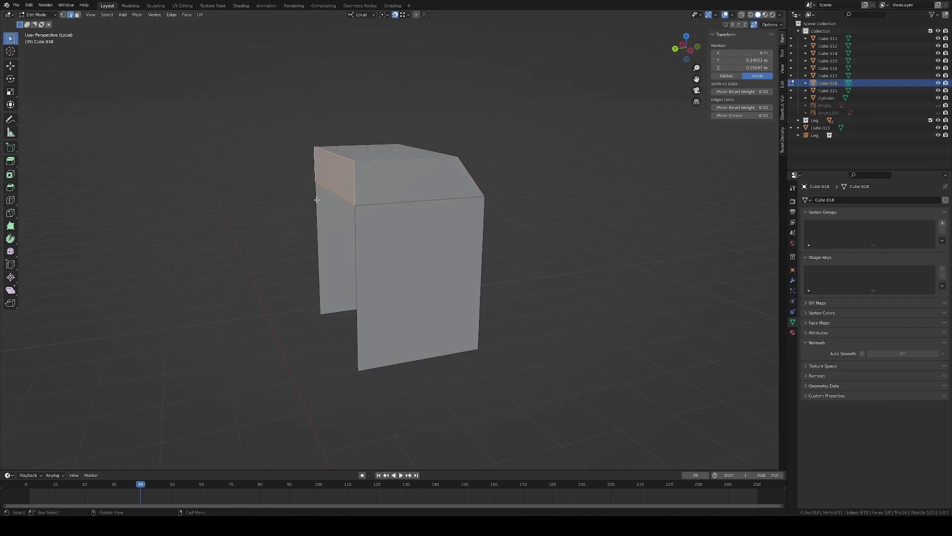
{"action": "middle_click_drag", "start_coordinate": [376, 327], "coordinate": [536, 259]}
{"action": "key", "text": "Tab"}
{"action": "key", "text": "slash"}
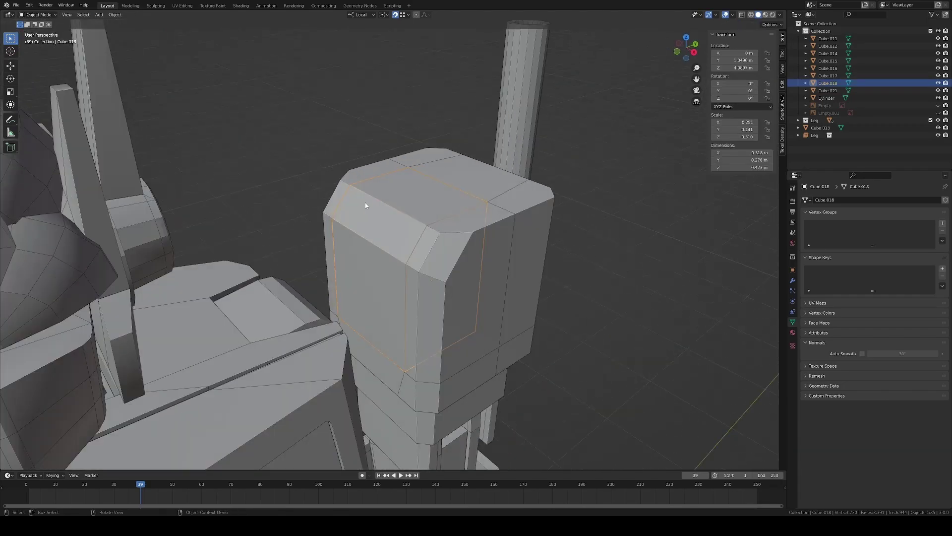
Narrow the selected edge loop along X, then select the shoulder piece
{"action": "key", "text": "Tab"}
{"action": "key", "text": "s"}
{"action": "key", "text": "x"}
{"action": "left_click", "coordinate": [408, 222]}
{"action": "key", "text": "Tab"}
{"action": "left_click", "coordinate": [479, 229]}
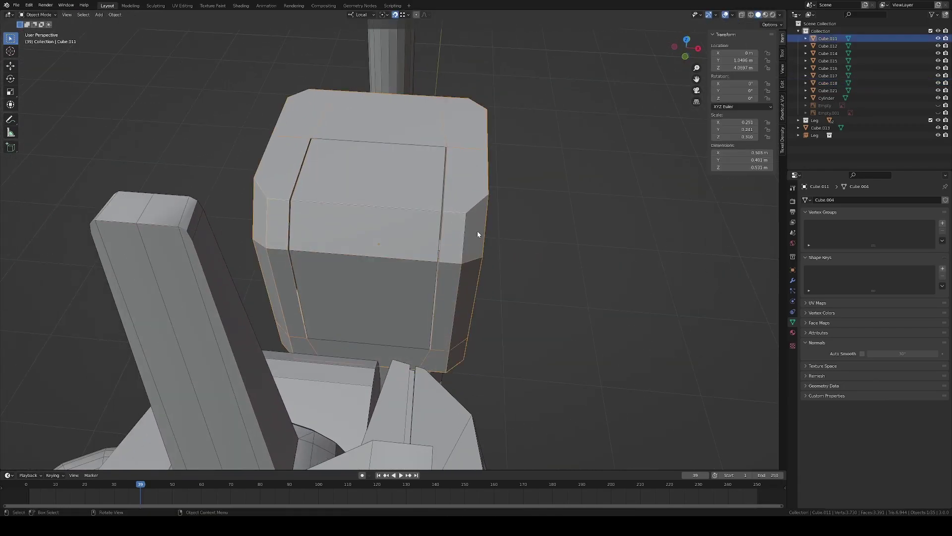
Extrude the shoulder shell's back-panel top edges downward, flattening them with scale Z 0
{"action": "key", "text": "slash"}
{"action": "mouse_move", "coordinate": [502, 213]}
{"action": "middle_mouse_down"}
{"action": "mouse_move", "coordinate": [261, 170]}
{"action": "mouse_move", "coordinate": [403, 162]}
{"action": "middle_mouse_up"}
{"action": "key", "text": "Tab"}
{"action": "left_click", "coordinate": [261, 170], "text": "shift"}
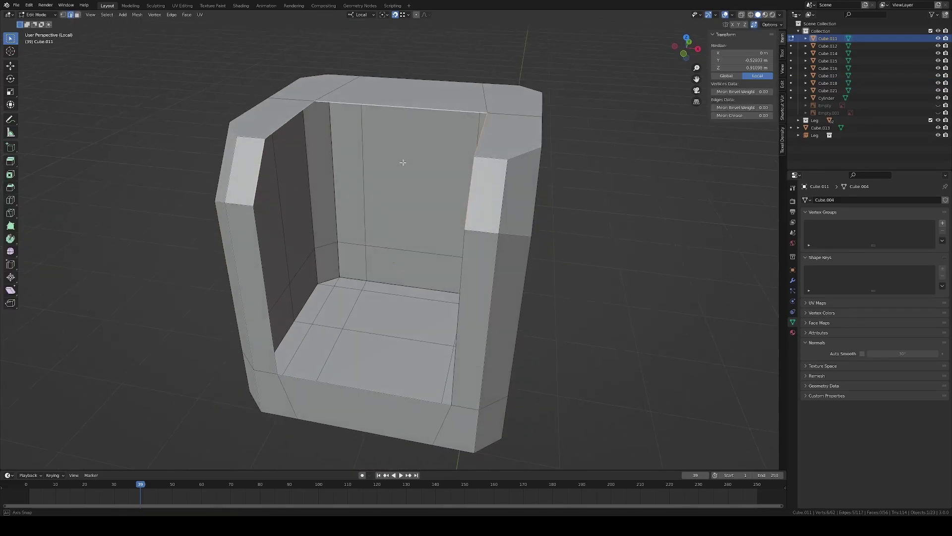
{"action": "key", "text": "e"}
{"action": "left_click", "coordinate": [412, 236]}
{"action": "key", "text": "s"}
{"action": "key", "text": "z"}
{"action": "key", "text": "0"}
{"action": "left_click", "coordinate": [352, 268]}
{"action": "middle_click_drag", "start_coordinate": [351, 268], "coordinate": [293, 225]}
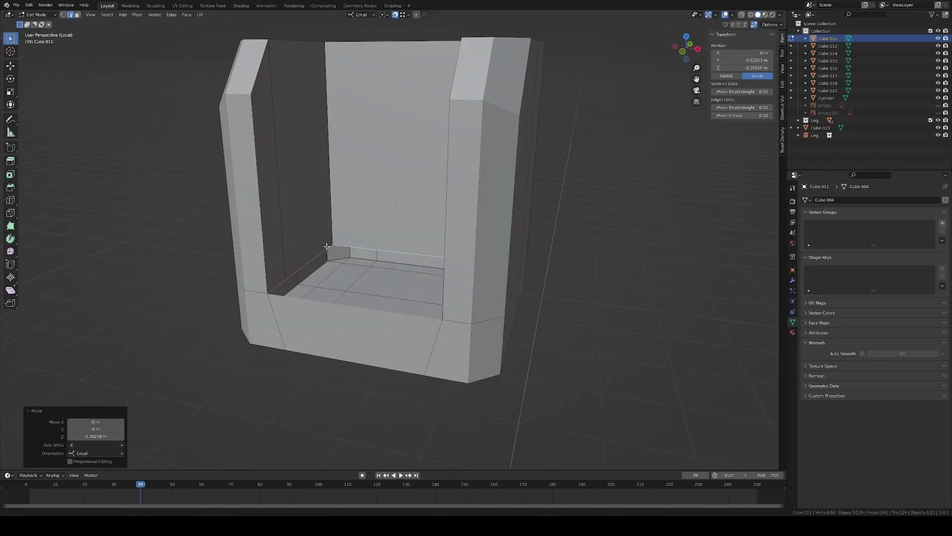
{"action": "key", "text": "a"}
{"action": "key", "text": "Tab"}
Bring back the full robot and inset a panel into the block's inner side face
{"action": "scroll", "coordinate": [293, 225], "scroll_direction": "down", "scroll_amount": 3}
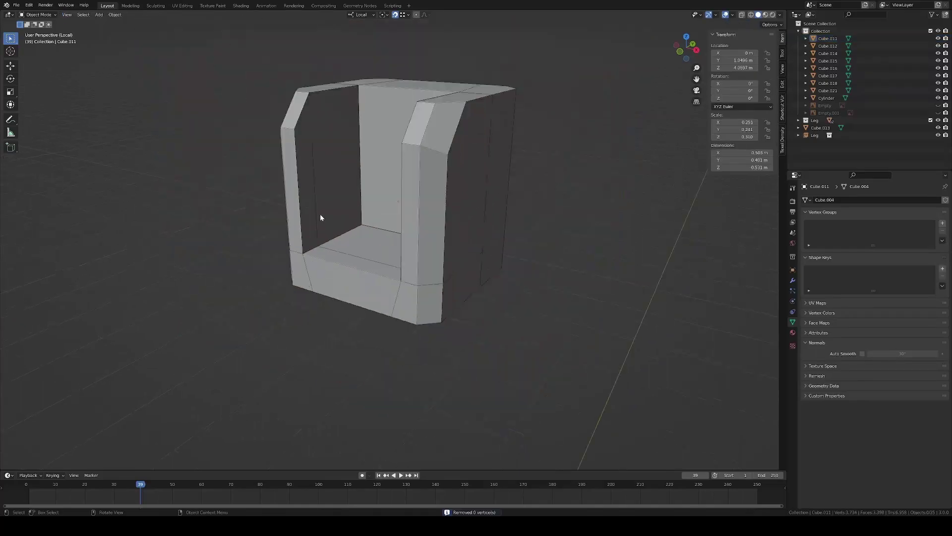
{"action": "key", "text": "KP_Divide"}
{"action": "mouse_move", "coordinate": [347, 213]}
{"action": "middle_mouse_down"}
{"action": "mouse_move", "coordinate": [394, 240]}
{"action": "mouse_move", "coordinate": [361, 244]}
{"action": "middle_mouse_up"}
{"action": "left_click", "coordinate": [405, 232]}
{"action": "key", "text": "Tab"}
{"action": "left_click", "coordinate": [367, 243]}
{"action": "key", "text": "i"}
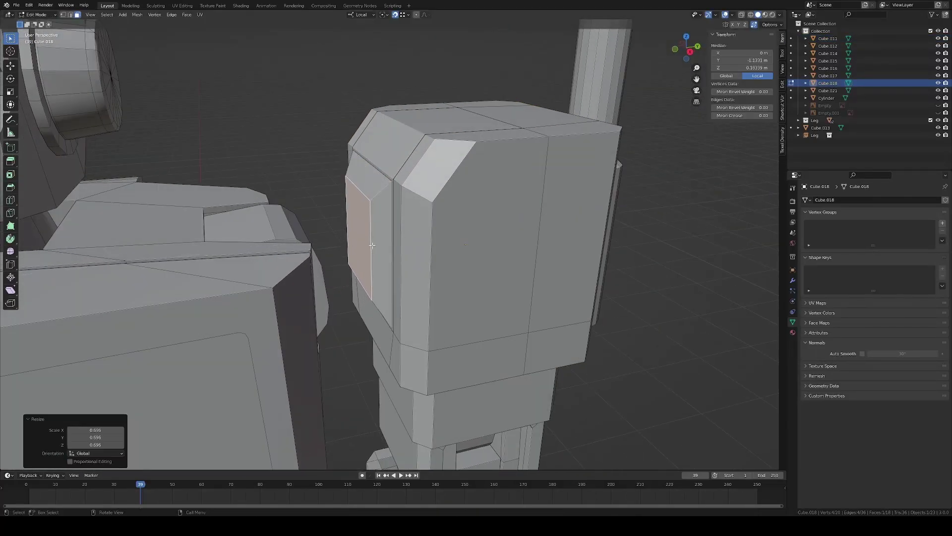
{"action": "key", "text": "Tab"}
{"action": "scroll", "coordinate": [372, 245], "scroll_direction": "down", "scroll_amount": 5}
{"action": "left_click_drag", "start_coordinate": [362, 121], "coordinate": [496, 382]}
Set the pivot point to the 3D cursor and tilt the arm forward at the shoulder
{"action": "scroll", "coordinate": [367, 211], "scroll_direction": "up", "scroll_amount": 4}
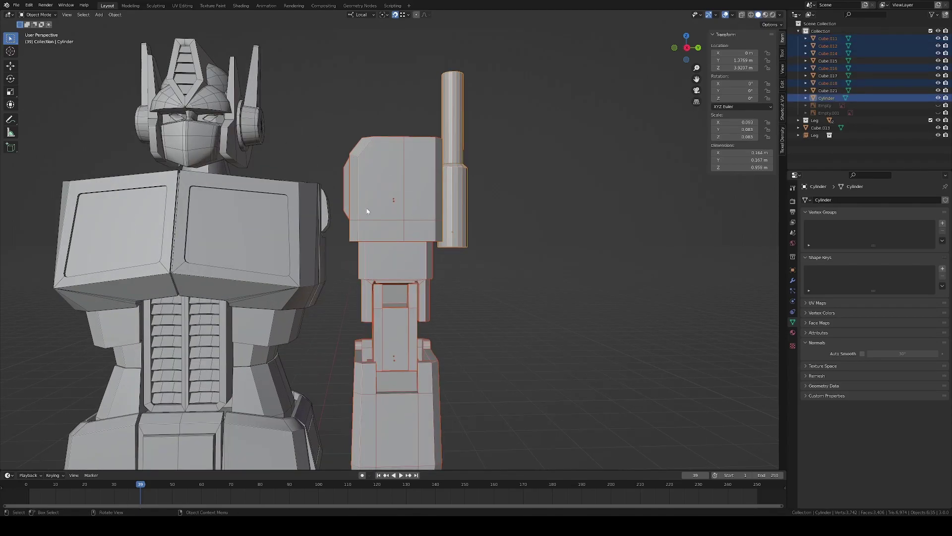
{"action": "key", "text": "KP_3"}
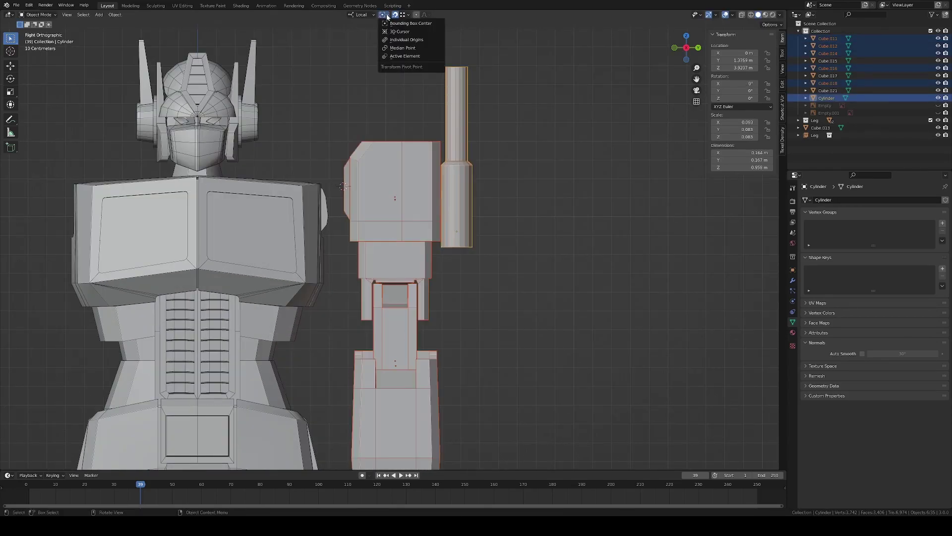
{"action": "left_click", "coordinate": [397, 15]}
{"action": "left_click", "coordinate": [399, 36]}
{"action": "key", "text": "r"}
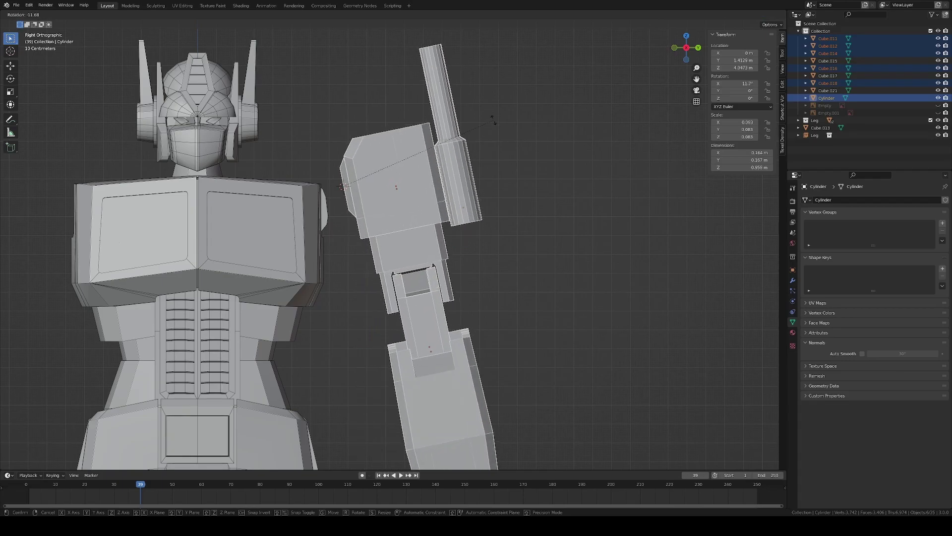
{"action": "left_click", "coordinate": [436, 223]}
{"action": "key", "text": "g"}
{"action": "middle_click_drag", "start_coordinate": [436, 229], "coordinate": [440, 219]}
{"action": "key", "text": "KP_7"}
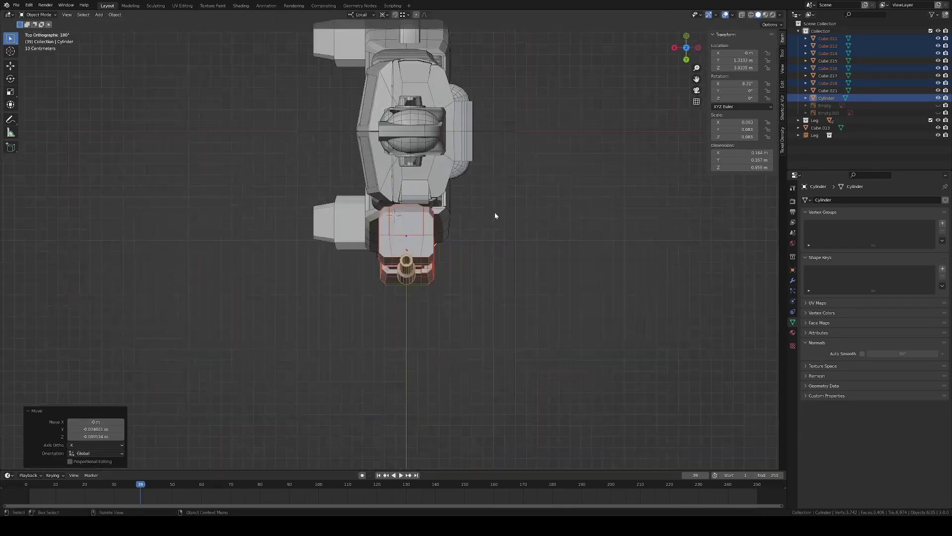
{"action": "scroll", "coordinate": [495, 212], "scroll_direction": "up", "scroll_amount": 2}
Slide the arm along the X axis into its new position
{"action": "key", "text": "g"}
{"action": "key", "text": "x"}
{"action": "key", "text": "KP_1"}
{"action": "scroll", "coordinate": [459, 264], "scroll_direction": "down", "scroll_amount": 5}
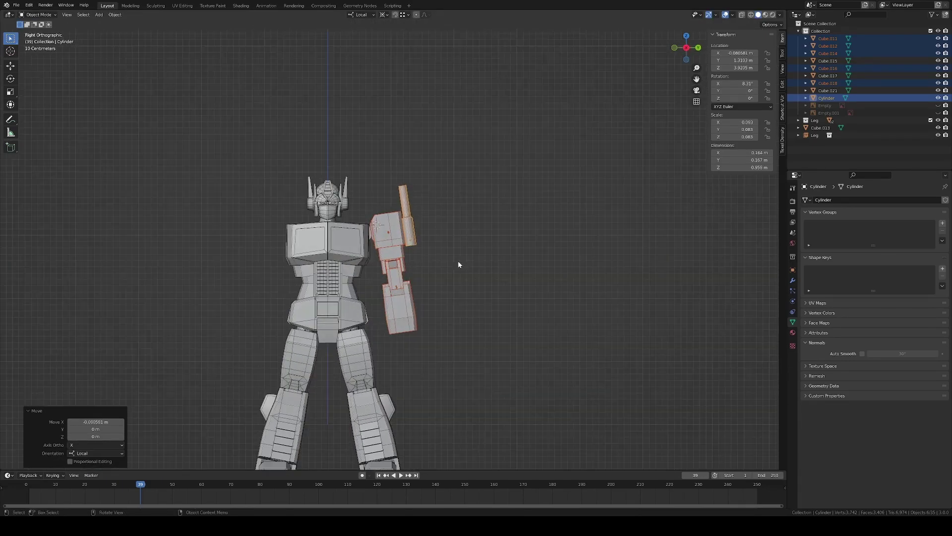
{"action": "left_click", "coordinate": [459, 263]}
{"action": "middle_click_drag", "start_coordinate": [458, 263], "coordinate": [291, 262]}
{"action": "scroll", "coordinate": [443, 265], "scroll_direction": "up", "scroll_amount": 4}
{"action": "middle_click_drag", "start_coordinate": [443, 264], "coordinate": [98, 99]}
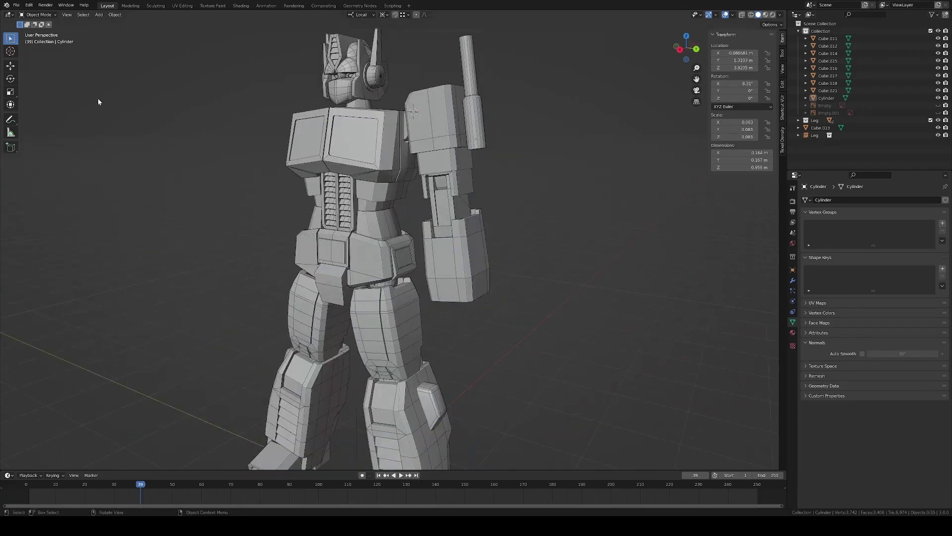
Join the shoulder piece into the gun barrel cylinder object with Ctrl+J
{"action": "left_click", "coordinate": [421, 114]}
{"action": "scroll", "coordinate": [422, 114], "scroll_direction": "up", "scroll_amount": 2}
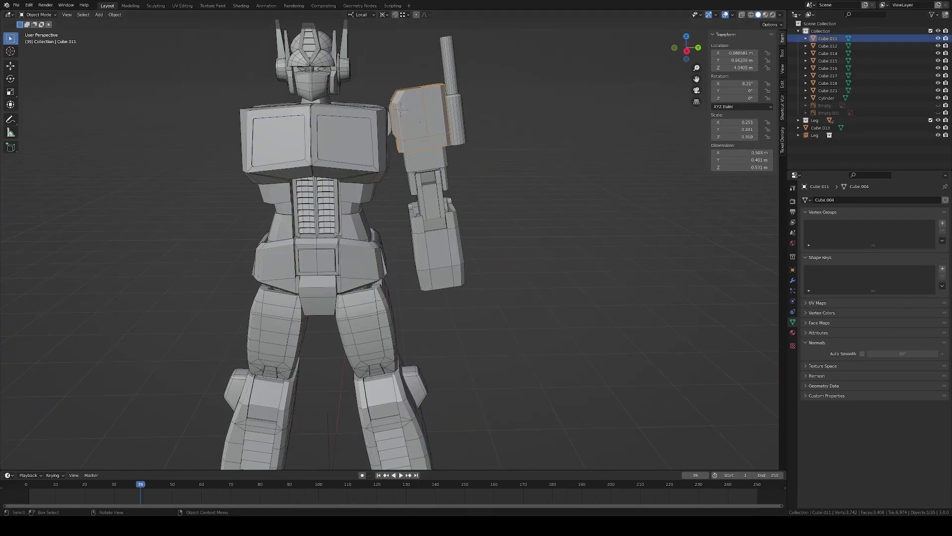
{"action": "scroll", "coordinate": [471, 167], "scroll_direction": "down", "scroll_amount": 2}
{"action": "mouse_move", "coordinate": [471, 167]}
{"action": "middle_mouse_down"}
{"action": "mouse_move", "coordinate": [347, 164]}
{"action": "mouse_move", "coordinate": [469, 139]}
{"action": "middle_mouse_up"}
{"action": "left_click", "coordinate": [469, 139], "text": "shift"}
{"action": "scroll", "coordinate": [472, 167], "scroll_direction": "up", "scroll_amount": 1}
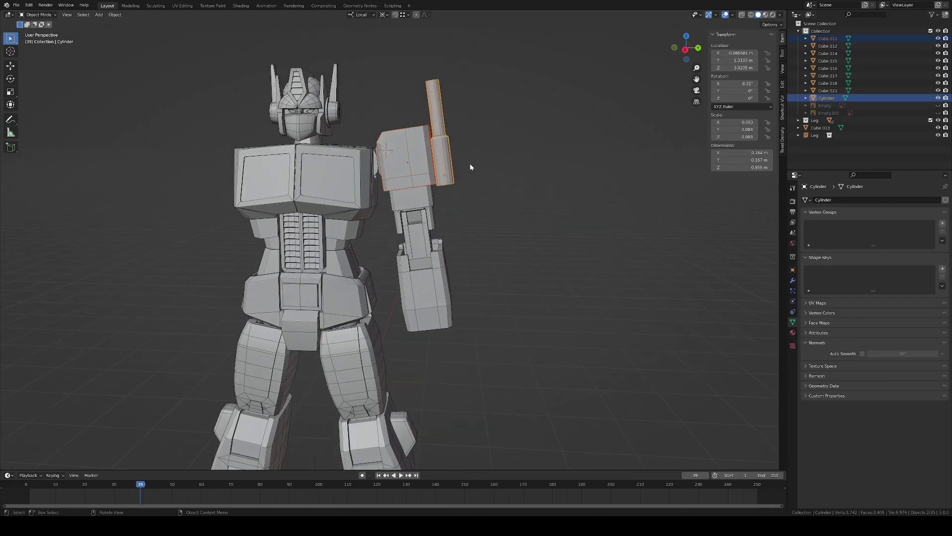
{"action": "key", "text": "ctrl+j"}
Rotate the selected forearm and arm parts together in back view
{"action": "left_click", "coordinate": [424, 277]}
{"action": "middle_click_drag", "start_coordinate": [424, 277], "coordinate": [347, 288]}
{"action": "scroll", "coordinate": [319, 303], "scroll_direction": "up", "scroll_amount": 3}
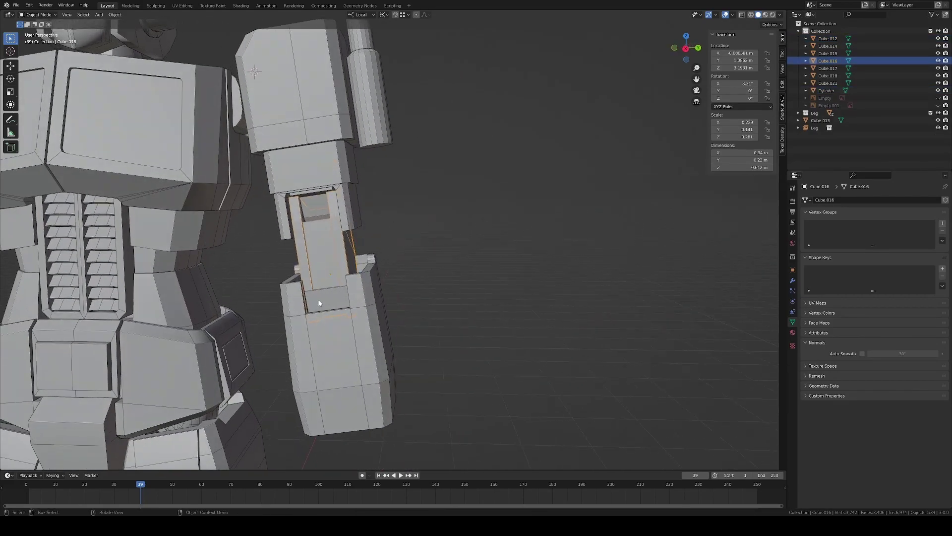
{"action": "scroll", "coordinate": [319, 302], "scroll_direction": "down", "scroll_amount": 2}
{"action": "left_click", "coordinate": [347, 124], "text": "shift"}
{"action": "middle_click_drag", "start_coordinate": [347, 124], "coordinate": [416, 248]}
{"action": "left_click", "coordinate": [417, 249], "text": "shift"}
{"action": "key", "text": "ctrl+KP_1"}
{"action": "key", "text": "r"}
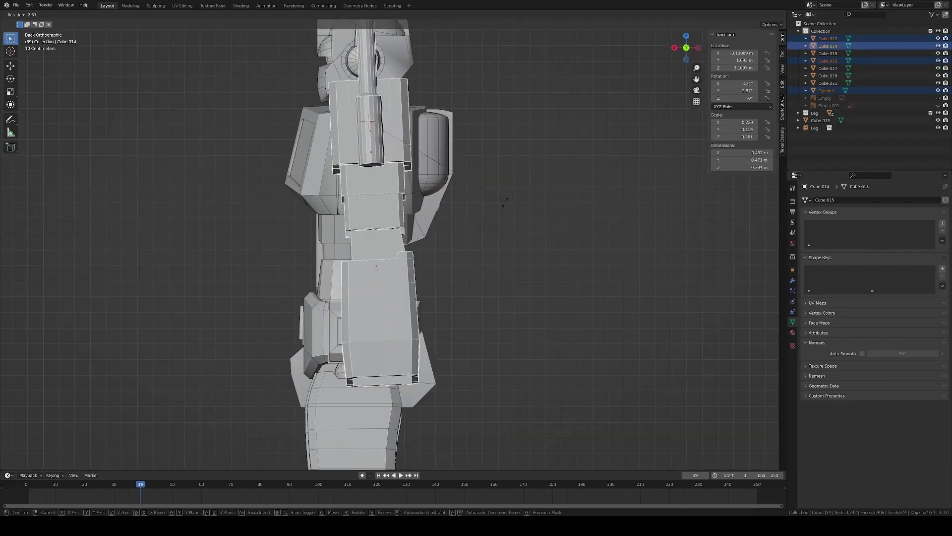
{"action": "left_click", "coordinate": [504, 202]}
{"action": "middle_click_drag", "start_coordinate": [505, 202], "coordinate": [457, 201]}
{"action": "scroll", "coordinate": [456, 201], "scroll_direction": "up", "scroll_amount": 2}
Bend the lower arm piece inward at the elbow, then select the hand block
{"action": "left_click", "coordinate": [396, 184]}
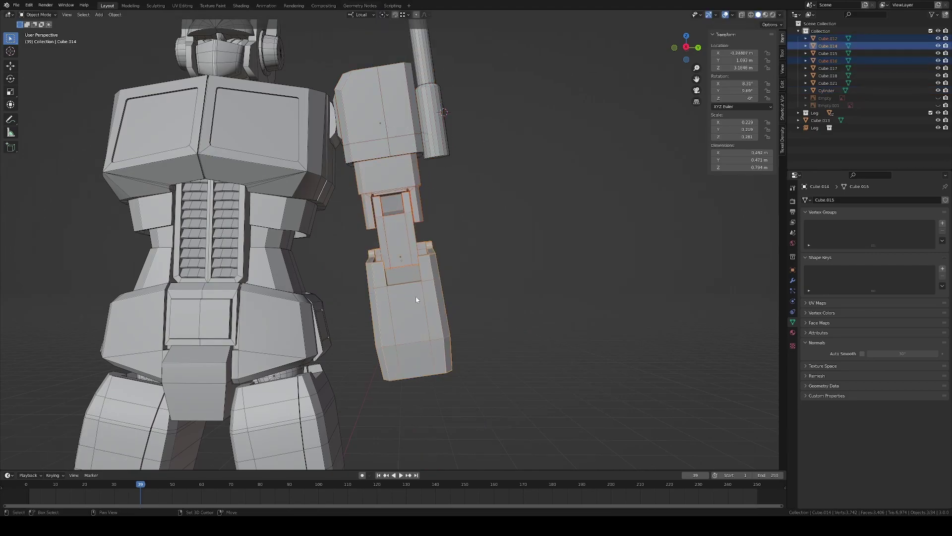
{"action": "key", "text": "r"}
{"action": "left_click", "coordinate": [504, 201]}
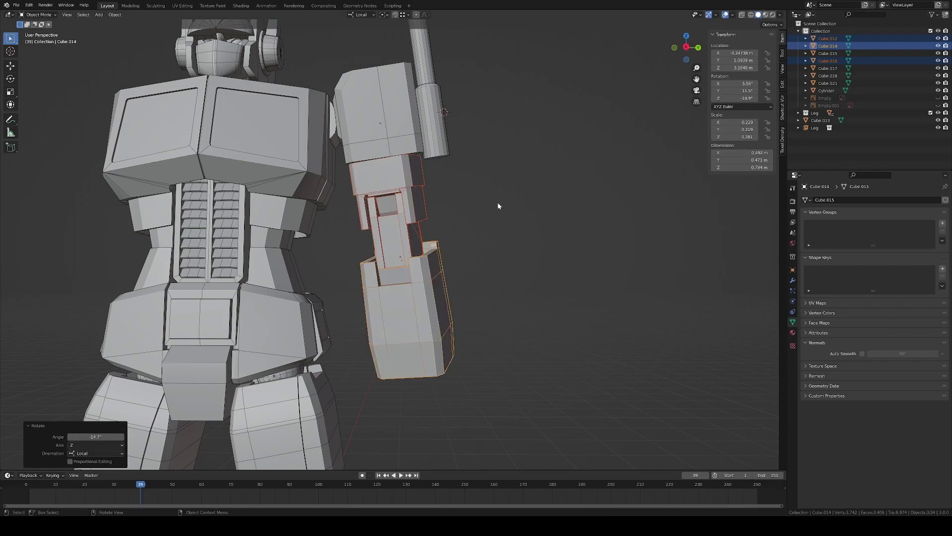
{"action": "mouse_move", "coordinate": [499, 206]}
{"action": "middle_mouse_down"}
{"action": "mouse_move", "coordinate": [412, 286]}
{"action": "mouse_move", "coordinate": [514, 287]}
{"action": "mouse_move", "coordinate": [386, 312]}
{"action": "mouse_move", "coordinate": [471, 319]}
{"action": "mouse_move", "coordinate": [308, 319]}
{"action": "middle_mouse_up"}
{"action": "left_click", "coordinate": [471, 302]}
{"action": "left_click", "coordinate": [387, 312]}
Tilt the hand block slightly
{"action": "key", "text": "r"}
{"action": "scroll", "coordinate": [457, 283], "scroll_direction": "down", "scroll_amount": 5}
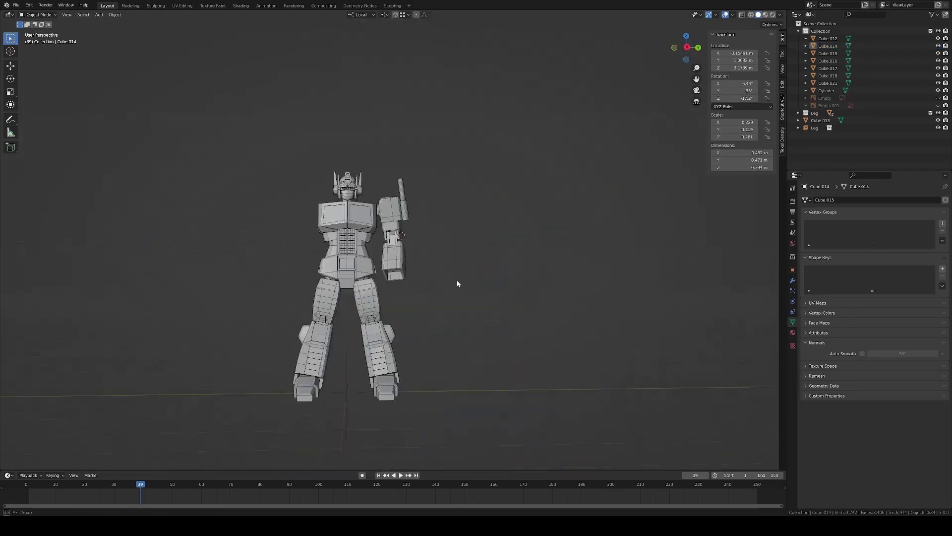
{"action": "mouse_move", "coordinate": [457, 282]}
{"action": "middle_mouse_down"}
{"action": "mouse_move", "coordinate": [283, 288]}
{"action": "mouse_move", "coordinate": [389, 186]}
{"action": "middle_mouse_up"}
{"action": "scroll", "coordinate": [389, 186], "scroll_direction": "up", "scroll_amount": 3}
Duplicate the arm parts into a new hidden Arm backup collection
{"action": "left_click", "coordinate": [389, 186]}
{"action": "key", "text": "shift+d"}
{"action": "key", "text": "Escape"}
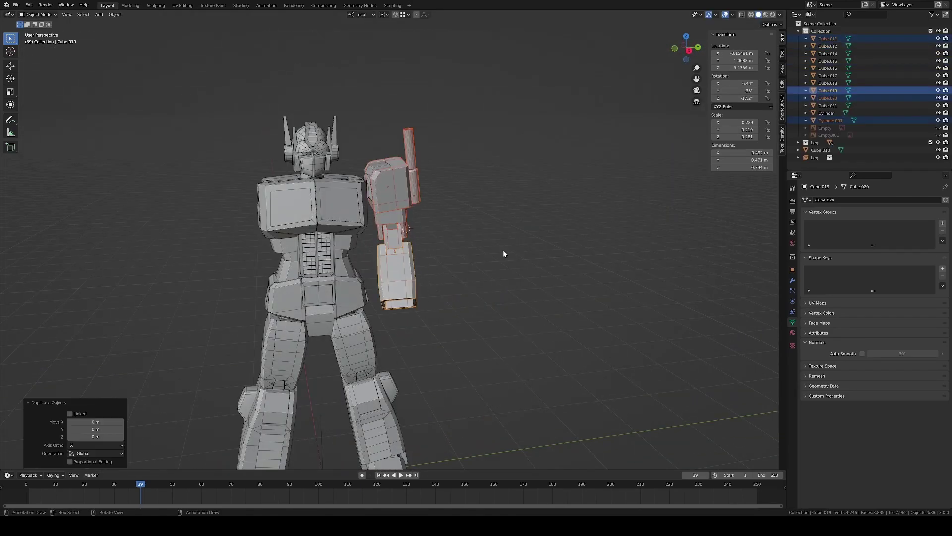
{"action": "type", "text": "Arm"}
{"action": "left_click", "coordinate": [627, 173]}
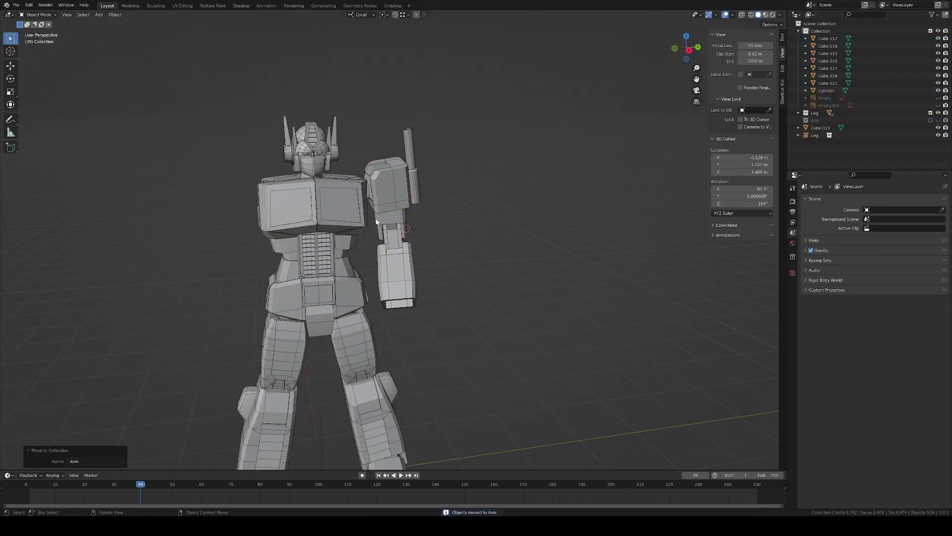
{"action": "left_click", "coordinate": [403, 297]}
Add a Mirror modifier on the Y axis to the arm
{"action": "left_click", "coordinate": [404, 208]}
{"action": "middle_click_drag", "start_coordinate": [405, 208], "coordinate": [396, 217]}
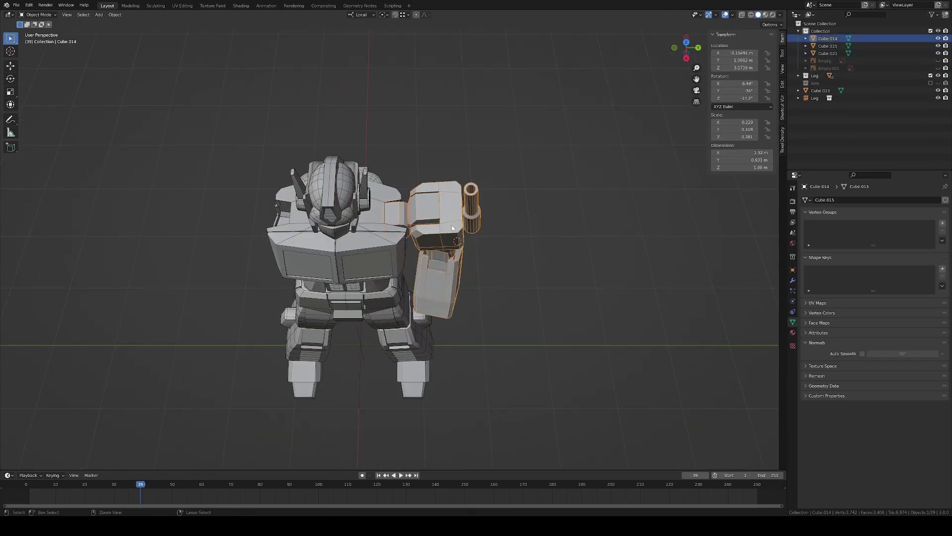
{"action": "left_click", "coordinate": [792, 280]}
{"action": "mouse_move", "coordinate": [452, 227]}
{"action": "middle_mouse_down"}
{"action": "mouse_move", "coordinate": [545, 248]}
{"action": "mouse_move", "coordinate": [521, 278]}
{"action": "mouse_move", "coordinate": [476, 231]}
{"action": "mouse_move", "coordinate": [543, 224]}
{"action": "mouse_move", "coordinate": [435, 225]}
{"action": "mouse_move", "coordinate": [453, 149]}
{"action": "middle_mouse_up"}
{"action": "left_click", "coordinate": [872, 199]}
{"action": "left_click", "coordinate": [799, 268]}
{"action": "left_click", "coordinate": [453, 143]}
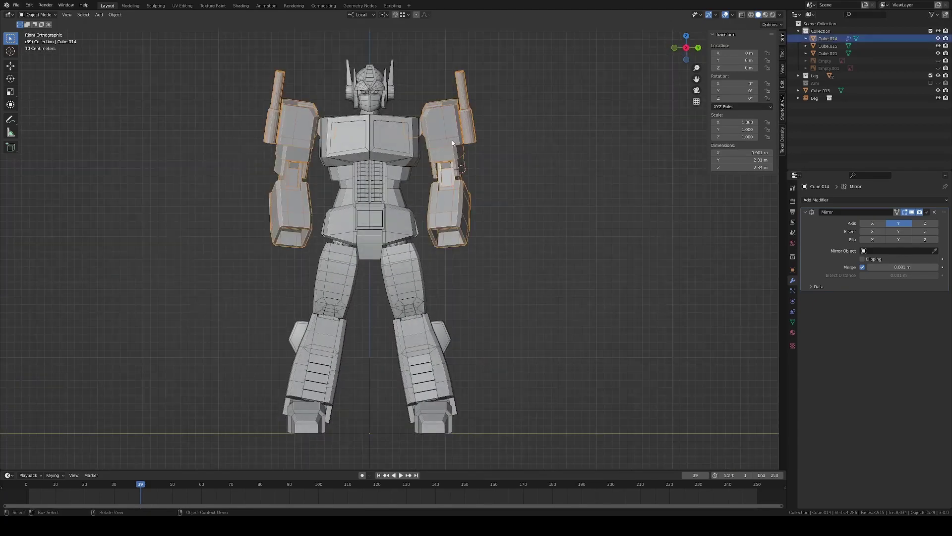
Scale both arms up by 1.054 around individual origins, then inspect in X-ray edit mode
{"action": "left_click", "coordinate": [396, 40]}
{"action": "key", "text": "s"}
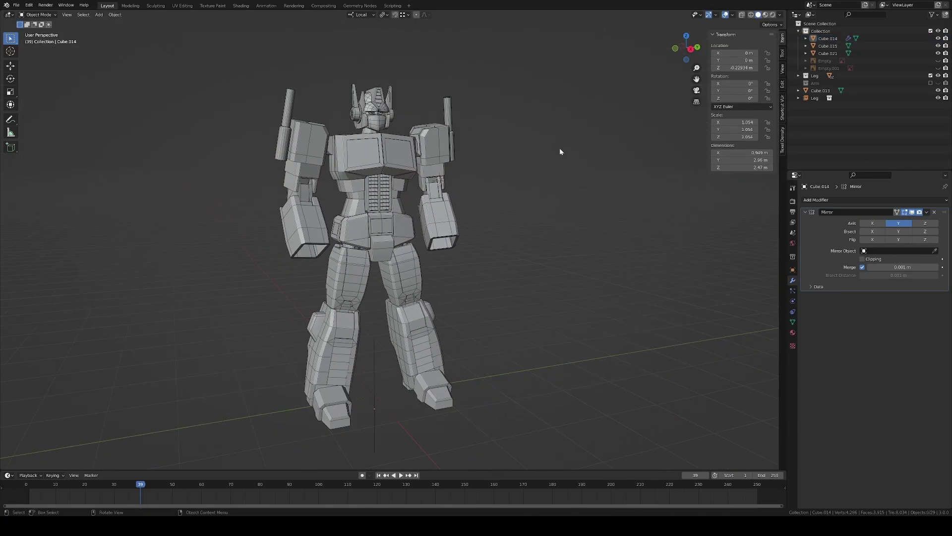
{"action": "mouse_move", "coordinate": [560, 148]}
{"action": "middle_mouse_down"}
{"action": "mouse_move", "coordinate": [446, 149]}
{"action": "mouse_move", "coordinate": [516, 154]}
{"action": "mouse_move", "coordinate": [420, 232]}
{"action": "mouse_move", "coordinate": [424, 240]}
{"action": "middle_mouse_up"}
{"action": "key", "text": "Tab"}
{"action": "key", "text": "alt+z"}
{"action": "key", "text": "l"}
{"action": "scroll", "coordinate": [409, 213], "scroll_direction": "up", "scroll_amount": 2}
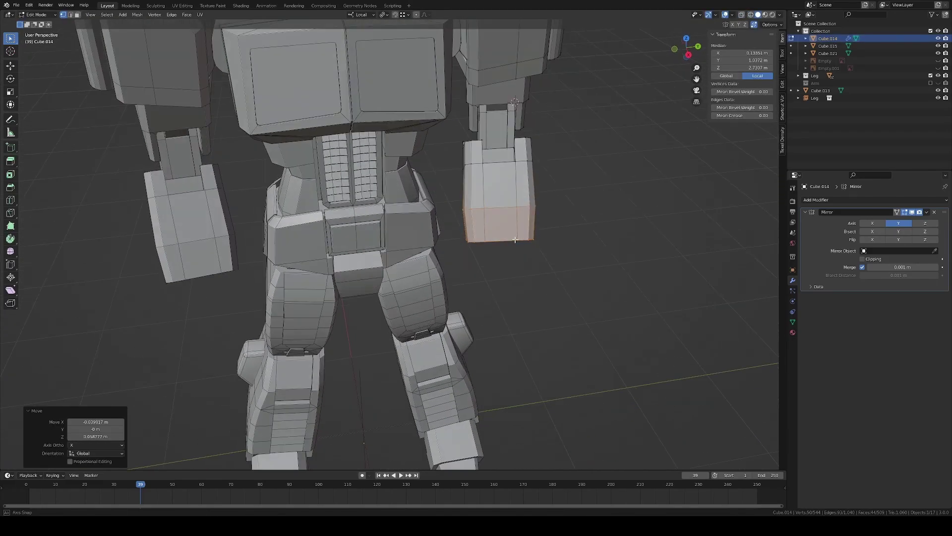
Orbit around the robot and select the forearm part
{"action": "scroll", "coordinate": [477, 212], "scroll_direction": "down", "scroll_amount": 2}
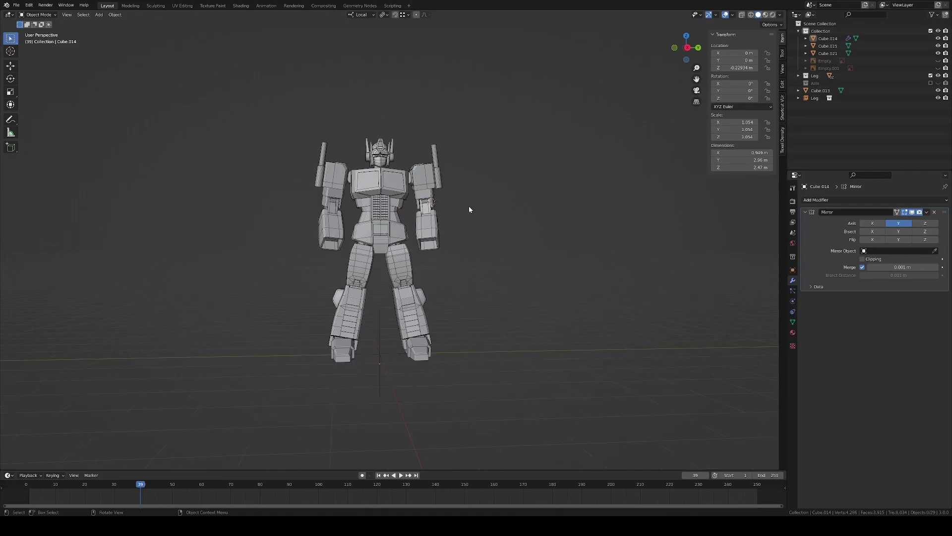
{"action": "middle_click_drag", "start_coordinate": [239, 186], "coordinate": [492, 228]}
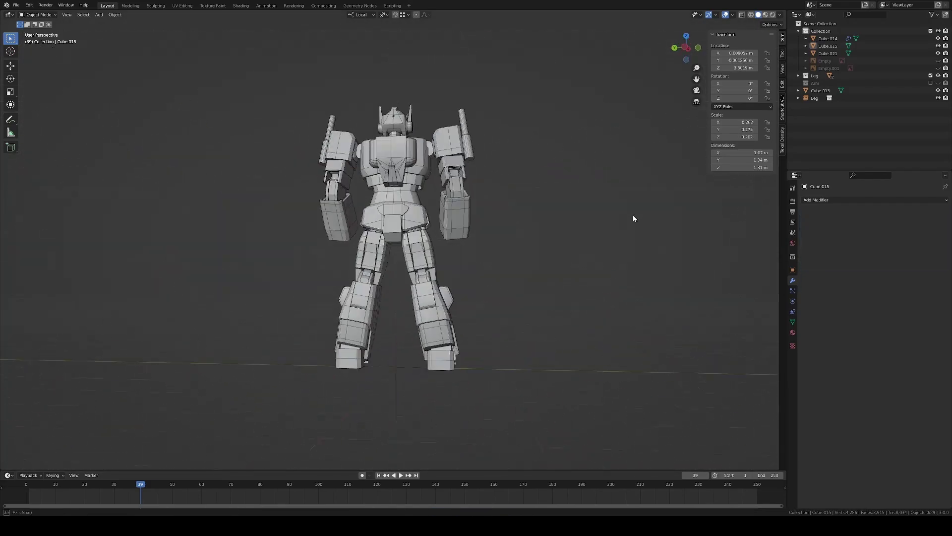
{"action": "middle_click_drag", "start_coordinate": [335, 159], "coordinate": [474, 234]}
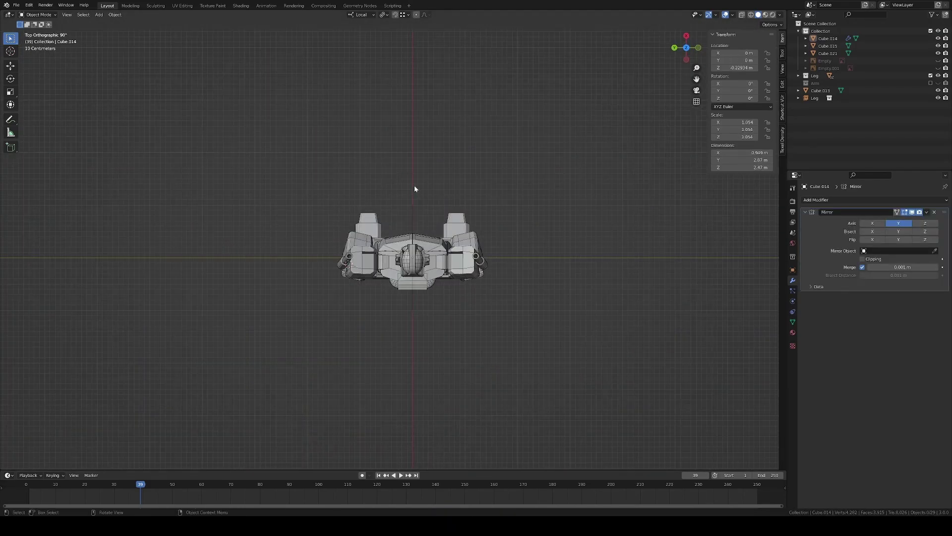
{"action": "left_click", "coordinate": [368, 149]}
{"action": "mouse_move", "coordinate": [367, 149]}
{"action": "middle_mouse_down"}
{"action": "mouse_move", "coordinate": [410, 195]}
{"action": "mouse_move", "coordinate": [403, 189]}
{"action": "middle_mouse_up"}
{"action": "scroll", "coordinate": [422, 188], "scroll_direction": "down", "scroll_amount": 2}
Check the robot in side orthographic view and clear the selection
{"action": "key", "text": "KP_3"}
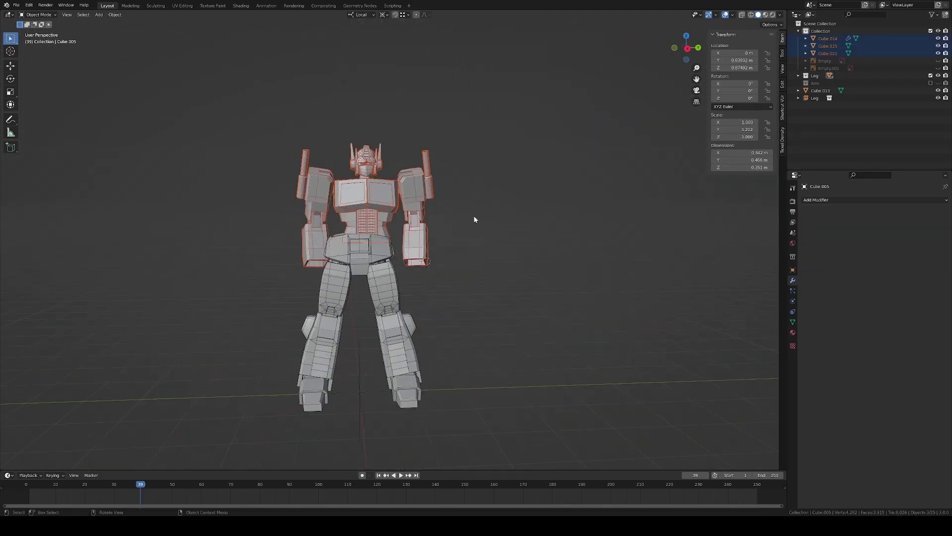
{"action": "scroll", "coordinate": [474, 215], "scroll_direction": "up", "scroll_amount": 2}
{"action": "scroll", "coordinate": [495, 212], "scroll_direction": "up", "scroll_amount": 3}
{"action": "scroll", "coordinate": [366, 240], "scroll_direction": "up", "scroll_amount": 1}
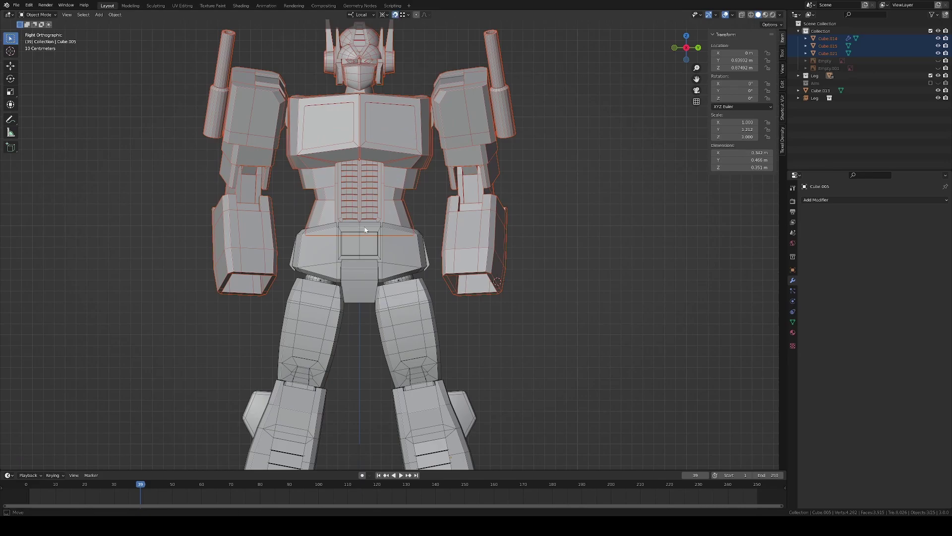
{"action": "left_click", "coordinate": [582, 223]}
{"action": "scroll", "coordinate": [506, 225], "scroll_direction": "down", "scroll_amount": 4}
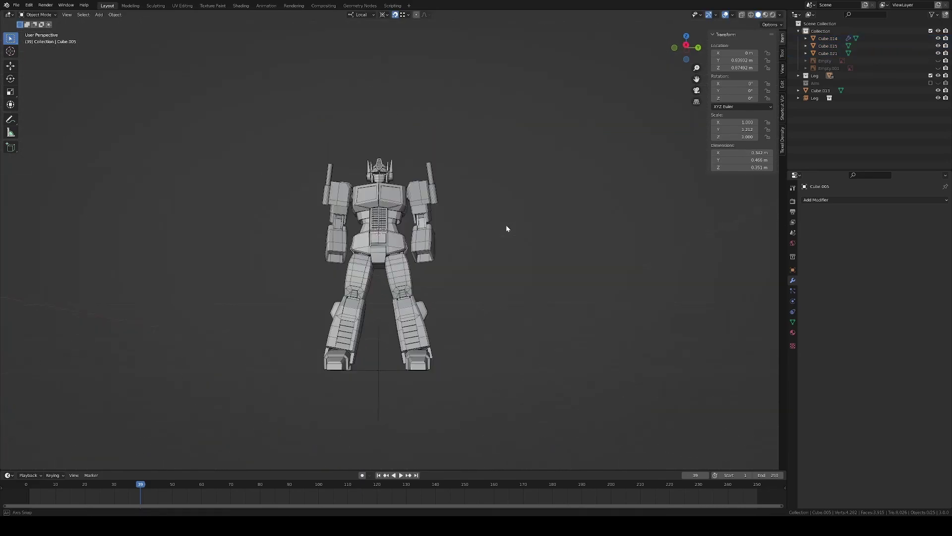
{"action": "mouse_move", "coordinate": [505, 225]}
{"action": "middle_mouse_down"}
{"action": "mouse_move", "coordinate": [586, 234]}
{"action": "mouse_move", "coordinate": [524, 267]}
{"action": "mouse_move", "coordinate": [519, 236]}
{"action": "mouse_move", "coordinate": [401, 256]}
{"action": "middle_mouse_up"}
{"action": "scroll", "coordinate": [400, 256], "scroll_direction": "up", "scroll_amount": 4}
Snap the 3D cursor to the selected sphere and scale the other leg to 1.087
{"action": "key", "text": "ctrl+Tab"}
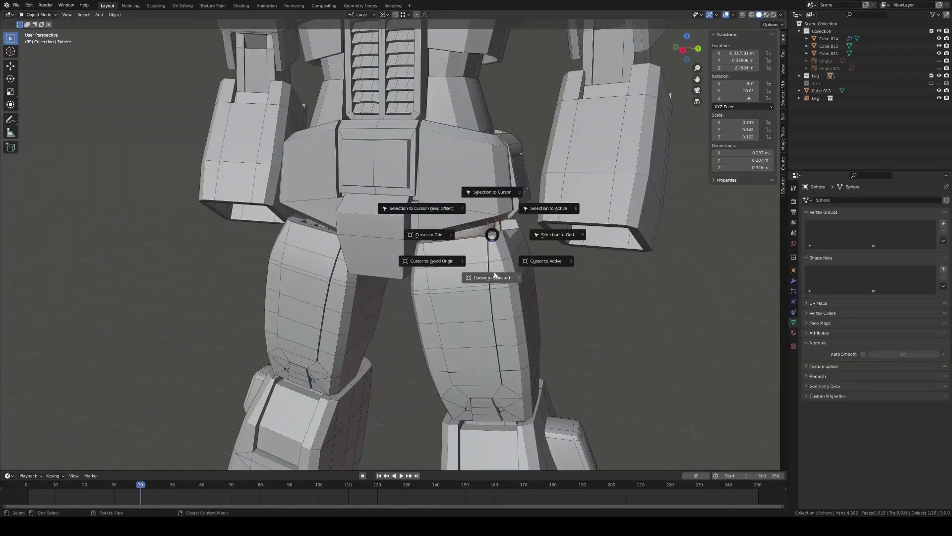
{"action": "left_click", "coordinate": [523, 304]}
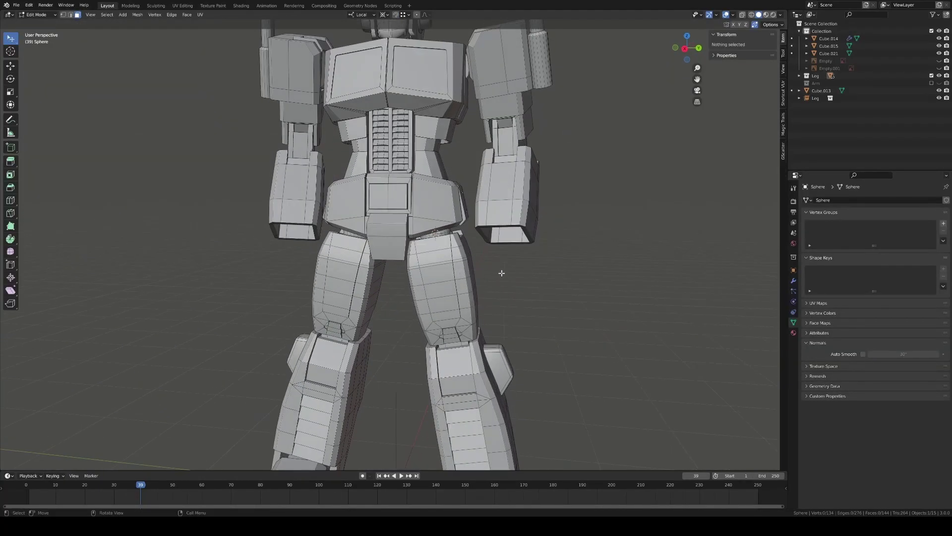
{"action": "key", "text": "Tab"}
{"action": "left_click", "coordinate": [439, 298]}
{"action": "mouse_move", "coordinate": [439, 298]}
{"action": "middle_mouse_down"}
{"action": "mouse_move", "coordinate": [451, 337]}
{"action": "mouse_move", "coordinate": [394, 330]}
{"action": "middle_mouse_up"}
{"action": "left_click", "coordinate": [422, 318]}
{"action": "key", "text": "s"}
{"action": "left_click", "coordinate": [530, 238]}
{"action": "scroll", "coordinate": [517, 209], "scroll_direction": "down", "scroll_amount": 3}
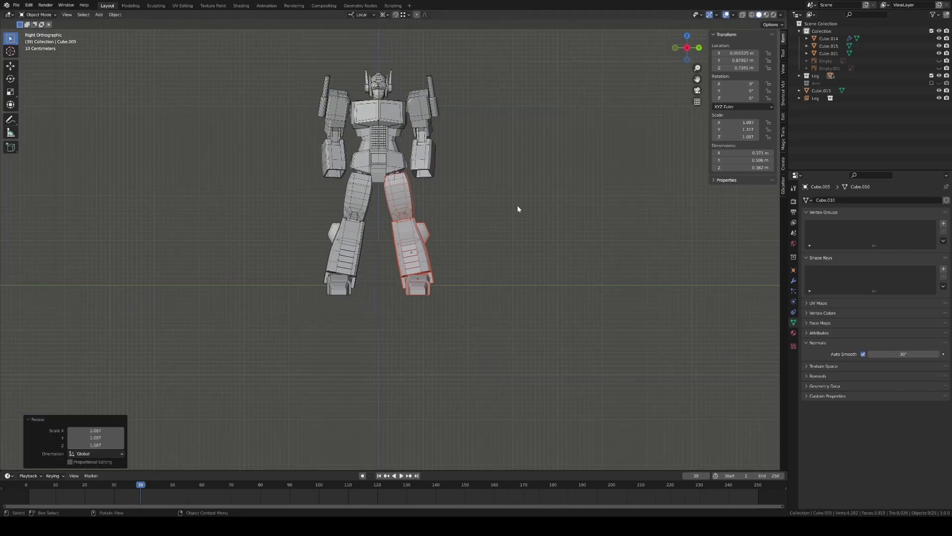
{"action": "scroll", "coordinate": [518, 208], "scroll_direction": "up", "scroll_amount": 2}
Nudge the scaled leg along Y so it lines up
{"action": "key", "text": "g"}
{"action": "left_click", "coordinate": [466, 238]}
{"action": "scroll", "coordinate": [474, 234], "scroll_direction": "up", "scroll_amount": 3}
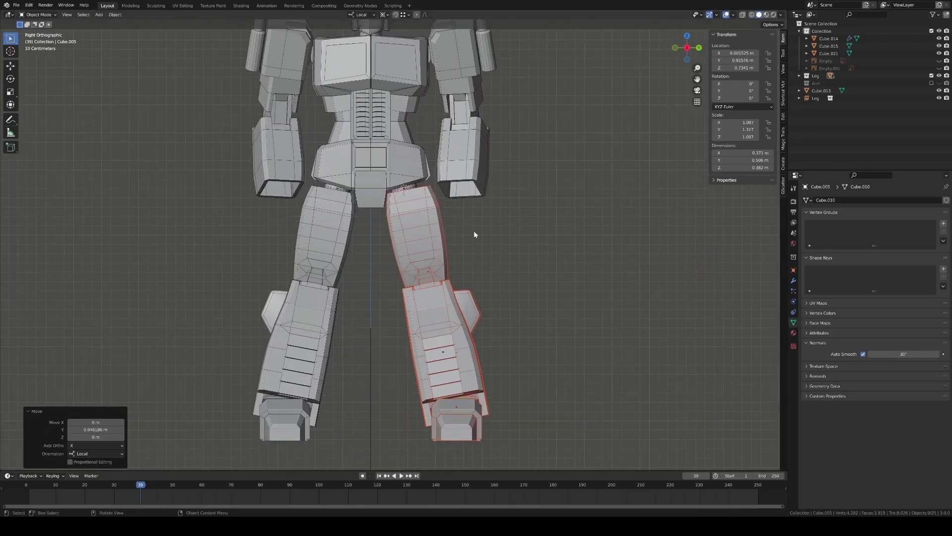
{"action": "middle_click_drag", "start_coordinate": [483, 244], "coordinate": [476, 260]}
{"action": "scroll", "coordinate": [476, 260], "scroll_direction": "down", "scroll_amount": 3}
{"action": "right_click", "coordinate": [476, 260]}
Select every object of the robot and view it from the side
{"action": "key", "text": "Escape"}
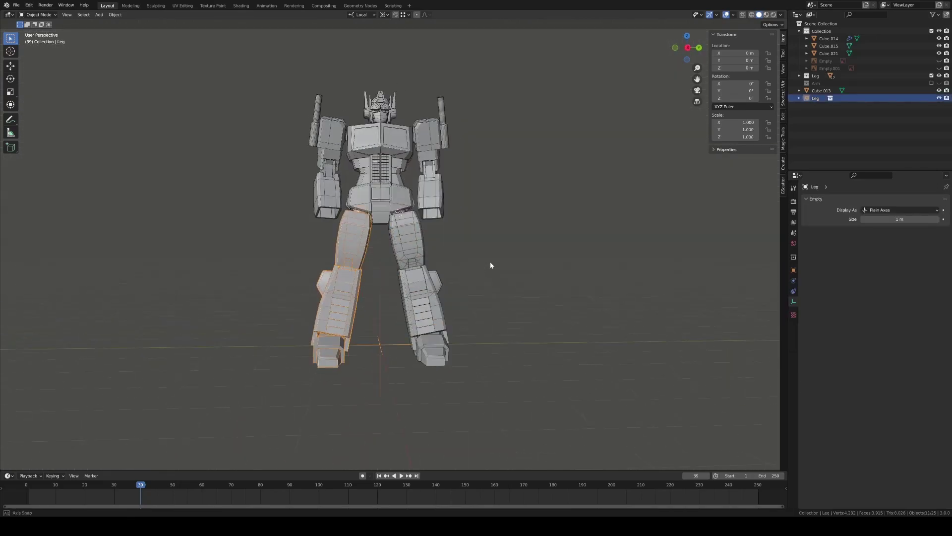
{"action": "scroll", "coordinate": [503, 256], "scroll_direction": "up", "scroll_amount": 3}
{"action": "scroll", "coordinate": [503, 257], "scroll_direction": "down", "scroll_amount": 1}
{"action": "left_click", "coordinate": [501, 249]}
{"action": "scroll", "coordinate": [505, 256], "scroll_direction": "down", "scroll_amount": 2}
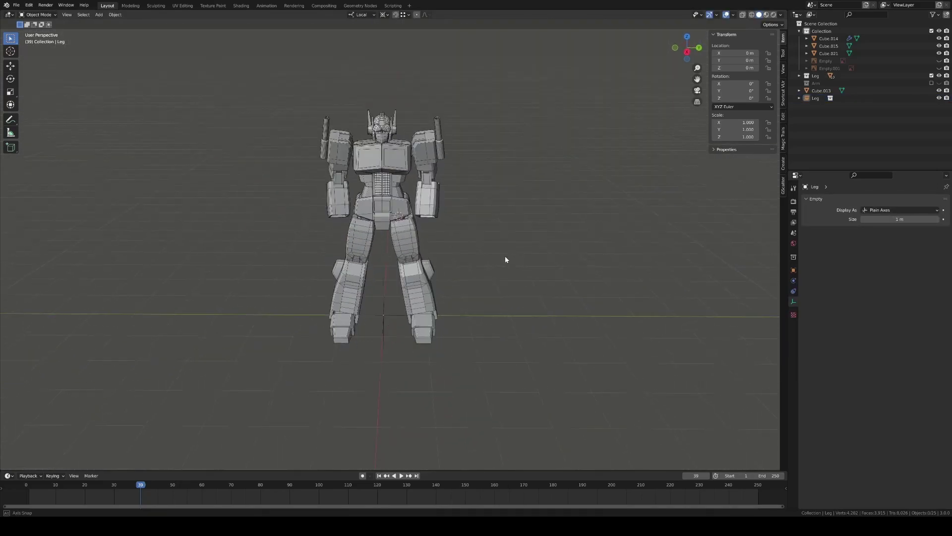
{"action": "scroll", "coordinate": [497, 240], "scroll_direction": "down", "scroll_amount": 2}
{"action": "key", "text": "a"}
{"action": "key", "text": "KP_3"}
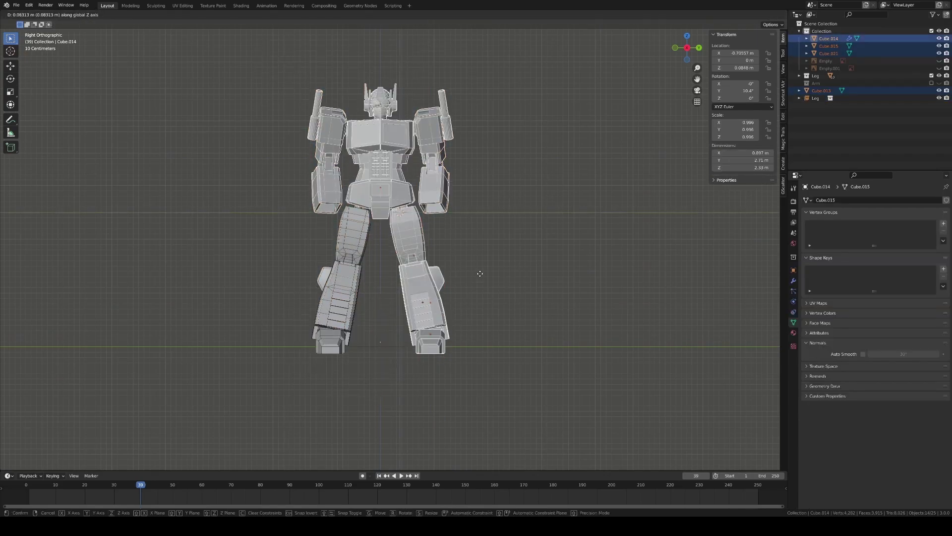
Re-angle the mirrored arm into its new pose and return to object mode
{"action": "middle_click_drag", "start_coordinate": [339, 276], "coordinate": [500, 252]}
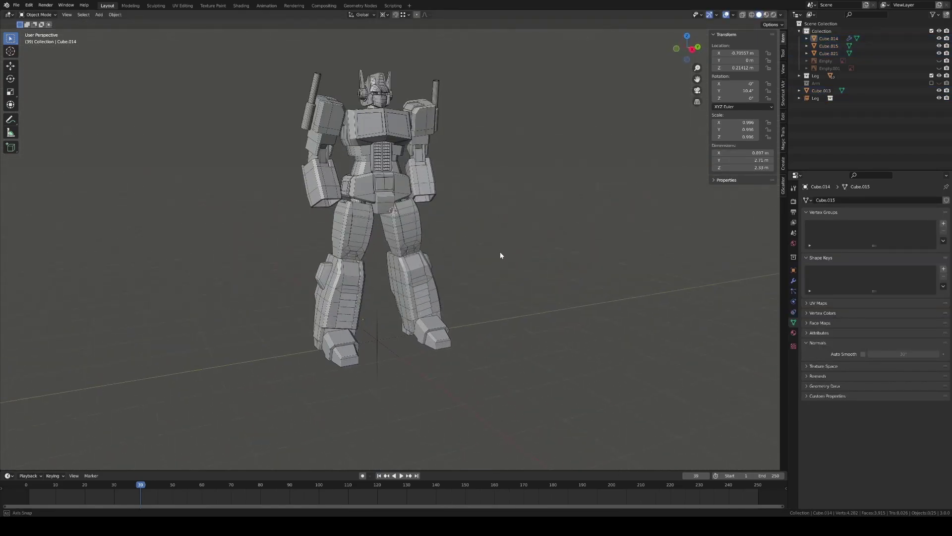
{"action": "scroll", "coordinate": [265, 203], "scroll_direction": "up", "scroll_amount": 1}
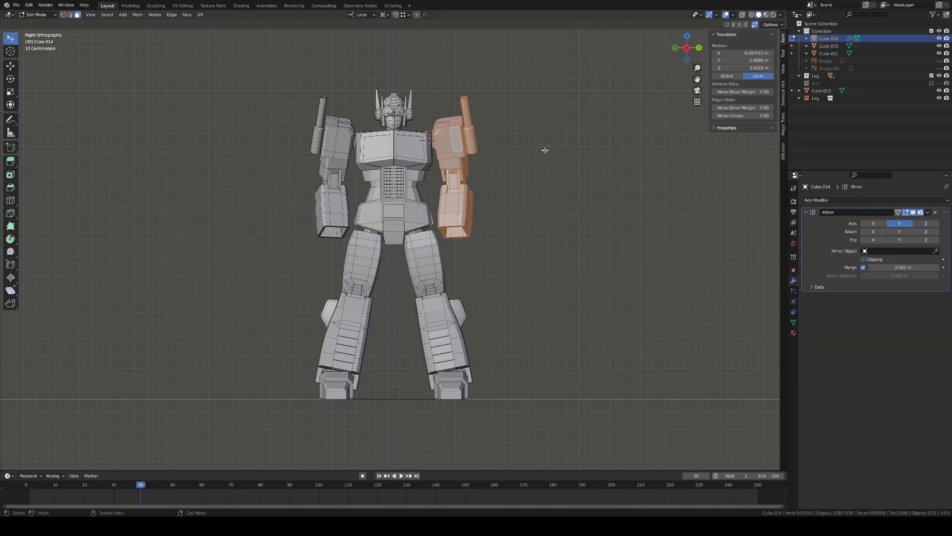
{"action": "left_click", "coordinate": [553, 133]}
{"action": "key", "text": "alt+a"}
{"action": "middle_click_drag", "start_coordinate": [553, 133], "coordinate": [637, 214]}
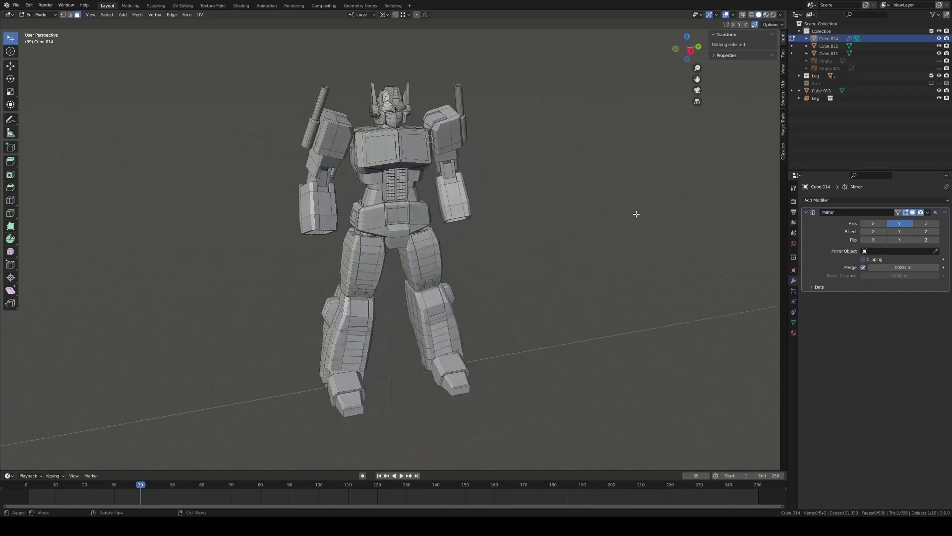
{"action": "key", "text": "Tab"}
Add a cube beneath the robot, undoing the first misplaced one
{"action": "middle_click_drag", "start_coordinate": [368, 150], "coordinate": [527, 342]}
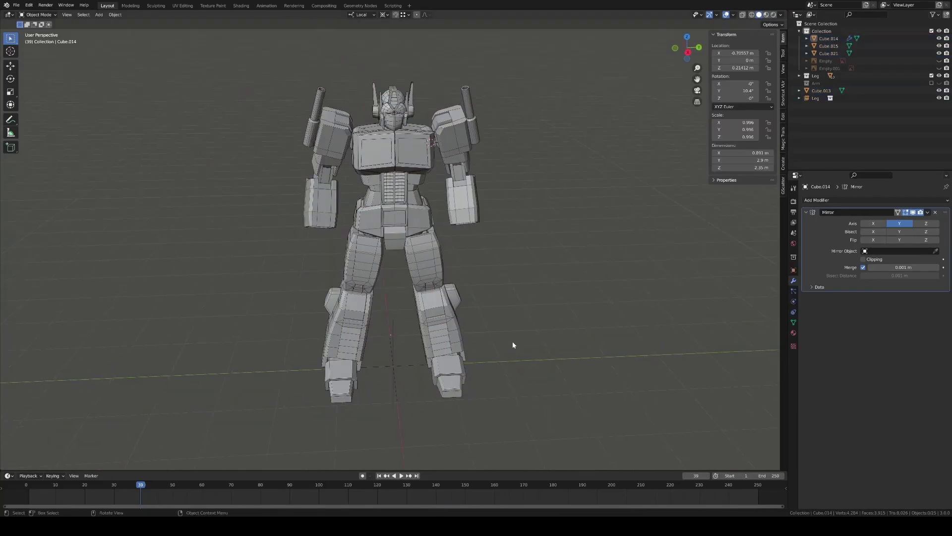
{"action": "key", "text": "shift+a"}
{"action": "left_click", "coordinate": [551, 349]}
{"action": "key", "text": "ctrl+z"}
{"action": "key", "text": "shift+a"}
Add a cube at the origin, isolate it, and flatten it along Z to a 0.745 m slab
{"action": "left_click", "coordinate": [615, 370]}
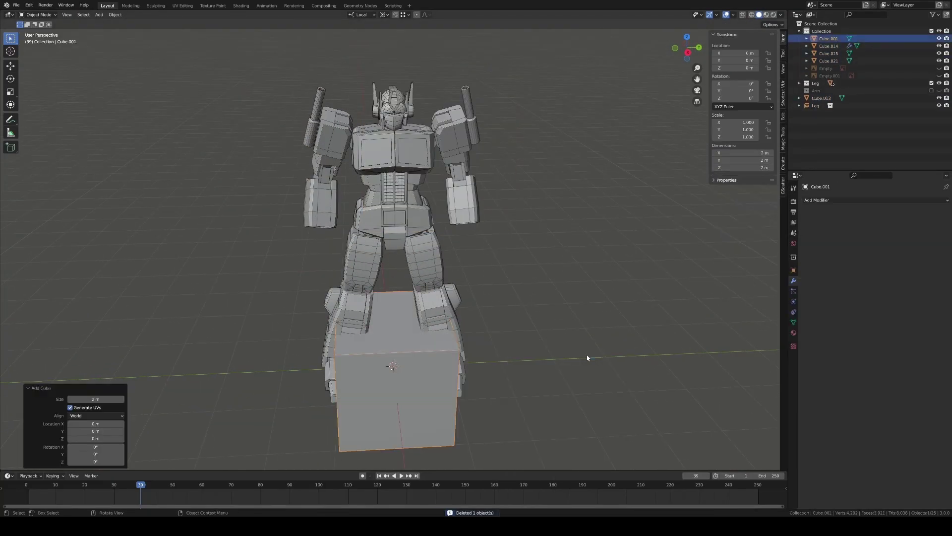
{"action": "key", "text": "KP_Divide"}
{"action": "scroll", "coordinate": [444, 249], "scroll_direction": "down", "scroll_amount": 4}
{"action": "key", "text": "s"}
{"action": "key", "text": "z"}
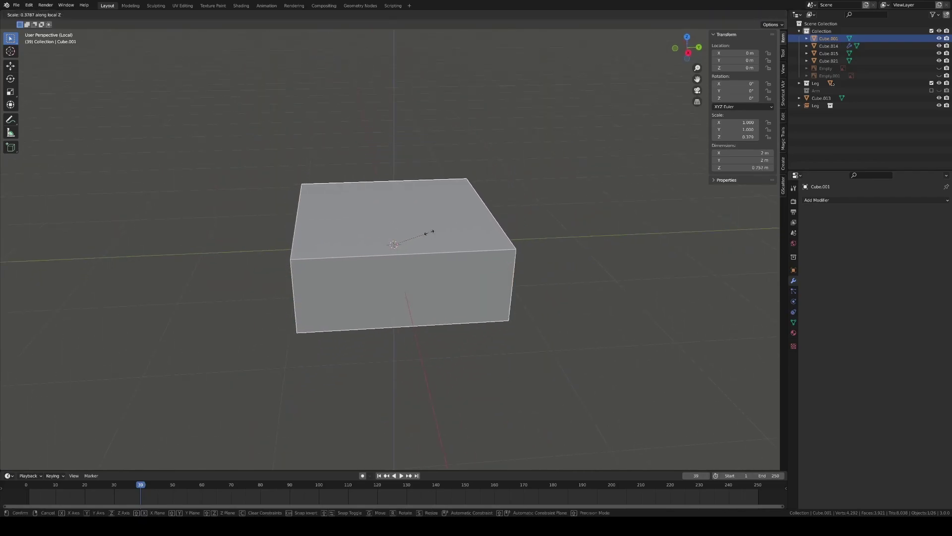
{"action": "left_click", "coordinate": [429, 232]}
Add loop cuts to the slab and slide the middle loops along Y, bowing its sides to 2.06 m
{"action": "key", "text": "Tab"}
{"action": "key", "text": "ctrl+r"}
{"action": "key", "text": "KP_7"}
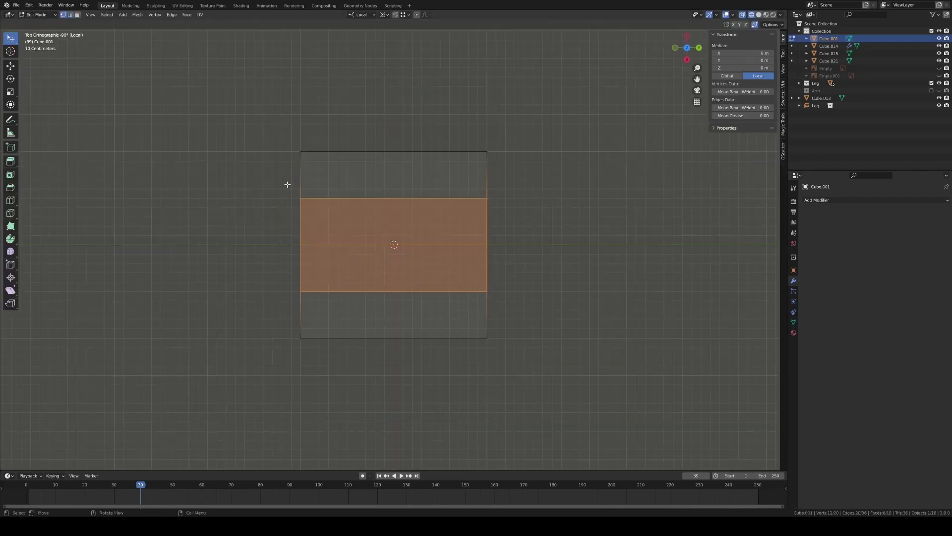
{"action": "key", "text": "g"}
{"action": "key", "text": "y"}
{"action": "left_click", "coordinate": [416, 245], "text": "alt"}
{"action": "key", "text": "g"}
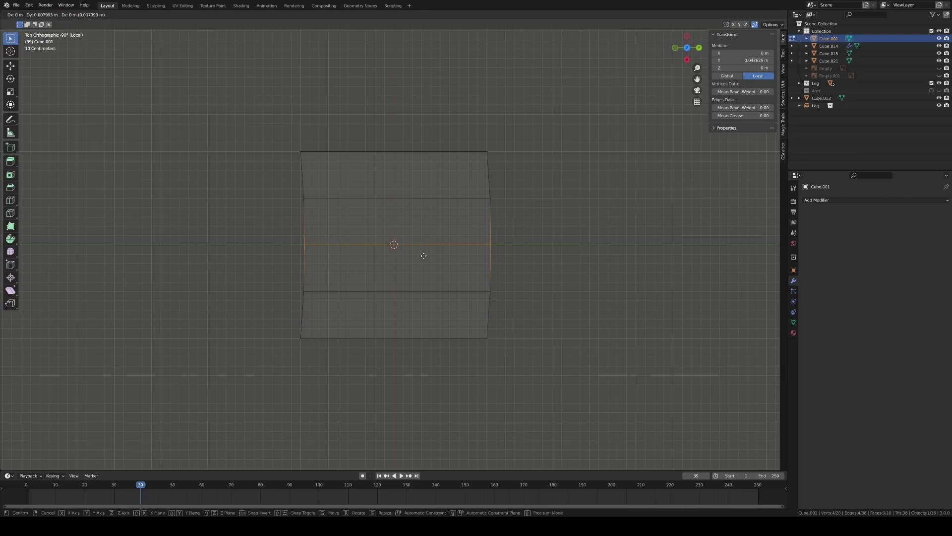
{"action": "left_click", "coordinate": [425, 255]}
{"action": "scroll", "coordinate": [425, 255], "scroll_direction": "up", "scroll_amount": 1}
{"action": "left_click_drag", "start_coordinate": [260, 277], "coordinate": [530, 313]}
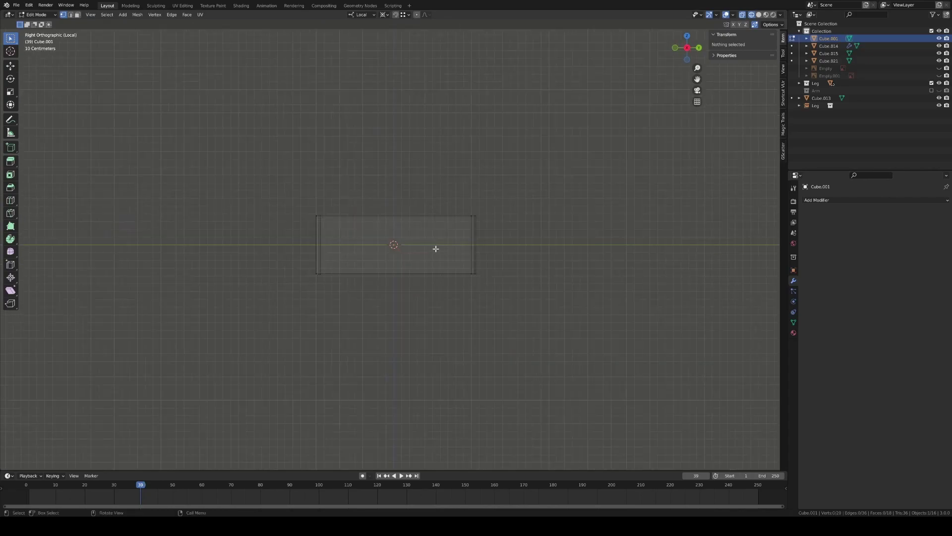
{"action": "key", "text": "Tab"}
{"action": "key", "text": "shift+a"}
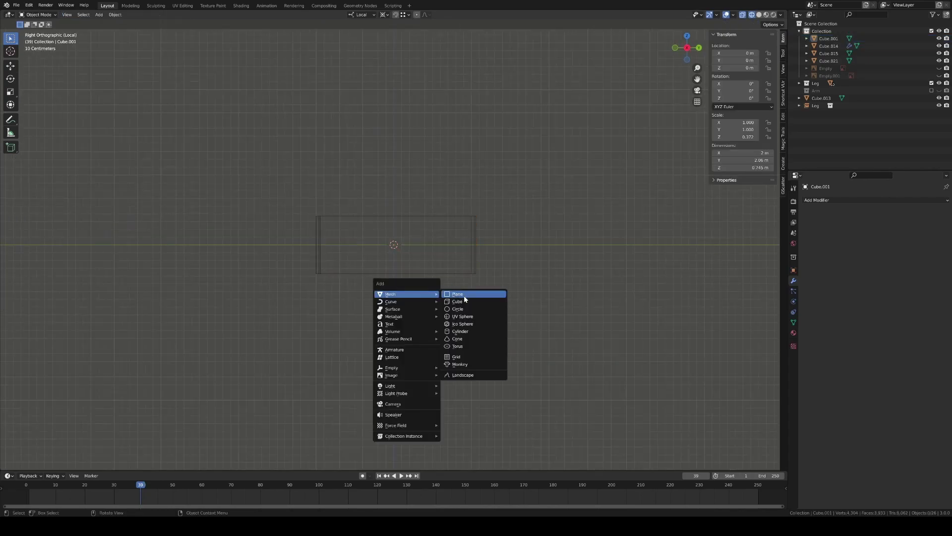
Add a cutter cube, flatten it on Z, and slant its top edge along Y
{"action": "left_click", "coordinate": [486, 300]}
{"action": "key", "text": "s"}
{"action": "key", "text": "z"}
{"action": "key", "text": "z"}
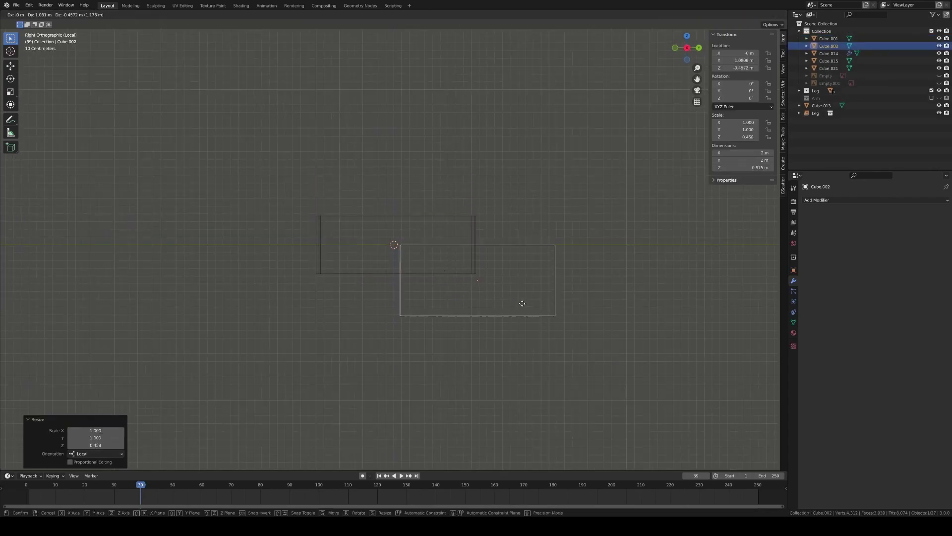
{"action": "key", "text": "Tab"}
{"action": "left_click_drag", "start_coordinate": [362, 233], "coordinate": [392, 256]}
{"action": "key", "text": "g"}
{"action": "key", "text": "y"}
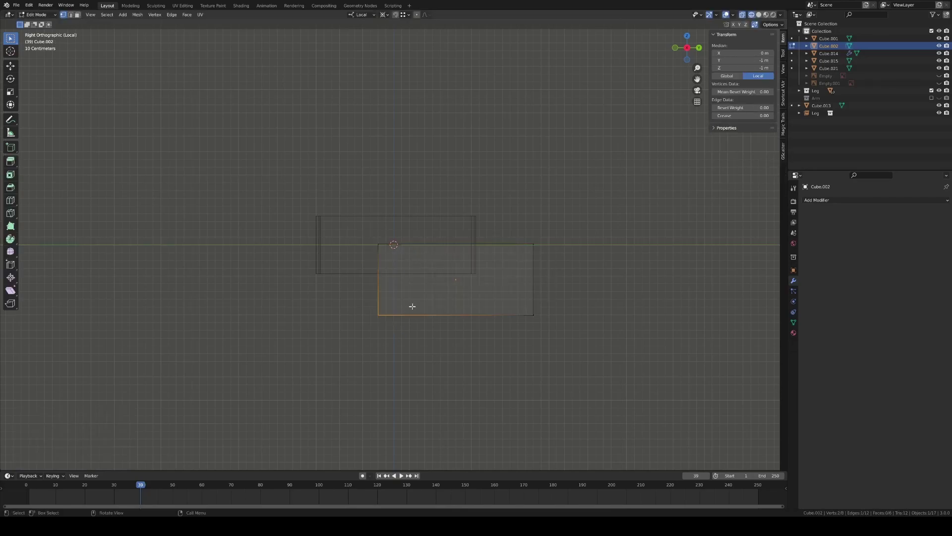
{"action": "left_click", "coordinate": [389, 300]}
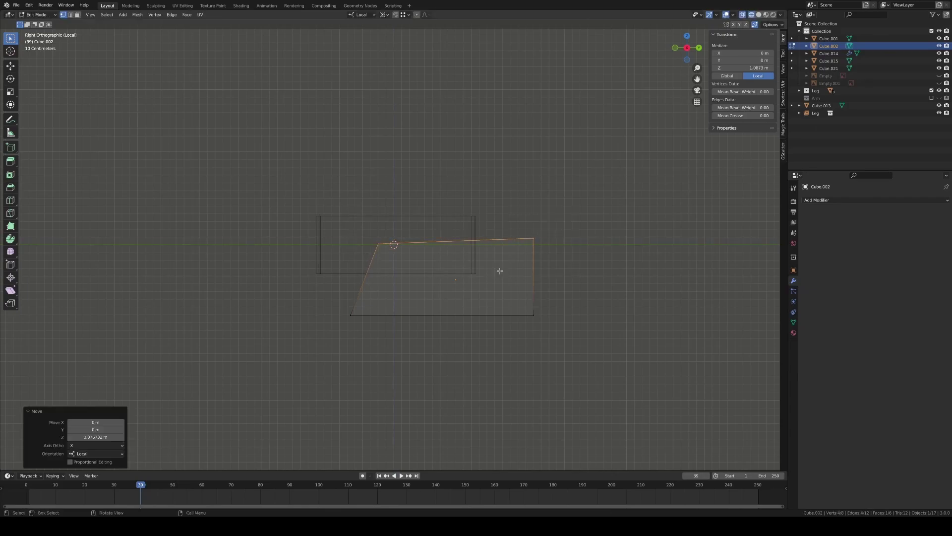
Subtract the wedge Cube.002 from the slab with a Bool Tool Difference
{"action": "mouse_move", "coordinate": [500, 270]}
{"action": "middle_mouse_down"}
{"action": "mouse_move", "coordinate": [449, 295]}
{"action": "mouse_move", "coordinate": [516, 285]}
{"action": "middle_mouse_up"}
{"action": "key", "text": "alt+a"}
{"action": "key", "text": "alt+z"}
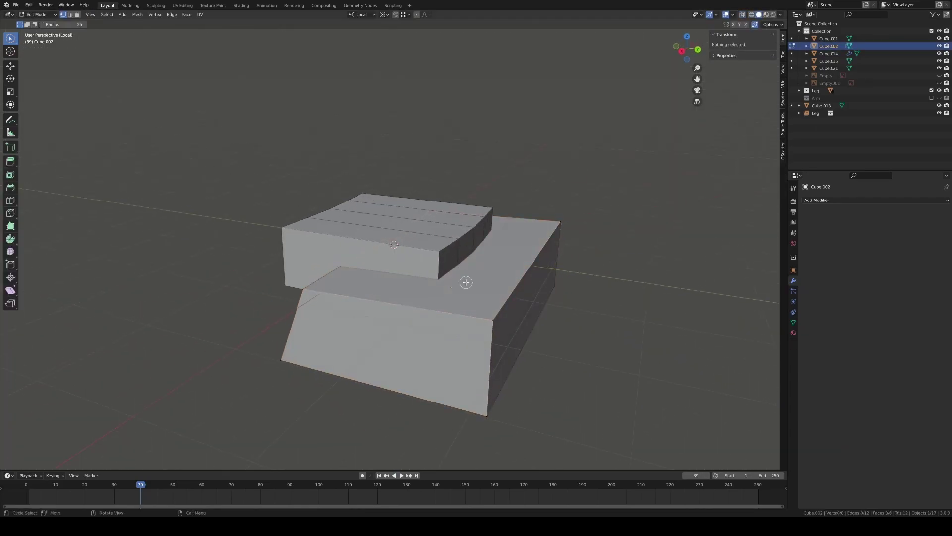
{"action": "key", "text": "Tab"}
{"action": "left_click", "coordinate": [430, 265]}
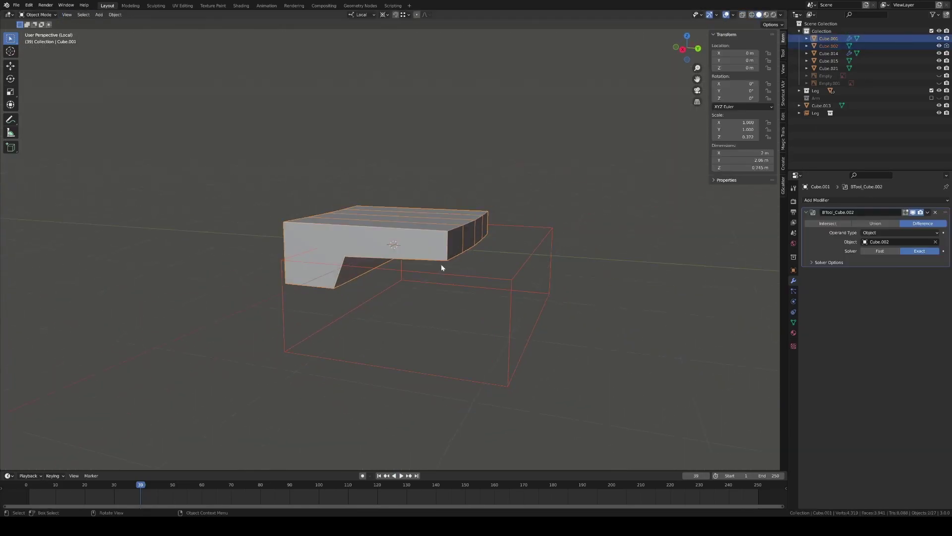
Apply the Boolean cut and the slab's scale permanently
{"action": "key", "text": "ctrl+a"}
{"action": "mouse_move", "coordinate": [543, 269]}
{"action": "middle_mouse_down"}
{"action": "mouse_move", "coordinate": [433, 210]}
{"action": "mouse_move", "coordinate": [362, 228]}
{"action": "mouse_move", "coordinate": [364, 246]}
{"action": "mouse_move", "coordinate": [473, 214]}
{"action": "mouse_move", "coordinate": [458, 232]}
{"action": "mouse_move", "coordinate": [469, 244]}
{"action": "middle_mouse_up"}
{"action": "key", "text": "Tab"}
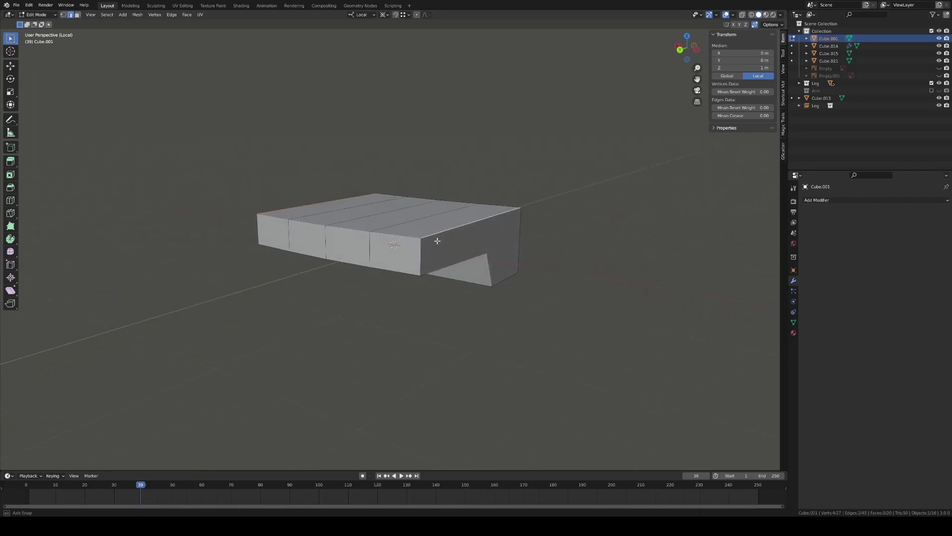
{"action": "key", "text": "Tab"}
{"action": "left_click", "coordinate": [450, 253]}
Bevel the slab's top edges into rounded edges
{"action": "key", "text": "Tab"}
{"action": "key", "text": "ctrl+b"}
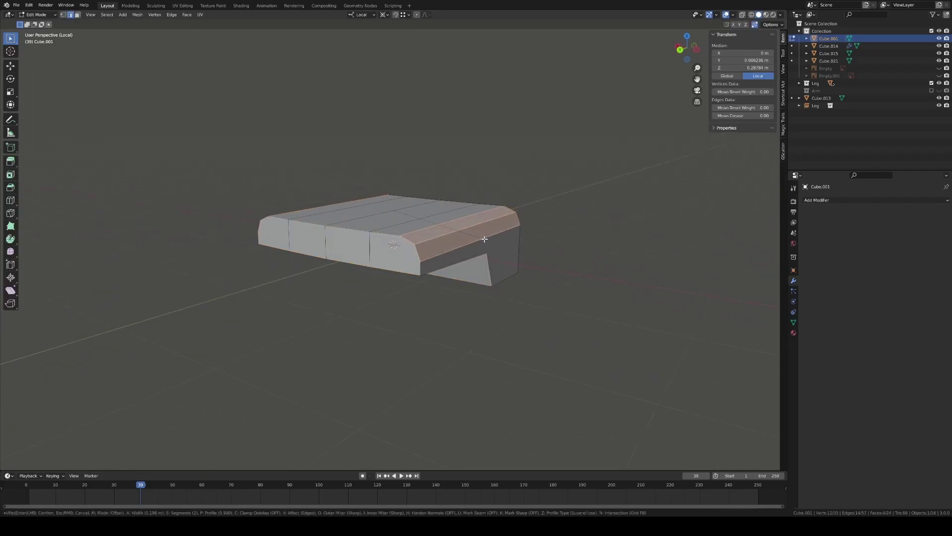
{"action": "left_click", "coordinate": [531, 231]}
{"action": "left_click", "coordinate": [387, 280]}
{"action": "mouse_move", "coordinate": [387, 280]}
{"action": "middle_mouse_down"}
{"action": "mouse_move", "coordinate": [421, 281]}
{"action": "mouse_move", "coordinate": [370, 244]}
{"action": "middle_mouse_up"}
Inset the slab's underside faces by 0.129 m
{"action": "left_click", "coordinate": [421, 281]}
{"action": "mouse_move", "coordinate": [430, 234]}
{"action": "middle_mouse_down"}
{"action": "mouse_move", "coordinate": [384, 214]}
{"action": "mouse_move", "coordinate": [472, 274]}
{"action": "mouse_move", "coordinate": [389, 285]}
{"action": "mouse_move", "coordinate": [524, 290]}
{"action": "mouse_move", "coordinate": [475, 255]}
{"action": "middle_mouse_up"}
{"action": "left_click", "coordinate": [384, 215], "text": "ctrl"}
{"action": "left_click", "coordinate": [469, 288], "text": "shift"}
{"action": "left_click", "coordinate": [479, 274]}
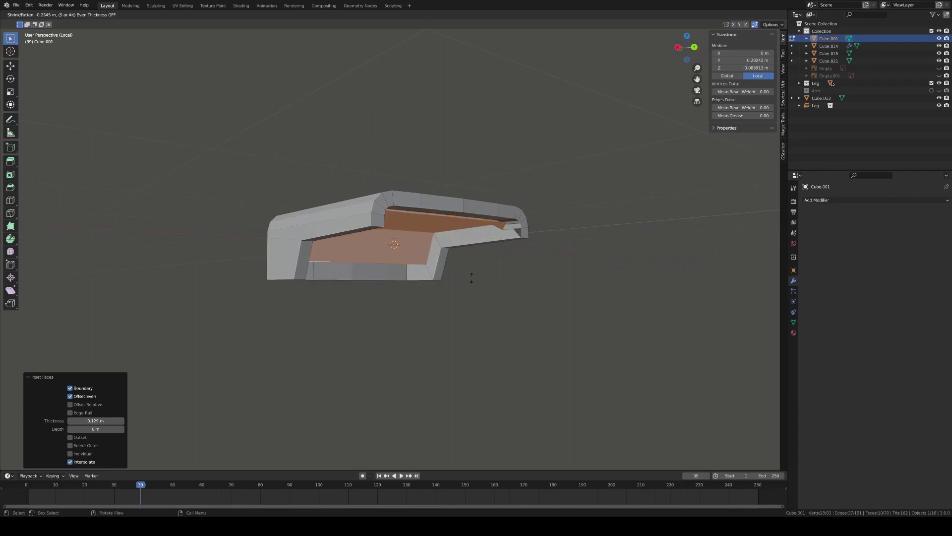
Adjust stray vertices on the base's underside in vertex select mode
{"action": "middle_click_drag", "start_coordinate": [501, 233], "coordinate": [520, 255]}
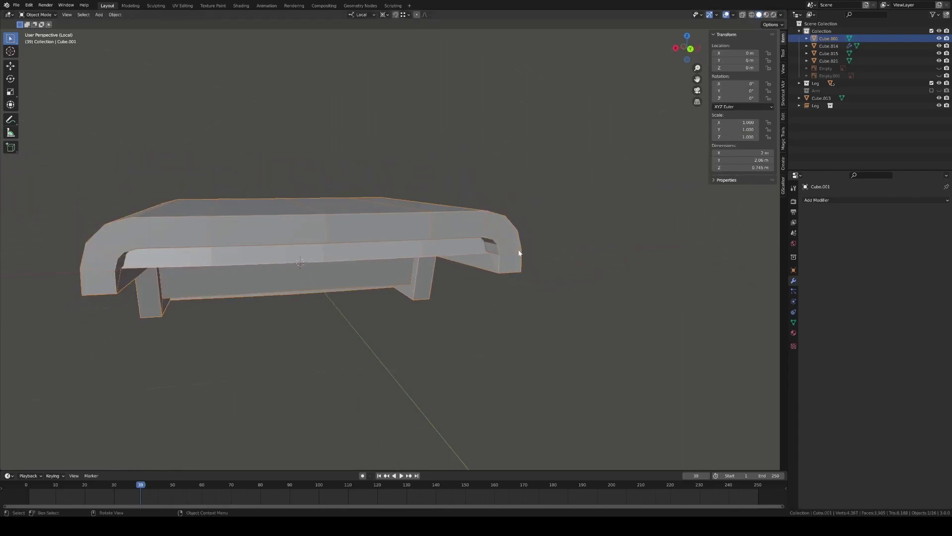
{"action": "key", "text": "1"}
{"action": "left_click", "coordinate": [459, 260]}
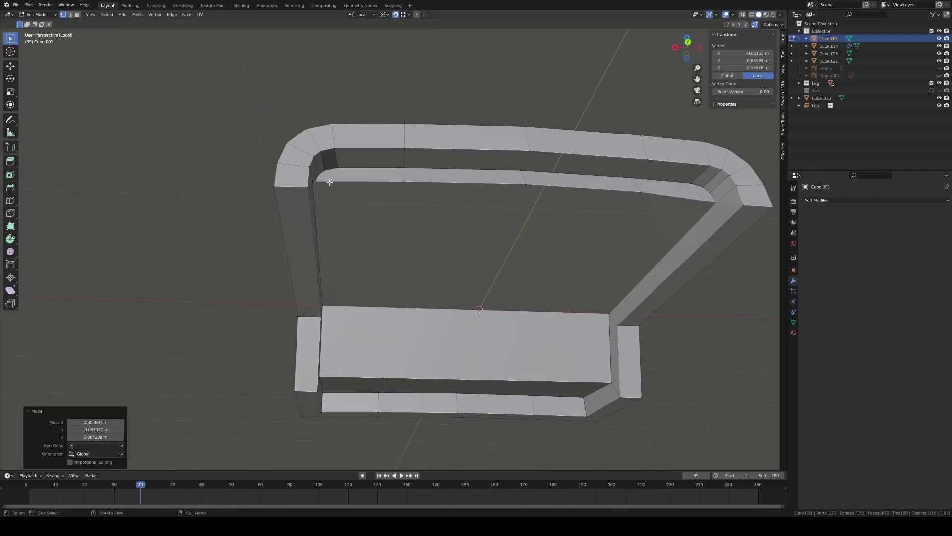
{"action": "middle_click_drag", "start_coordinate": [459, 260], "coordinate": [478, 156]}
{"action": "left_click", "coordinate": [598, 146], "text": "shift"}
{"action": "middle_click_drag", "start_coordinate": [598, 145], "coordinate": [576, 215]}
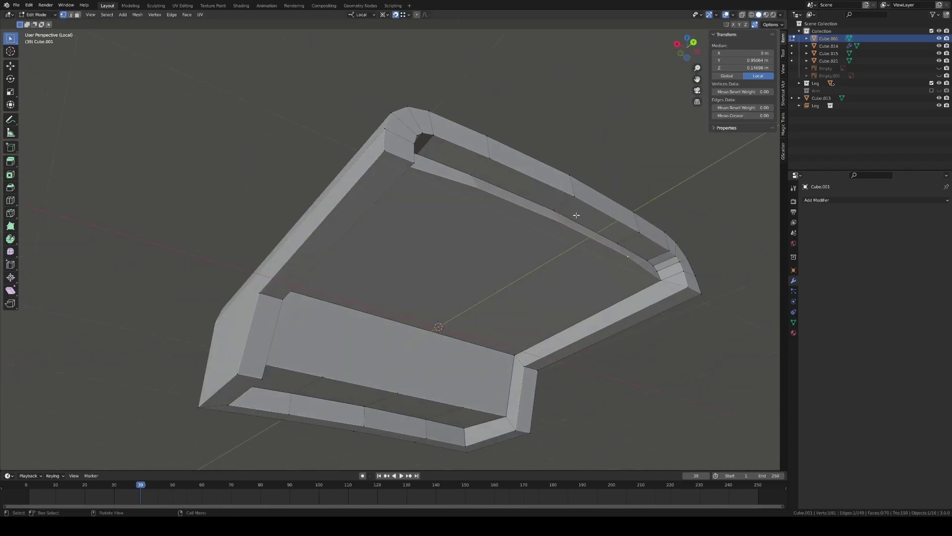
{"action": "left_click", "coordinate": [659, 282]}
{"action": "middle_click_drag", "start_coordinate": [659, 282], "coordinate": [434, 129]}
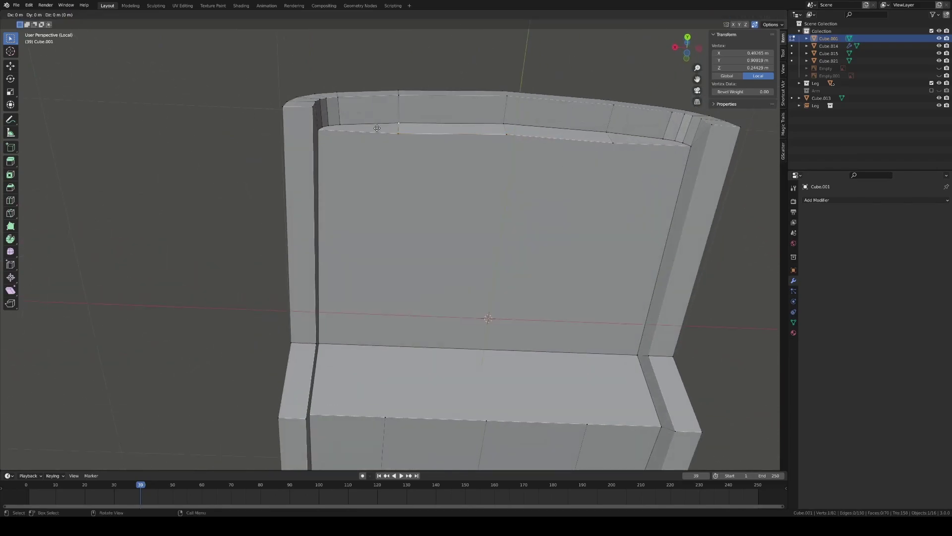
{"action": "key", "text": "alt+a"}
{"action": "key", "text": "Escape"}
{"action": "middle_click_drag", "start_coordinate": [625, 138], "coordinate": [465, 266]}
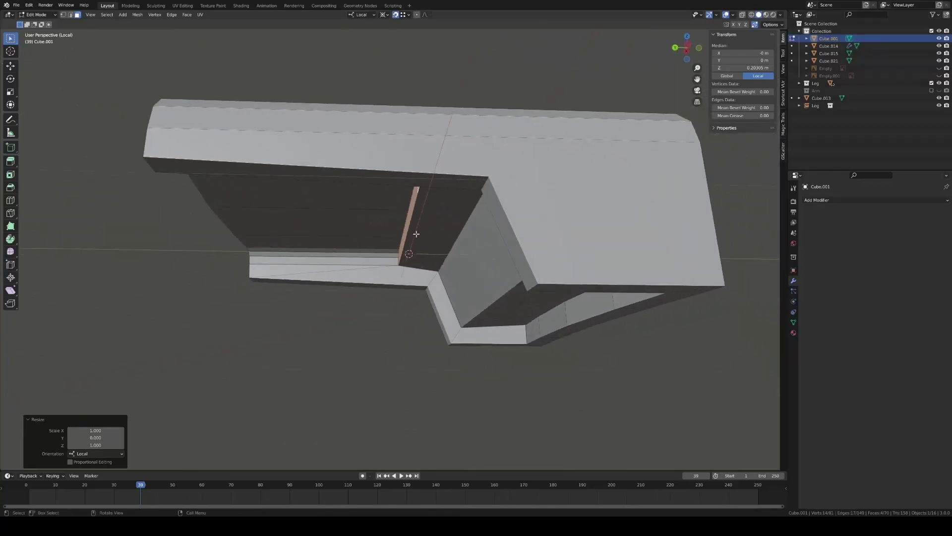
Flatten the inner wall faces to zero on Y and slide them along Y
{"action": "left_click", "coordinate": [464, 266]}
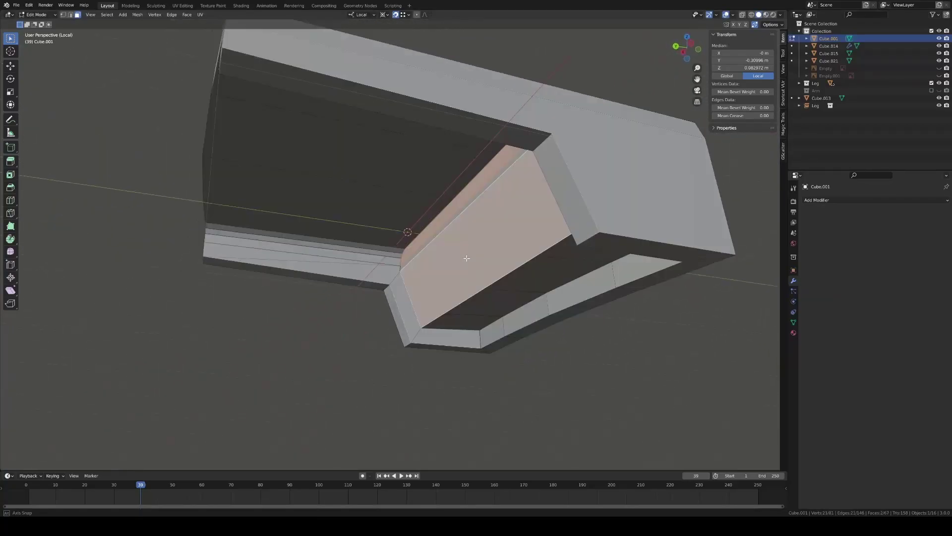
{"action": "mouse_move", "coordinate": [464, 266]}
{"action": "middle_mouse_down"}
{"action": "mouse_move", "coordinate": [445, 220]}
{"action": "mouse_move", "coordinate": [449, 233]}
{"action": "mouse_move", "coordinate": [465, 228]}
{"action": "mouse_move", "coordinate": [426, 306]}
{"action": "middle_mouse_up"}
{"action": "key", "text": "s"}
{"action": "key", "text": "y"}
{"action": "key", "text": "0"}
{"action": "key", "text": "Return"}
{"action": "key", "text": "g"}
{"action": "key", "text": "y"}
{"action": "left_click", "coordinate": [504, 240]}
Delete the thin face strip, then flatten and reposition the remaining wall faces on Y
{"action": "left_click", "coordinate": [426, 307]}
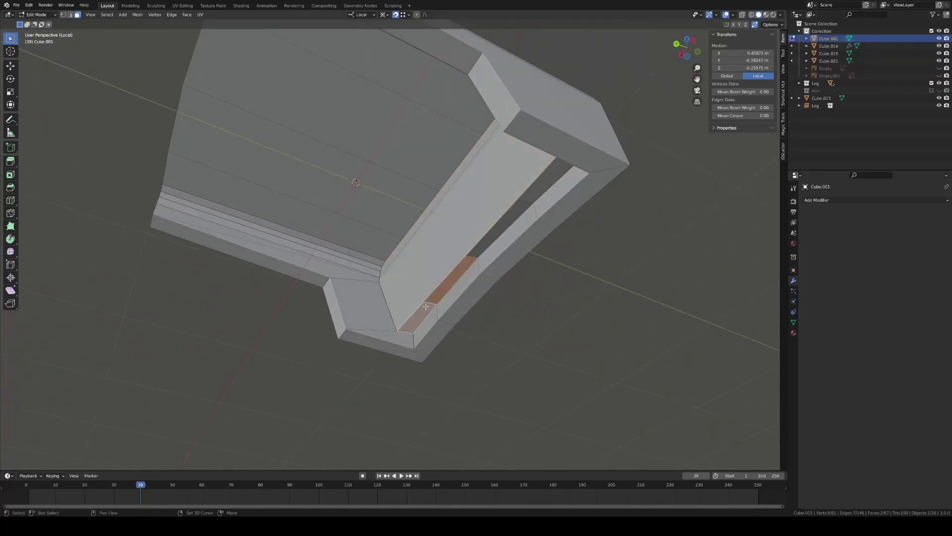
{"action": "left_click", "coordinate": [537, 193]}
{"action": "middle_click_drag", "start_coordinate": [537, 193], "coordinate": [416, 313]}
{"action": "mouse_move", "coordinate": [490, 202]}
{"action": "middle_mouse_down"}
{"action": "mouse_move", "coordinate": [559, 202]}
{"action": "mouse_move", "coordinate": [433, 257]}
{"action": "mouse_move", "coordinate": [439, 296]}
{"action": "middle_mouse_up"}
{"action": "key", "text": "s"}
{"action": "key", "text": "y"}
{"action": "key", "text": "0"}
{"action": "key", "text": "Return"}
{"action": "key", "text": "g"}
{"action": "key", "text": "y"}
{"action": "left_click", "coordinate": [559, 202]}
Merge a stray vertex into its neighbour and delete the leftover face at the wall end
{"action": "left_click", "coordinate": [433, 257]}
{"action": "left_click", "coordinate": [417, 242]}
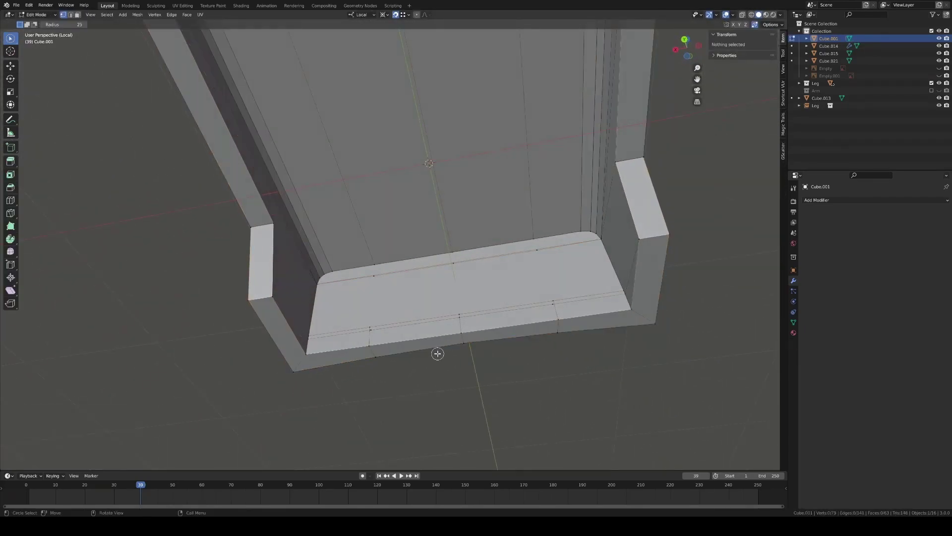
{"action": "mouse_move", "coordinate": [437, 353]}
{"action": "left_mouse_down"}
{"action": "mouse_move", "coordinate": [439, 366]}
{"action": "mouse_move", "coordinate": [436, 302]}
{"action": "left_mouse_up"}
{"action": "key", "text": "Escape"}
{"action": "mouse_move", "coordinate": [436, 302]}
{"action": "middle_mouse_down"}
{"action": "mouse_move", "coordinate": [441, 312]}
{"action": "mouse_move", "coordinate": [432, 271]}
{"action": "mouse_move", "coordinate": [341, 235]}
{"action": "middle_mouse_up"}
{"action": "key", "text": "x"}
{"action": "left_click", "coordinate": [431, 270]}
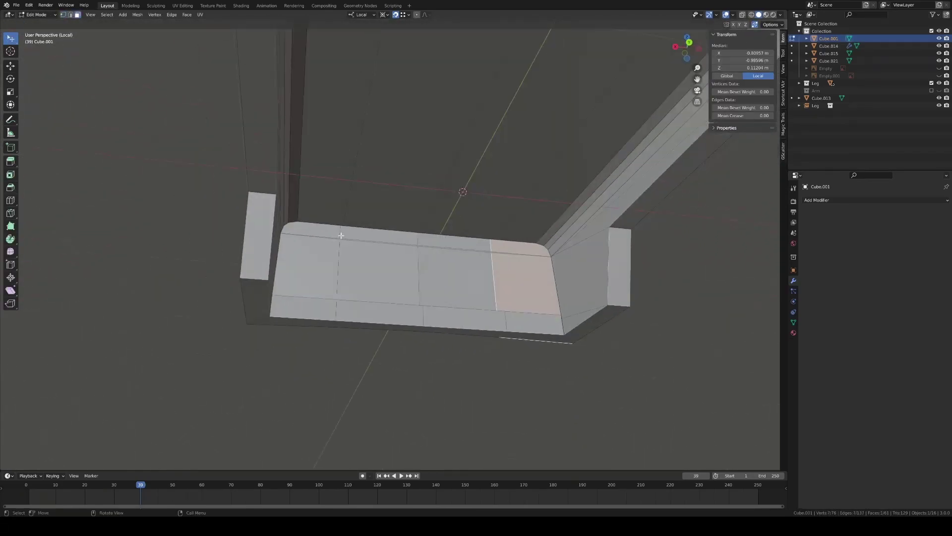
Select the inner bottom faces of the underside and grow the selection
{"action": "key", "text": "w"}
{"action": "key", "text": "a"}
{"action": "left_click_drag", "start_coordinate": [153, 96], "coordinate": [265, 155]}
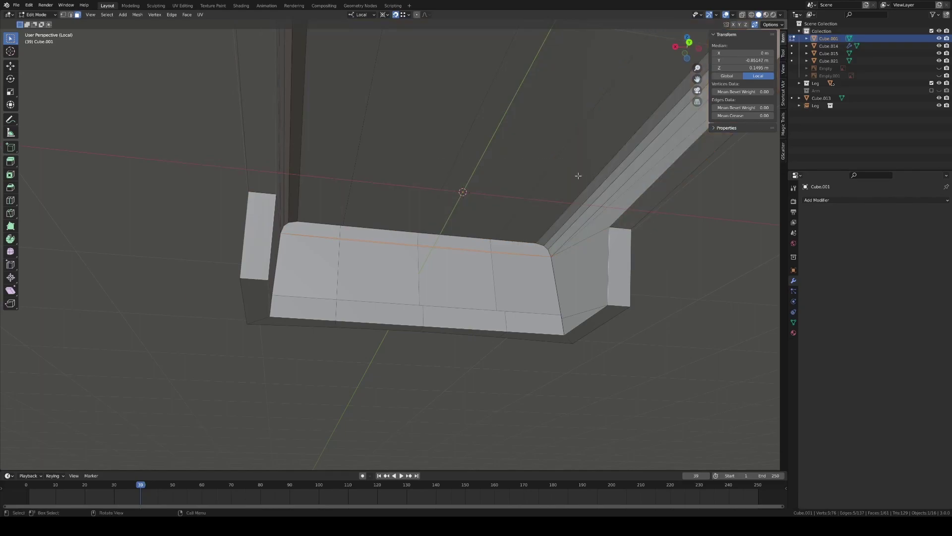
{"action": "mouse_move", "coordinate": [265, 155]}
{"action": "middle_mouse_down"}
{"action": "mouse_move", "coordinate": [475, 199]}
{"action": "mouse_move", "coordinate": [361, 244]}
{"action": "middle_mouse_up"}
{"action": "left_click", "coordinate": [361, 243]}
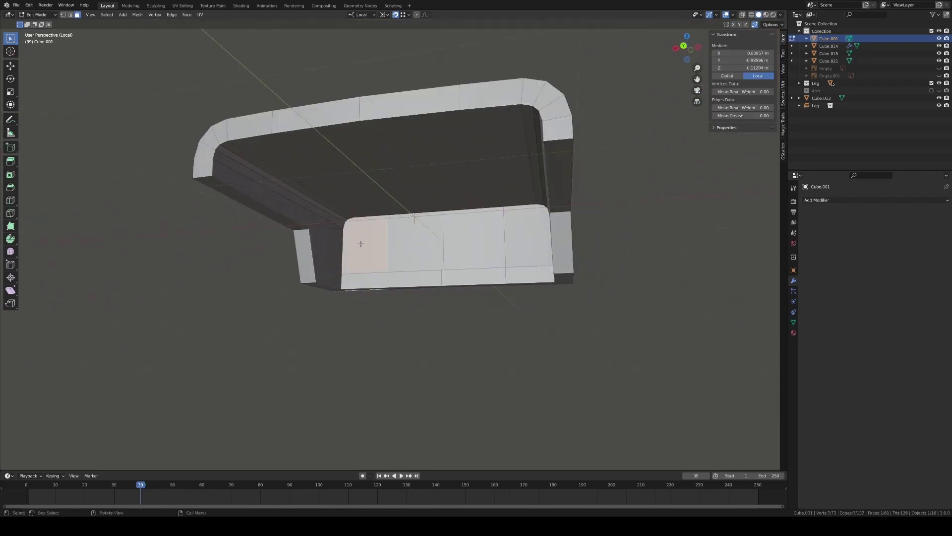
{"action": "left_click", "coordinate": [360, 182], "text": "shift"}
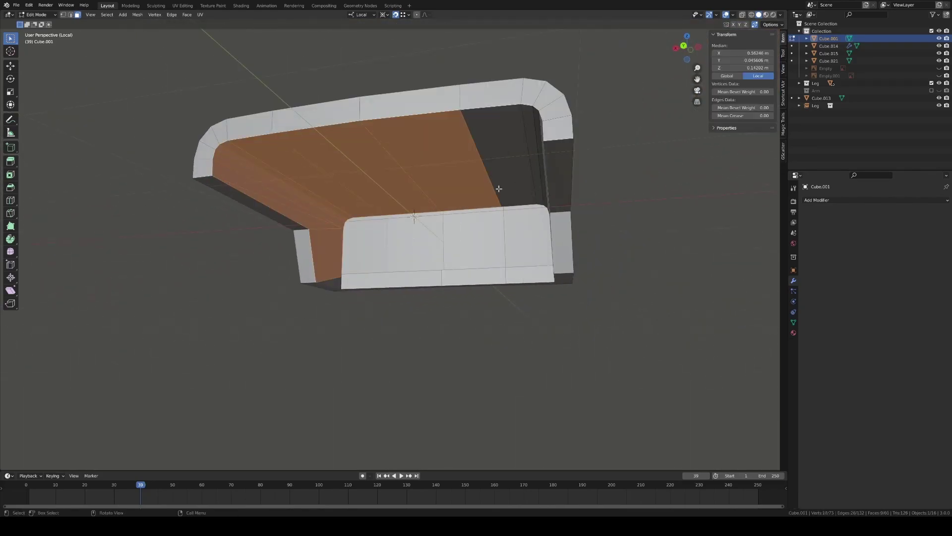
{"action": "middle_click_drag", "start_coordinate": [359, 182], "coordinate": [566, 202]}
{"action": "mouse_move", "coordinate": [344, 256]}
{"action": "middle_mouse_down"}
{"action": "mouse_move", "coordinate": [374, 266]}
{"action": "mouse_move", "coordinate": [393, 254]}
{"action": "mouse_move", "coordinate": [374, 276]}
{"action": "middle_mouse_up"}
{"action": "key", "text": "ctrl+KP_Add"}
Delete the selected underside faces, then add and apply a 0.12 m Solidify
{"action": "key", "text": "x"}
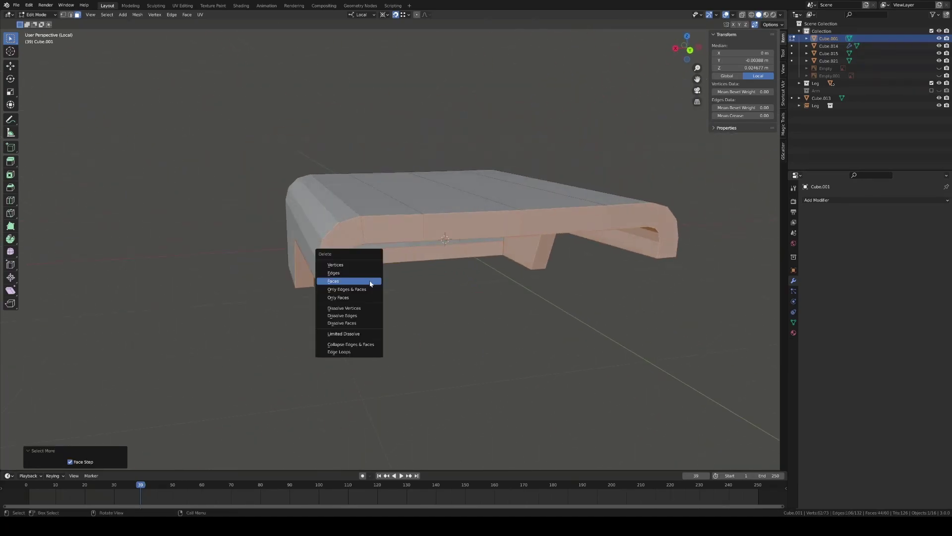
{"action": "left_click", "coordinate": [374, 276]}
{"action": "key", "text": "Tab"}
{"action": "left_click", "coordinate": [818, 200]}
{"action": "left_click", "coordinate": [807, 327]}
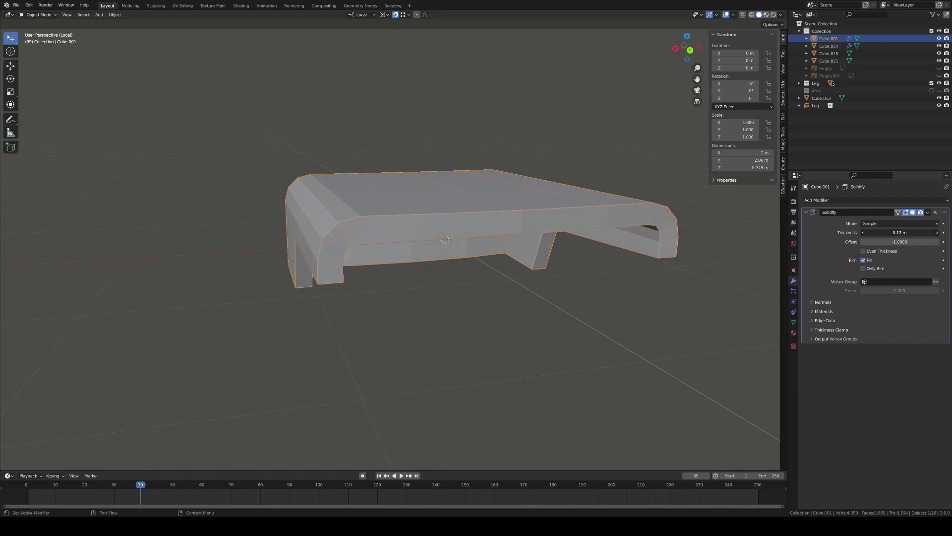
{"action": "mouse_move", "coordinate": [545, 278]}
{"action": "middle_mouse_down"}
{"action": "mouse_move", "coordinate": [644, 238]}
{"action": "mouse_move", "coordinate": [497, 223]}
{"action": "middle_mouse_up"}
{"action": "left_click", "coordinate": [927, 213]}
{"action": "key", "text": "KP_3"}
Move part of the shell's geometry vertically along Z in side view
{"action": "key", "text": "Tab"}
{"action": "key", "text": "alt+z"}
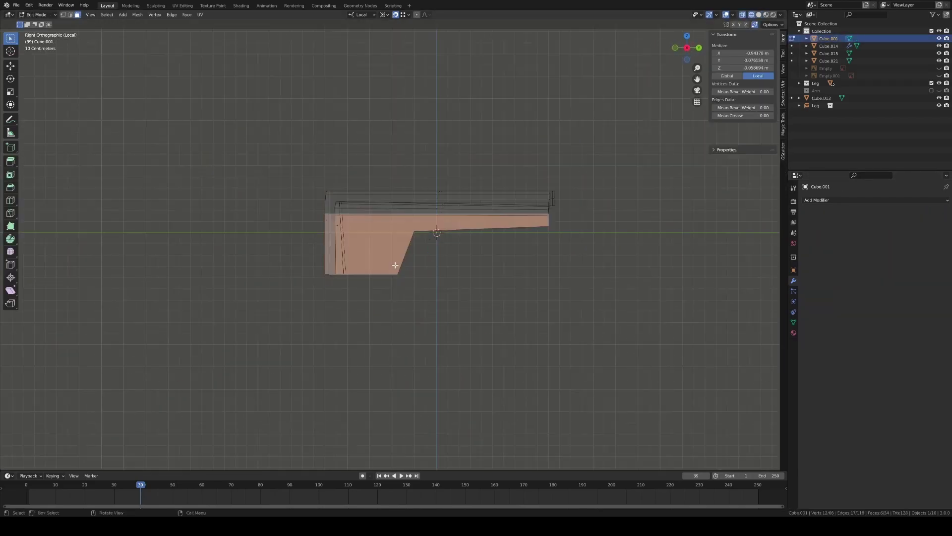
{"action": "key", "text": "g"}
{"action": "key", "text": "z"}
{"action": "key", "text": "z"}
{"action": "left_click", "coordinate": [417, 266]}
{"action": "key", "text": "Tab"}
{"action": "mouse_move", "coordinate": [417, 267]}
{"action": "middle_mouse_down"}
{"action": "mouse_move", "coordinate": [442, 248]}
{"action": "mouse_move", "coordinate": [417, 202]}
{"action": "mouse_move", "coordinate": [51, 140]}
{"action": "mouse_move", "coordinate": [370, 189]}
{"action": "middle_mouse_up"}
{"action": "key", "text": "alt+z"}
Add a new cube, scale it to 0.865, and shift it along Y
{"action": "key", "text": "ctrl+KP_7"}
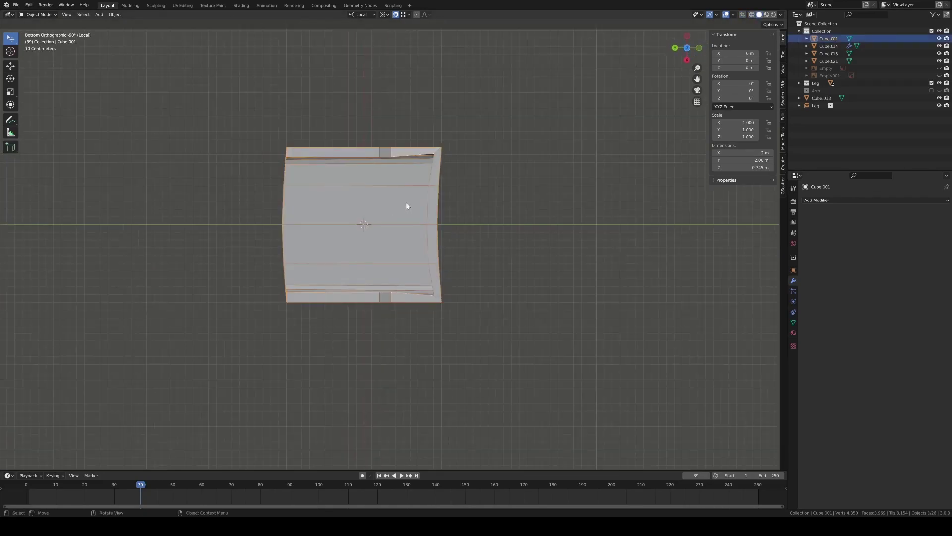
{"action": "key", "text": "shift+a"}
{"action": "left_click", "coordinate": [421, 217]}
{"action": "key", "text": "s"}
{"action": "left_click", "coordinate": [471, 229]}
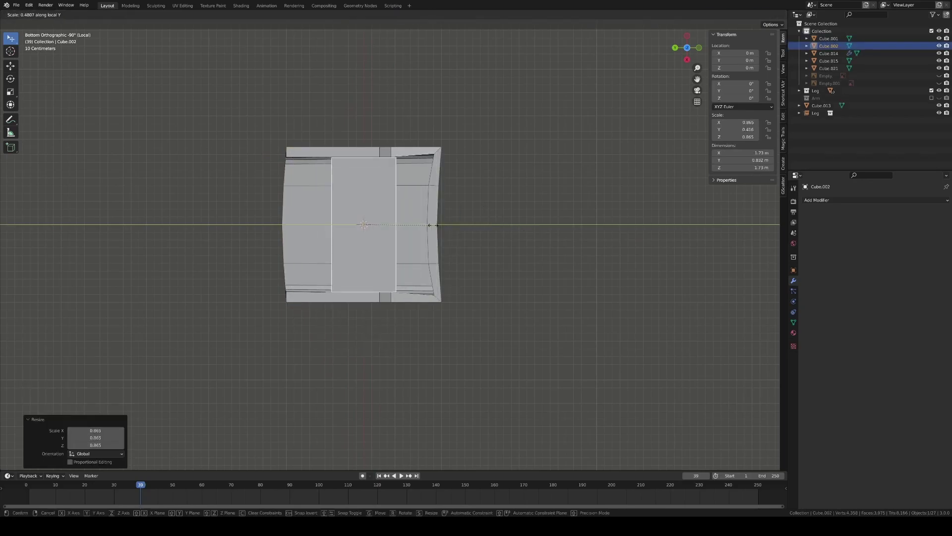
{"action": "key", "text": "g"}
{"action": "key", "text": "y"}
{"action": "left_click", "coordinate": [432, 226]}
Flatten the new cube on Z and lower it beneath the base
{"action": "middle_click_drag", "start_coordinate": [432, 224], "coordinate": [410, 291]}
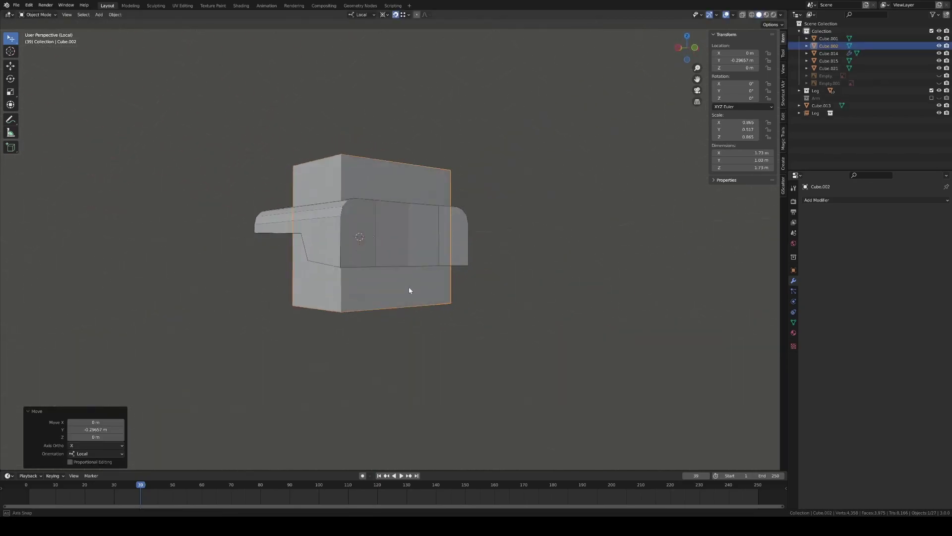
{"action": "key", "text": "s"}
{"action": "key", "text": "z"}
{"action": "left_click", "coordinate": [392, 266]}
{"action": "key", "text": "g"}
{"action": "key", "text": "z"}
{"action": "mouse_move", "coordinate": [397, 258]}
{"action": "middle_mouse_down"}
{"action": "mouse_move", "coordinate": [423, 210]}
{"action": "mouse_move", "coordinate": [477, 225]}
{"action": "mouse_move", "coordinate": [397, 204]}
{"action": "mouse_move", "coordinate": [386, 306]}
{"action": "middle_mouse_up"}
Delete the extra object and extrude one side of the new block by 0.823 m
{"action": "left_click", "coordinate": [386, 199]}
{"action": "key", "text": "Delete"}
{"action": "key", "text": "shift+z"}
{"action": "key", "text": "Tab"}
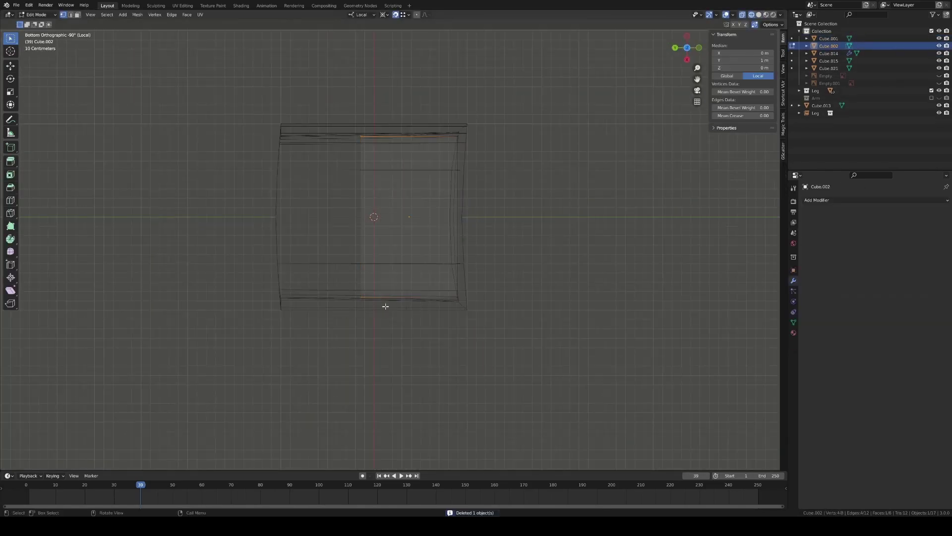
{"action": "left_click", "coordinate": [307, 141]}
{"action": "left_click_drag", "start_coordinate": [329, 102], "coordinate": [383, 330]}
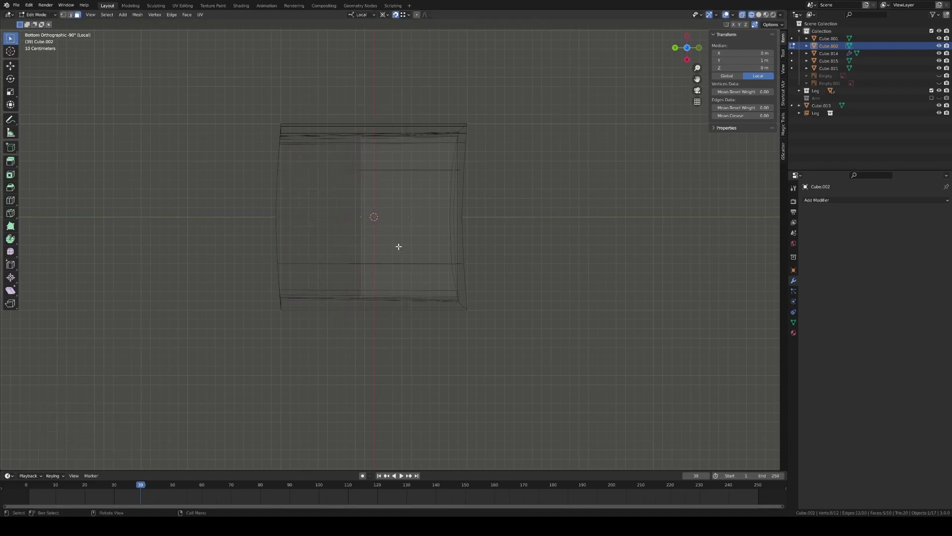
{"action": "left_click", "coordinate": [322, 246]}
{"action": "key", "text": "z"}
Add two loop cuts to the block and push the left edge loop outward
{"action": "key", "text": "ctrl+r"}
{"action": "scroll", "coordinate": [291, 208], "scroll_direction": "up", "scroll_amount": 1}
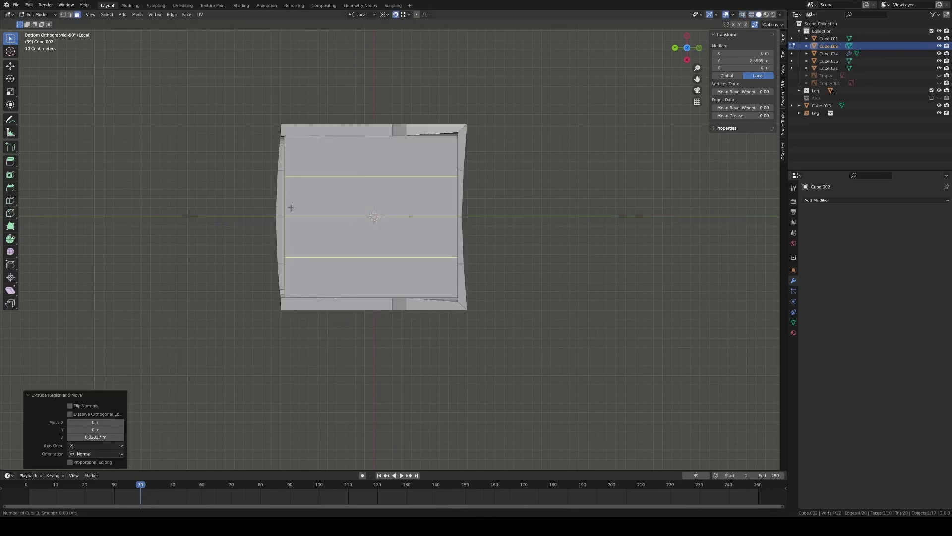
{"action": "key", "text": "alt+z"}
{"action": "left_click_drag", "start_coordinate": [230, 84], "coordinate": [312, 336]}
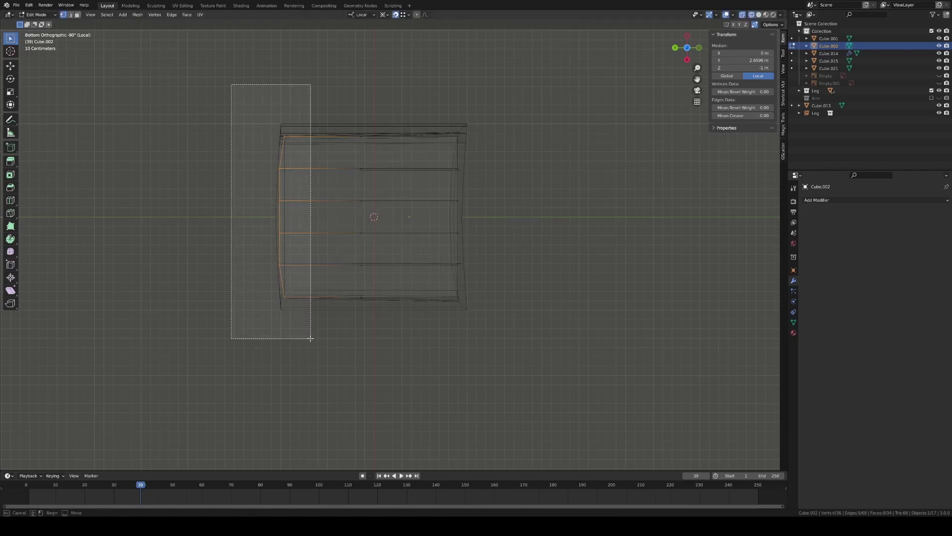
{"action": "key", "text": "g"}
{"action": "left_click", "coordinate": [250, 164]}
Merge overlapping vertices by distance and select the edge loop across the top
{"action": "left_click_drag", "start_coordinate": [263, 191], "coordinate": [332, 226]}
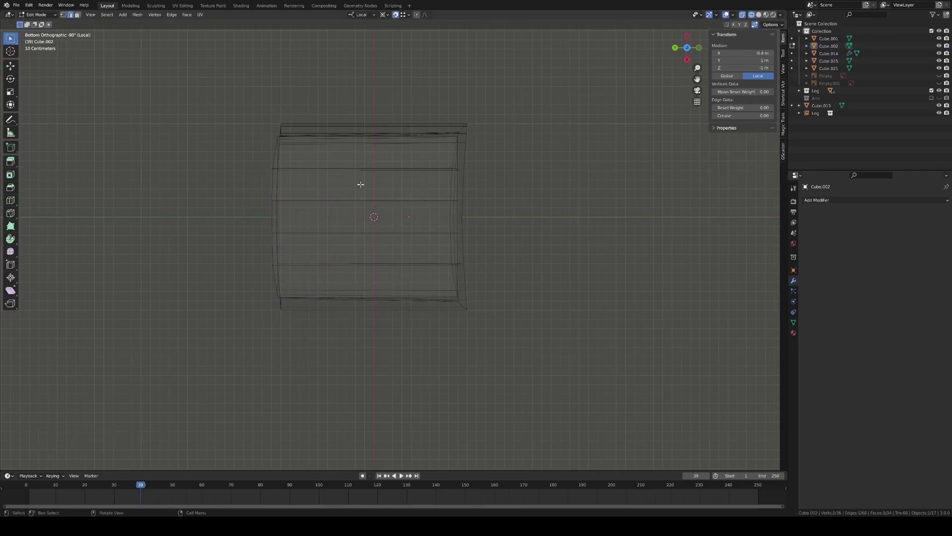
{"action": "middle_click_drag", "start_coordinate": [360, 184], "coordinate": [366, 176]}
{"action": "key", "text": "a"}
{"action": "key", "text": "n"}
{"action": "left_click", "coordinate": [353, 226]}
{"action": "left_click", "coordinate": [357, 178]}
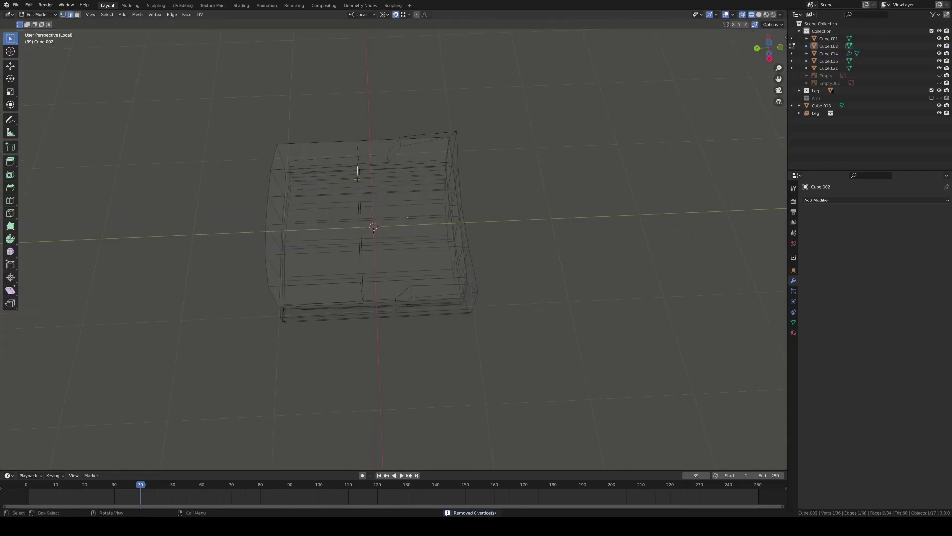
{"action": "left_click", "coordinate": [383, 177], "text": "alt"}
Move the edge loop along Y and bevel it into a narrow seam across the block
{"action": "key", "text": "alt+z"}
{"action": "middle_click_drag", "start_coordinate": [367, 258], "coordinate": [365, 228]}
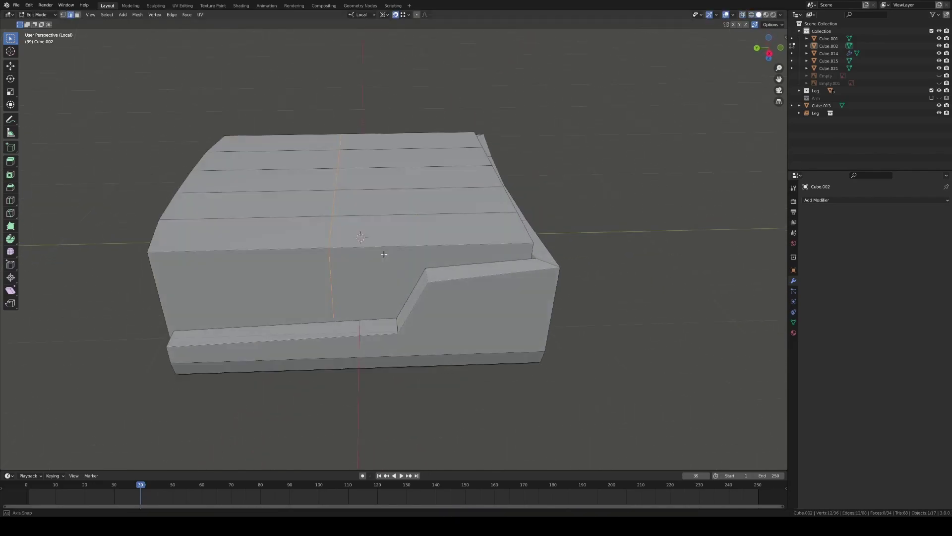
{"action": "key", "text": "g"}
{"action": "key", "text": "y"}
{"action": "left_click", "coordinate": [354, 229]}
{"action": "key", "text": "ctrl+b"}
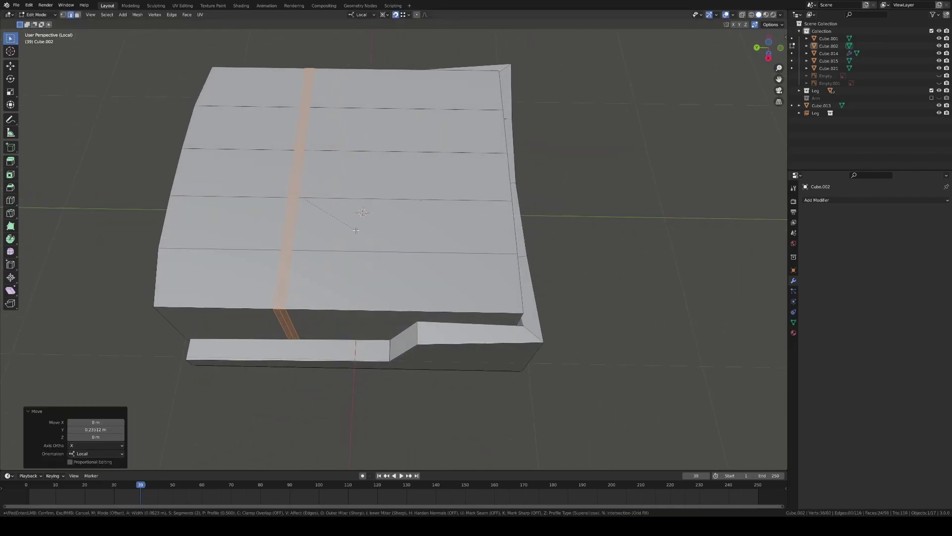
{"action": "left_click", "coordinate": [339, 238]}
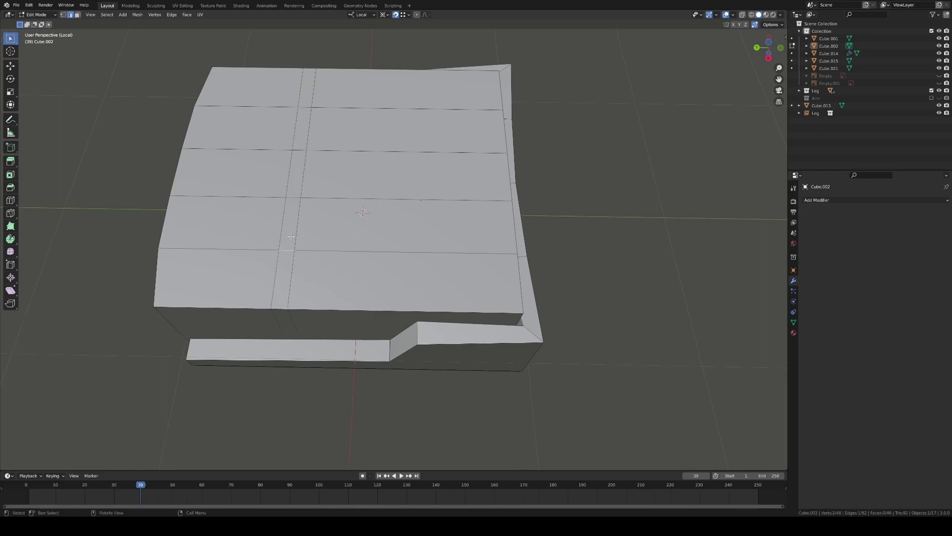
In bottom X-ray view, slide the bevelled loop along Y and select its face strip
{"action": "key", "text": "ctrl+KP_7"}
{"action": "key", "text": "alt+z"}
{"action": "left_click", "coordinate": [301, 170]}
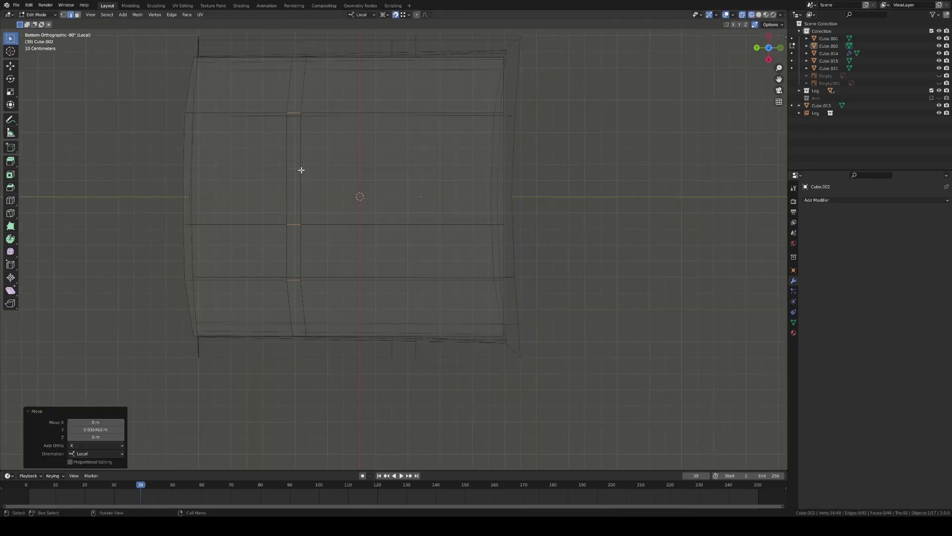
{"action": "left_click", "coordinate": [360, 224]}
{"action": "left_click", "coordinate": [292, 226], "text": "alt"}
Try extruding the bevelled strip, cancel it, and inspect the grooved block in Object Mode
{"action": "middle_click_drag", "start_coordinate": [293, 226], "coordinate": [362, 230]}
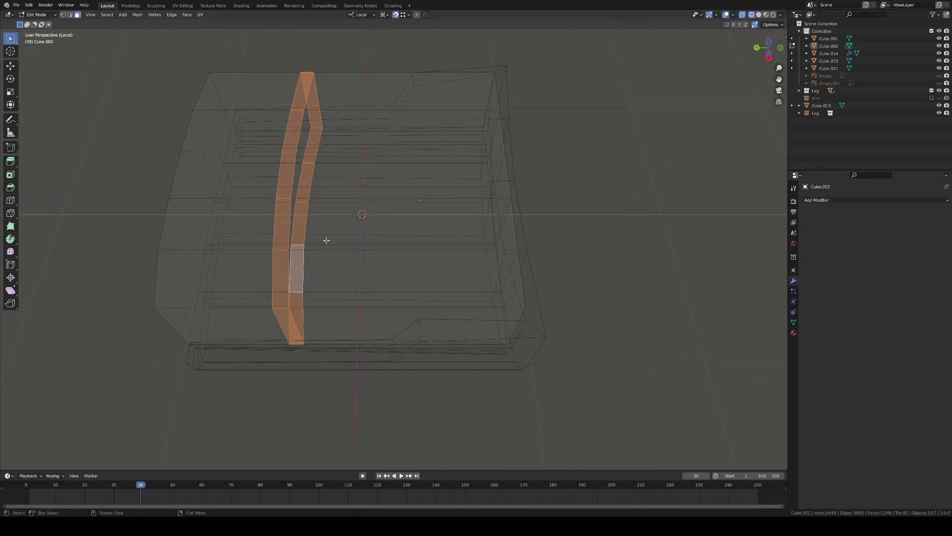
{"action": "key", "text": "z"}
{"action": "left_click", "coordinate": [414, 229]}
{"action": "key", "text": "alt+e"}
{"action": "key", "text": "Escape"}
{"action": "key", "text": "Tab"}
{"action": "scroll", "coordinate": [391, 218], "scroll_direction": "down", "scroll_amount": 4}
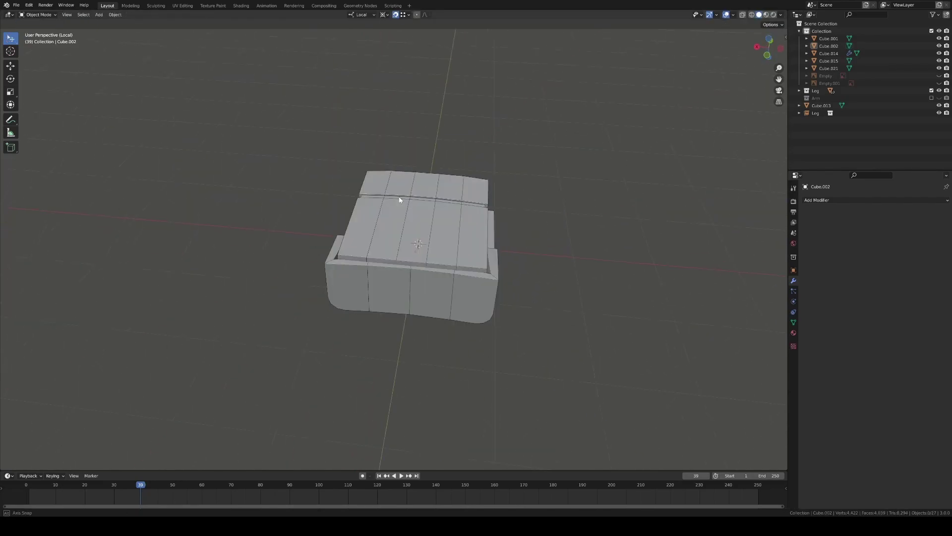
{"action": "mouse_move", "coordinate": [419, 241]}
{"action": "middle_mouse_down"}
{"action": "mouse_move", "coordinate": [437, 228]}
{"action": "mouse_move", "coordinate": [361, 261]}
{"action": "middle_mouse_up"}
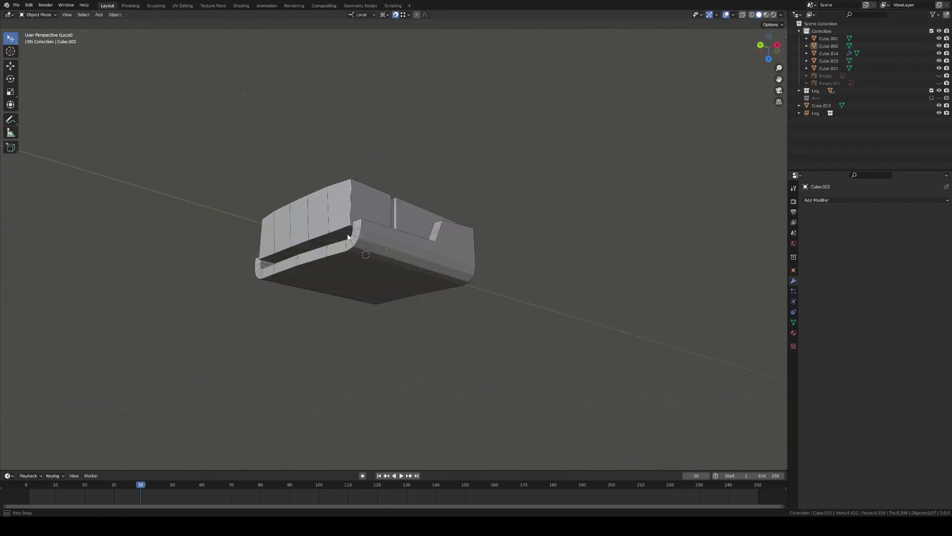
Recheck the groove from above in Edit Mode, then select the block's left-side edge in Object Mode
{"action": "key", "text": "Tab"}
{"action": "key", "text": "z"}
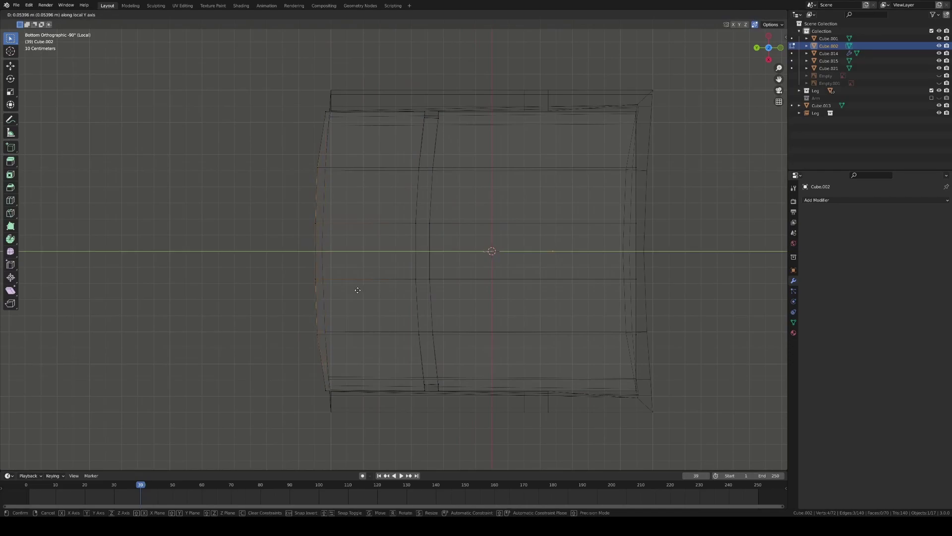
{"action": "left_click", "coordinate": [337, 252]}
{"action": "mouse_move", "coordinate": [337, 252]}
{"action": "middle_mouse_down"}
{"action": "mouse_move", "coordinate": [443, 245]}
{"action": "mouse_move", "coordinate": [498, 269]}
{"action": "mouse_move", "coordinate": [472, 270]}
{"action": "mouse_move", "coordinate": [465, 280]}
{"action": "mouse_move", "coordinate": [474, 244]}
{"action": "mouse_move", "coordinate": [414, 241]}
{"action": "mouse_move", "coordinate": [447, 177]}
{"action": "mouse_move", "coordinate": [383, 251]}
{"action": "middle_mouse_up"}
{"action": "key", "text": "Tab"}
{"action": "left_click", "coordinate": [364, 273]}
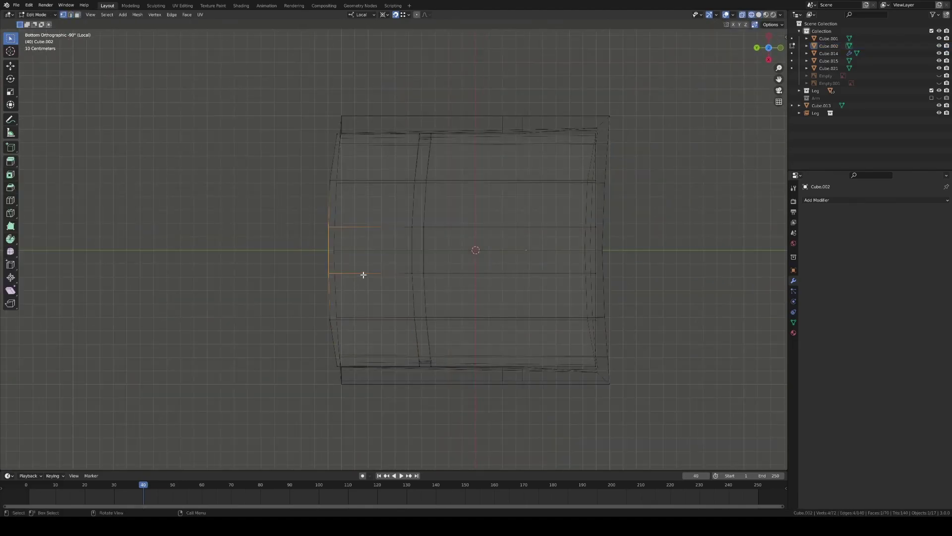
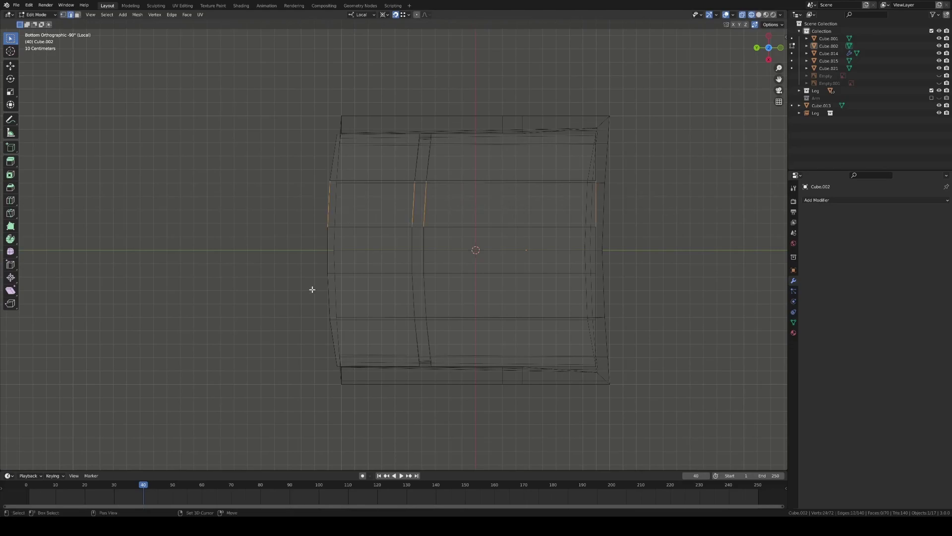
Merge overlapping vertices on the hip block and dissolve the extra underside edges
{"action": "left_click", "coordinate": [507, 296]}
{"action": "key", "text": "z"}
{"action": "mouse_move", "coordinate": [508, 297]}
{"action": "middle_mouse_down"}
{"action": "mouse_move", "coordinate": [557, 244]}
{"action": "mouse_move", "coordinate": [452, 242]}
{"action": "middle_mouse_up"}
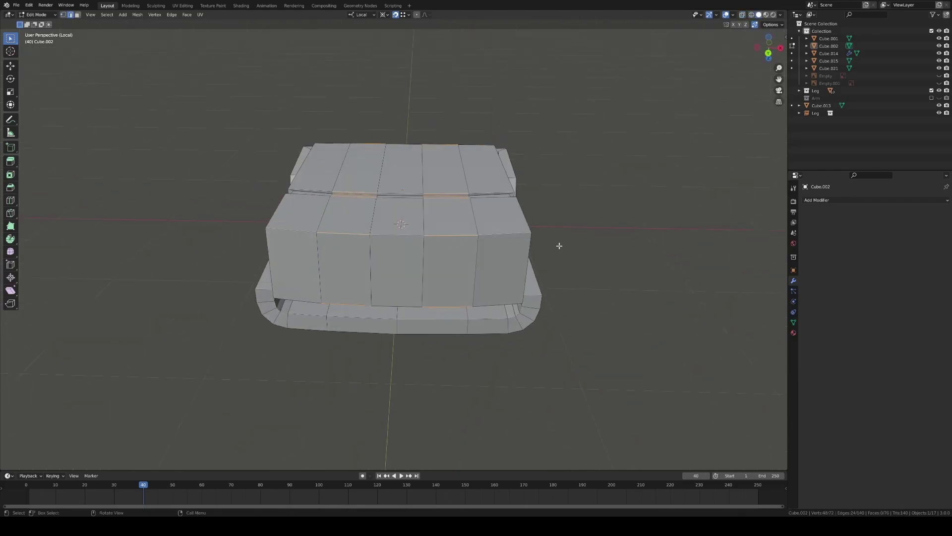
{"action": "middle_click_drag", "start_coordinate": [325, 209], "coordinate": [417, 224], "text": "alt"}
{"action": "left_click", "coordinate": [413, 232]}
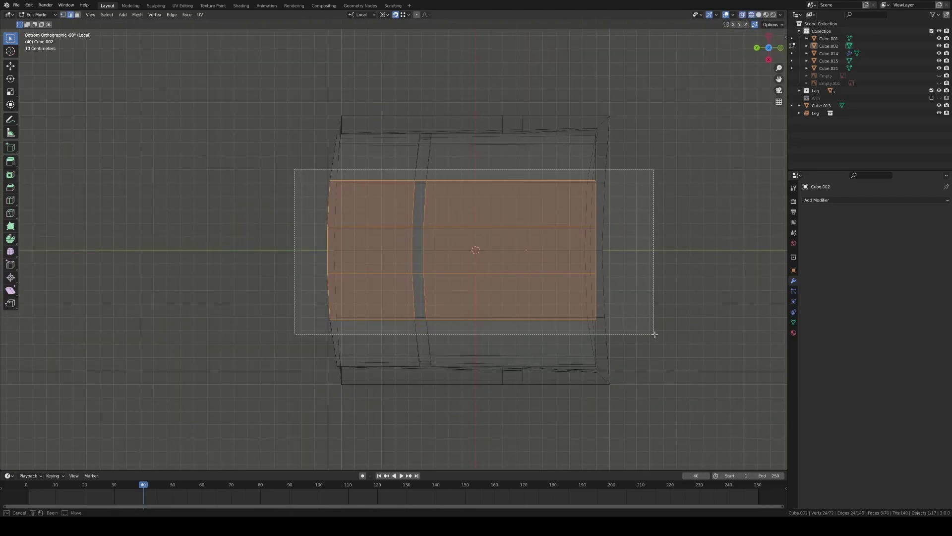
{"action": "left_click_drag", "start_coordinate": [407, 324], "coordinate": [444, 182]}
{"action": "scroll", "coordinate": [317, 174], "scroll_direction": "down", "scroll_amount": 3}
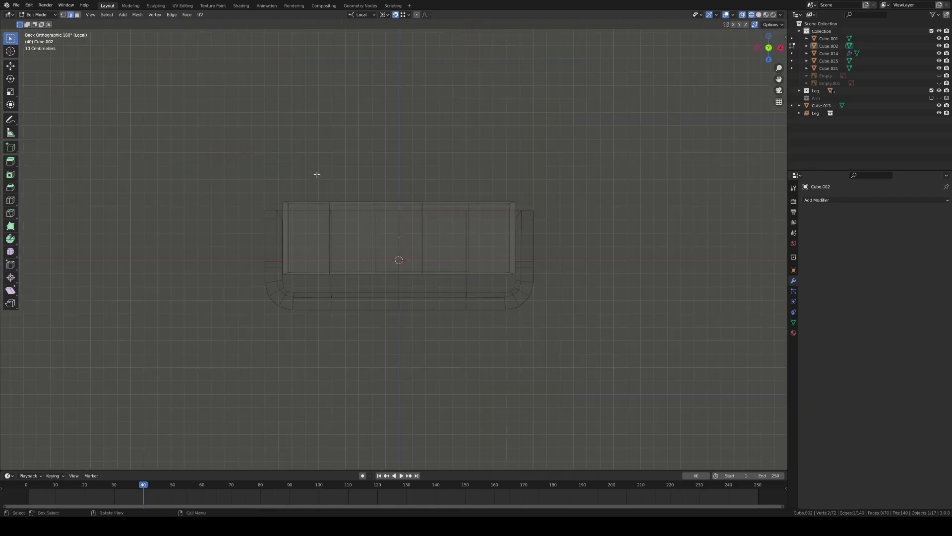
{"action": "left_click", "coordinate": [397, 178]}
{"action": "mouse_move", "coordinate": [397, 178]}
{"action": "middle_mouse_down"}
{"action": "mouse_move", "coordinate": [431, 242]}
{"action": "mouse_move", "coordinate": [394, 240]}
{"action": "mouse_move", "coordinate": [368, 279]}
{"action": "mouse_move", "coordinate": [551, 206]}
{"action": "middle_mouse_up"}
{"action": "key", "text": "x"}
{"action": "left_click", "coordinate": [424, 223]}
{"action": "key", "text": "shift+z"}
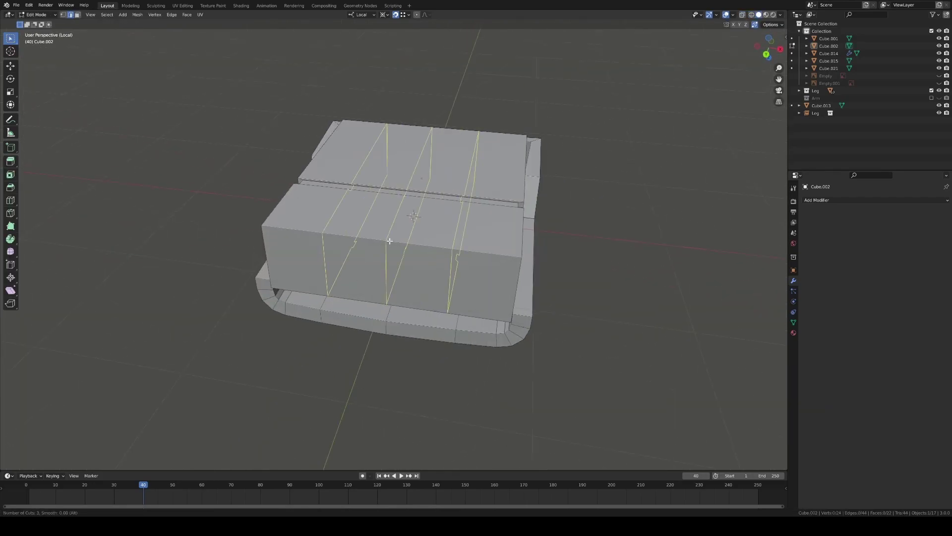
Add a loop cut across the hip block, shift the underside face band, and save
{"action": "left_click", "coordinate": [390, 241]}
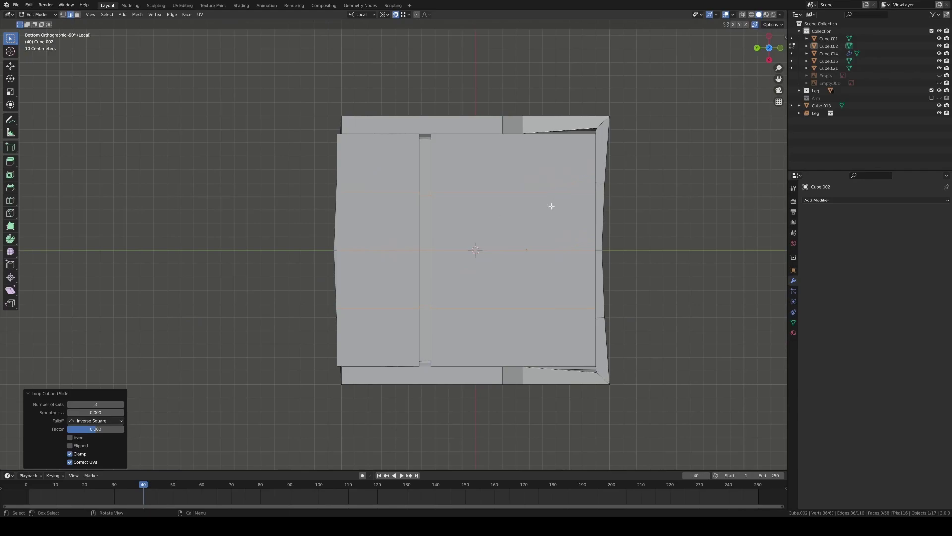
{"action": "key", "text": "1"}
{"action": "left_click", "coordinate": [520, 250]}
{"action": "key", "text": "shift+z"}
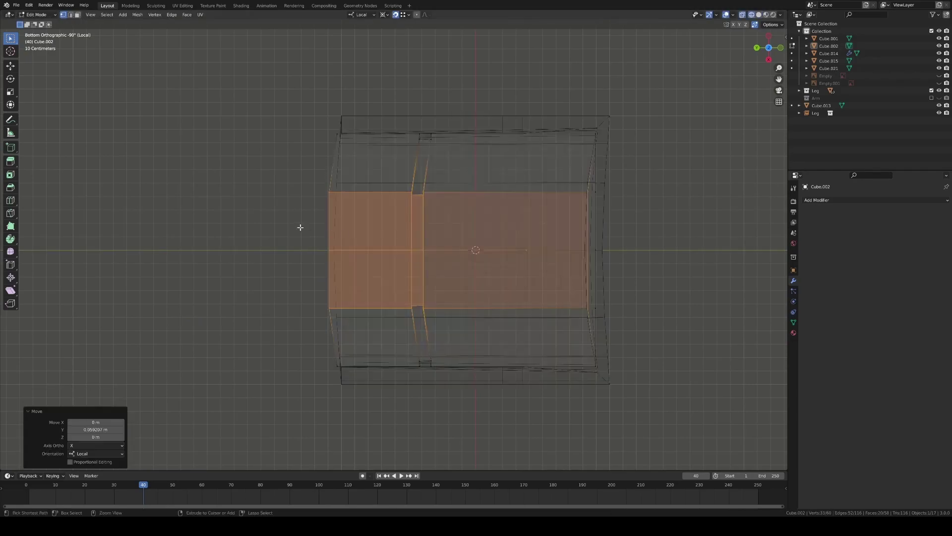
{"action": "key", "text": "alt+a"}
{"action": "key", "text": "z"}
{"action": "left_click", "coordinate": [511, 265]}
{"action": "mouse_move", "coordinate": [510, 266]}
{"action": "middle_mouse_down"}
{"action": "mouse_move", "coordinate": [421, 289]}
{"action": "mouse_move", "coordinate": [445, 299]}
{"action": "mouse_move", "coordinate": [380, 260]}
{"action": "mouse_move", "coordinate": [421, 276]}
{"action": "middle_mouse_up"}
{"action": "key", "text": "Tab"}
{"action": "key", "text": "ctrl+s"}
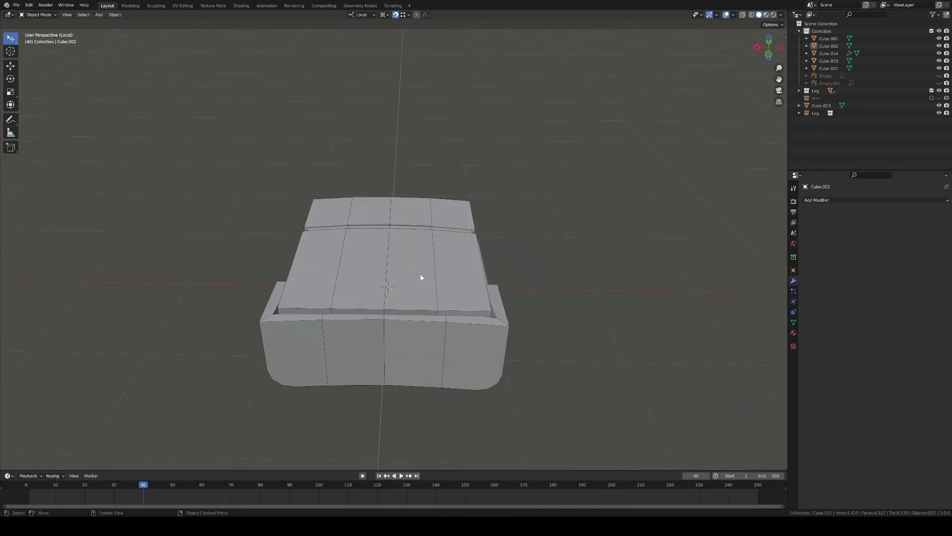
Add a small cube and position it beside the hip block along Z
{"action": "key", "text": "ctrl+7"}
{"action": "key", "text": "shift+a"}
{"action": "left_click", "coordinate": [463, 320]}
{"action": "key", "text": "s"}
{"action": "left_click", "coordinate": [422, 293]}
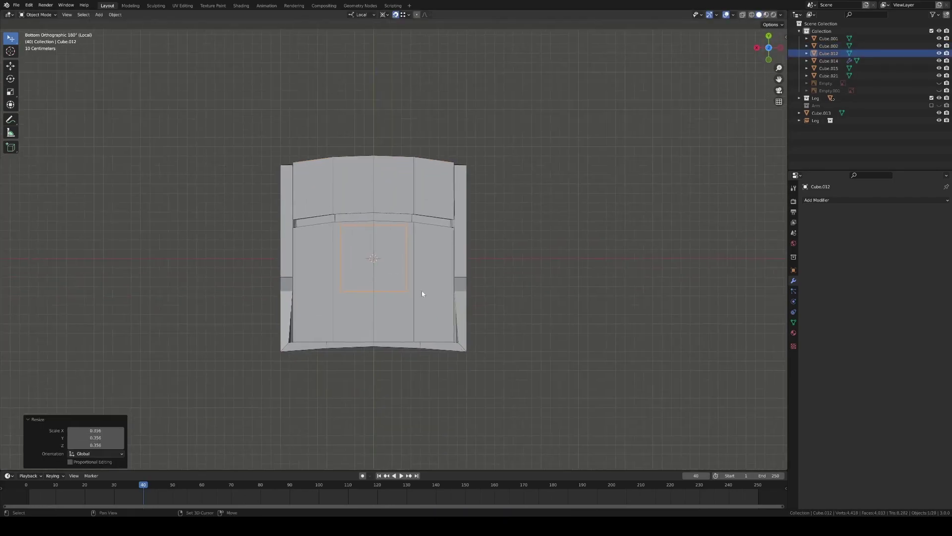
{"action": "left_click", "coordinate": [426, 322]}
{"action": "middle_click_drag", "start_coordinate": [426, 322], "coordinate": [486, 289]}
{"action": "key", "text": "ctrl+7"}
{"action": "key", "text": "g"}
{"action": "key", "text": "z"}
{"action": "key", "text": "z"}
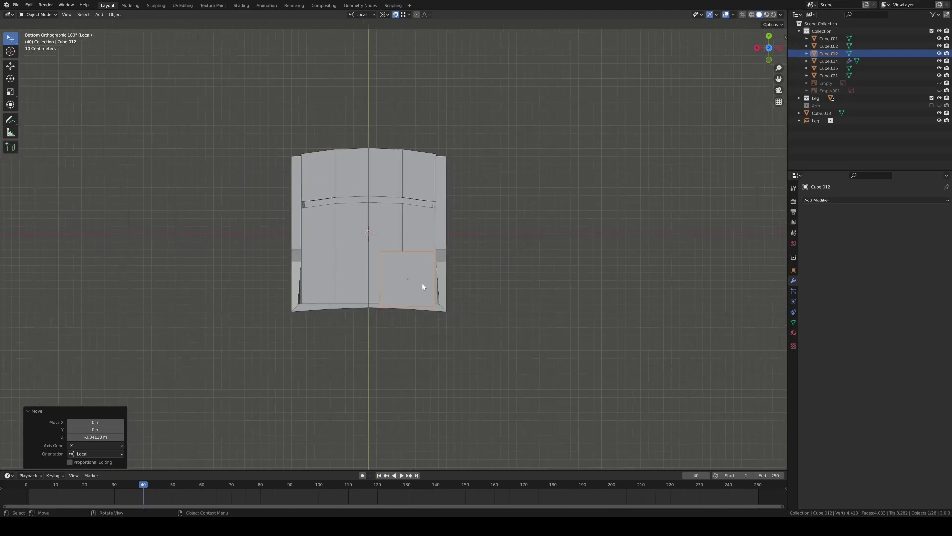
{"action": "left_click", "coordinate": [377, 268]}
{"action": "key", "text": "shift+z"}
Slant the new panel's top edge and shift its left edges along X
{"action": "key", "text": "Tab"}
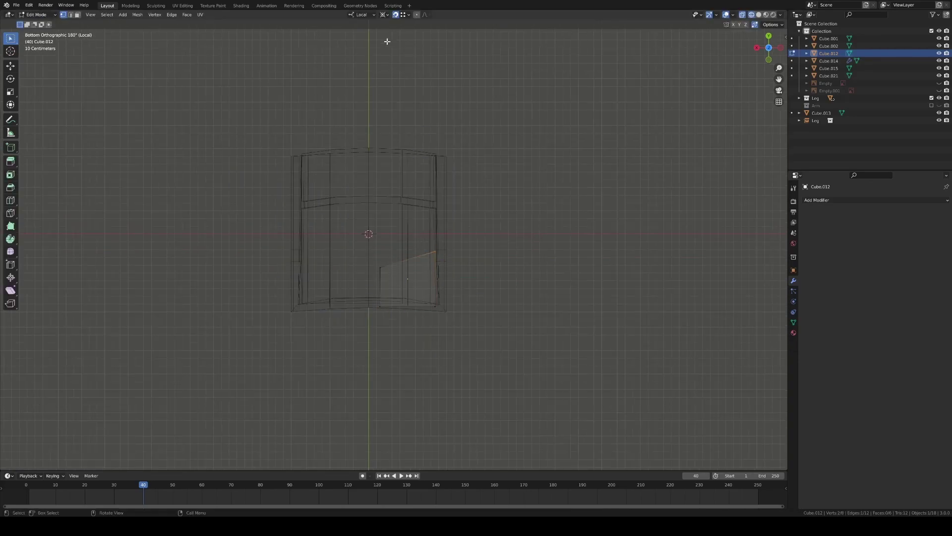
{"action": "key", "text": "g"}
{"action": "left_click", "coordinate": [453, 281]}
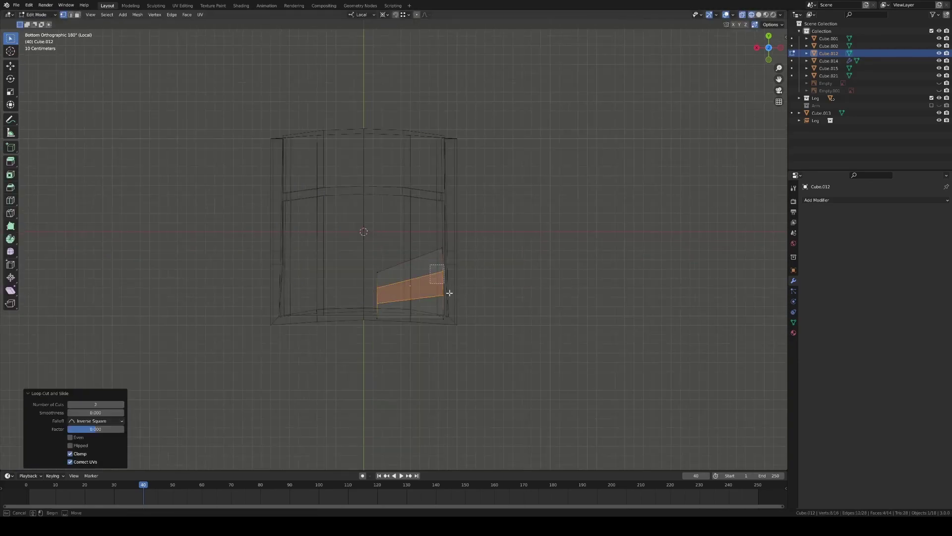
{"action": "left_click_drag", "start_coordinate": [449, 293], "coordinate": [450, 292]}
{"action": "key", "text": "g"}
{"action": "key", "text": "x"}
{"action": "left_click", "coordinate": [466, 293]}
{"action": "left_click_drag", "start_coordinate": [382, 303], "coordinate": [383, 303]}
{"action": "key", "text": "g"}
{"action": "key", "text": "x"}
{"action": "left_click", "coordinate": [393, 300]}
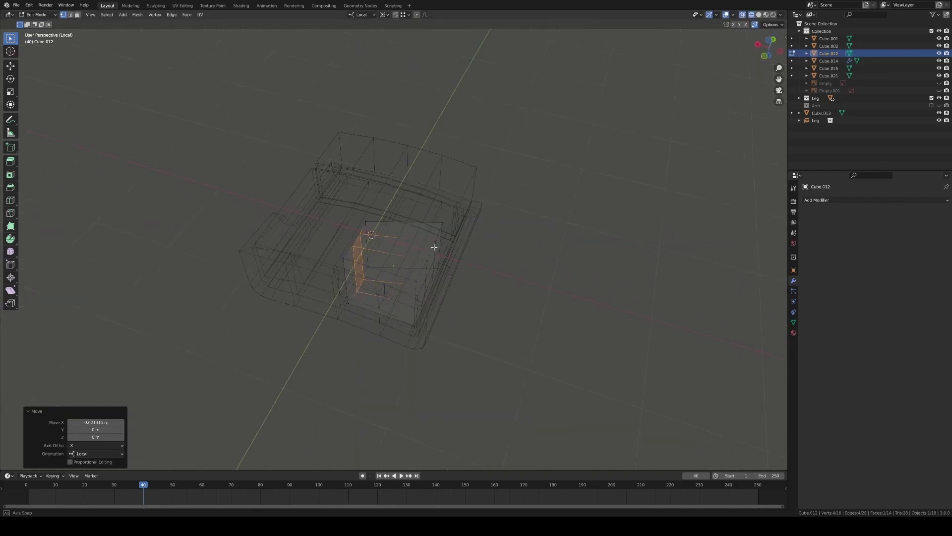
Extrude the panel's top faces upward and scale them inward
{"action": "middle_click_drag", "start_coordinate": [434, 247], "coordinate": [442, 207]}
{"action": "key", "text": "z"}
{"action": "left_click", "coordinate": [347, 220]}
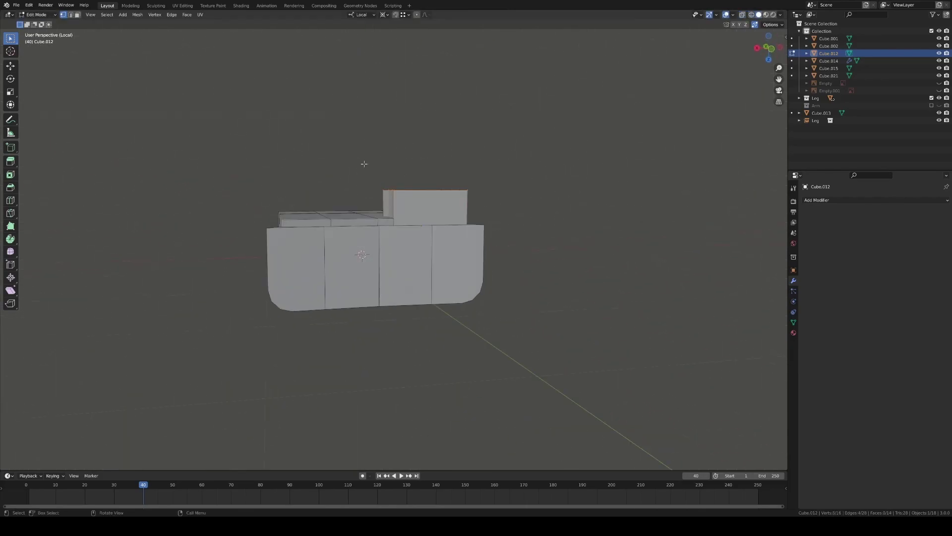
{"action": "mouse_move", "coordinate": [364, 163]}
{"action": "middle_mouse_down"}
{"action": "mouse_move", "coordinate": [493, 206]}
{"action": "mouse_move", "coordinate": [467, 231]}
{"action": "middle_mouse_up"}
{"action": "key", "text": "3"}
{"action": "scroll", "coordinate": [467, 230], "scroll_direction": "up", "scroll_amount": 3}
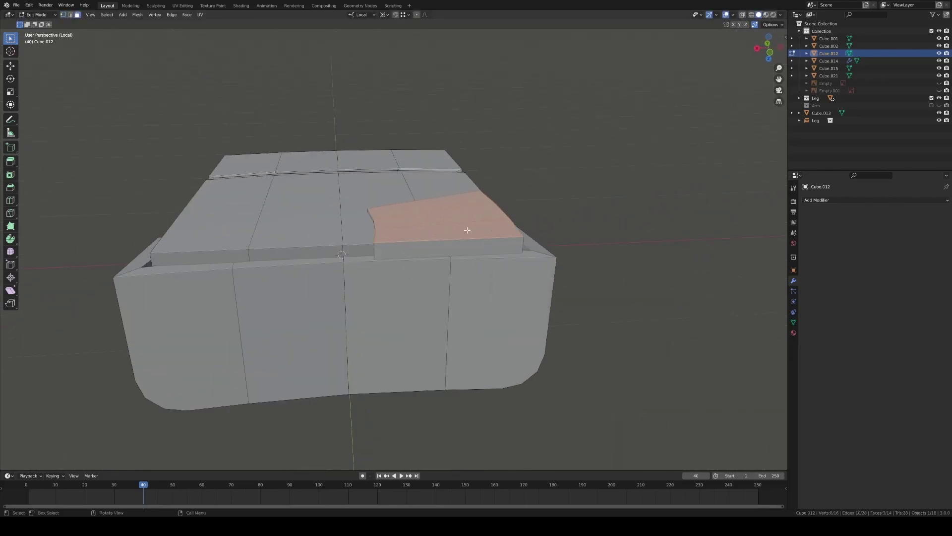
{"action": "key", "text": "e"}
{"action": "left_click", "coordinate": [481, 228]}
{"action": "key", "text": "s"}
Enlarge the slanted panel and move it into position on the hip block
{"action": "key", "text": "Tab"}
{"action": "key", "text": "ctrl+KP_7"}
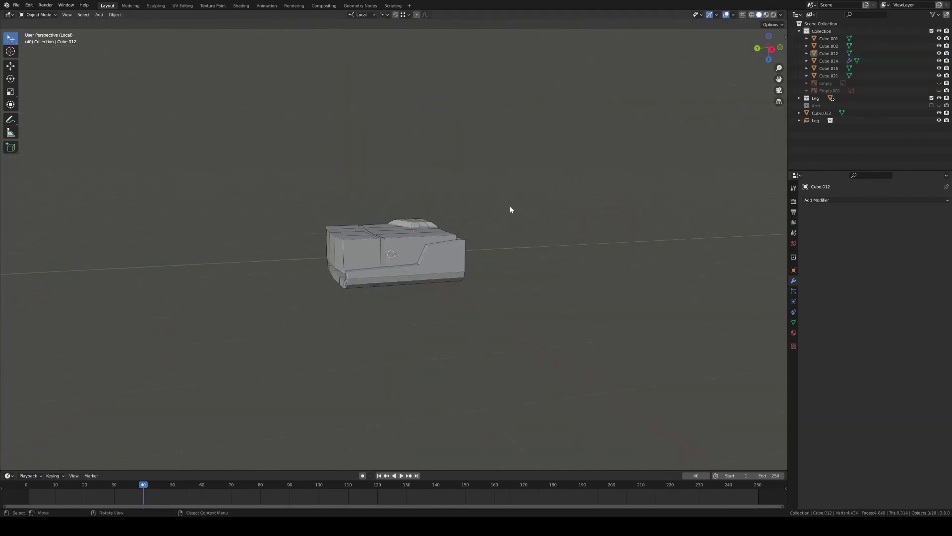
{"action": "left_click", "coordinate": [408, 272]}
{"action": "scroll", "coordinate": [421, 269], "scroll_direction": "up", "scroll_amount": 1}
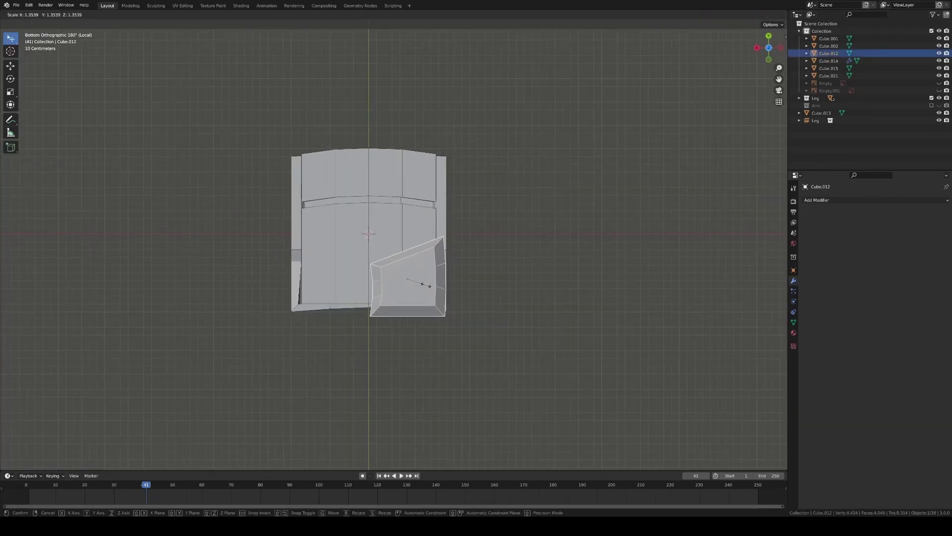
{"action": "left_click", "coordinate": [422, 281]}
{"action": "key", "text": "g"}
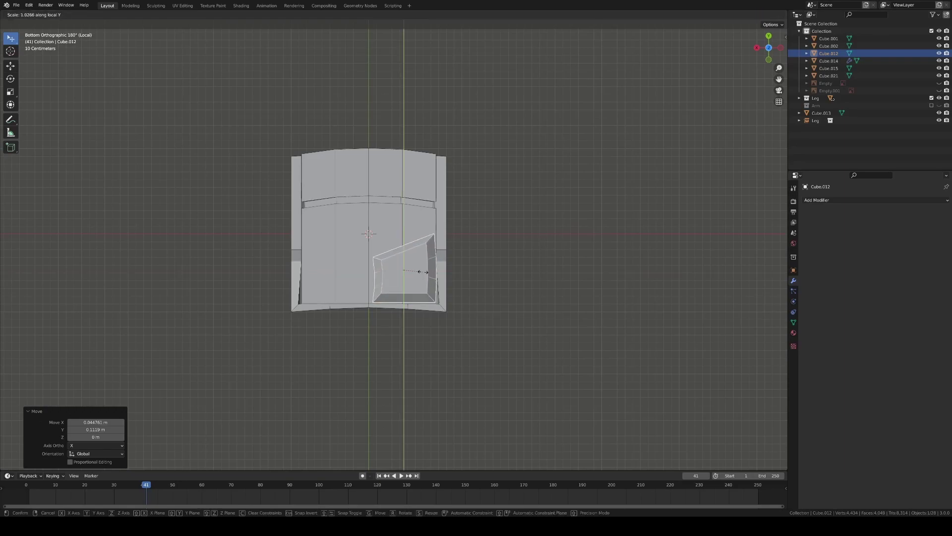
{"action": "key", "text": "Tab"}
{"action": "key", "text": "alt+q"}
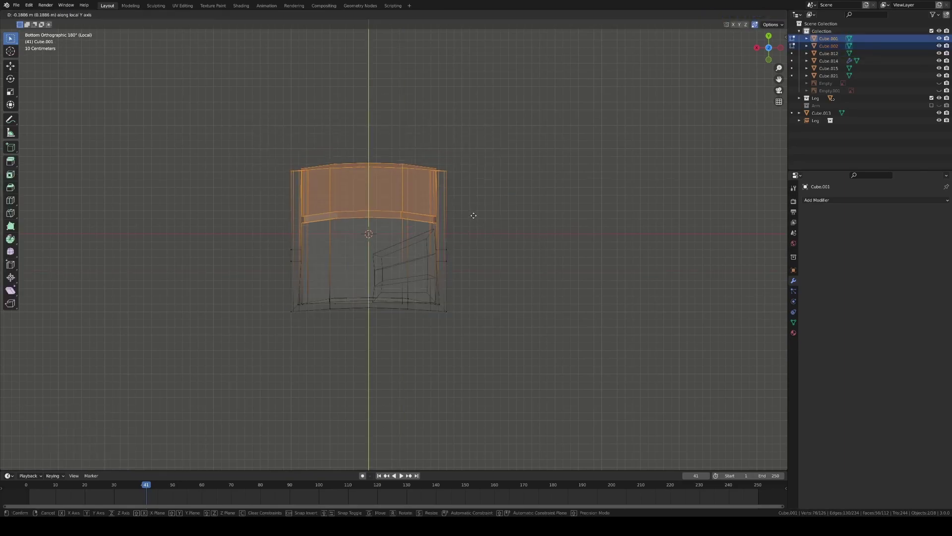
Add a Mirror modifier to the slanted panel, set its axis, and apply it
{"action": "left_click", "coordinate": [818, 200]}
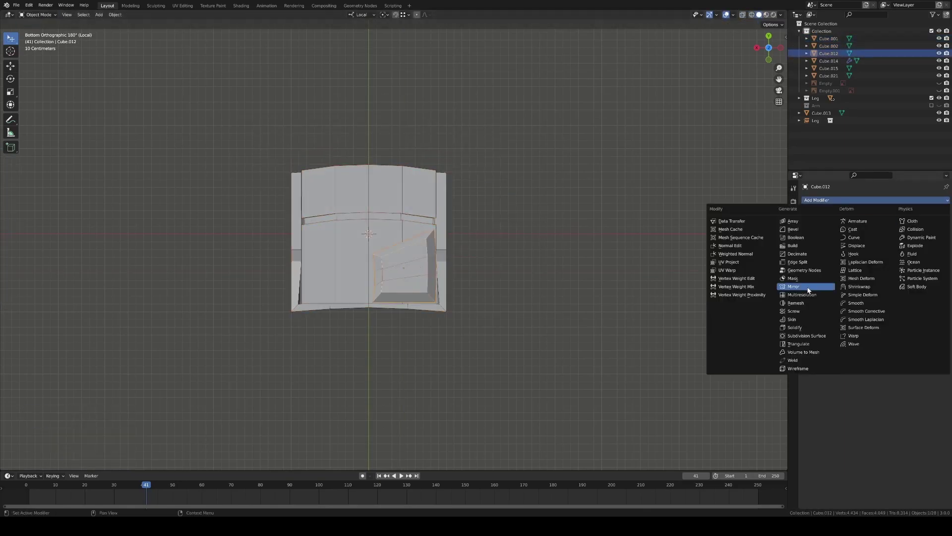
{"action": "left_click", "coordinate": [794, 291]}
{"action": "key", "text": "ctrl+a"}
{"action": "left_click", "coordinate": [899, 223]}
{"action": "left_click", "coordinate": [873, 223]}
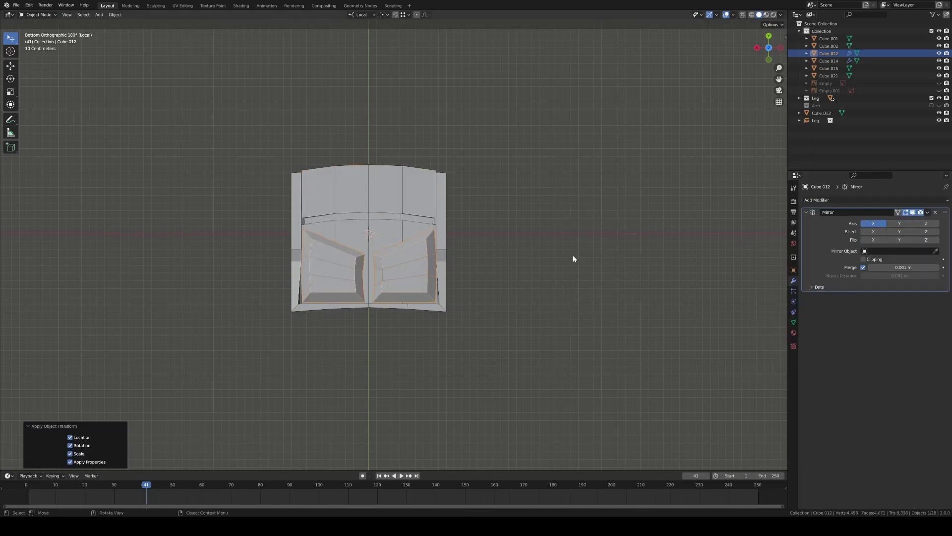
{"action": "key", "text": "ctrl+a"}
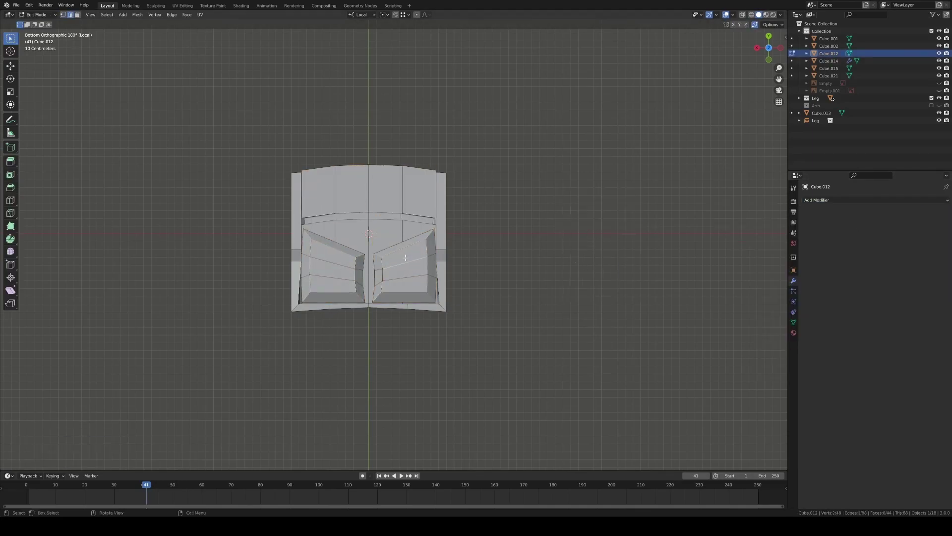
Separate the left pocket and tilt, move and shrink it into a hip flap
{"action": "key", "text": "p"}
{"action": "mouse_move", "coordinate": [405, 258]}
{"action": "middle_mouse_down"}
{"action": "mouse_move", "coordinate": [368, 245]}
{"action": "mouse_move", "coordinate": [384, 283]}
{"action": "middle_mouse_up"}
{"action": "left_click", "coordinate": [369, 250]}
{"action": "key", "text": "KP_1"}
{"action": "key", "text": "g"}
{"action": "left_click", "coordinate": [327, 192]}
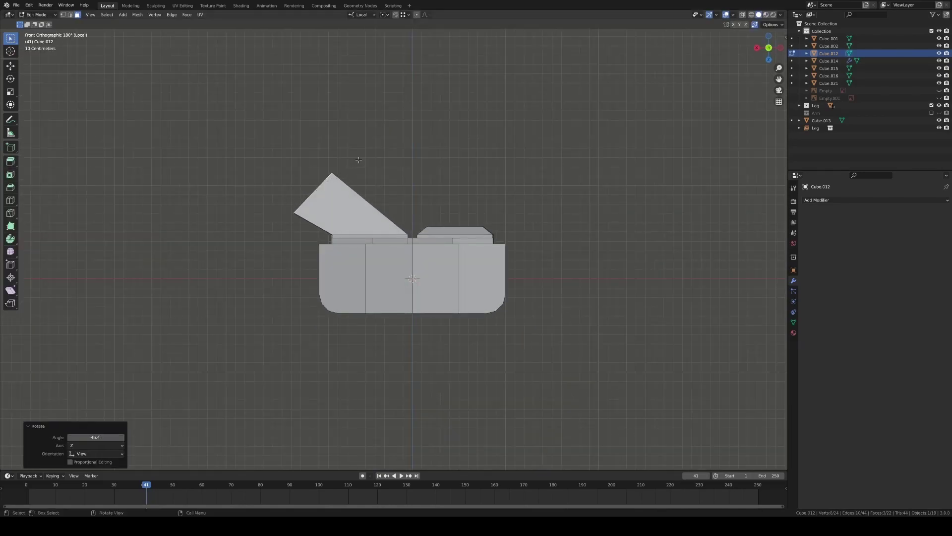
{"action": "key", "text": "s"}
{"action": "left_click", "coordinate": [350, 171]}
{"action": "mouse_move", "coordinate": [349, 171]}
{"action": "middle_mouse_down"}
{"action": "mouse_move", "coordinate": [524, 244]}
{"action": "mouse_move", "coordinate": [443, 244]}
{"action": "mouse_move", "coordinate": [476, 238]}
{"action": "middle_mouse_up"}
Reshape the hip flap by moving one of its vertices twice
{"action": "key", "text": "1"}
{"action": "left_click_drag", "start_coordinate": [477, 238], "coordinate": [480, 236]}
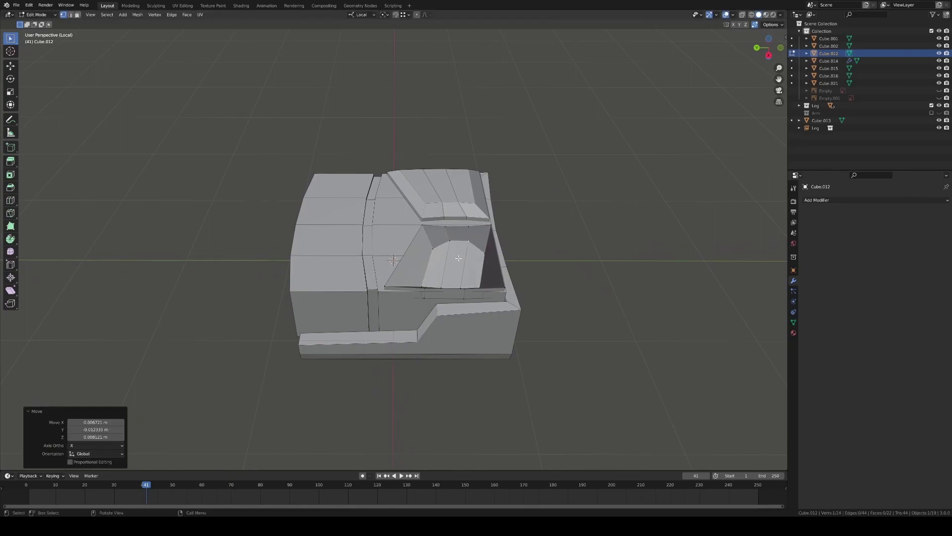
{"action": "key", "text": "g"}
{"action": "left_click", "coordinate": [459, 255]}
{"action": "key", "text": "g"}
{"action": "left_click", "coordinate": [461, 251]}
{"action": "mouse_move", "coordinate": [462, 250]}
{"action": "middle_mouse_down"}
{"action": "mouse_move", "coordinate": [376, 235]}
{"action": "mouse_move", "coordinate": [487, 226]}
{"action": "mouse_move", "coordinate": [336, 246]}
{"action": "mouse_move", "coordinate": [360, 267]}
{"action": "middle_mouse_up"}
Inset four end faces of Cube.002 individually by 0.0381 m
{"action": "key", "text": "Tab"}
{"action": "scroll", "coordinate": [336, 246], "scroll_direction": "up", "scroll_amount": 3}
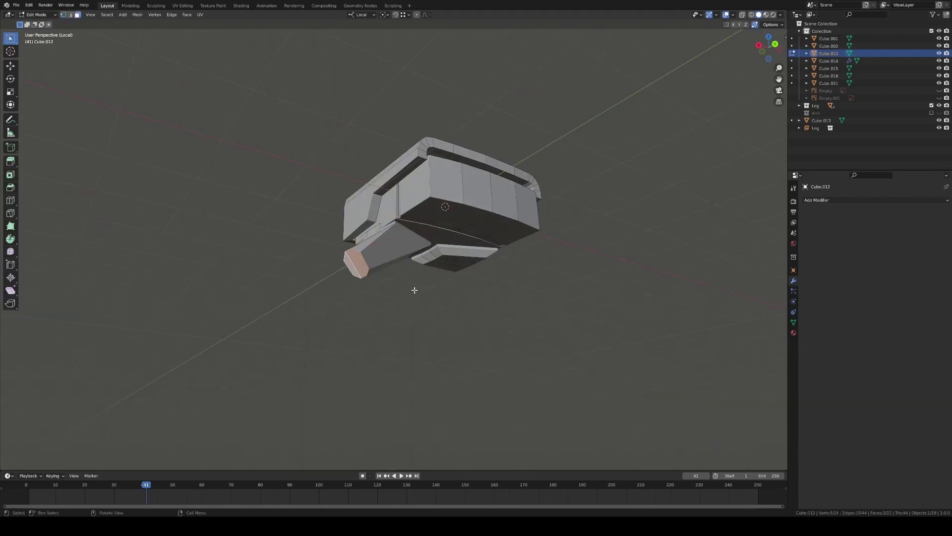
{"action": "key", "text": "Tab"}
{"action": "middle_click_drag", "start_coordinate": [436, 263], "coordinate": [370, 274]}
{"action": "left_click", "coordinate": [423, 251], "text": "shift"}
{"action": "left_click", "coordinate": [452, 258], "text": "shift"}
{"action": "mouse_move", "coordinate": [424, 251]}
{"action": "middle_mouse_down"}
{"action": "mouse_move", "coordinate": [453, 258]}
{"action": "mouse_move", "coordinate": [377, 262]}
{"action": "middle_mouse_up"}
{"action": "left_click", "coordinate": [449, 260]}
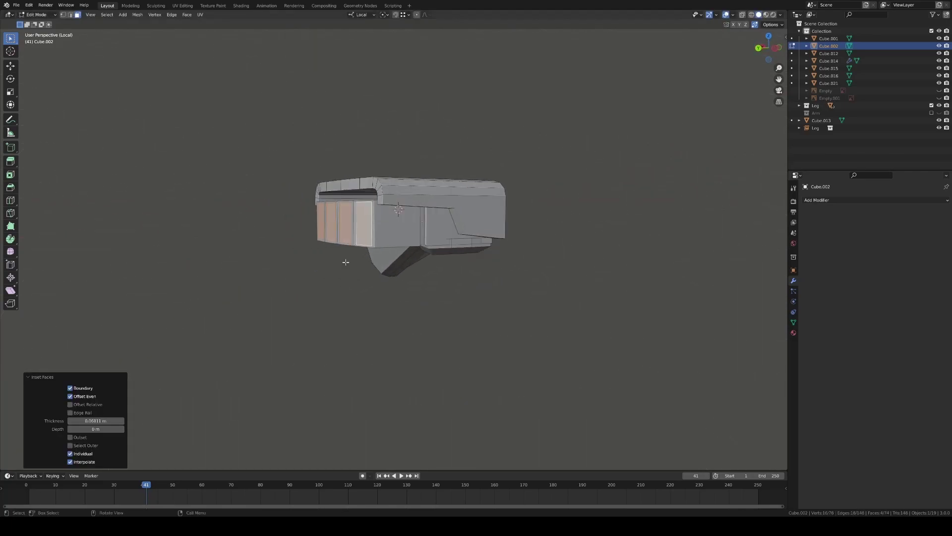
Scale the separated flap piece along Z to adjust its height
{"action": "key", "text": "Tab"}
{"action": "left_click", "coordinate": [381, 261], "text": "shift"}
{"action": "key", "text": "s"}
{"action": "key", "text": "z"}
{"action": "key", "text": "z"}
{"action": "left_click", "coordinate": [508, 264]}
{"action": "mouse_move", "coordinate": [470, 253]}
{"action": "middle_mouse_down"}
{"action": "mouse_move", "coordinate": [427, 260]}
{"action": "mouse_move", "coordinate": [474, 248]}
{"action": "mouse_move", "coordinate": [422, 248]}
{"action": "mouse_move", "coordinate": [402, 298]}
{"action": "middle_mouse_up"}
Select the hip block's front faces and extrude them outward
{"action": "left_click", "coordinate": [426, 260]}
{"action": "key", "text": "Tab"}
{"action": "scroll", "coordinate": [389, 248], "scroll_direction": "up", "scroll_amount": 3}
{"action": "left_click", "coordinate": [391, 252]}
{"action": "left_click", "coordinate": [421, 237], "text": "ctrl"}
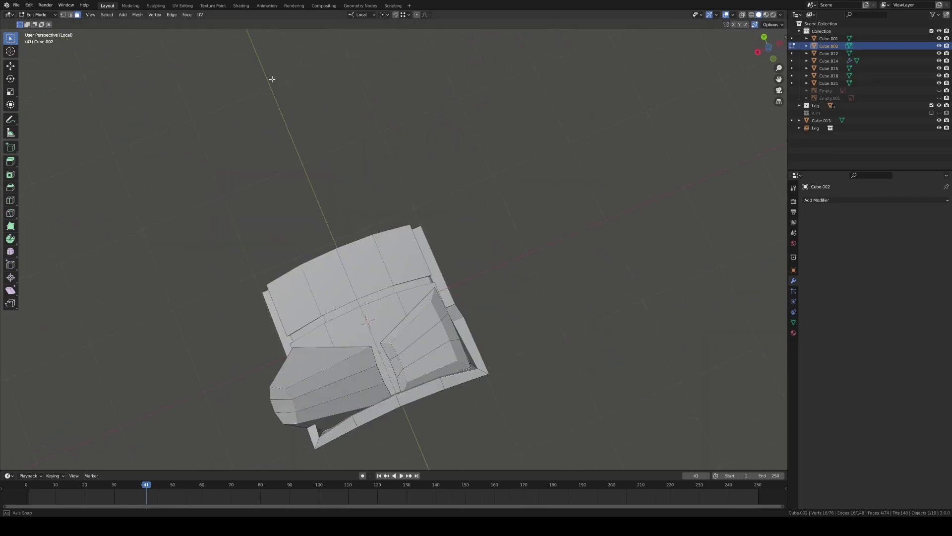
{"action": "scroll", "coordinate": [402, 297], "scroll_direction": "down", "scroll_amount": 1, "text": "alt"}
{"action": "left_click", "coordinate": [415, 259]}
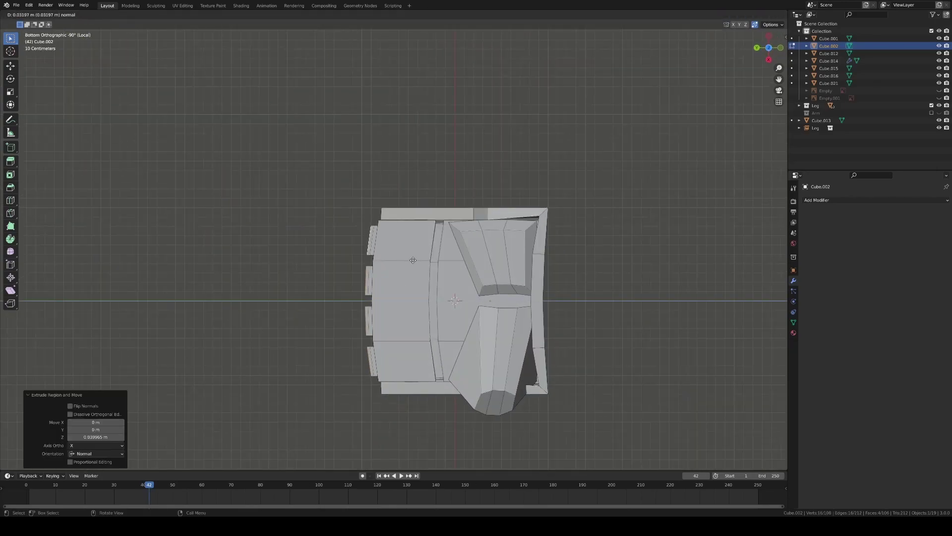
Enlarge the extruded faces and confirm the extrusion
{"action": "middle_click_drag", "start_coordinate": [383, 248], "coordinate": [412, 281]}
{"action": "key", "text": "s"}
{"action": "left_click", "coordinate": [411, 281]}
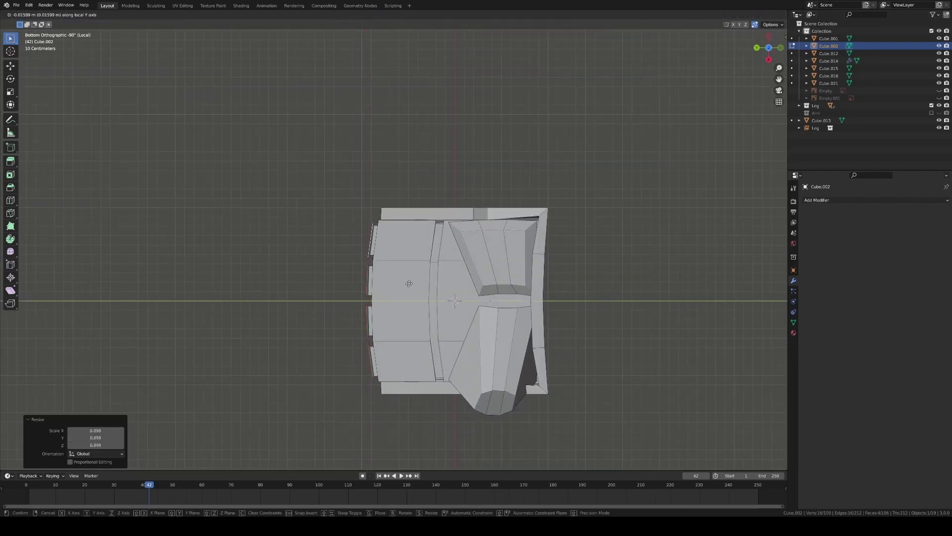
{"action": "left_click", "coordinate": [361, 289]}
{"action": "mouse_move", "coordinate": [361, 289]}
{"action": "middle_mouse_down"}
{"action": "mouse_move", "coordinate": [406, 322]}
{"action": "mouse_move", "coordinate": [373, 326]}
{"action": "middle_mouse_up"}
Inset the fingertip faces and extrude them outward into new tip segments
{"action": "key", "text": "i"}
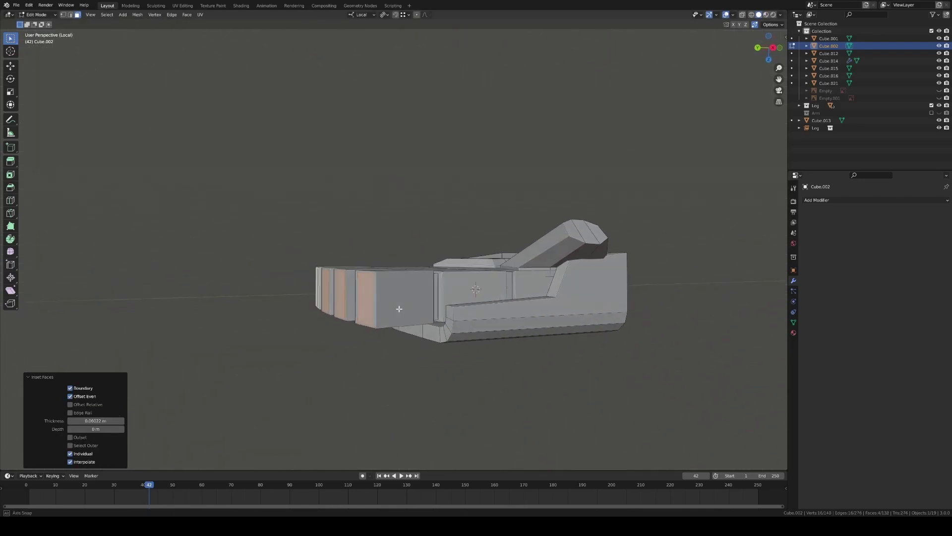
{"action": "key", "text": "e"}
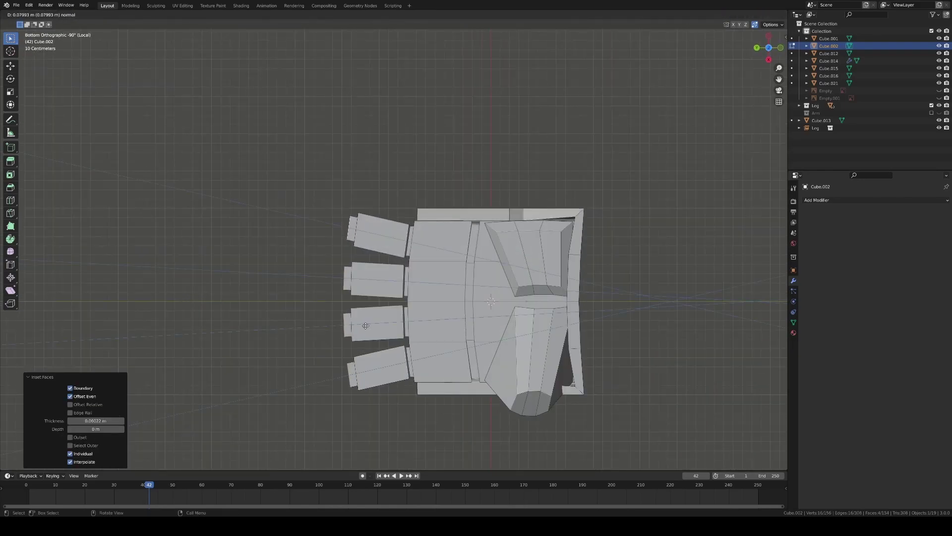
{"action": "left_click", "coordinate": [384, 318]}
{"action": "key", "text": "e"}
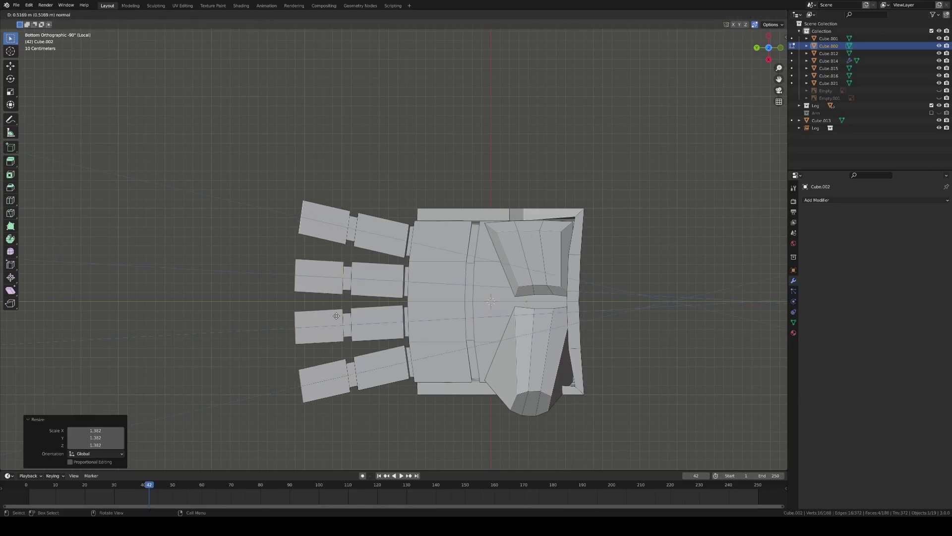
{"action": "left_click", "coordinate": [337, 316]}
{"action": "middle_click_drag", "start_coordinate": [338, 316], "coordinate": [278, 246]}
In right-side wireframe view, flatten the fingertips' top vertices with S Z 0
{"action": "key", "text": "Tab"}
{"action": "key", "text": "shift+z"}
{"action": "key", "text": "KP_3"}
{"action": "key", "text": "Tab"}
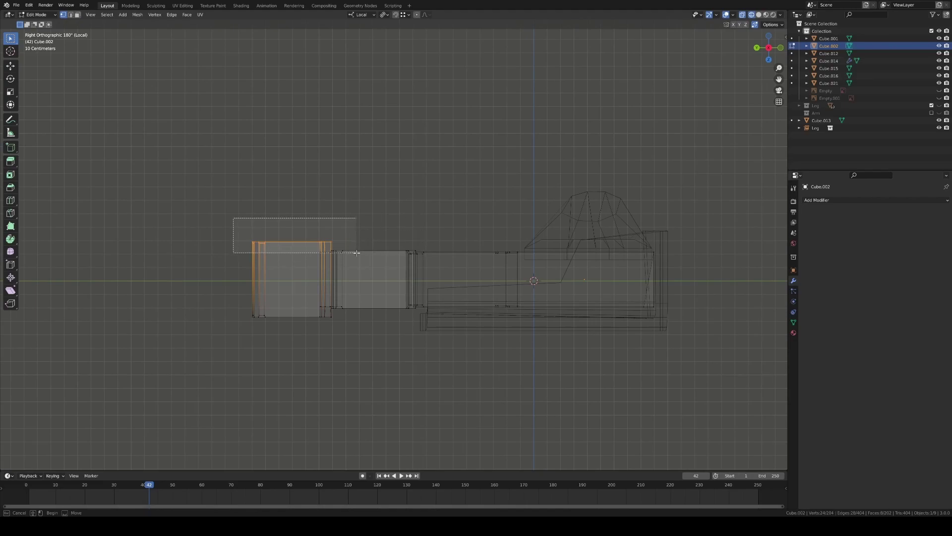
{"action": "scroll", "coordinate": [419, 252], "scroll_direction": "up", "scroll_amount": 3}
{"action": "left_click_drag", "start_coordinate": [109, 214], "coordinate": [307, 258]}
{"action": "left_click_drag", "start_coordinate": [434, 259], "coordinate": [433, 259]}
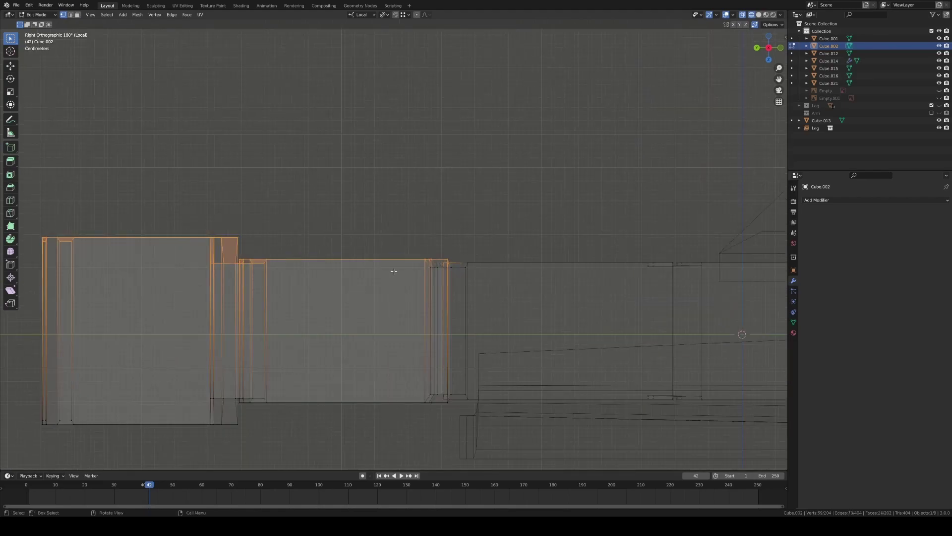
{"action": "scroll", "coordinate": [394, 269], "scroll_direction": "up", "scroll_amount": 1}
{"action": "key", "text": "s"}
{"action": "key", "text": "z"}
{"action": "key", "text": "0"}
{"action": "key", "text": "Return"}
Flatten the fingertips' bottom vertices with S Z 0, re-level the top, then deselect all
{"action": "left_click_drag", "start_coordinate": [74, 400], "coordinate": [470, 373]}
{"action": "key", "text": "s"}
{"action": "key", "text": "z"}
{"action": "key", "text": "0"}
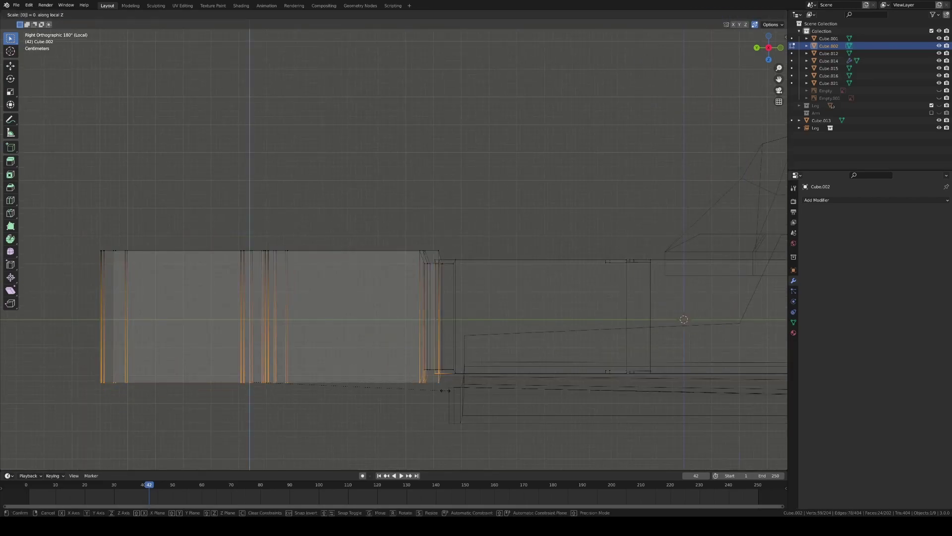
{"action": "key", "text": "Return"}
{"action": "left_click_drag", "start_coordinate": [74, 217], "coordinate": [481, 256]}
{"action": "key", "text": "s"}
{"action": "key", "text": "z"}
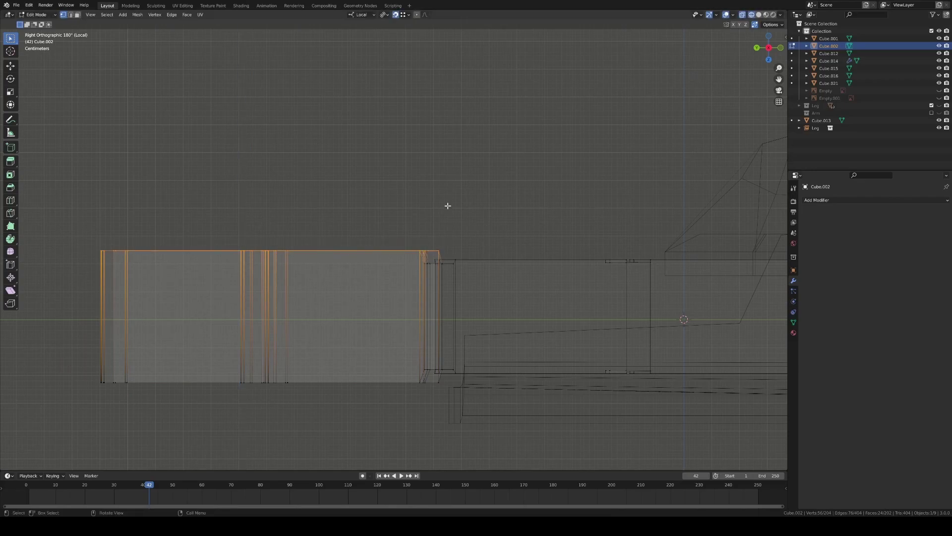
{"action": "key", "text": "0"}
{"action": "key", "text": "Return"}
{"action": "left_click_drag", "start_coordinate": [74, 392], "coordinate": [441, 378]}
{"action": "left_click", "coordinate": [430, 370]}
{"action": "key", "text": "alt+a"}
Thin the fingertips vertically to 0.818 on the Z axis
{"action": "middle_click_drag", "start_coordinate": [429, 370], "coordinate": [368, 263]}
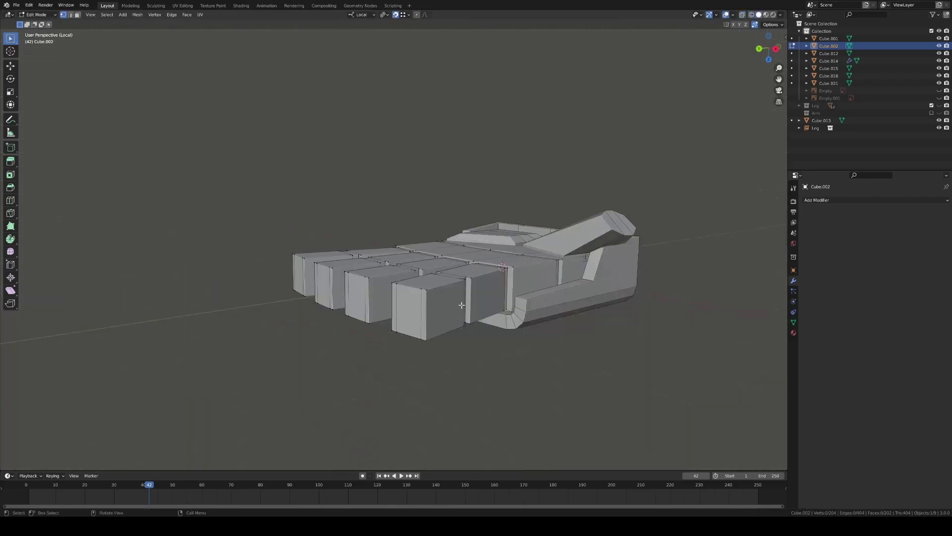
{"action": "middle_click_drag", "start_coordinate": [264, 232], "coordinate": [377, 239]}
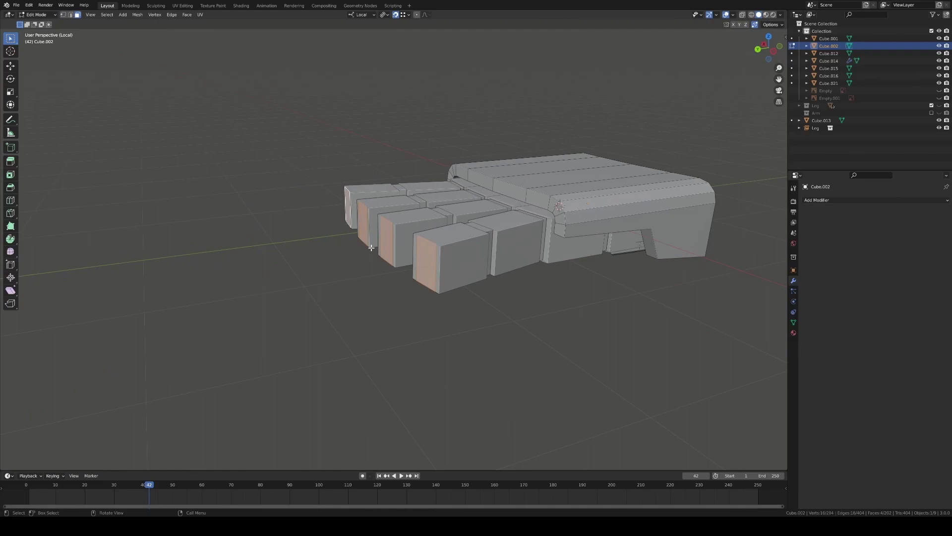
{"action": "key", "text": "s"}
{"action": "key", "text": "z"}
{"action": "left_click", "coordinate": [477, 244]}
Narrow the fingertips sideways to 0.771 on the local X axis
{"action": "middle_click_drag", "start_coordinate": [477, 244], "coordinate": [472, 232]}
{"action": "key", "text": "KP_7"}
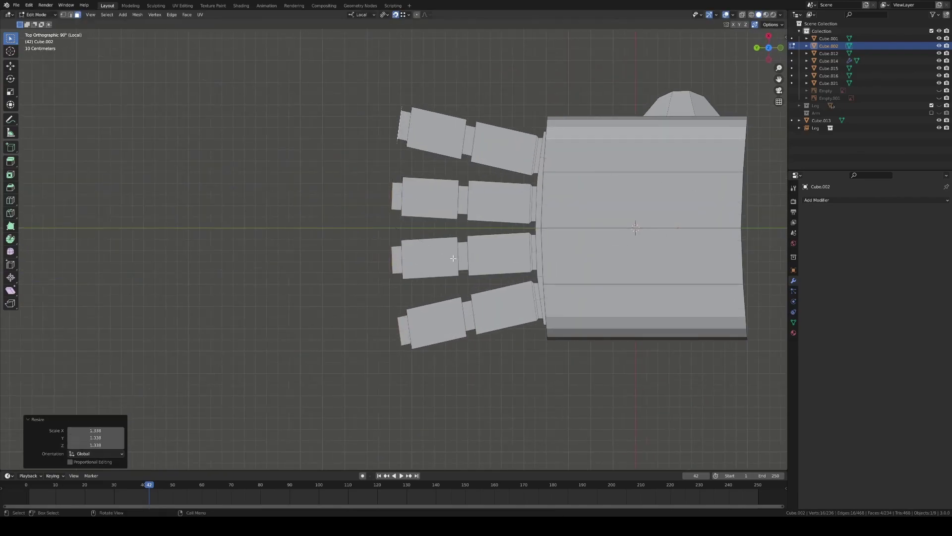
{"action": "key", "text": "s"}
{"action": "key", "text": "x"}
{"action": "key", "text": "x"}
{"action": "left_click", "coordinate": [437, 258]}
{"action": "mouse_move", "coordinate": [436, 257]}
{"action": "middle_mouse_down"}
{"action": "mouse_move", "coordinate": [373, 234]}
{"action": "mouse_move", "coordinate": [427, 250]}
{"action": "middle_mouse_up"}
Lower the fingertip vertices along Z so the tips slope down
{"action": "key", "text": "g"}
{"action": "key", "text": "z"}
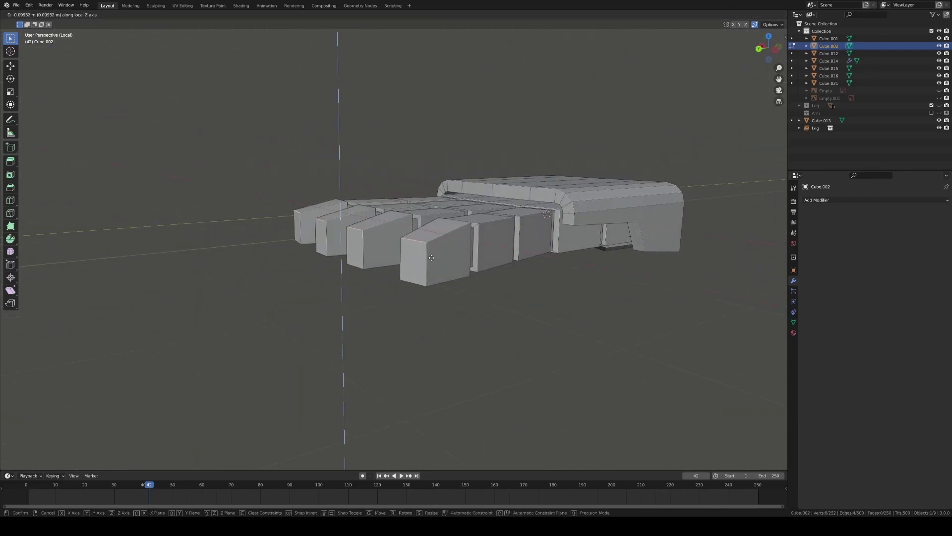
{"action": "middle_click_drag", "start_coordinate": [449, 212], "coordinate": [437, 247]}
{"action": "mouse_move", "coordinate": [364, 247]}
{"action": "middle_mouse_down"}
{"action": "mouse_move", "coordinate": [420, 199]}
{"action": "mouse_move", "coordinate": [382, 196]}
{"action": "mouse_move", "coordinate": [427, 223]}
{"action": "mouse_move", "coordinate": [453, 283]}
{"action": "mouse_move", "coordinate": [446, 277]}
{"action": "middle_mouse_up"}
In Left Ortho with X-ray, move finger top and bottom vertices down to reshape the underside
{"action": "key", "text": "3"}
{"action": "key", "text": "alt+z"}
{"action": "key", "text": "1"}
{"action": "key", "text": "g"}
{"action": "key", "text": "z"}
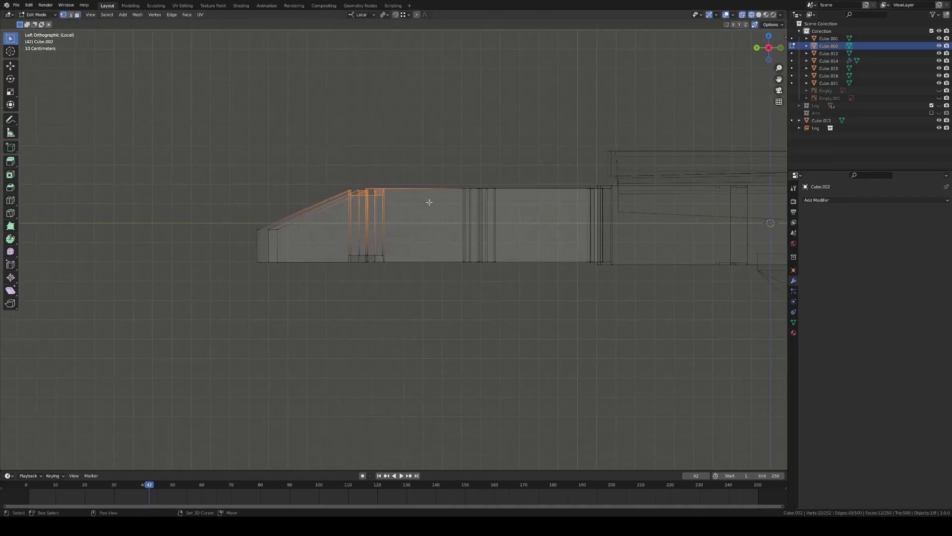
{"action": "left_click", "coordinate": [431, 209]}
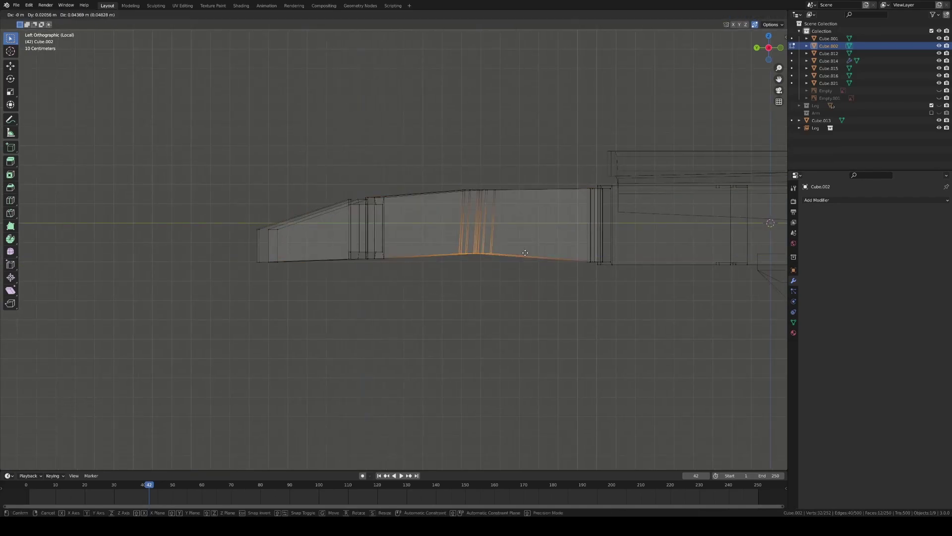
{"action": "left_click", "coordinate": [525, 253]}
{"action": "left_click_drag", "start_coordinate": [542, 234], "coordinate": [617, 280]}
Bevel the top edges of the fingers
{"action": "key", "text": "Tab"}
{"action": "key", "text": "alt+z"}
{"action": "mouse_move", "coordinate": [574, 230]}
{"action": "middle_mouse_down"}
{"action": "mouse_move", "coordinate": [401, 182]}
{"action": "mouse_move", "coordinate": [501, 245]}
{"action": "mouse_move", "coordinate": [351, 251]}
{"action": "middle_mouse_up"}
{"action": "key", "text": "Tab"}
{"action": "scroll", "coordinate": [317, 311], "scroll_direction": "up", "scroll_amount": 5}
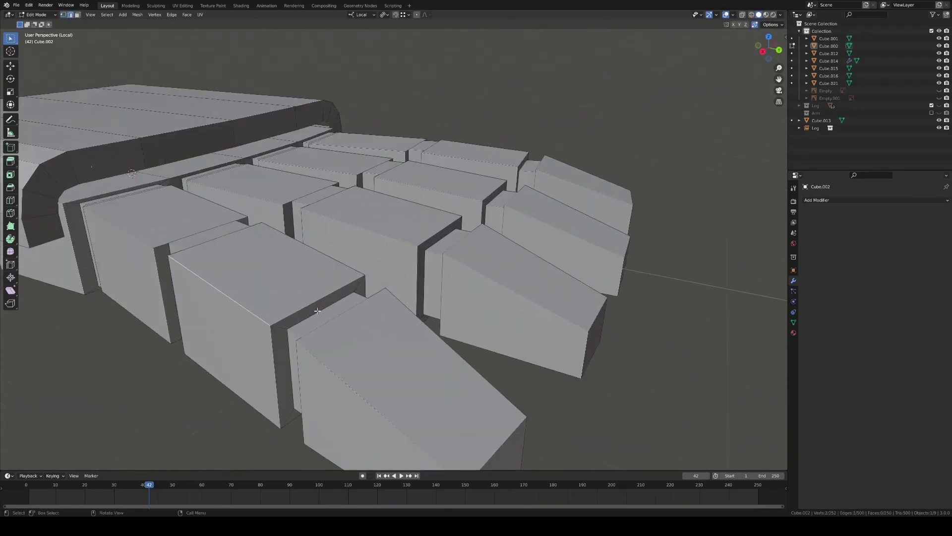
{"action": "scroll", "coordinate": [315, 286], "scroll_direction": "down", "scroll_amount": 5}
{"action": "scroll", "coordinate": [447, 322], "scroll_direction": "up", "scroll_amount": 5}
{"action": "key", "text": "a"}
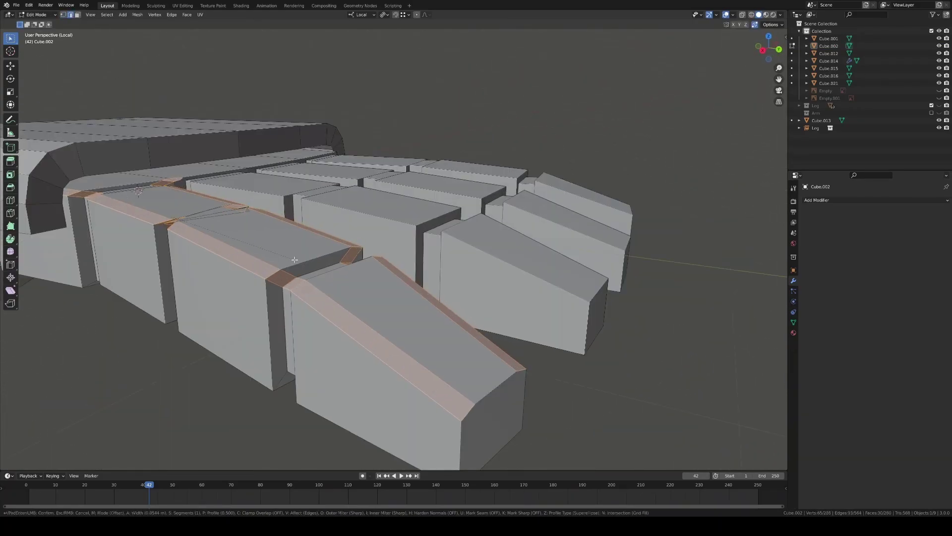
{"action": "key", "text": "Tab"}
{"action": "scroll", "coordinate": [545, 392], "scroll_direction": "down", "scroll_amount": 5}
{"action": "mouse_move", "coordinate": [340, 290]}
{"action": "middle_mouse_down"}
{"action": "mouse_move", "coordinate": [367, 219]}
{"action": "mouse_move", "coordinate": [411, 233]}
{"action": "mouse_move", "coordinate": [401, 254]}
{"action": "mouse_move", "coordinate": [400, 213]}
{"action": "mouse_move", "coordinate": [448, 266]}
{"action": "mouse_move", "coordinate": [453, 255]}
{"action": "mouse_move", "coordinate": [351, 217]}
{"action": "middle_mouse_up"}
Reposition the thumb piece Cube.012's end face along X and Z beneath the hand
{"action": "left_click", "coordinate": [402, 254]}
{"action": "scroll", "coordinate": [385, 219], "scroll_direction": "up", "scroll_amount": 3}
{"action": "key", "text": "Tab"}
{"action": "key", "text": "g"}
{"action": "key", "text": "x"}
{"action": "left_click", "coordinate": [449, 266]}
{"action": "key", "text": "g"}
{"action": "key", "text": "z"}
{"action": "key", "text": "z"}
{"action": "left_click", "coordinate": [454, 256]}
Inset the thumb's end face and extrude two new thumb segments
{"action": "left_click", "coordinate": [352, 216]}
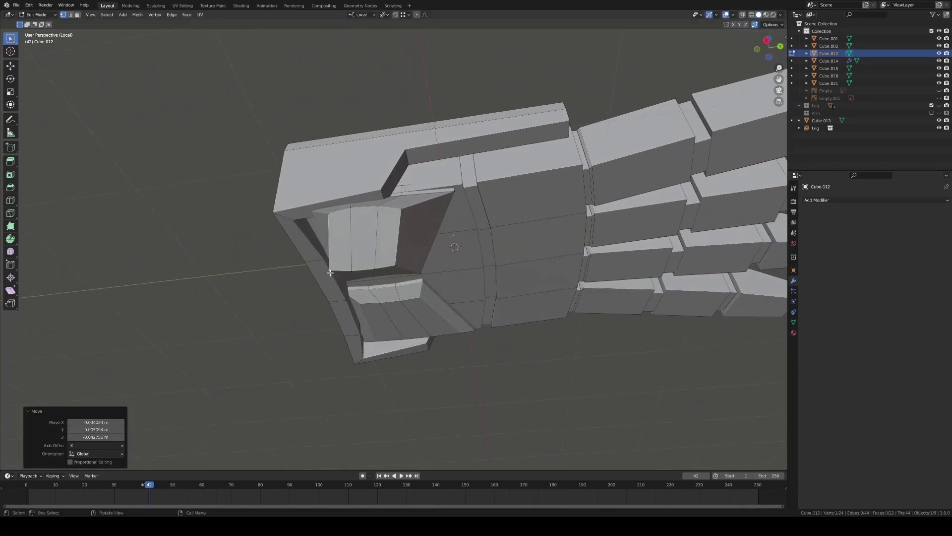
{"action": "mouse_move", "coordinate": [330, 272]}
{"action": "middle_mouse_down"}
{"action": "mouse_move", "coordinate": [390, 231]}
{"action": "mouse_move", "coordinate": [390, 258]}
{"action": "middle_mouse_up"}
{"action": "left_click", "coordinate": [386, 231]}
{"action": "key", "text": "e"}
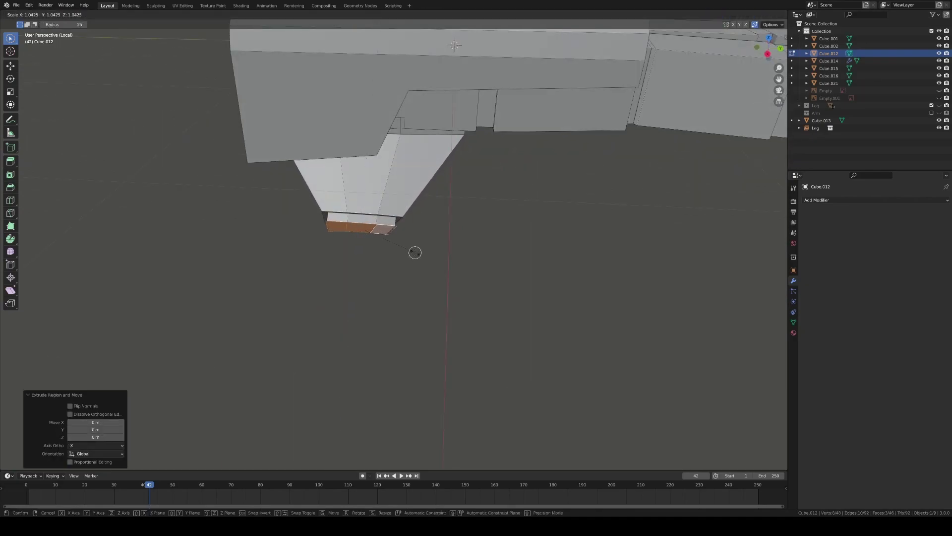
{"action": "key", "text": "i"}
{"action": "left_click", "coordinate": [421, 307]}
{"action": "middle_click_drag", "start_coordinate": [421, 307], "coordinate": [417, 314]}
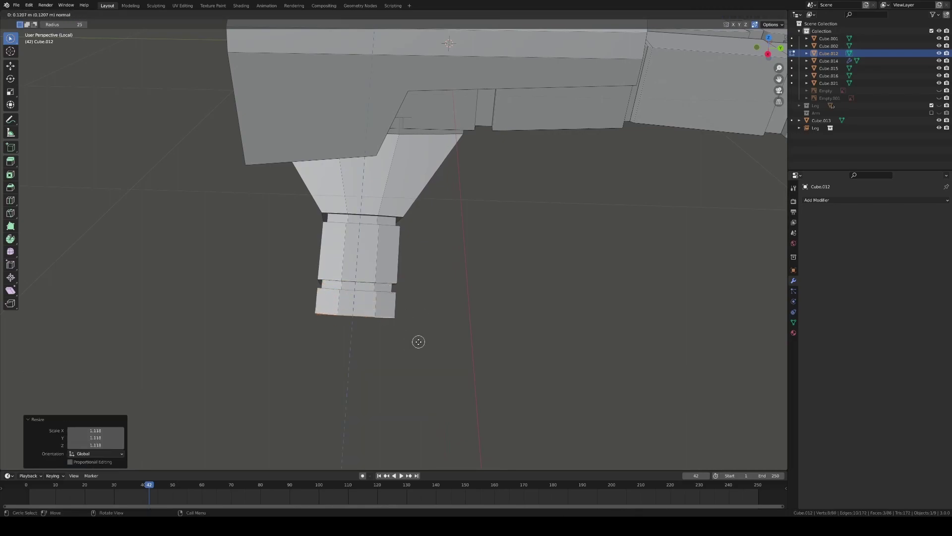
{"action": "left_click", "coordinate": [413, 374]}
With X-ray on, select only the thumb tip's outer face
{"action": "scroll", "coordinate": [410, 308], "scroll_direction": "down", "scroll_amount": 3}
{"action": "scroll", "coordinate": [410, 323], "scroll_direction": "up", "scroll_amount": 3}
{"action": "key", "text": "alt+z"}
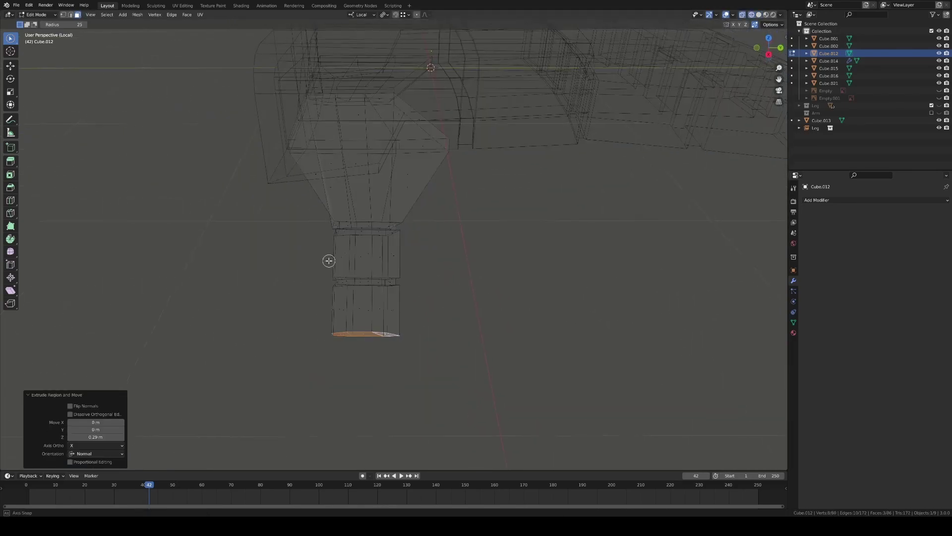
{"action": "left_click", "coordinate": [372, 289]}
{"action": "left_click", "coordinate": [357, 363]}
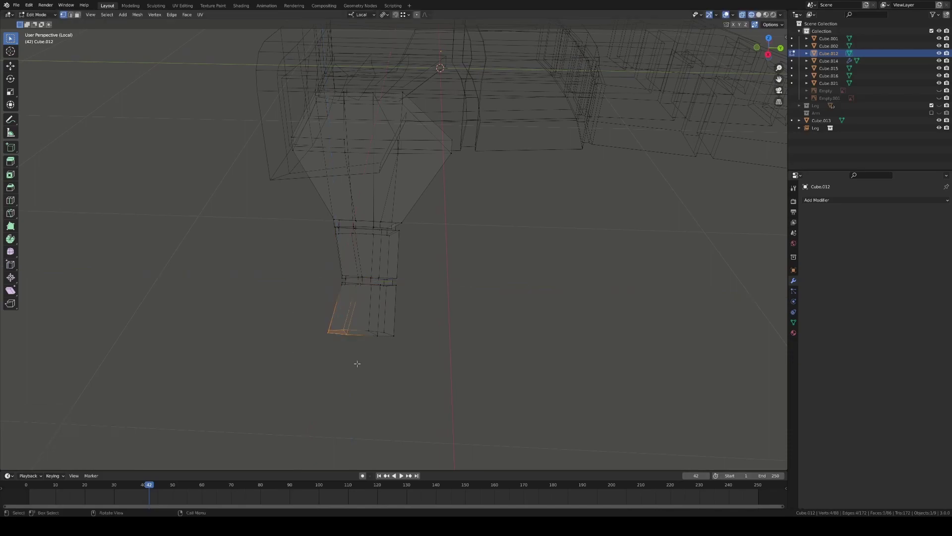
{"action": "left_click", "coordinate": [370, 291]}
{"action": "key", "text": "alt+z"}
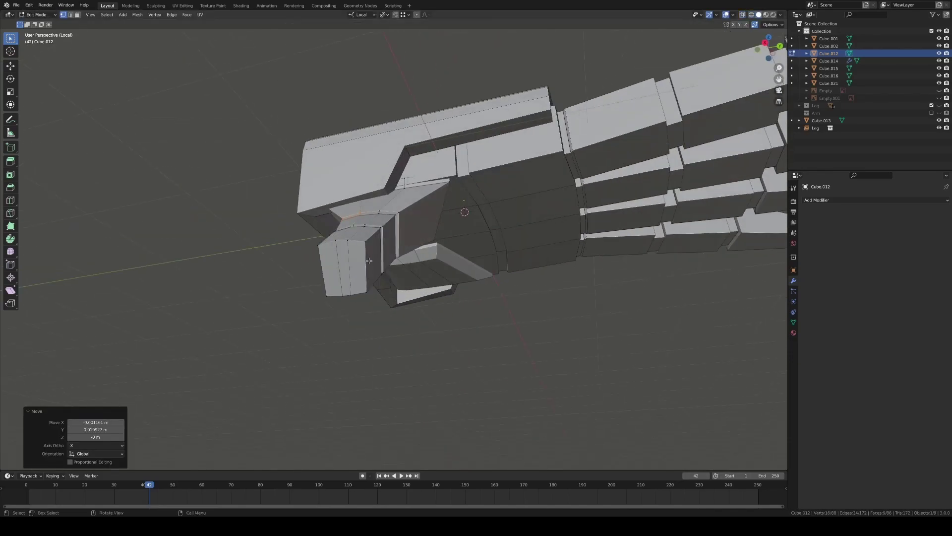
{"action": "mouse_move", "coordinate": [370, 291]}
{"action": "middle_mouse_down"}
{"action": "mouse_move", "coordinate": [382, 313]}
{"action": "mouse_move", "coordinate": [340, 328]}
{"action": "middle_mouse_up"}
Flatten the thumb tip face along Z and rotate it to an angle
{"action": "key", "text": "s"}
{"action": "key", "text": "z"}
{"action": "left_click", "coordinate": [367, 284]}
{"action": "key", "text": "r"}
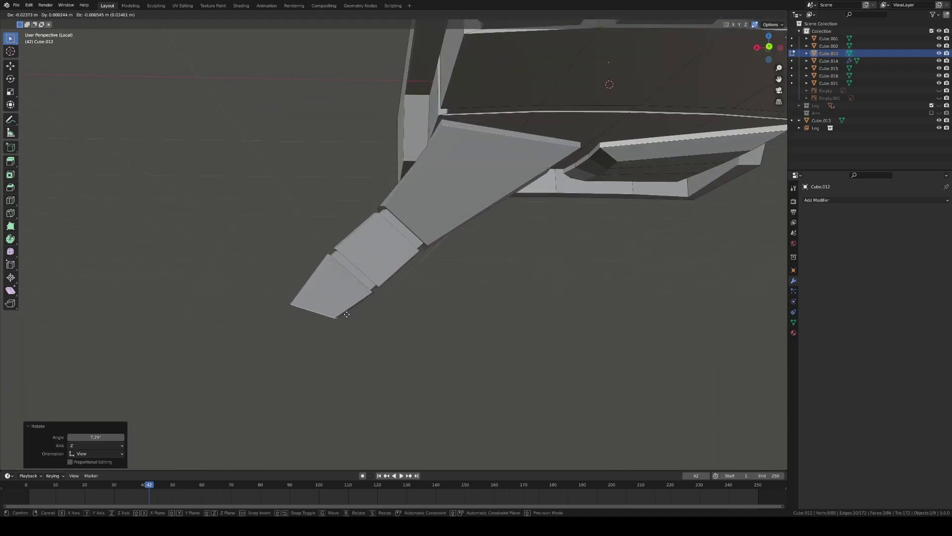
{"action": "left_click", "coordinate": [349, 311]}
{"action": "mouse_move", "coordinate": [348, 311]}
{"action": "middle_mouse_down"}
{"action": "mouse_move", "coordinate": [376, 320]}
{"action": "mouse_move", "coordinate": [345, 278]}
{"action": "middle_mouse_up"}
Bevel the thumb tip edges and save the file as Optimus_Prime_8.blend
{"action": "key", "text": "ctrl+b"}
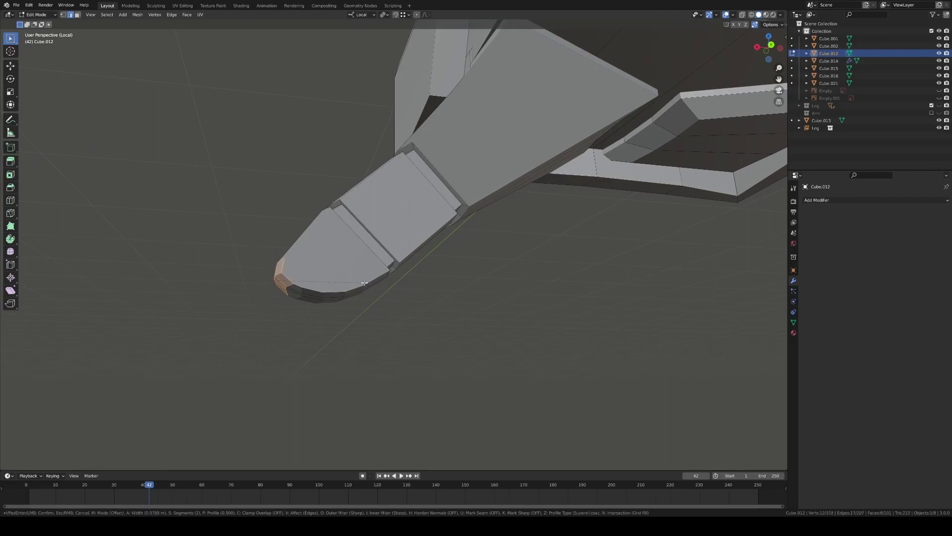
{"action": "left_click", "coordinate": [364, 282]}
{"action": "key", "text": "alt+a"}
{"action": "scroll", "coordinate": [365, 283], "scroll_direction": "down", "scroll_amount": 5}
{"action": "mouse_move", "coordinate": [501, 304]}
{"action": "middle_mouse_down"}
{"action": "mouse_move", "coordinate": [366, 205]}
{"action": "mouse_move", "coordinate": [394, 268]}
{"action": "middle_mouse_up"}
{"action": "key", "text": "ctrl+s"}
{"action": "key", "text": "Tab"}
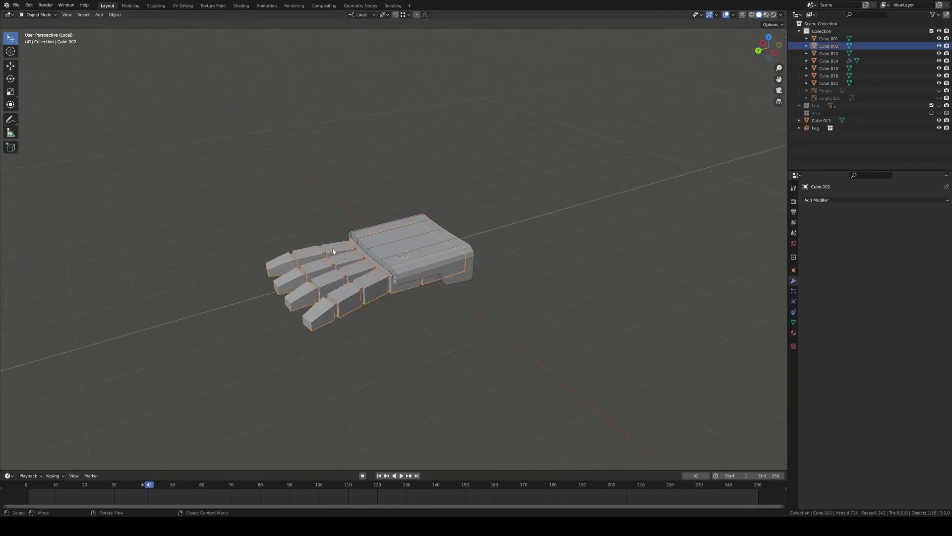
Join the selected hand pieces into a single object with Ctrl+J
{"action": "middle_click_drag", "start_coordinate": [333, 252], "coordinate": [442, 252]}
{"action": "key", "text": "ctrl+j"}
{"action": "middle_click_drag", "start_coordinate": [424, 212], "coordinate": [351, 254]}
Inset a thin-bordered panel into the faces on the back of the hand
{"action": "key", "text": "Tab"}
{"action": "key", "text": "i"}
{"action": "left_click", "coordinate": [426, 266]}
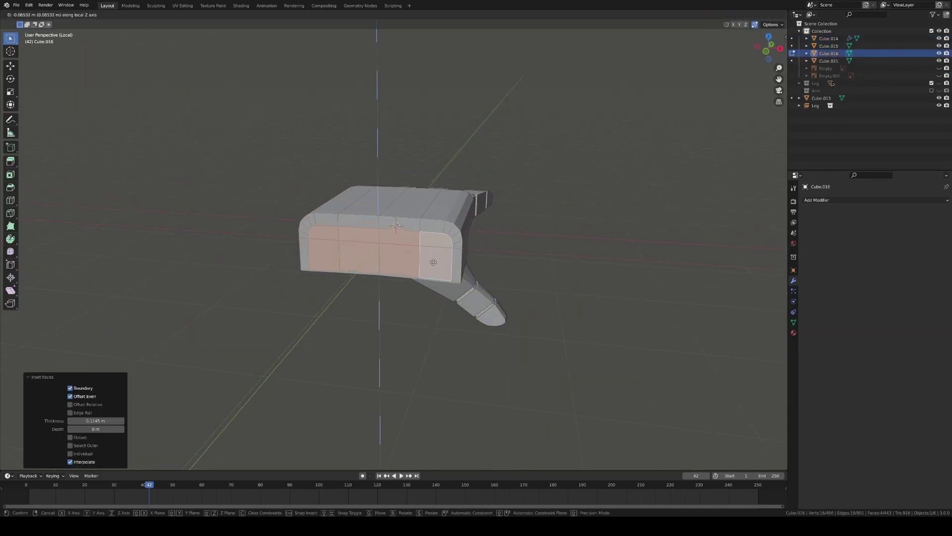
{"action": "left_click", "coordinate": [433, 262]}
{"action": "mouse_move", "coordinate": [434, 262]}
{"action": "middle_mouse_down"}
{"action": "mouse_move", "coordinate": [426, 267]}
{"action": "mouse_move", "coordinate": [428, 250]}
{"action": "middle_mouse_up"}
Inset and scale down the two front faces of the hand
{"action": "left_click", "coordinate": [397, 262]}
{"action": "key", "text": "i"}
{"action": "key", "text": "s"}
{"action": "left_click", "coordinate": [432, 269]}
{"action": "key", "text": "Tab"}
{"action": "scroll", "coordinate": [431, 240], "scroll_direction": "down", "scroll_amount": 3}
Try rotating the finger segments in see-through right view, then undo it
{"action": "key", "text": "KP_3"}
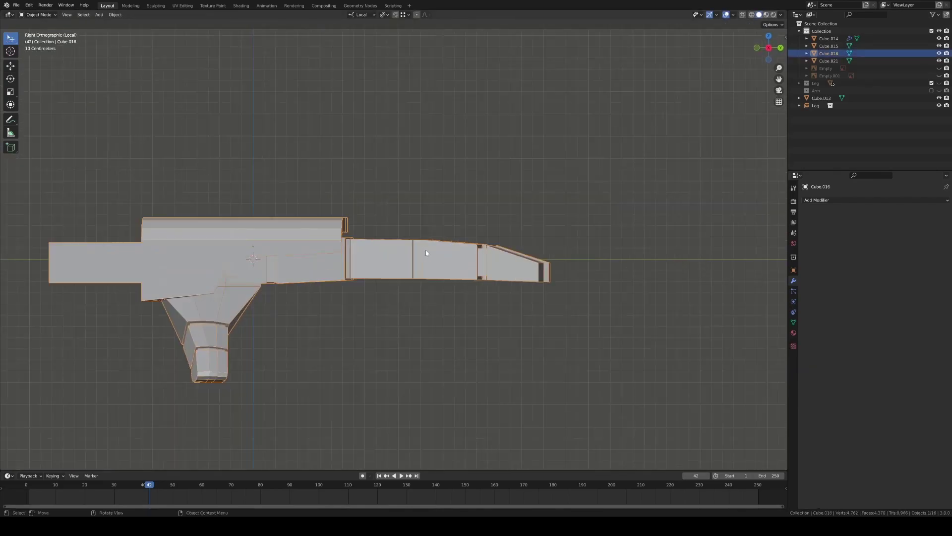
{"action": "key", "text": "Tab"}
{"action": "key", "text": "alt+z"}
{"action": "key", "text": "b"}
{"action": "key", "text": "ctrl+z"}
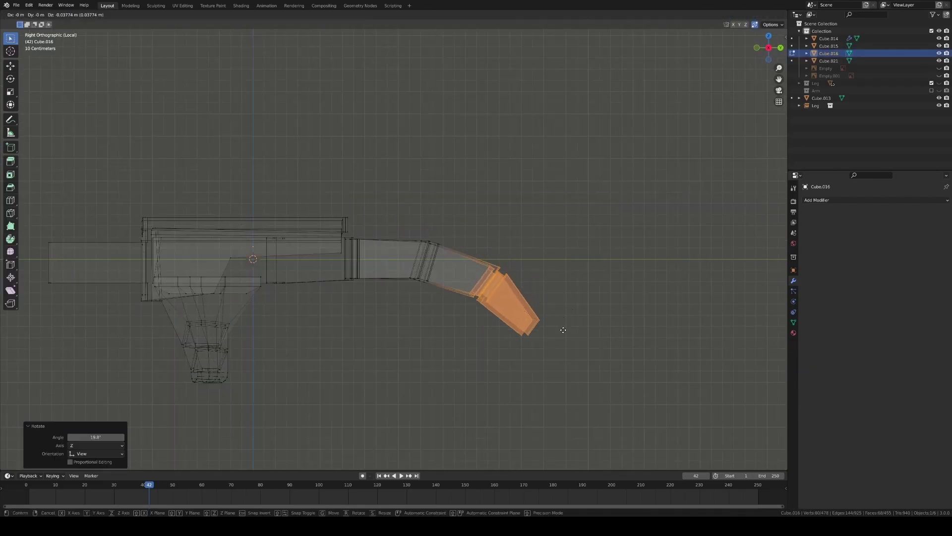
{"action": "key", "text": "alt+z"}
{"action": "middle_click_drag", "start_coordinate": [616, 290], "coordinate": [573, 298]}
{"action": "key", "text": "Tab"}
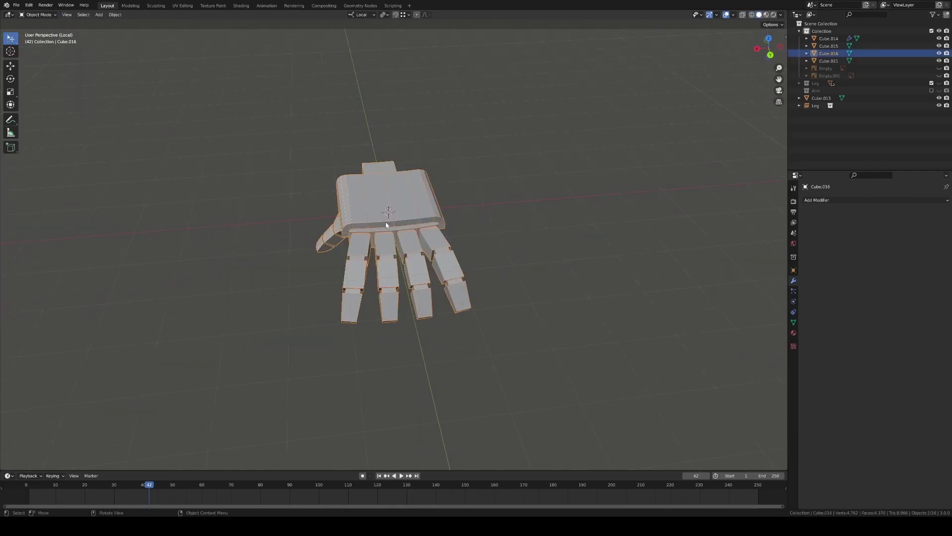
Leave local view to show the whole robot, reviewing it from side and back
{"action": "key", "text": "KP_Divide"}
{"action": "key", "text": "KP_3"}
{"action": "scroll", "coordinate": [507, 304], "scroll_direction": "down", "scroll_amount": 2}
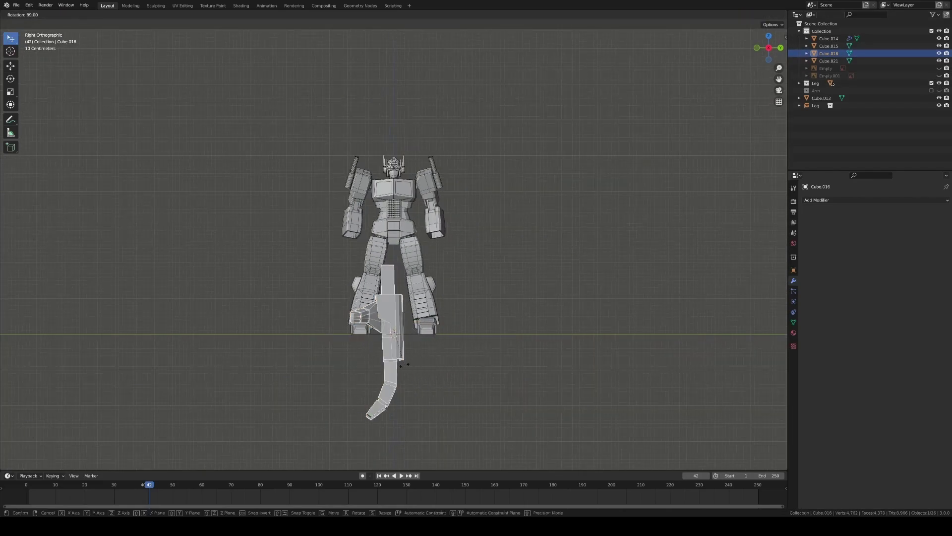
{"action": "key", "text": "ctrl+KP_1"}
{"action": "key", "text": "r"}
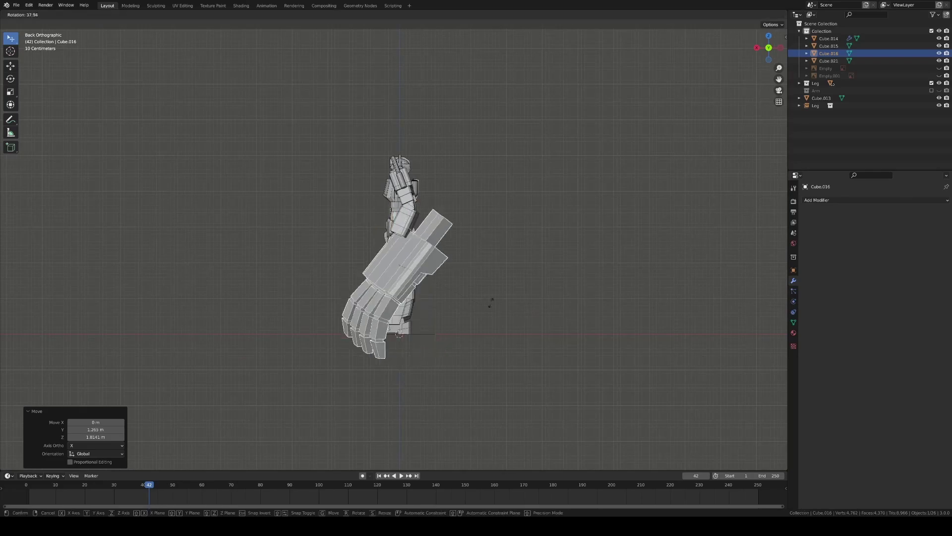
{"action": "key", "text": "Escape"}
{"action": "key", "text": "ctrl+z"}
{"action": "mouse_move", "coordinate": [446, 278]}
{"action": "middle_mouse_down"}
{"action": "mouse_move", "coordinate": [471, 264]}
{"action": "mouse_move", "coordinate": [478, 237]}
{"action": "mouse_move", "coordinate": [496, 255]}
{"action": "mouse_move", "coordinate": [513, 311]}
{"action": "mouse_move", "coordinate": [403, 294]}
{"action": "mouse_move", "coordinate": [437, 321]}
{"action": "middle_mouse_up"}
{"action": "scroll", "coordinate": [471, 264], "scroll_direction": "up", "scroll_amount": 3}
Duplicate the arm and place the copy to the robot's left
{"action": "left_click", "coordinate": [437, 321]}
{"action": "key", "text": "KP_1"}
{"action": "left_click", "coordinate": [420, 248]}
{"action": "key", "text": "shift+d"}
{"action": "left_click", "coordinate": [313, 241]}
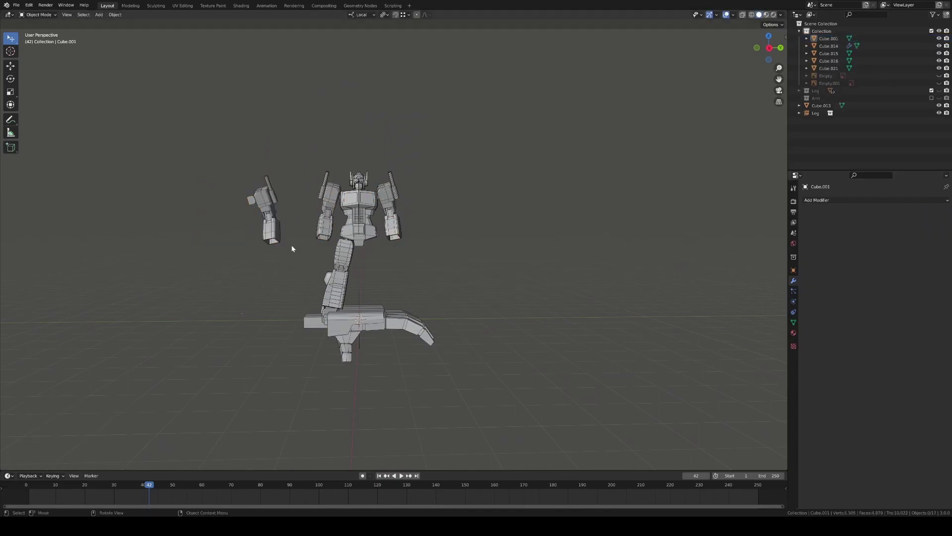
Edit the arm copy's X location in the transform panel and inspect its mesh
{"action": "mouse_move", "coordinate": [290, 245]}
{"action": "middle_mouse_down"}
{"action": "mouse_move", "coordinate": [349, 242]}
{"action": "mouse_move", "coordinate": [295, 248]}
{"action": "middle_mouse_up"}
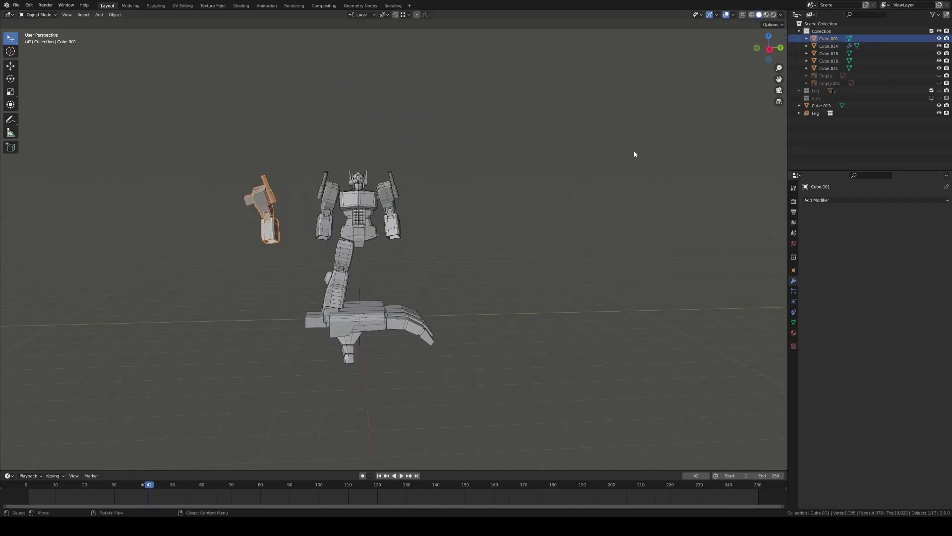
{"action": "key", "text": "n"}
{"action": "double_click", "coordinate": [739, 53]}
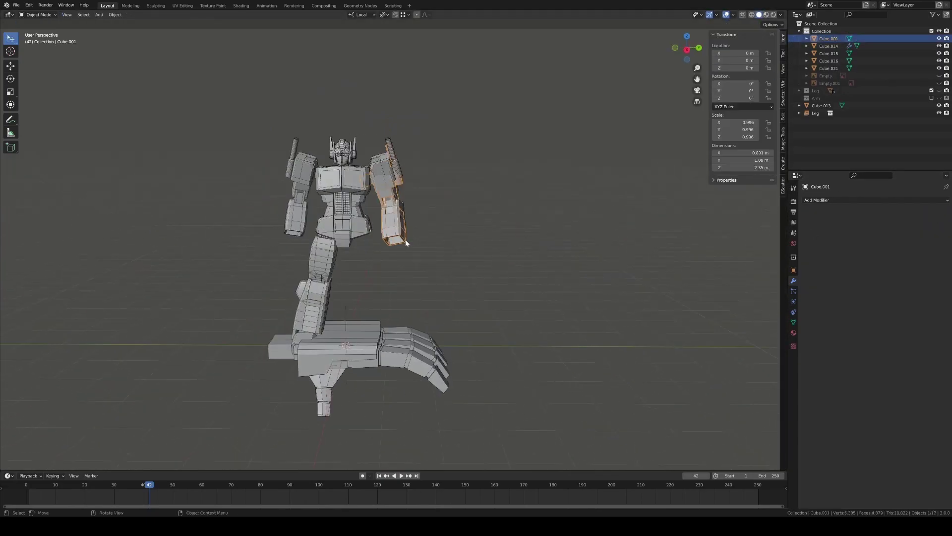
{"action": "key", "text": "Tab"}
{"action": "key", "text": "KP_Decimal"}
{"action": "scroll", "coordinate": [471, 226], "scroll_direction": "down", "scroll_amount": 2}
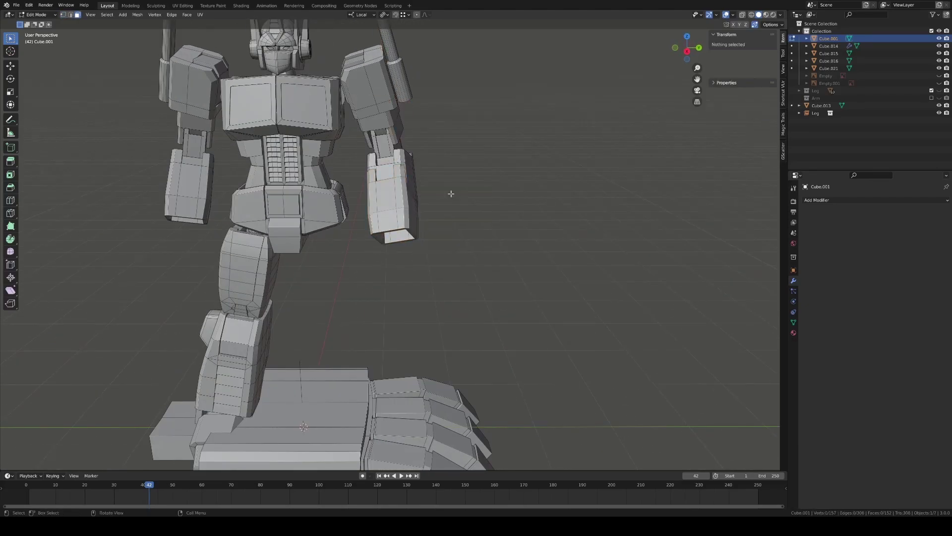
{"action": "key", "text": "Tab"}
{"action": "scroll", "coordinate": [448, 234], "scroll_direction": "down", "scroll_amount": 4}
{"action": "key", "text": "KP_7"}
Move the forearm block aside and rotate and tilt it from top and side views
{"action": "key", "text": "g"}
{"action": "left_click", "coordinate": [347, 233]}
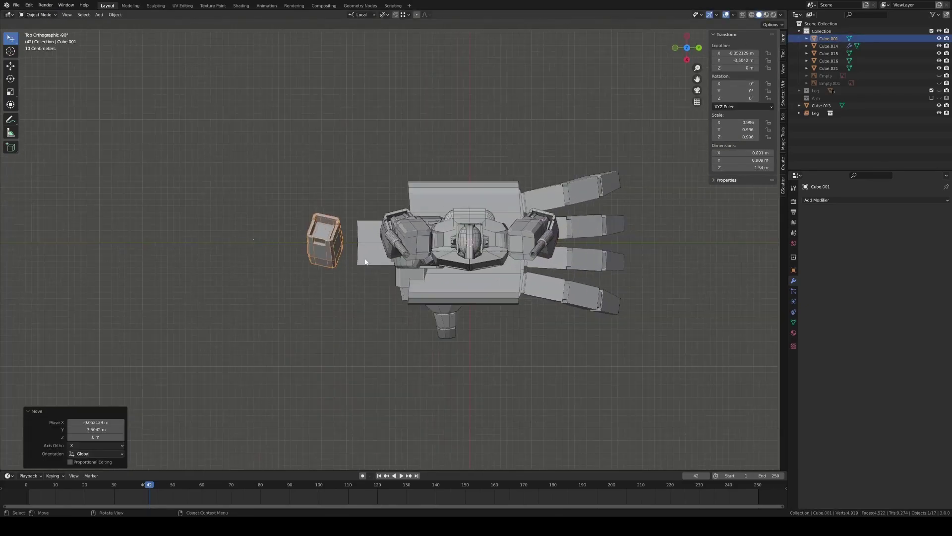
{"action": "key", "text": "r"}
{"action": "left_click", "coordinate": [367, 208]}
{"action": "key", "text": "KP_3"}
{"action": "key", "text": "r"}
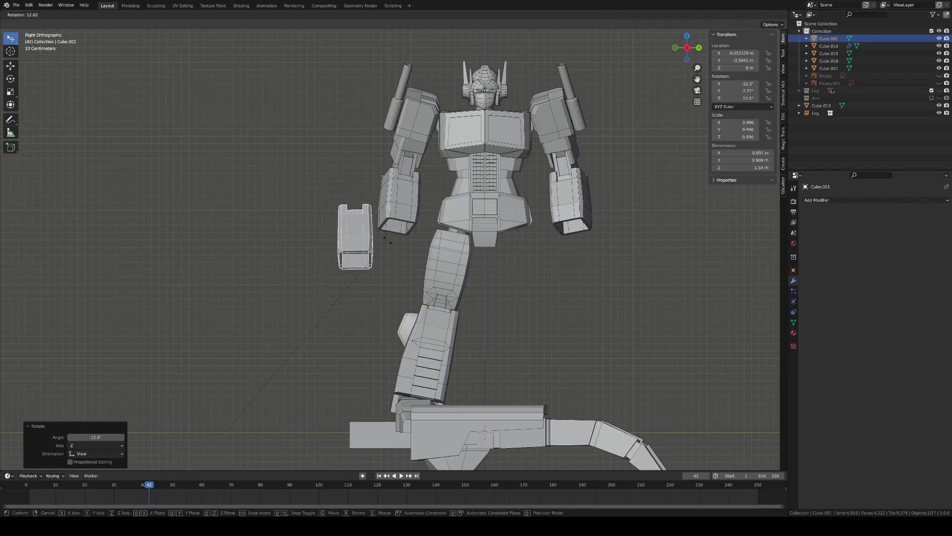
{"action": "left_click", "coordinate": [389, 242]}
{"action": "key", "text": "KP_1"}
{"action": "left_click", "coordinate": [524, 264]}
{"action": "middle_click_drag", "start_coordinate": [525, 264], "coordinate": [460, 279]}
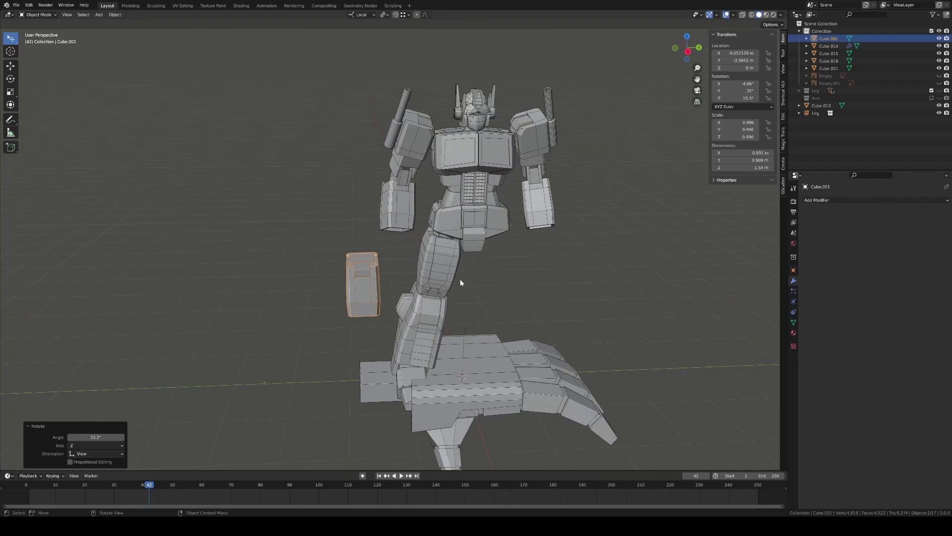
Apply all transforms to the block and rotate it 90° about its axis
{"action": "key", "text": "ctrl+a"}
{"action": "left_click", "coordinate": [310, 290]}
{"action": "middle_click_drag", "start_coordinate": [330, 287], "coordinate": [362, 268]}
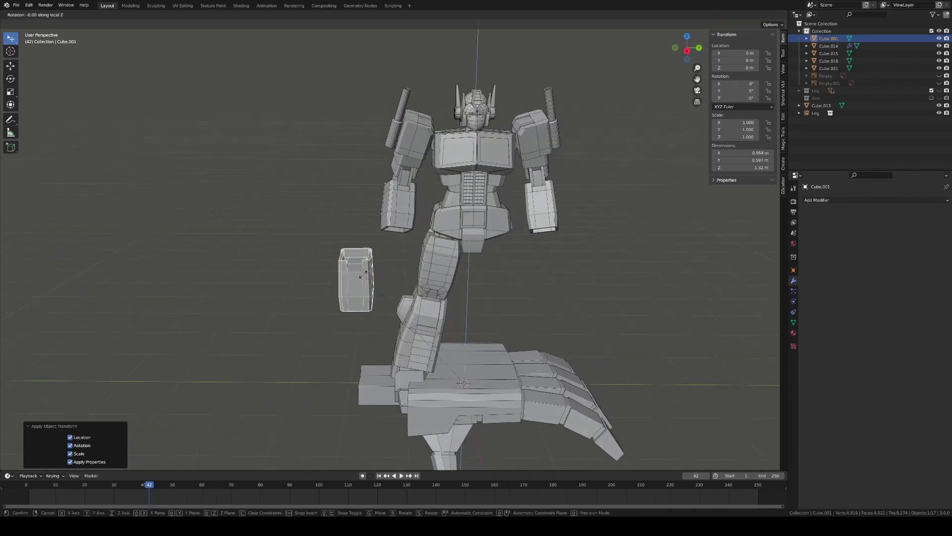
{"action": "type", "text": "rz90"}
{"action": "key", "text": "Return"}
{"action": "key", "text": "r"}
{"action": "key", "text": "x"}
{"action": "key", "text": "Return"}
Rotate the block 180° and set its origin to the 3D cursor
{"action": "scroll", "coordinate": [497, 291], "scroll_direction": "down", "scroll_amount": 4}
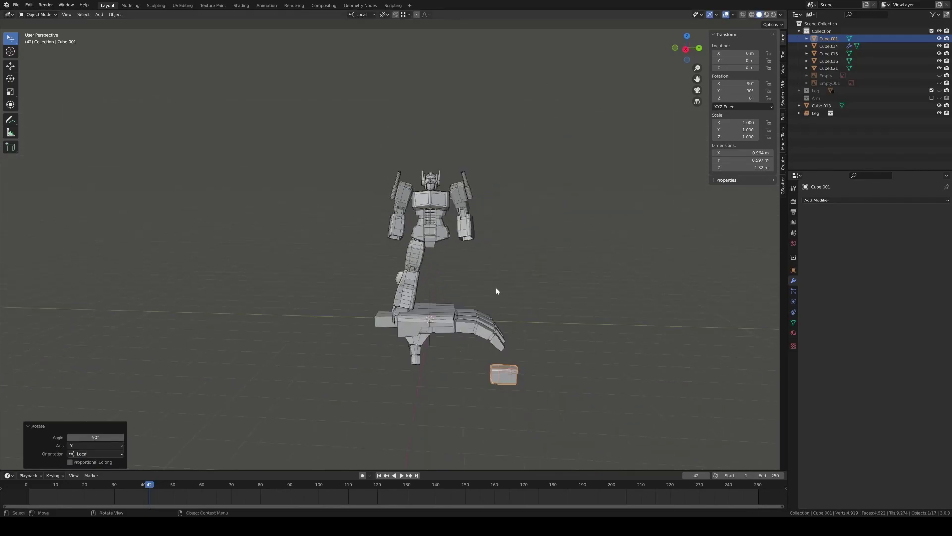
{"action": "left_click", "coordinate": [365, 280]}
{"action": "middle_click_drag", "start_coordinate": [365, 279], "coordinate": [338, 316]}
{"action": "type", "text": "180"}
{"action": "key", "text": "Return"}
{"action": "key", "text": "KP_1"}
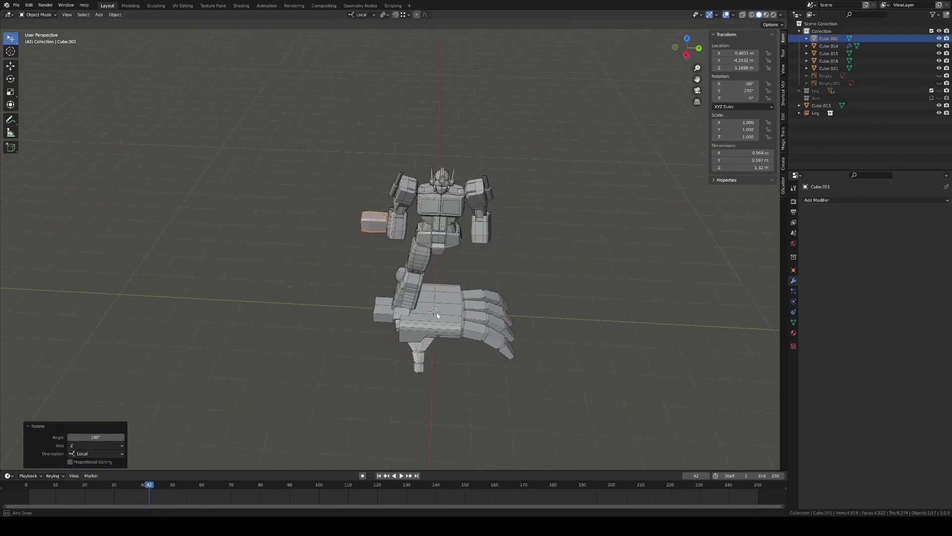
{"action": "right_click", "coordinate": [149, 37]}
{"action": "left_click", "coordinate": [223, 48]}
Move the block along X and settle its position from the right side view
{"action": "key", "text": "KP_7"}
{"action": "key", "text": "g"}
{"action": "key", "text": "x"}
{"action": "left_click", "coordinate": [378, 257]}
{"action": "middle_click_drag", "start_coordinate": [378, 256], "coordinate": [378, 287]}
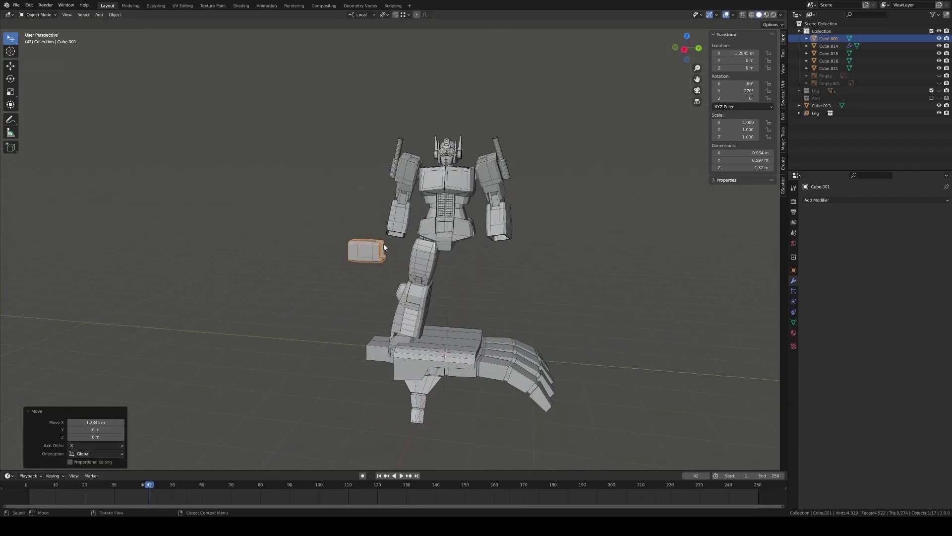
{"action": "scroll", "coordinate": [378, 286], "scroll_direction": "up", "scroll_amount": 2}
{"action": "key", "text": "Escape"}
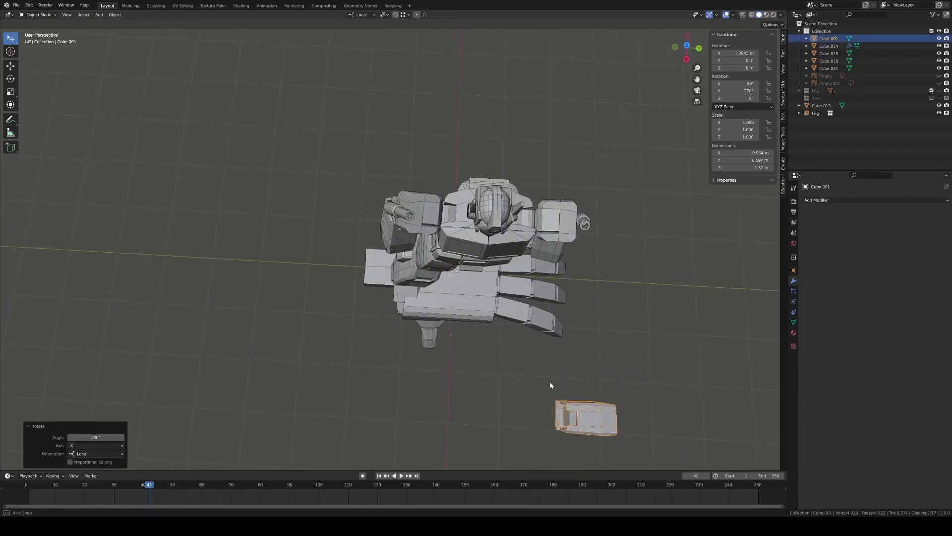
{"action": "key", "text": "KP_3"}
{"action": "key", "text": "g"}
{"action": "left_click", "coordinate": [392, 261]}
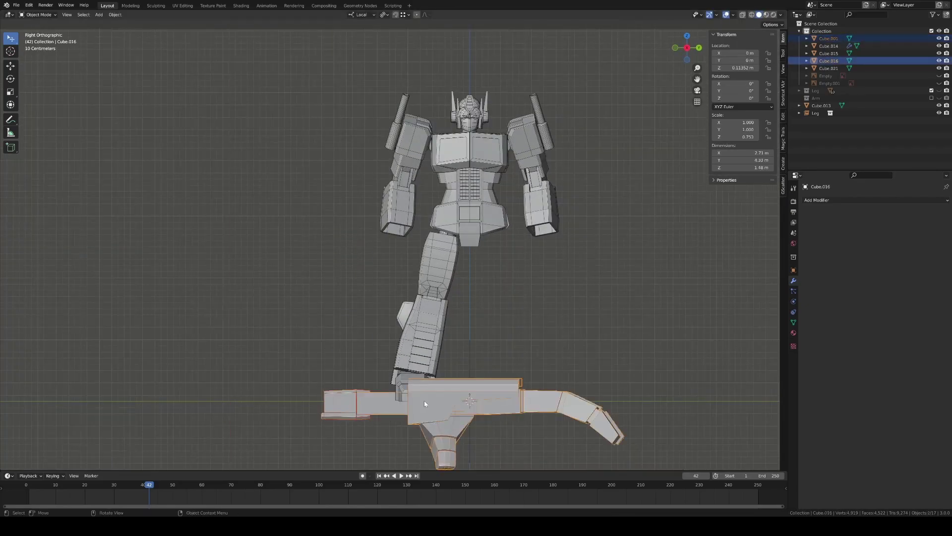
Isolate hand Cube.016 in local view and scale it down to robot size
{"action": "key", "text": "KP_Divide"}
{"action": "middle_click_drag", "start_coordinate": [424, 400], "coordinate": [446, 297]}
{"action": "key", "text": "KP_7"}
{"action": "key", "text": "s"}
{"action": "left_click", "coordinate": [462, 245]}
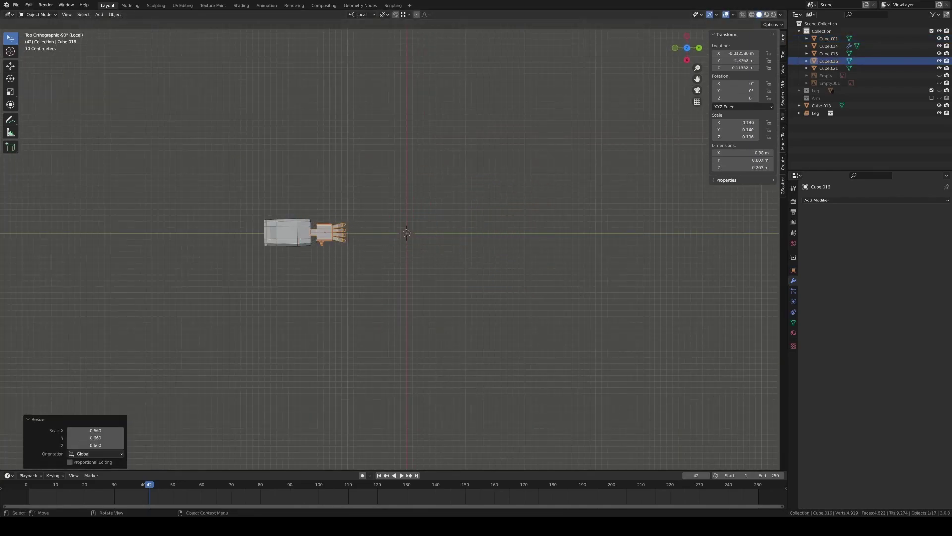
{"action": "left_click", "coordinate": [342, 230]}
{"action": "middle_click_drag", "start_coordinate": [341, 229], "coordinate": [352, 212]}
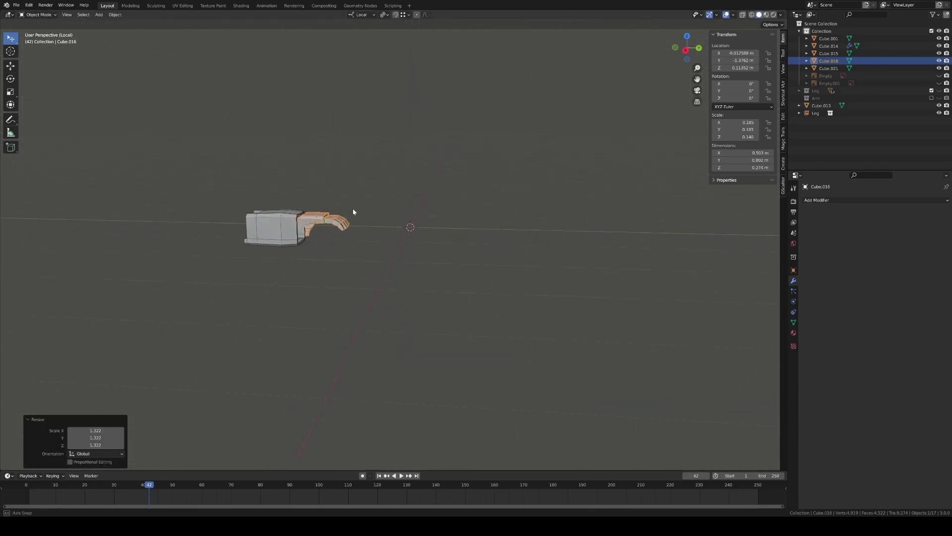
{"action": "scroll", "coordinate": [403, 236], "scroll_direction": "up", "scroll_amount": 3}
{"action": "mouse_move", "coordinate": [422, 241]}
{"action": "middle_mouse_down"}
{"action": "mouse_move", "coordinate": [365, 255]}
{"action": "mouse_move", "coordinate": [435, 228]}
{"action": "middle_mouse_up"}
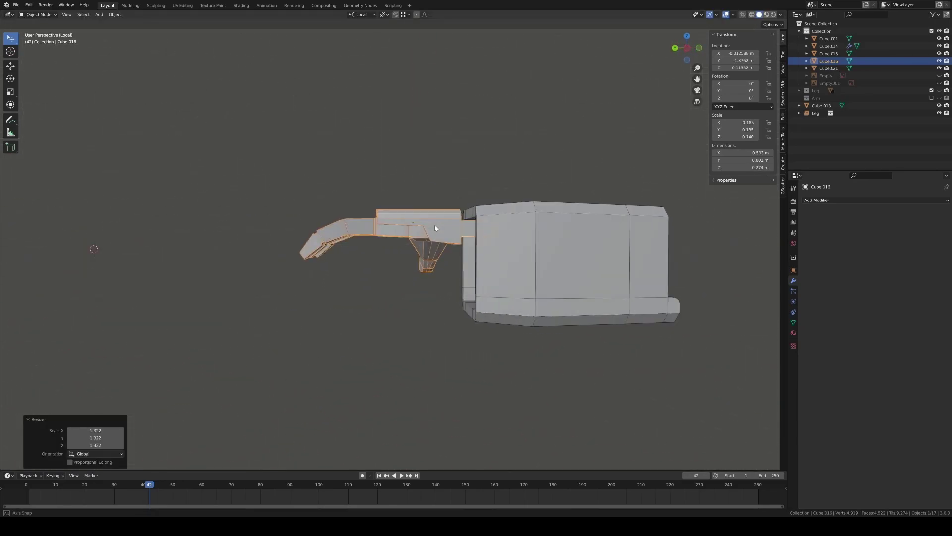
Lower the hand along local Z, switch to wireframe shading, and enter Edit Mode
{"action": "key", "text": "g"}
{"action": "key", "text": "z"}
{"action": "key", "text": "z"}
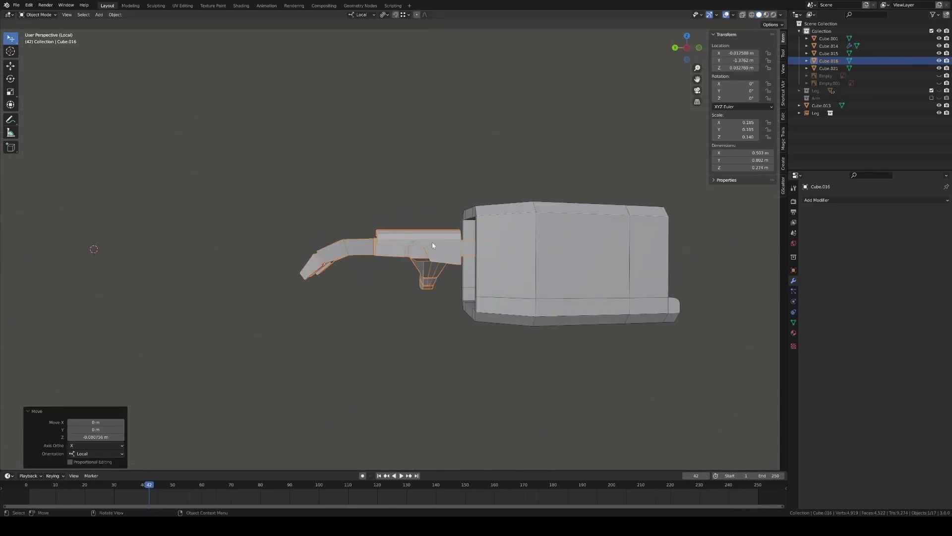
{"action": "key", "text": "z"}
{"action": "left_click", "coordinate": [319, 245]}
{"action": "middle_click_drag", "start_coordinate": [318, 245], "coordinate": [431, 269]}
{"action": "key", "text": "Tab"}
{"action": "scroll", "coordinate": [385, 250], "scroll_direction": "up", "scroll_amount": 1}
{"action": "key", "text": "Right"}
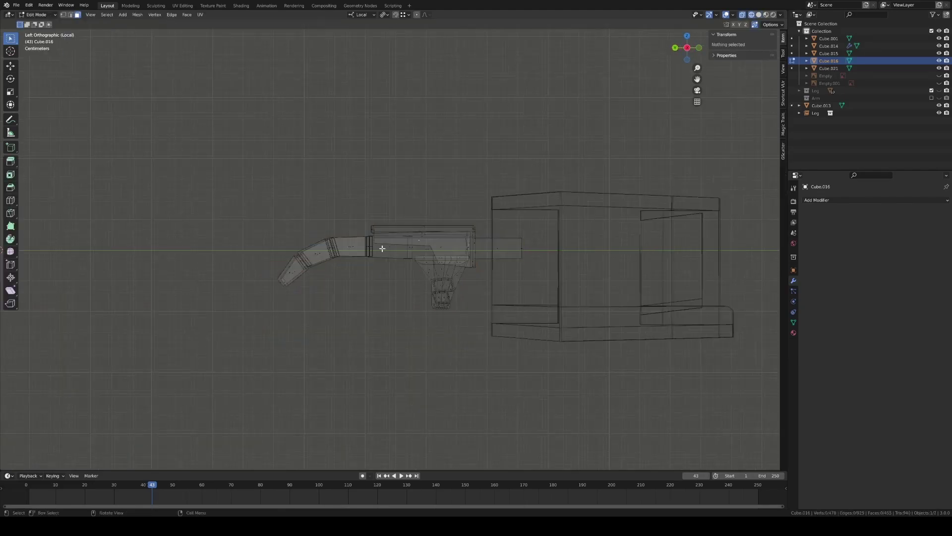
Select the hand and enter its mesh in wireframe from the right-side view
{"action": "left_click", "coordinate": [461, 276]}
{"action": "key", "text": "z"}
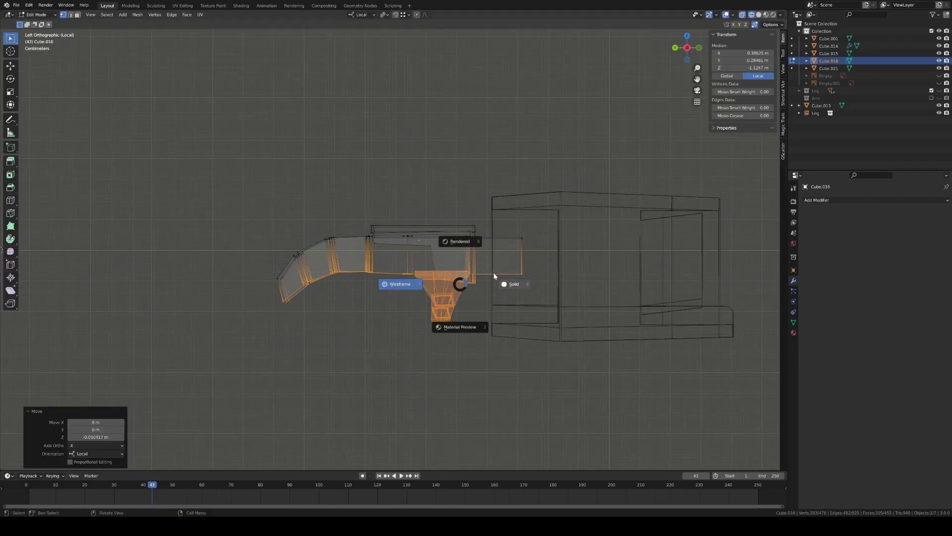
{"action": "left_click", "coordinate": [493, 272]}
{"action": "mouse_move", "coordinate": [493, 272]}
{"action": "middle_mouse_down"}
{"action": "mouse_move", "coordinate": [406, 204]}
{"action": "mouse_move", "coordinate": [615, 243]}
{"action": "mouse_move", "coordinate": [416, 258]}
{"action": "middle_mouse_up"}
{"action": "left_click", "coordinate": [399, 200]}
{"action": "key", "text": "Tab"}
{"action": "left_click", "coordinate": [416, 258]}
{"action": "key", "text": "KP_3"}
{"action": "key", "text": "shift+z"}
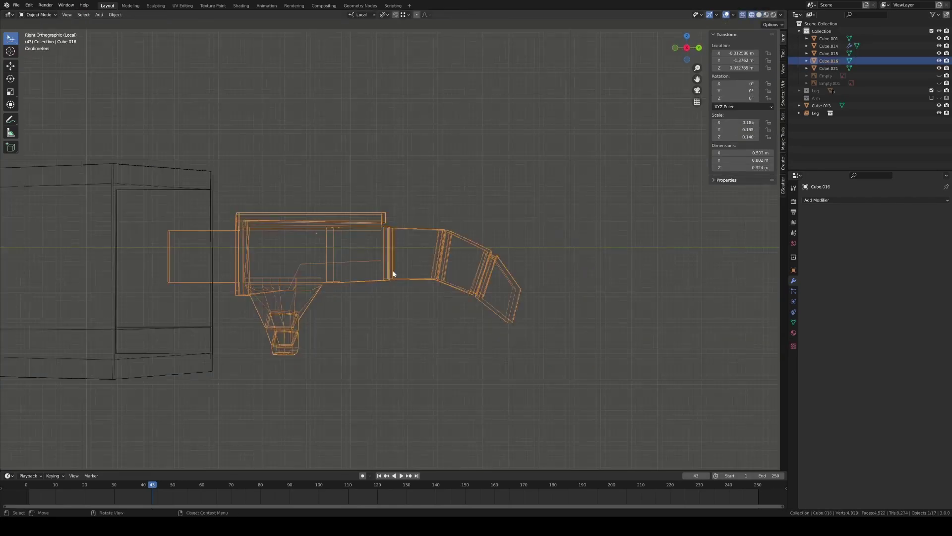
{"action": "key", "text": "Tab"}
Move the edge loop under the palm along local Z, then return to solid shading
{"action": "left_click", "coordinate": [324, 275], "text": "alt"}
{"action": "key", "text": "g"}
{"action": "key", "text": "z"}
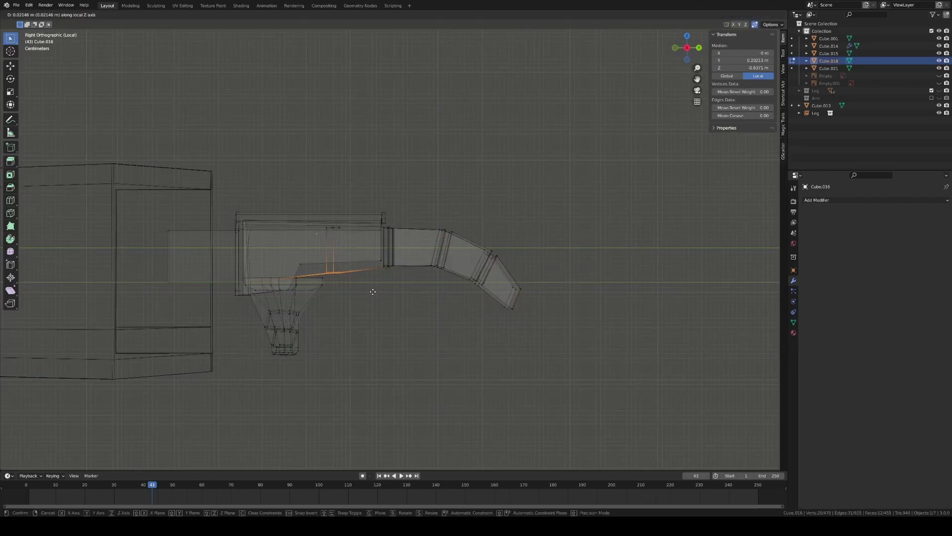
{"action": "left_click", "coordinate": [409, 281]}
{"action": "key", "text": "shift+z"}
{"action": "key", "text": "alt+a"}
{"action": "mouse_move", "coordinate": [409, 281]}
{"action": "middle_mouse_down"}
{"action": "mouse_move", "coordinate": [510, 228]}
{"action": "mouse_move", "coordinate": [534, 260]}
{"action": "middle_mouse_up"}
Leave isolation to show the whole robot and rotate the hand into place at the wrist
{"action": "key", "text": "Tab"}
{"action": "key", "text": "KP_3"}
{"action": "key", "text": "KP_Divide"}
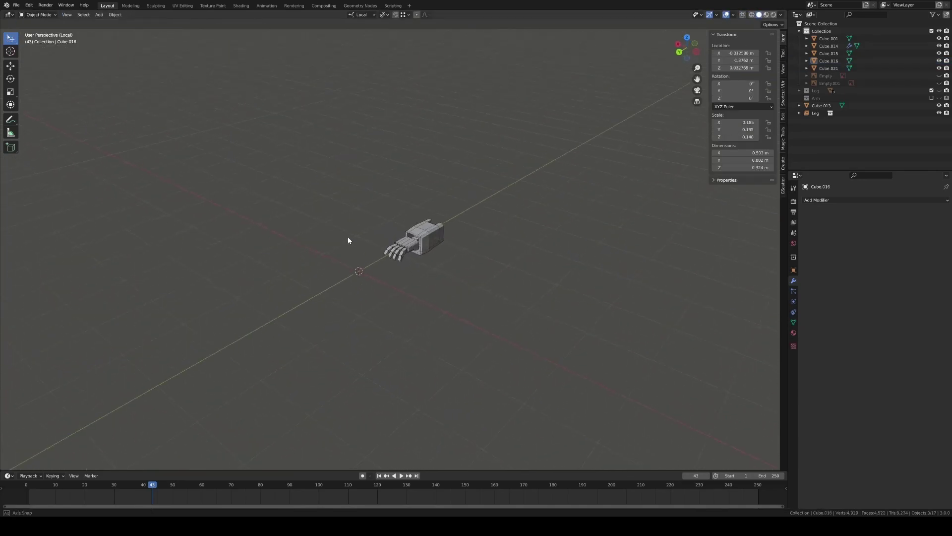
{"action": "key", "text": "r"}
{"action": "left_click", "coordinate": [588, 205]}
{"action": "middle_click_drag", "start_coordinate": [588, 205], "coordinate": [546, 248]}
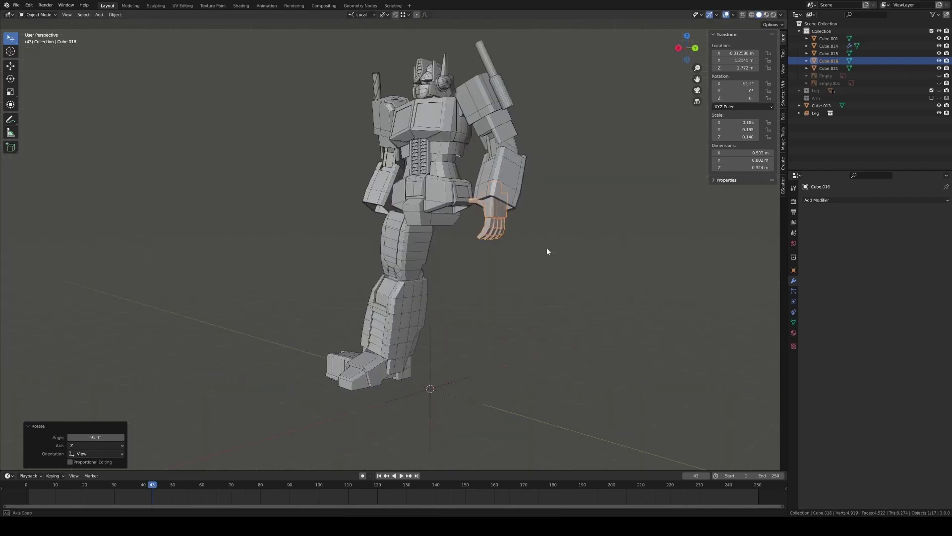
{"action": "key", "text": "ctrl+KP_1"}
{"action": "key", "text": "r"}
{"action": "left_click", "coordinate": [456, 251]}
{"action": "middle_click_drag", "start_coordinate": [456, 252], "coordinate": [545, 193]}
Tilt the hand about its local X axis and adjust its position on the arm
{"action": "key", "text": "r"}
{"action": "key", "text": "x"}
{"action": "key", "text": "x"}
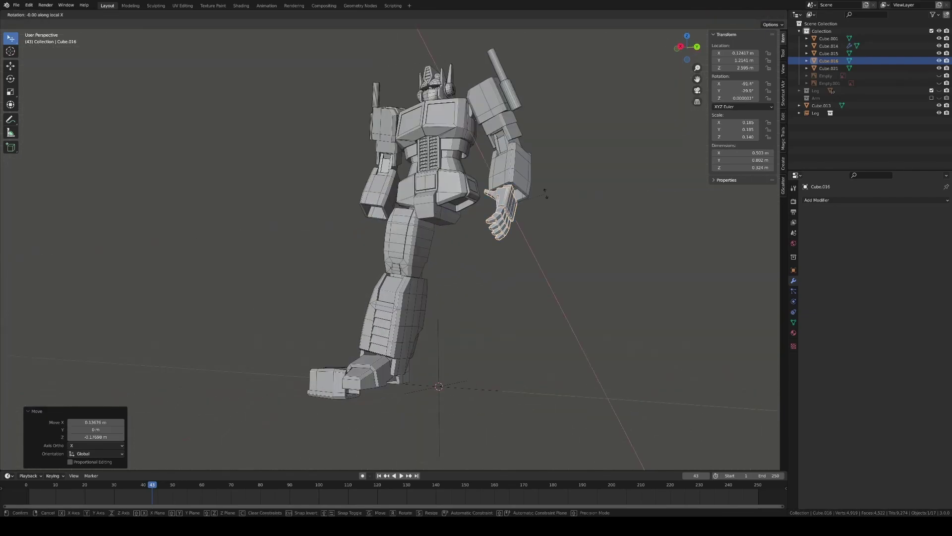
{"action": "left_click", "coordinate": [535, 158]}
{"action": "mouse_move", "coordinate": [535, 158]}
{"action": "middle_mouse_down"}
{"action": "mouse_move", "coordinate": [540, 186]}
{"action": "mouse_move", "coordinate": [485, 222]}
{"action": "mouse_move", "coordinate": [422, 209]}
{"action": "mouse_move", "coordinate": [429, 192]}
{"action": "mouse_move", "coordinate": [449, 275]}
{"action": "mouse_move", "coordinate": [433, 257]}
{"action": "middle_mouse_up"}
{"action": "key", "text": "g"}
{"action": "left_click", "coordinate": [432, 199]}
{"action": "key", "text": "g"}
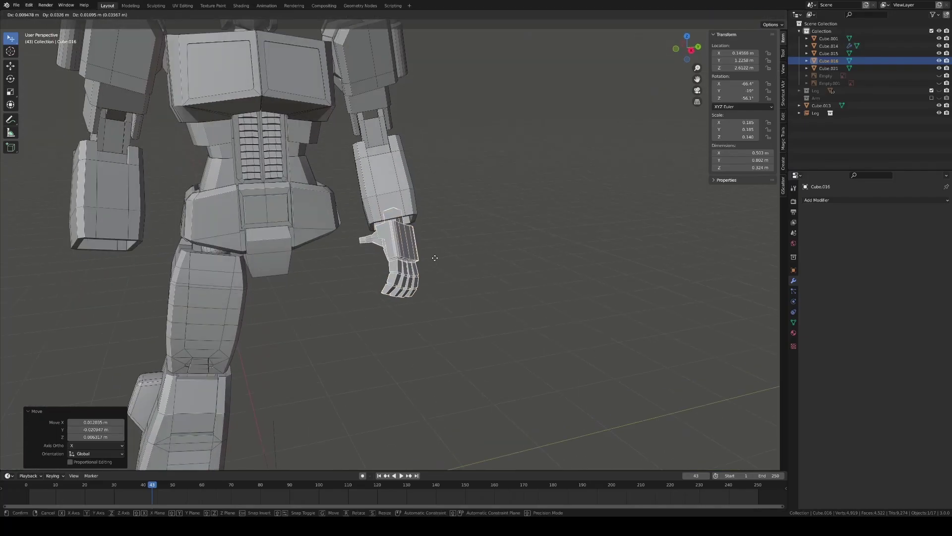
{"action": "right_click", "coordinate": [434, 258]}
Duplicate the hand, clear the copy's location and rotation, and frame it
{"action": "scroll", "coordinate": [421, 238], "scroll_direction": "down", "scroll_amount": 2}
{"action": "scroll", "coordinate": [417, 229], "scroll_direction": "down", "scroll_amount": 3}
{"action": "scroll", "coordinate": [419, 254], "scroll_direction": "up", "scroll_amount": 3}
{"action": "scroll", "coordinate": [402, 255], "scroll_direction": "up", "scroll_amount": 3}
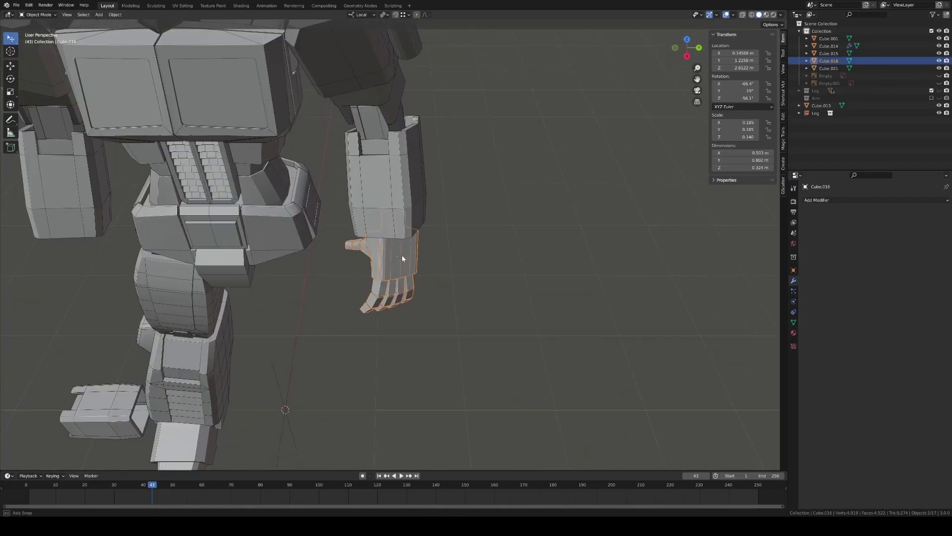
{"action": "scroll", "coordinate": [402, 255], "scroll_direction": "down", "scroll_amount": 5}
{"action": "key", "text": "shift+d"}
{"action": "key", "text": "alt+g"}
{"action": "key", "text": "alt+r"}
{"action": "middle_click_drag", "start_coordinate": [412, 258], "coordinate": [439, 275]}
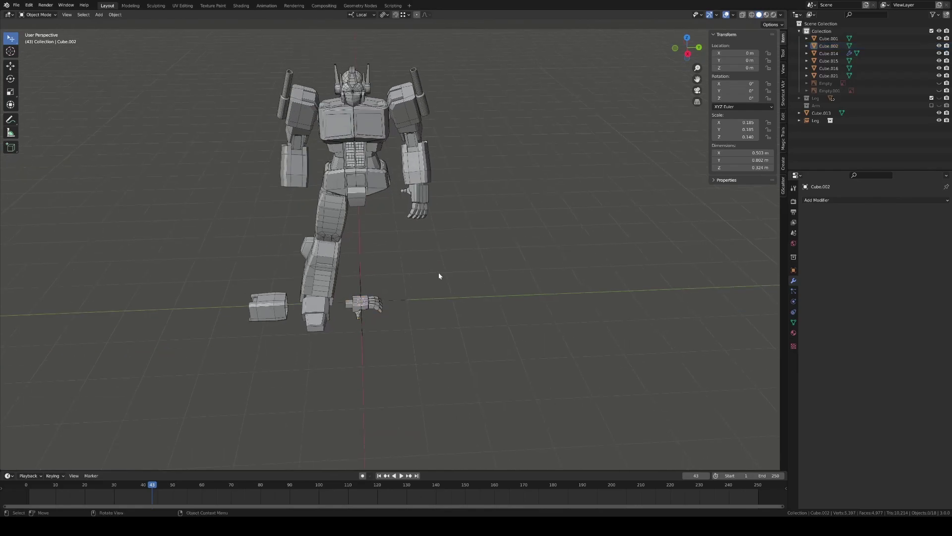
{"action": "key", "text": "KP_Decimal"}
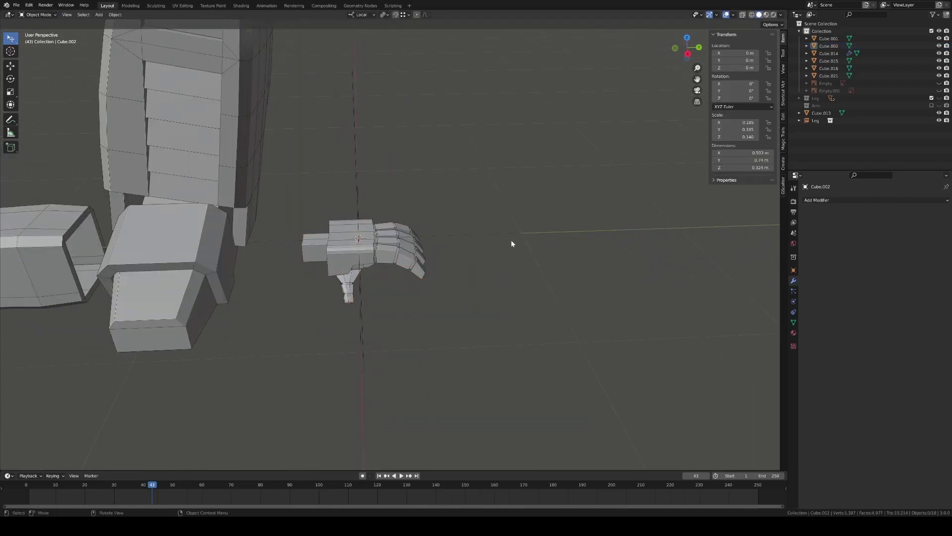
{"action": "scroll", "coordinate": [512, 243], "scroll_direction": "down", "scroll_amount": 5}
Reshape part of the arm-mounted hand's geometry in wireframe, then return to solid object mode
{"action": "left_click", "coordinate": [489, 187]}
{"action": "key", "text": "ctrl+Tab"}
{"action": "left_click", "coordinate": [542, 185]}
{"action": "key", "text": "shift+z"}
{"action": "key", "text": "KP_Decimal"}
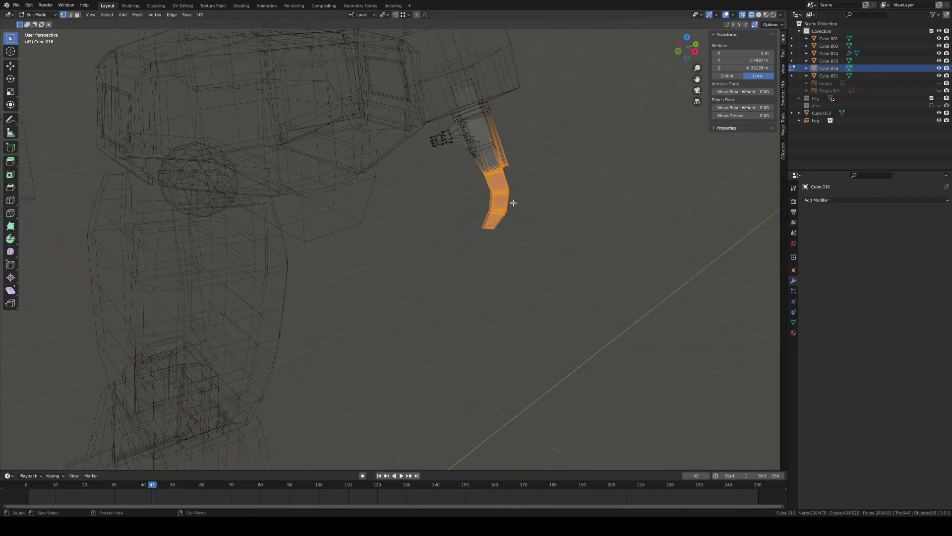
{"action": "left_click", "coordinate": [537, 164]}
{"action": "key", "text": "z"}
{"action": "left_click", "coordinate": [579, 156]}
{"action": "key", "text": "alt+a"}
{"action": "middle_click_drag", "start_coordinate": [501, 187], "coordinate": [469, 185]}
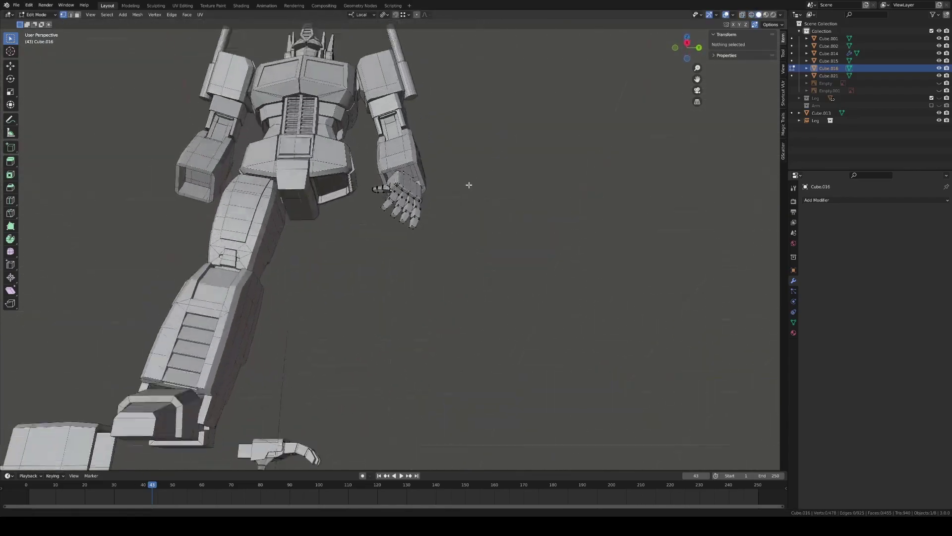
{"action": "scroll", "coordinate": [453, 253], "scroll_direction": "up", "scroll_amount": 4}
{"action": "key", "text": "Tab"}
Orbit around the arm and hand to check the fit, then select the hand piece
{"action": "middle_click_drag", "start_coordinate": [453, 254], "coordinate": [311, 222]}
{"action": "left_click_drag", "start_coordinate": [392, 268], "coordinate": [394, 267]}
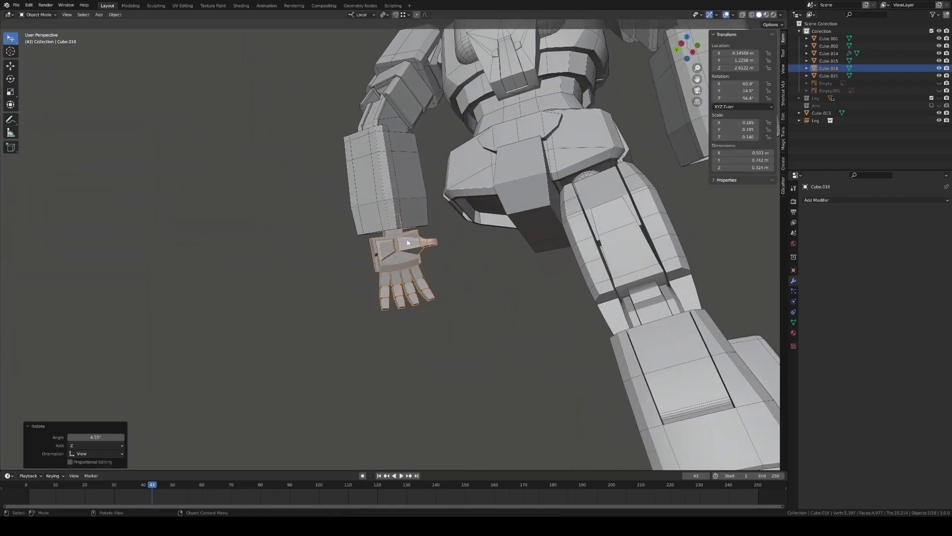
{"action": "scroll", "coordinate": [451, 258], "scroll_direction": "down", "scroll_amount": 5}
{"action": "scroll", "coordinate": [468, 255], "scroll_direction": "up", "scroll_amount": 5}
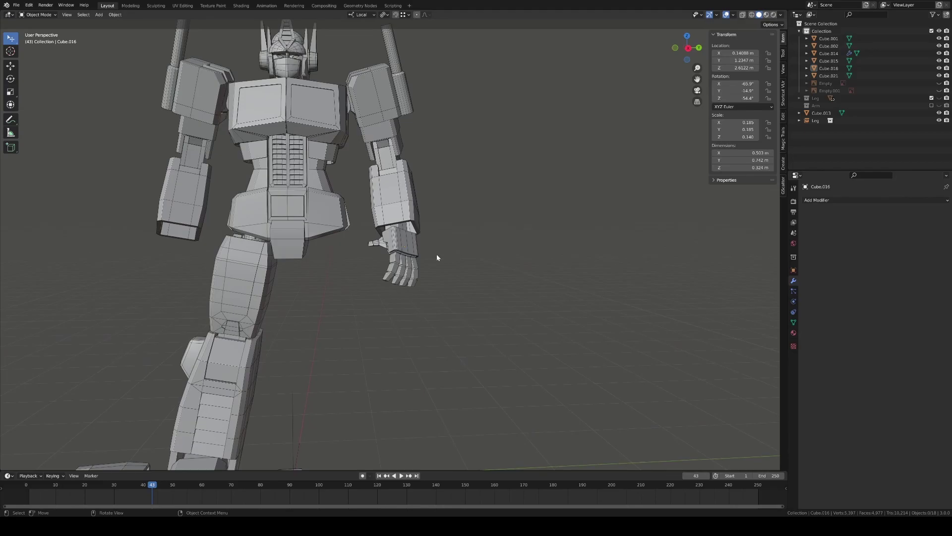
{"action": "middle_click_drag", "start_coordinate": [439, 258], "coordinate": [409, 257]}
{"action": "scroll", "coordinate": [409, 256], "scroll_direction": "down", "scroll_amount": 5}
{"action": "left_click", "coordinate": [288, 235]}
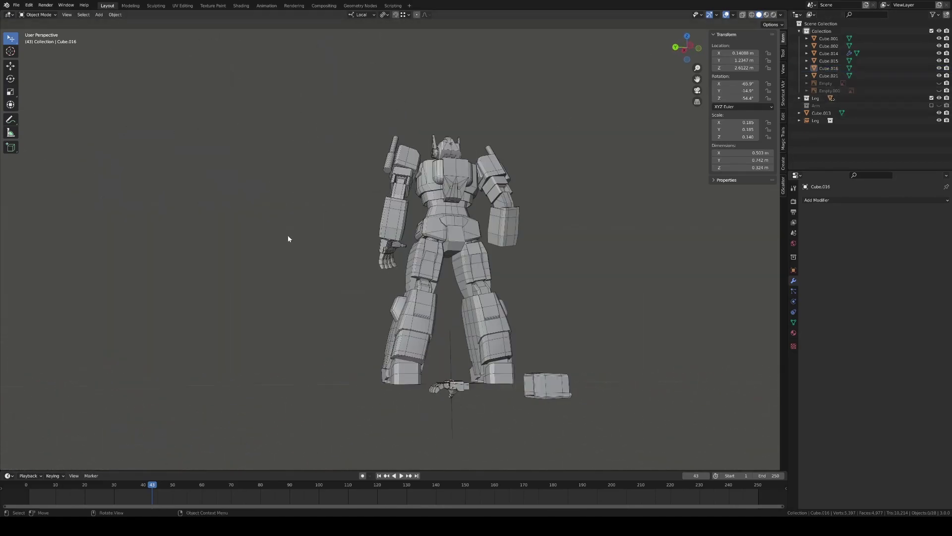
{"action": "mouse_move", "coordinate": [288, 235]}
{"action": "middle_mouse_down"}
{"action": "mouse_move", "coordinate": [626, 256]}
{"action": "mouse_move", "coordinate": [571, 257]}
{"action": "middle_mouse_up"}
{"action": "left_click", "coordinate": [326, 380]}
Slide the loose box block along its local Z and add a Mirror modifier to the hand
{"action": "right_click", "coordinate": [112, 372]}
{"action": "left_click", "coordinate": [233, 381]}
{"action": "key", "text": "g"}
{"action": "key", "text": "z"}
{"action": "key", "text": "z"}
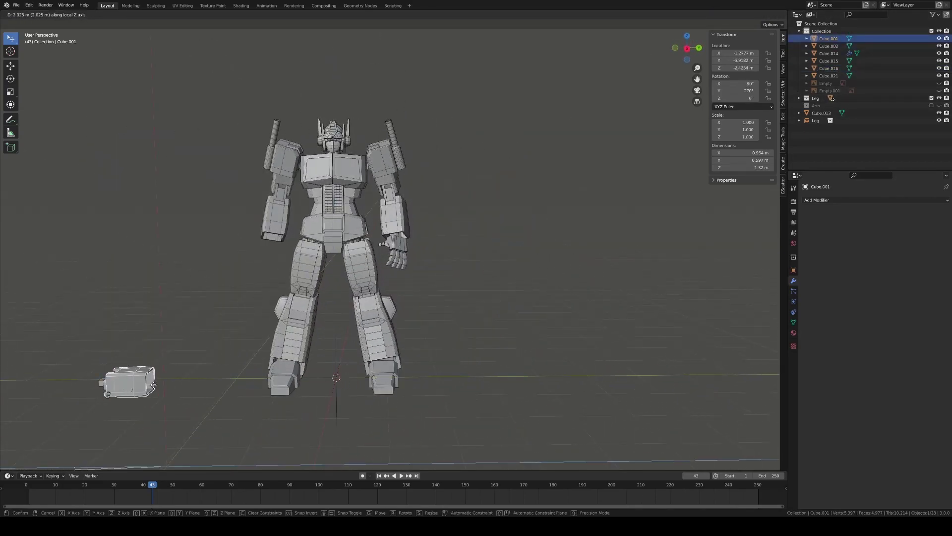
{"action": "left_click", "coordinate": [843, 200]}
{"action": "left_click", "coordinate": [788, 283]}
Inspect the mirrored hands from around the robot and isolate them in view
{"action": "mouse_move", "coordinate": [608, 240]}
{"action": "middle_mouse_down"}
{"action": "mouse_move", "coordinate": [474, 262]}
{"action": "mouse_move", "coordinate": [513, 236]}
{"action": "middle_mouse_up"}
{"action": "left_click", "coordinate": [513, 237]}
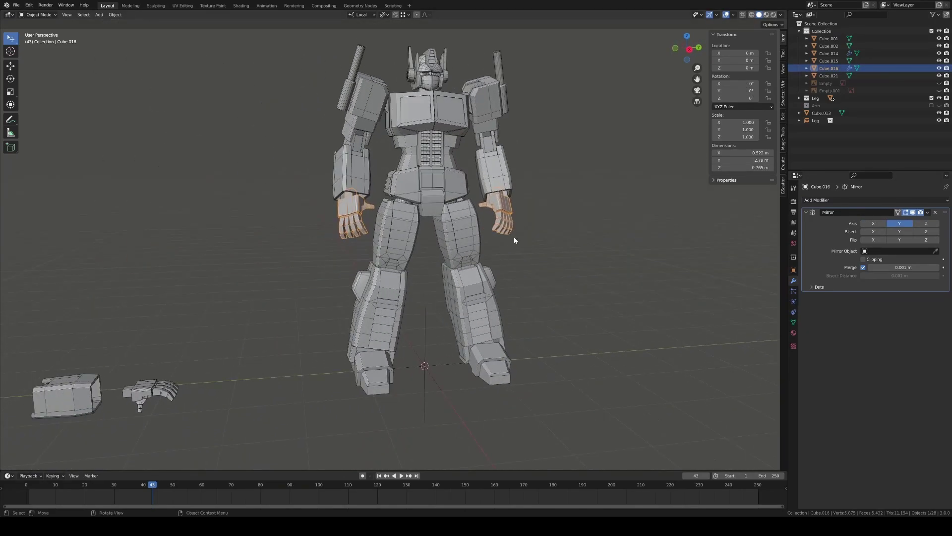
{"action": "scroll", "coordinate": [515, 242], "scroll_direction": "down", "scroll_amount": 3}
{"action": "scroll", "coordinate": [508, 228], "scroll_direction": "up", "scroll_amount": 2}
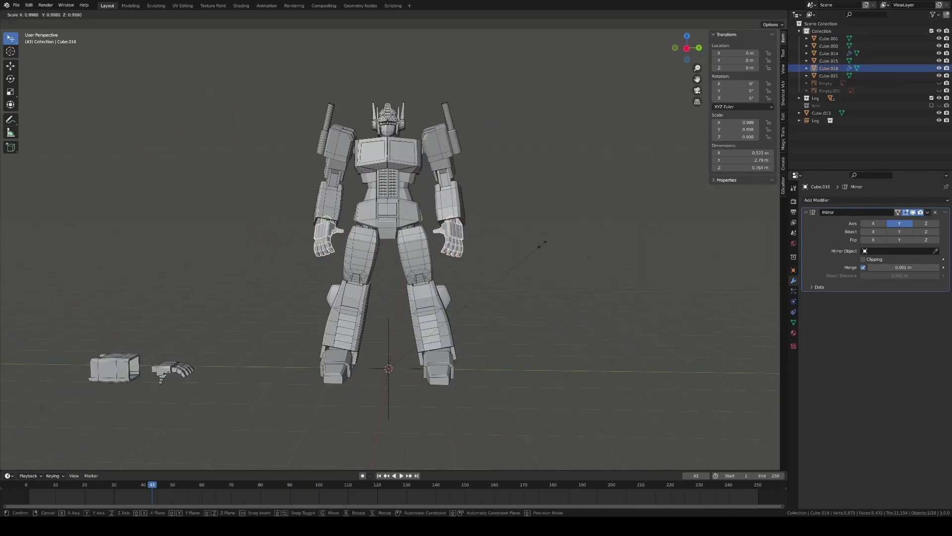
{"action": "scroll", "coordinate": [621, 269], "scroll_direction": "down", "scroll_amount": 3}
{"action": "scroll", "coordinate": [509, 239], "scroll_direction": "up", "scroll_amount": 3}
{"action": "middle_click_drag", "start_coordinate": [509, 239], "coordinate": [401, 251]}
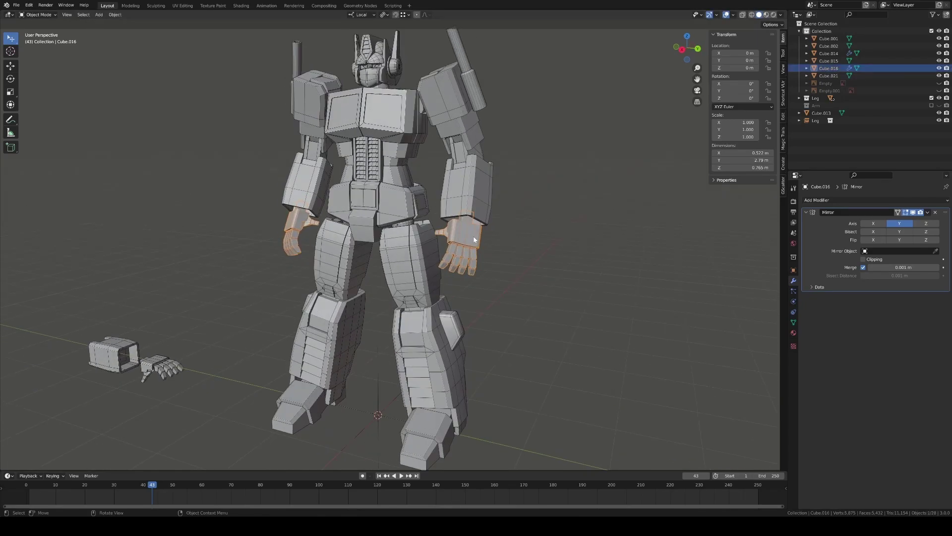
{"action": "key", "text": "KP_Divide"}
Set the hand's origin to the 3D cursor and show the whole robot again
{"action": "key", "text": "Tab"}
{"action": "key", "text": "Tab"}
{"action": "left_click", "coordinate": [115, 14]}
{"action": "mouse_move", "coordinate": [142, 30]}
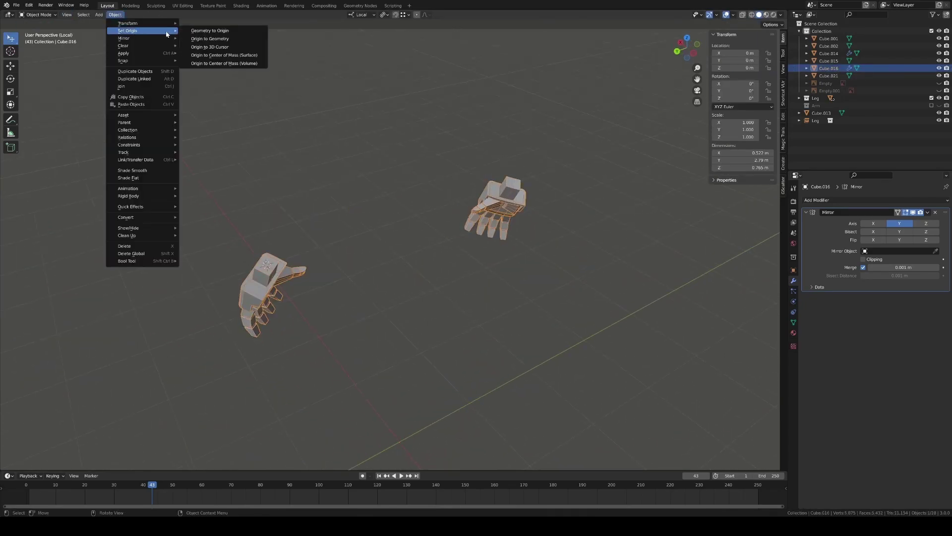
{"action": "left_click", "coordinate": [222, 47]}
{"action": "key", "text": "Tab"}
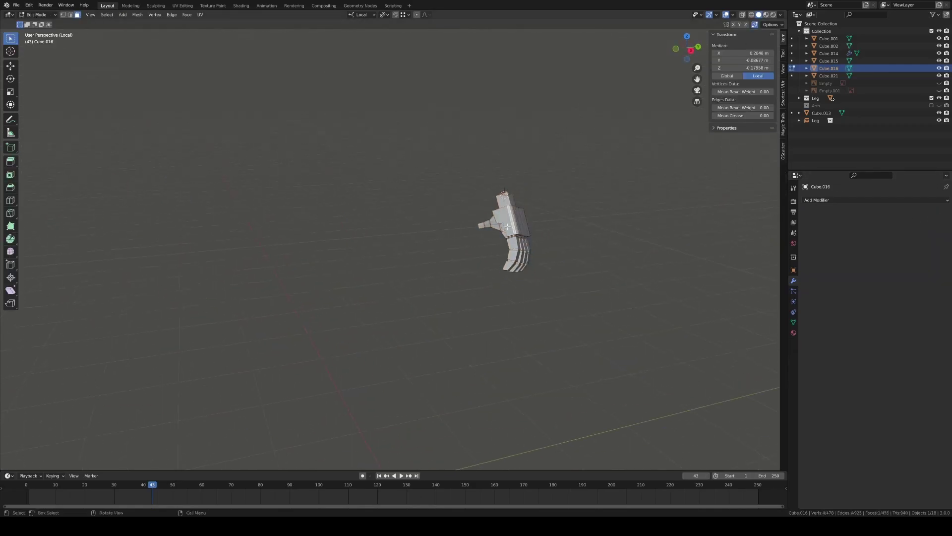
{"action": "key", "text": "Tab"}
{"action": "key", "text": "KP_Divide"}
Scale the hand along its local Z and X axes to fit the arm
{"action": "mouse_move", "coordinate": [569, 241]}
{"action": "middle_mouse_down"}
{"action": "mouse_move", "coordinate": [474, 244]}
{"action": "mouse_move", "coordinate": [486, 249]}
{"action": "middle_mouse_up"}
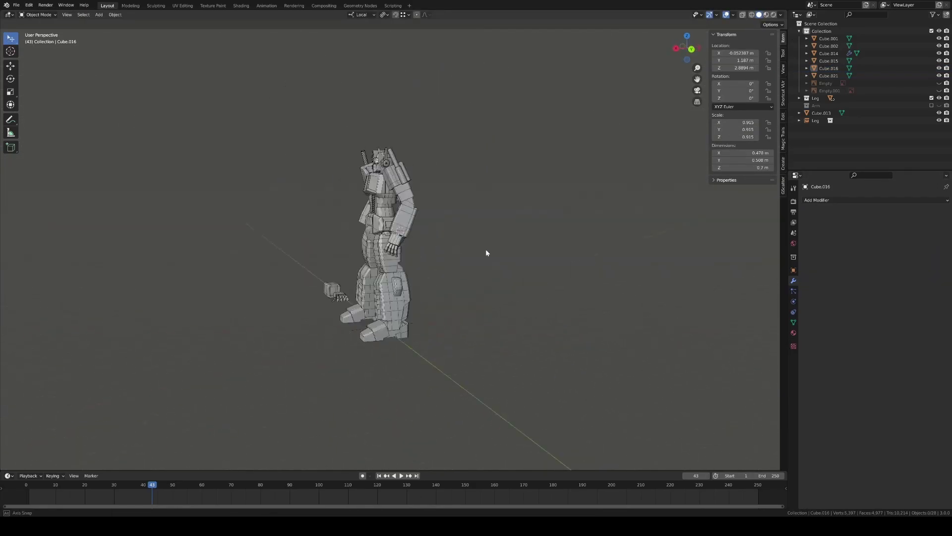
{"action": "scroll", "coordinate": [486, 249], "scroll_direction": "up", "scroll_amount": 3}
{"action": "key", "text": "z"}
{"action": "key", "text": "z"}
{"action": "key", "text": "x"}
{"action": "mouse_move", "coordinate": [515, 216]}
{"action": "middle_mouse_down"}
{"action": "mouse_move", "coordinate": [489, 185]}
{"action": "mouse_move", "coordinate": [516, 228]}
{"action": "mouse_move", "coordinate": [505, 214]}
{"action": "middle_mouse_up"}
{"action": "key", "text": "alt+a"}
Rotate the hand, enlarge it slightly, and nudge it into place at the wrist
{"action": "left_click", "coordinate": [459, 233]}
{"action": "scroll", "coordinate": [441, 231], "scroll_direction": "up", "scroll_amount": 2}
{"action": "key", "text": "r"}
{"action": "middle_click_drag", "start_coordinate": [442, 231], "coordinate": [446, 174]}
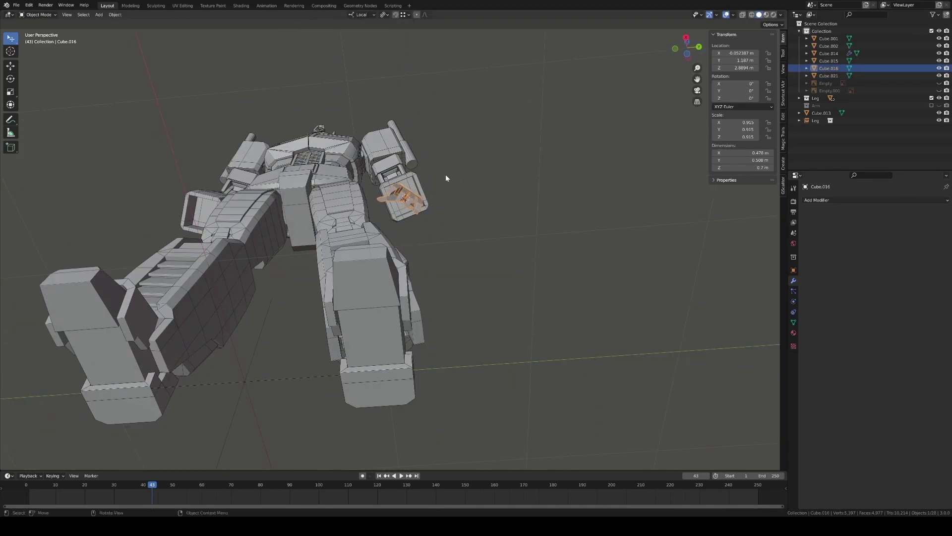
{"action": "key", "text": "r"}
{"action": "key", "text": "s"}
{"action": "left_click", "coordinate": [485, 226]}
{"action": "mouse_move", "coordinate": [485, 227]}
{"action": "middle_mouse_down"}
{"action": "mouse_move", "coordinate": [436, 209]}
{"action": "mouse_move", "coordinate": [386, 229]}
{"action": "mouse_move", "coordinate": [441, 257]}
{"action": "middle_mouse_up"}
{"action": "scroll", "coordinate": [436, 209], "scroll_direction": "up", "scroll_amount": 3}
{"action": "key", "text": "g"}
{"action": "left_click", "coordinate": [421, 245]}
{"action": "scroll", "coordinate": [441, 257], "scroll_direction": "down", "scroll_amount": 5}
{"action": "mouse_move", "coordinate": [531, 243]}
{"action": "middle_mouse_down"}
{"action": "mouse_move", "coordinate": [454, 255]}
{"action": "mouse_move", "coordinate": [475, 235]}
{"action": "middle_mouse_up"}
Mirror the hand across Y only, then save as Optimus_Prime_8.blend
{"action": "left_click", "coordinate": [843, 199]}
{"action": "left_click", "coordinate": [789, 270]}
{"action": "left_click", "coordinate": [873, 223]}
{"action": "left_click", "coordinate": [566, 227]}
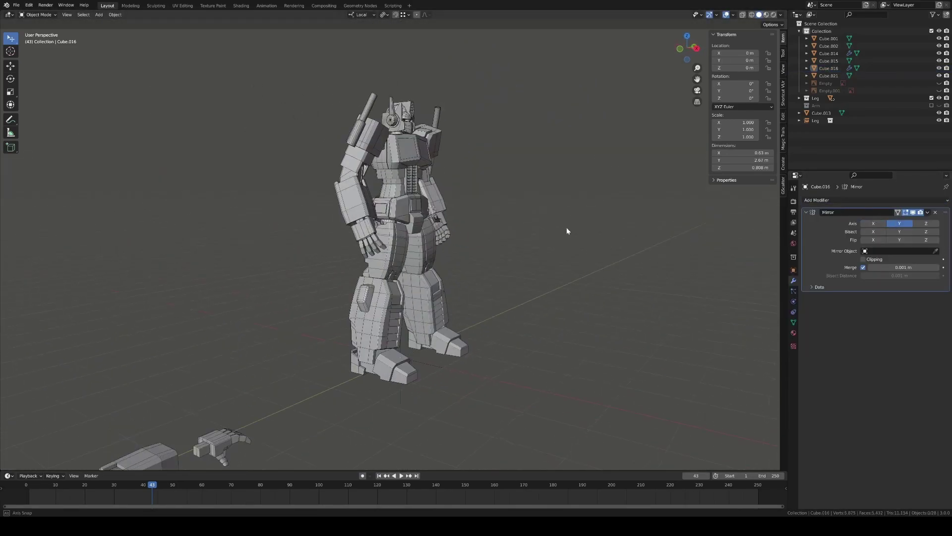
{"action": "mouse_move", "coordinate": [567, 227]}
{"action": "middle_mouse_down"}
{"action": "mouse_move", "coordinate": [428, 239]}
{"action": "mouse_move", "coordinate": [640, 230]}
{"action": "middle_mouse_up"}
{"action": "key", "text": "ctrl+s"}
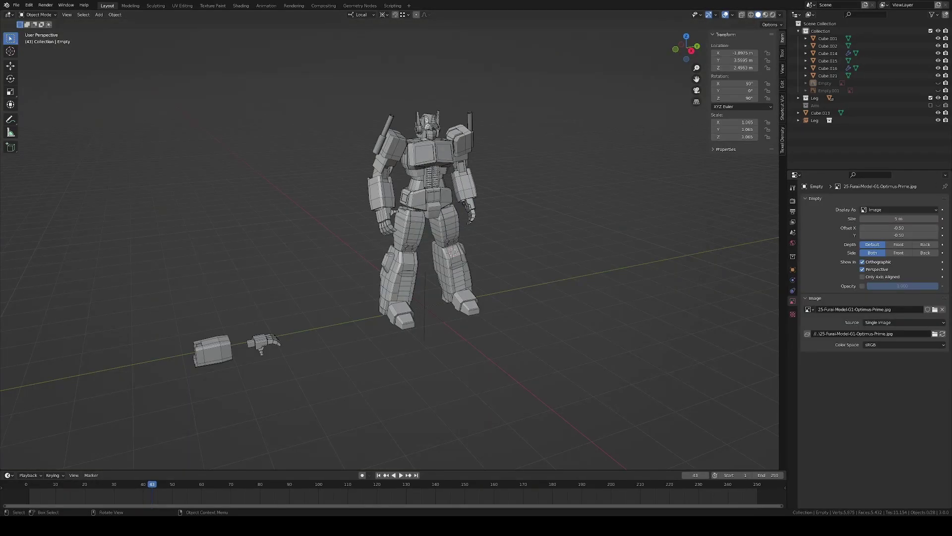
Stretch the right lower leg block along its local Z axis to lengthen it
{"action": "key", "text": "KP_3"}
{"action": "scroll", "coordinate": [333, 189], "scroll_direction": "up", "scroll_amount": 1}
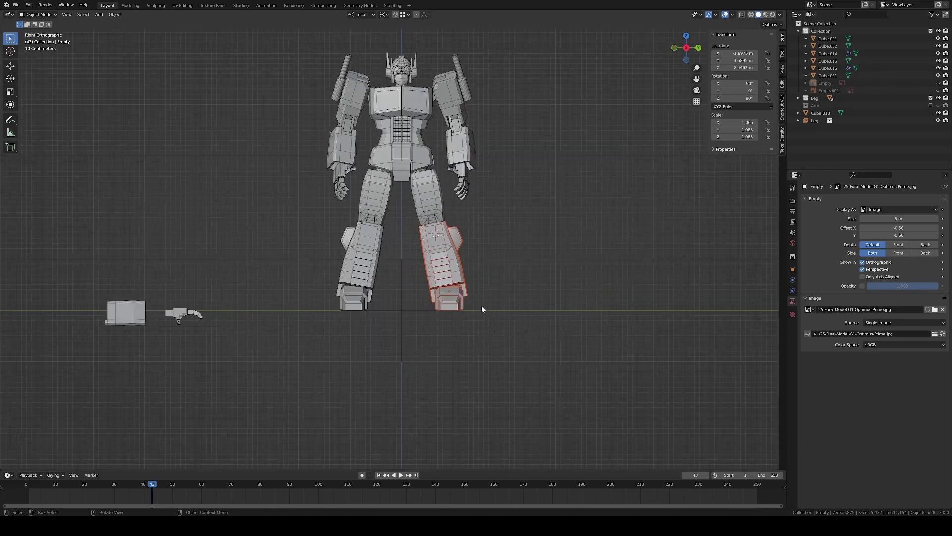
{"action": "key", "text": "Escape"}
{"action": "left_click", "coordinate": [467, 289]}
{"action": "key", "text": "Escape"}
{"action": "scroll", "coordinate": [475, 320], "scroll_direction": "up", "scroll_amount": 2}
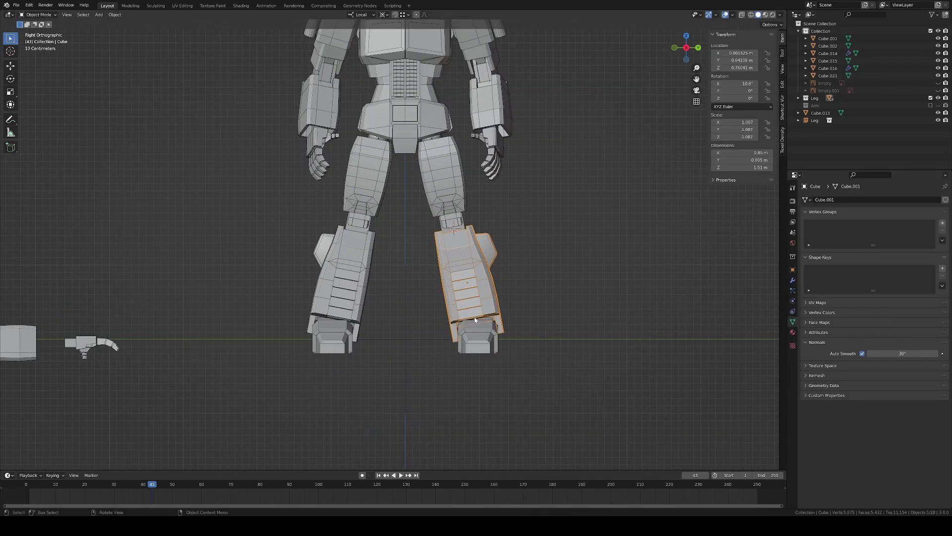
{"action": "key", "text": "z"}
{"action": "key", "text": "z"}
{"action": "key", "text": "Escape"}
{"action": "scroll", "coordinate": [537, 251], "scroll_direction": "down", "scroll_amount": 3}
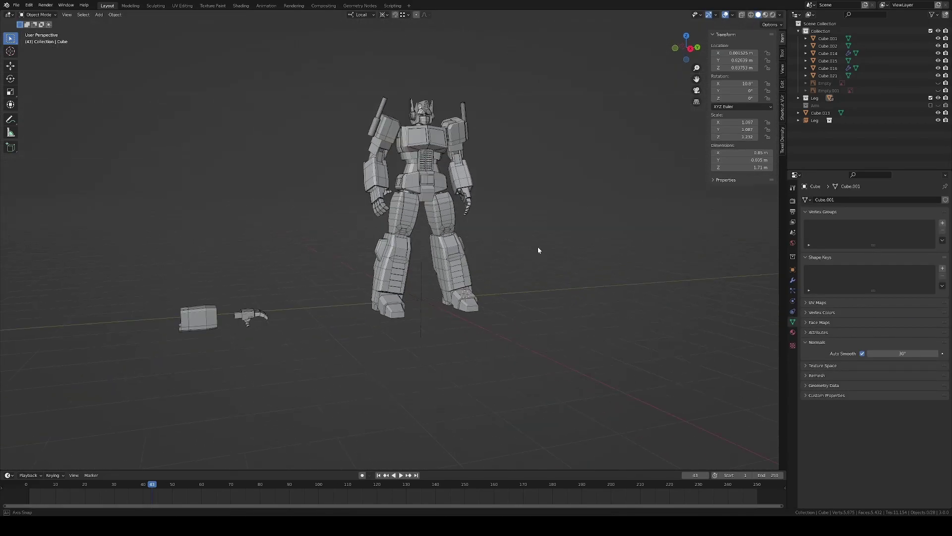
Select the pelvis piece and check it in front, back and side orthographic views
{"action": "key", "text": "ctrl+KP_3"}
{"action": "key", "text": "KP_3"}
{"action": "scroll", "coordinate": [444, 203], "scroll_direction": "up", "scroll_amount": 4}
{"action": "left_click", "coordinate": [444, 204]}
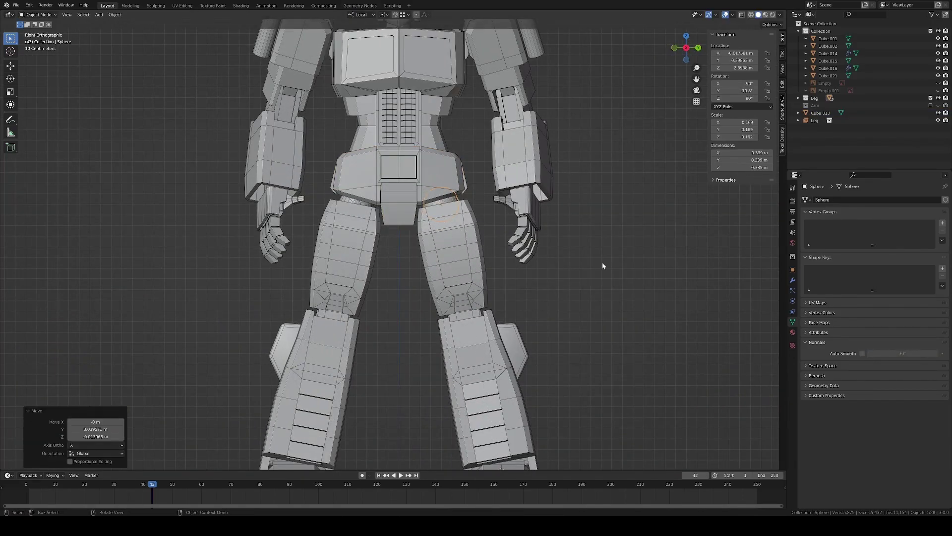
{"action": "key", "text": "KP_1"}
{"action": "key", "text": "KP_3"}
{"action": "scroll", "coordinate": [498, 149], "scroll_direction": "down", "scroll_amount": 2}
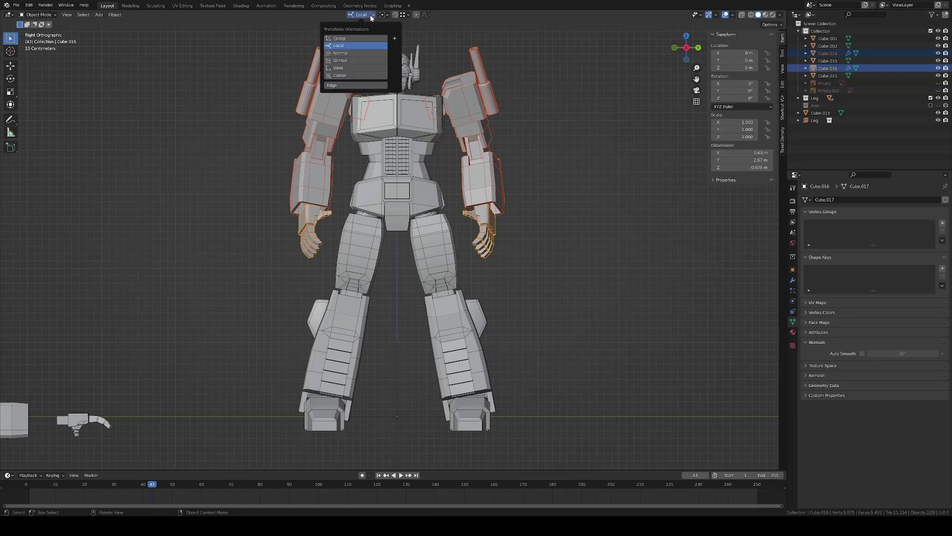
Turn on snapping, then inspect the arm meshes and the head from several angles
{"action": "left_click", "coordinate": [395, 14]}
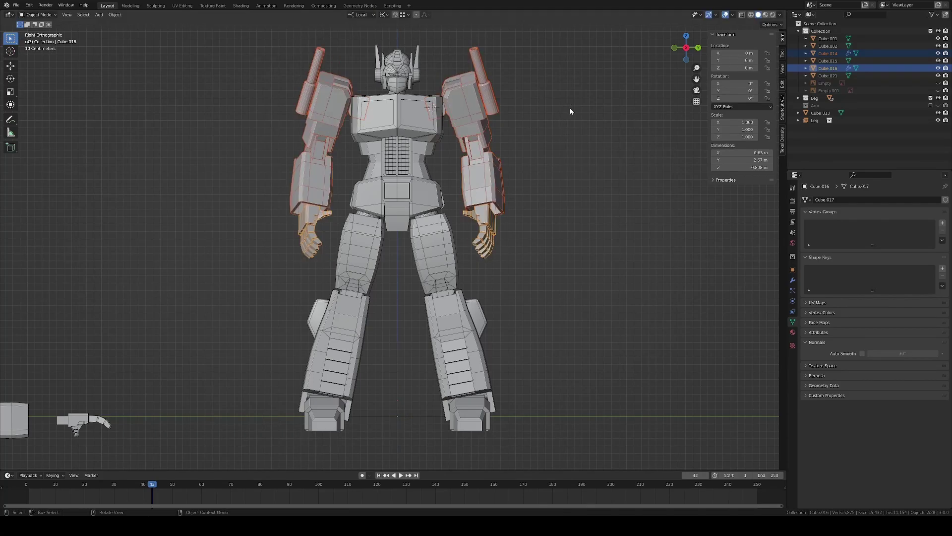
{"action": "key", "text": "Tab"}
{"action": "mouse_move", "coordinate": [571, 111]}
{"action": "middle_mouse_down"}
{"action": "mouse_move", "coordinate": [542, 143]}
{"action": "mouse_move", "coordinate": [651, 155]}
{"action": "mouse_move", "coordinate": [472, 170]}
{"action": "middle_mouse_up"}
{"action": "key", "text": "Tab"}
{"action": "key", "text": "KP_3"}
{"action": "left_click", "coordinate": [423, 131]}
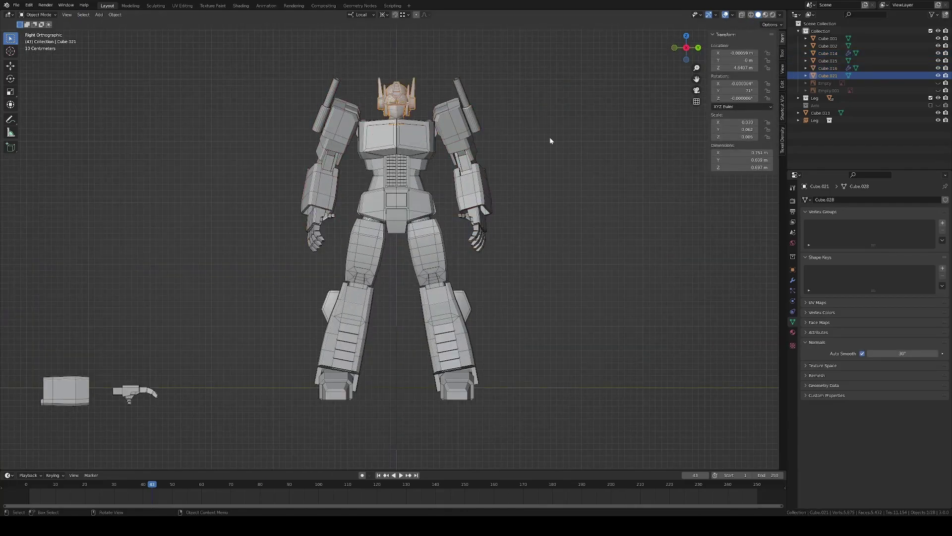
{"action": "mouse_move", "coordinate": [562, 164]}
{"action": "middle_mouse_down"}
{"action": "mouse_move", "coordinate": [489, 170]}
{"action": "mouse_move", "coordinate": [549, 164]}
{"action": "mouse_move", "coordinate": [492, 183]}
{"action": "middle_mouse_up"}
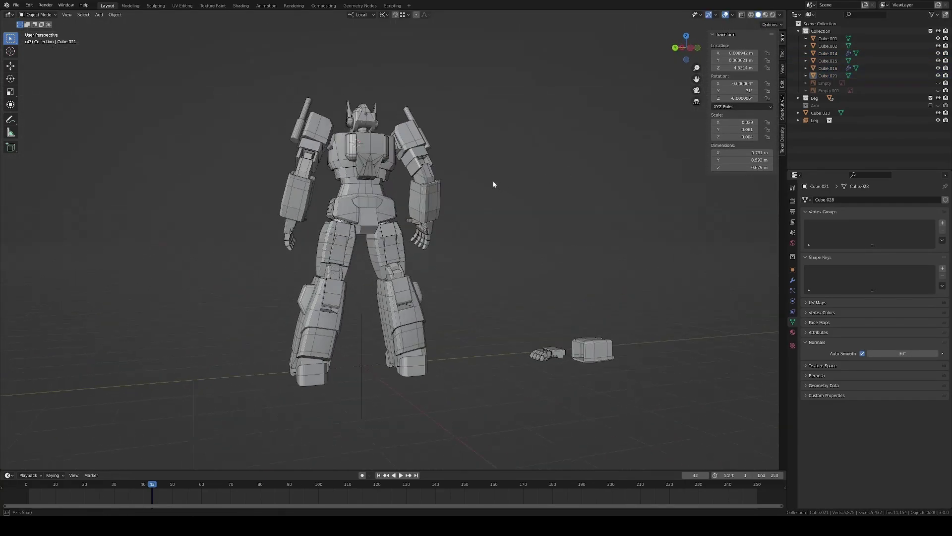
{"action": "scroll", "coordinate": [493, 183], "scroll_direction": "up", "scroll_amount": 3}
Move the thigh armor plate's faces in Edit Mode to adjust the panel
{"action": "left_click", "coordinate": [423, 201]}
{"action": "key", "text": "ctrl+KP_3"}
{"action": "key", "text": "Tab"}
{"action": "scroll", "coordinate": [444, 238], "scroll_direction": "up", "scroll_amount": 3}
{"action": "scroll", "coordinate": [444, 238], "scroll_direction": "up", "scroll_amount": 2}
{"action": "key", "text": "g"}
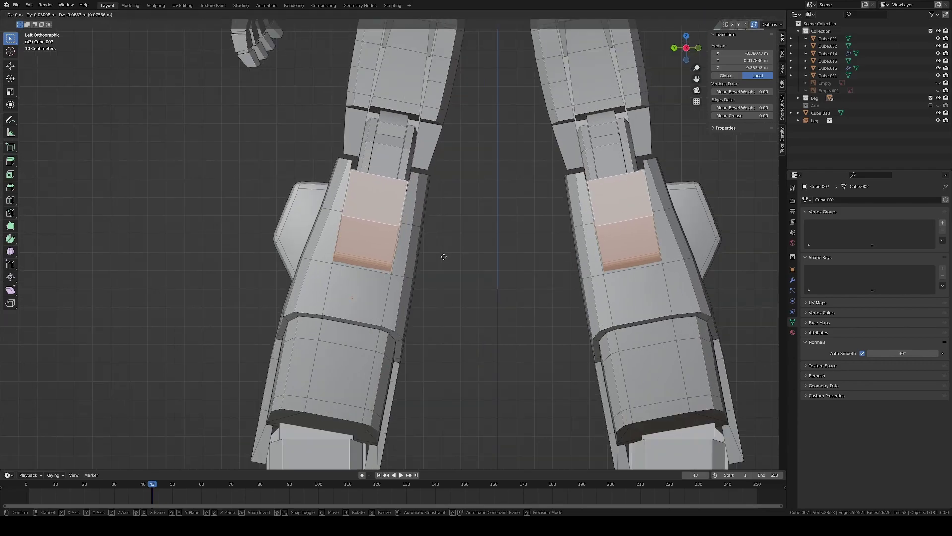
{"action": "left_click", "coordinate": [491, 268]}
{"action": "scroll", "coordinate": [521, 271], "scroll_direction": "down", "scroll_amount": 8}
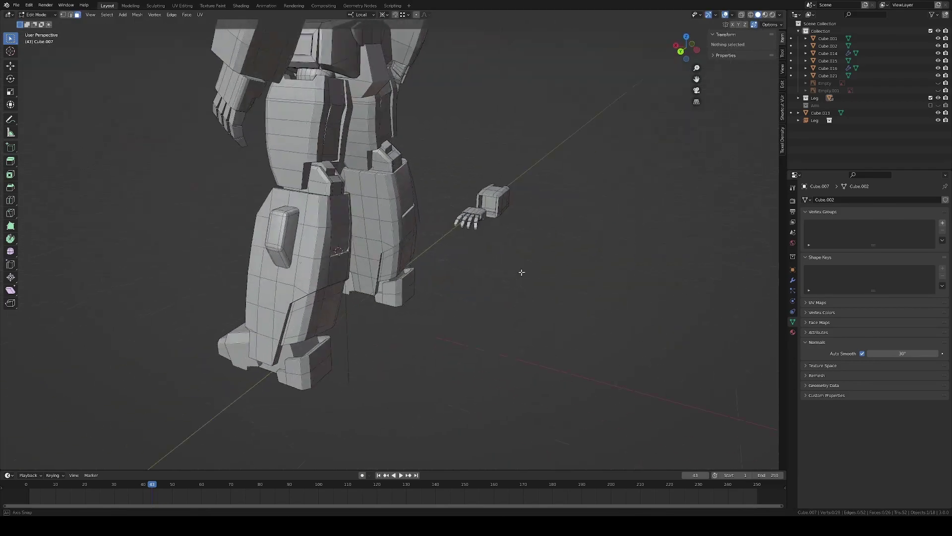
{"action": "middle_click_drag", "start_coordinate": [521, 271], "coordinate": [391, 242]}
Unhide the reference photo Empty beside the robot in front view
{"action": "key", "text": "KP_3"}
{"action": "left_click", "coordinate": [945, 83]}
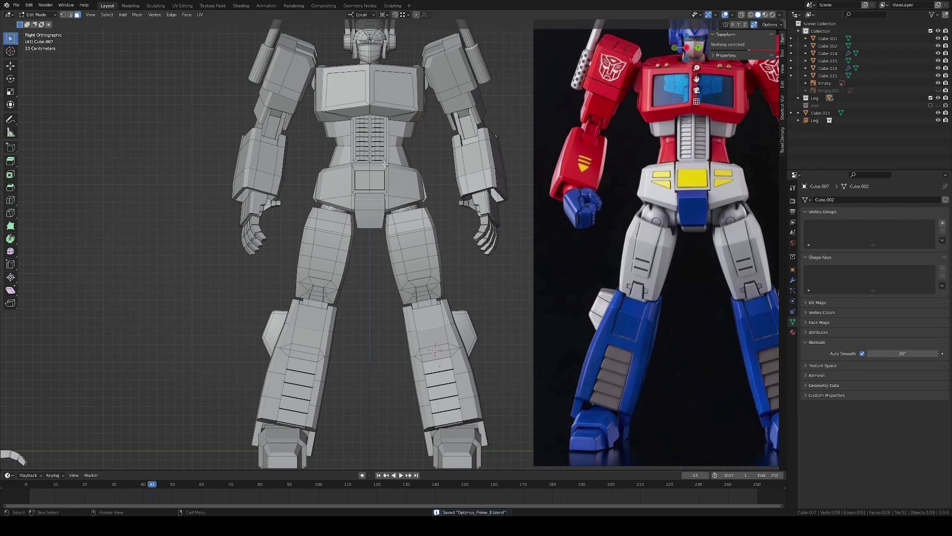
{"action": "mouse_move", "coordinate": [385, 164]}
{"action": "middle_mouse_down"}
{"action": "mouse_move", "coordinate": [406, 149]}
{"action": "mouse_move", "coordinate": [420, 198]}
{"action": "mouse_move", "coordinate": [385, 17]}
{"action": "middle_mouse_up"}
{"action": "scroll", "coordinate": [406, 149], "scroll_direction": "down", "scroll_amount": 3}
Select and scale shoulder and forearm faces to match the reference photo
{"action": "left_click", "coordinate": [401, 126]}
{"action": "left_click", "coordinate": [424, 211]}
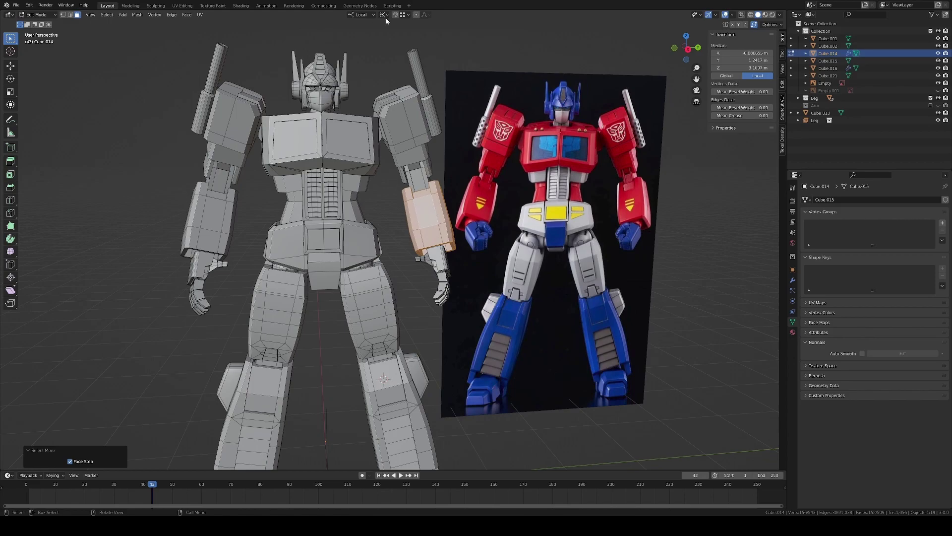
{"action": "left_click", "coordinate": [443, 201]}
{"action": "middle_click_drag", "start_coordinate": [443, 201], "coordinate": [396, 148]}
{"action": "left_click", "coordinate": [396, 149]}
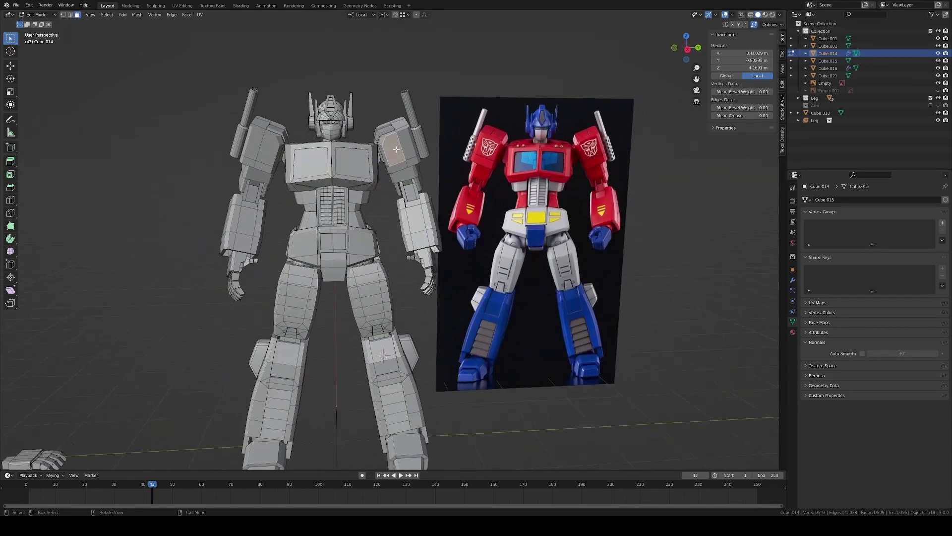
{"action": "scroll", "coordinate": [419, 144], "scroll_direction": "down", "scroll_amount": 2}
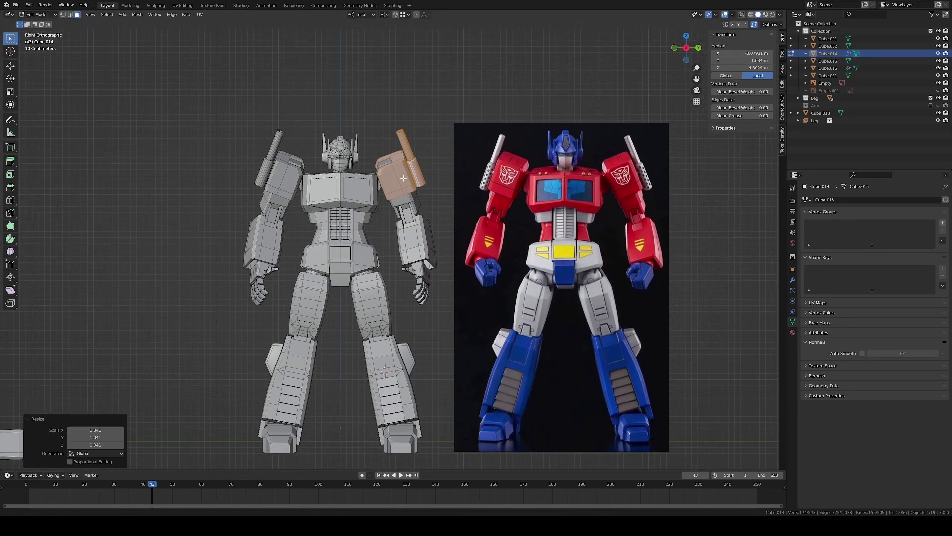
{"action": "scroll", "coordinate": [419, 145], "scroll_direction": "up", "scroll_amount": 5}
Move the forearm and wrist faces of Cube.014 so the forearm meets the hand
{"action": "left_click", "coordinate": [462, 341]}
{"action": "key", "text": "l"}
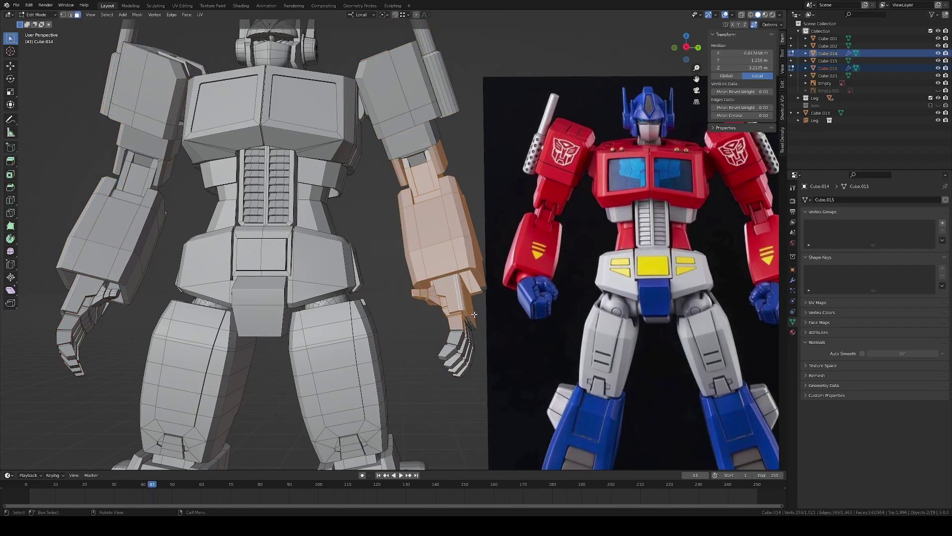
{"action": "mouse_move", "coordinate": [475, 314]}
{"action": "middle_mouse_down"}
{"action": "mouse_move", "coordinate": [447, 248]}
{"action": "mouse_move", "coordinate": [471, 298]}
{"action": "middle_mouse_up"}
{"action": "key", "text": "g"}
{"action": "left_click", "coordinate": [466, 208]}
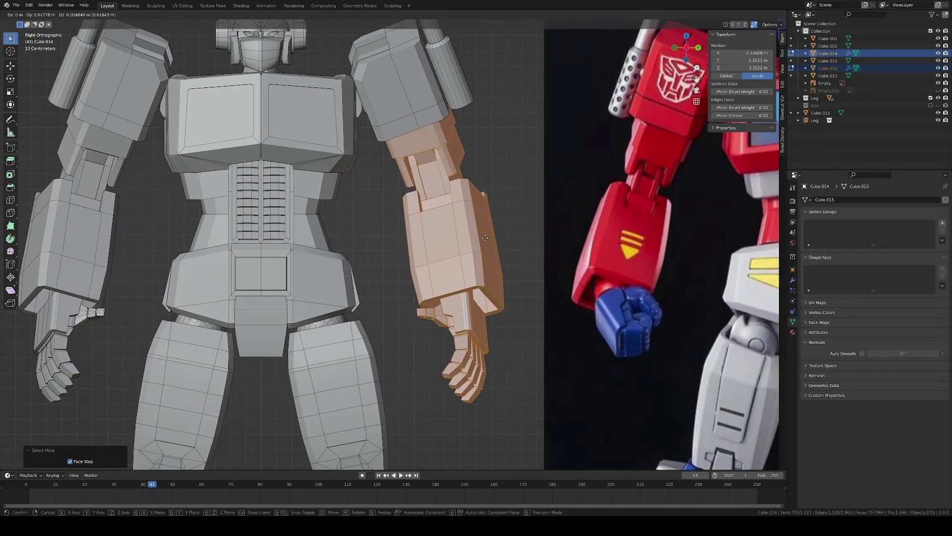
{"action": "mouse_move", "coordinate": [466, 208]}
{"action": "middle_mouse_down"}
{"action": "mouse_move", "coordinate": [476, 203]}
{"action": "mouse_move", "coordinate": [417, 249]}
{"action": "mouse_move", "coordinate": [419, 228]}
{"action": "mouse_move", "coordinate": [483, 240]}
{"action": "mouse_move", "coordinate": [609, 202]}
{"action": "mouse_move", "coordinate": [424, 157]}
{"action": "mouse_move", "coordinate": [515, 151]}
{"action": "mouse_move", "coordinate": [539, 173]}
{"action": "mouse_move", "coordinate": [562, 173]}
{"action": "middle_mouse_up"}
{"action": "key", "text": "g"}
{"action": "left_click", "coordinate": [446, 223]}
{"action": "scroll", "coordinate": [426, 238], "scroll_direction": "up", "scroll_amount": 4}
{"action": "key", "text": "g"}
{"action": "left_click", "coordinate": [418, 222]}
Leave Edit Mode, save Optimus_Prime_8.blend, and enter Edit Mode on the chest
{"action": "key", "text": "Tab"}
{"action": "key", "text": "KP_1"}
{"action": "key", "text": "ctrl+s"}
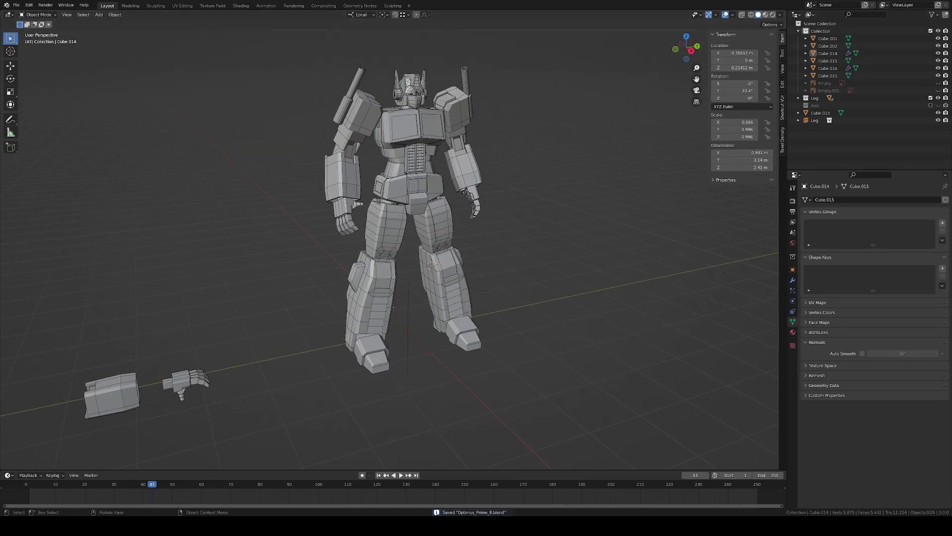
{"action": "key", "text": "KP_3"}
{"action": "key", "text": "Tab"}
Merge the chest mesh's duplicate vertices by distance, removing 26 points
{"action": "scroll", "coordinate": [410, 169], "scroll_direction": "up", "scroll_amount": 2}
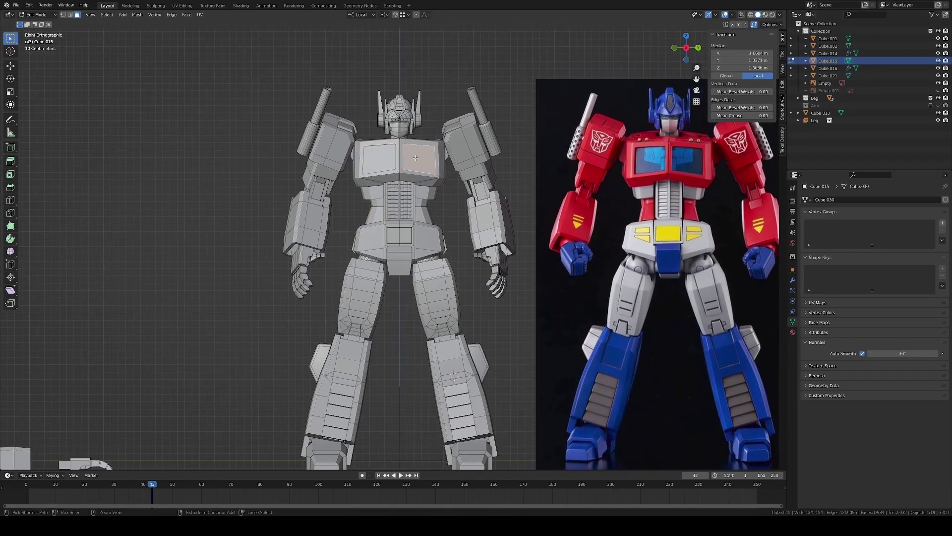
{"action": "key", "text": "ctrl+KP_Add"}
{"action": "middle_click_drag", "start_coordinate": [422, 163], "coordinate": [430, 152]}
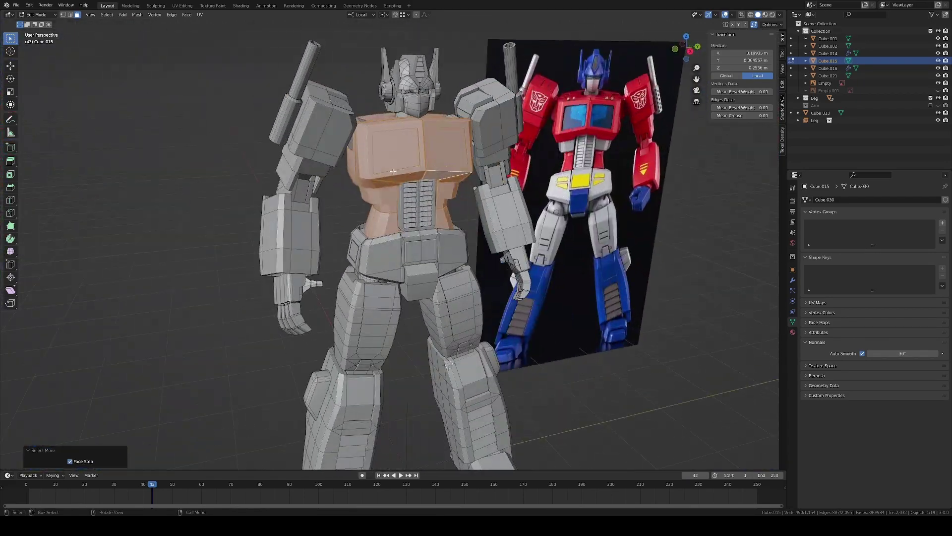
{"action": "left_click", "coordinate": [421, 179]}
{"action": "key", "text": "KP_3"}
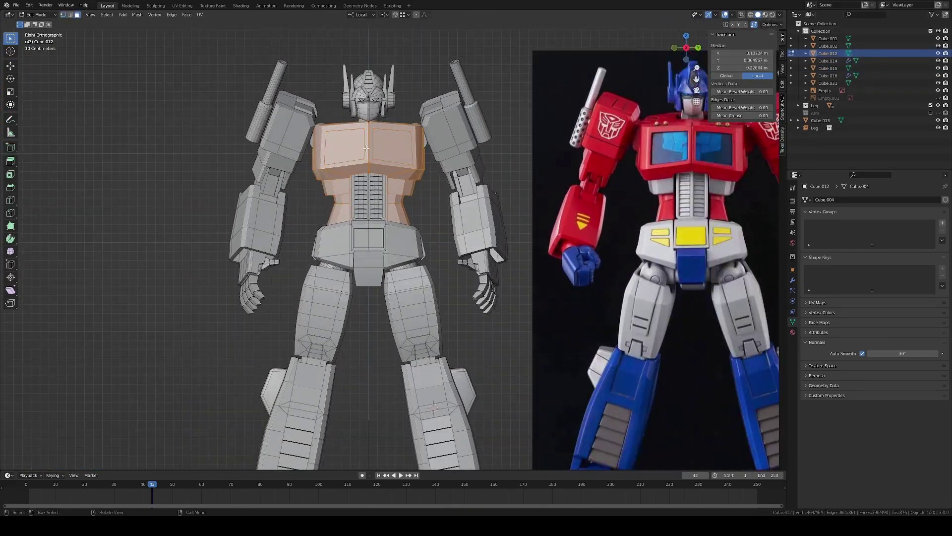
Use X-ray to deselect the abdomen vertices, then turn X-ray off and check the chest
{"action": "key", "text": "alt+z"}
{"action": "left_click_drag", "start_coordinate": [293, 180], "coordinate": [463, 272], "text": "ctrl"}
{"action": "middle_click_drag", "start_coordinate": [463, 271], "coordinate": [359, 151]}
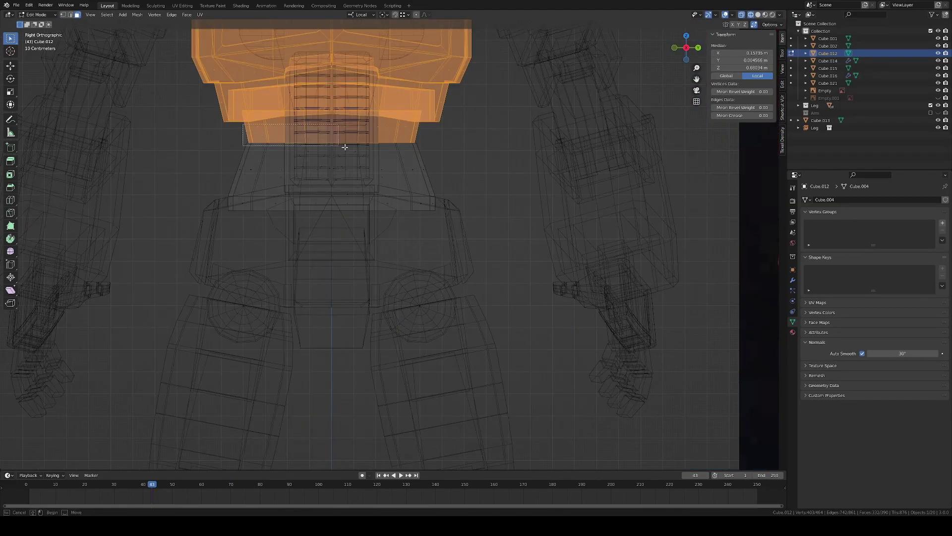
{"action": "middle_click_drag", "start_coordinate": [446, 170], "coordinate": [412, 116]}
{"action": "key", "text": "alt+z"}
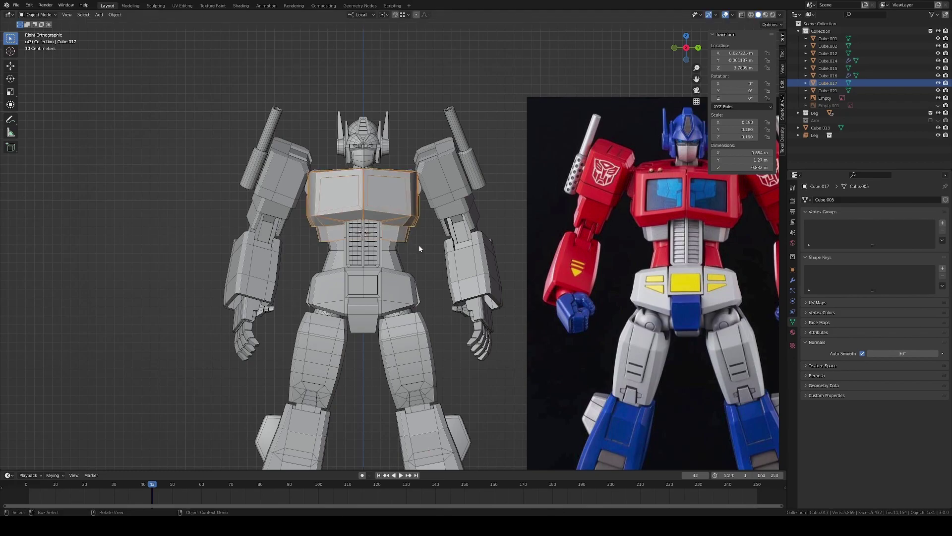
{"action": "middle_click_drag", "start_coordinate": [419, 248], "coordinate": [421, 179]}
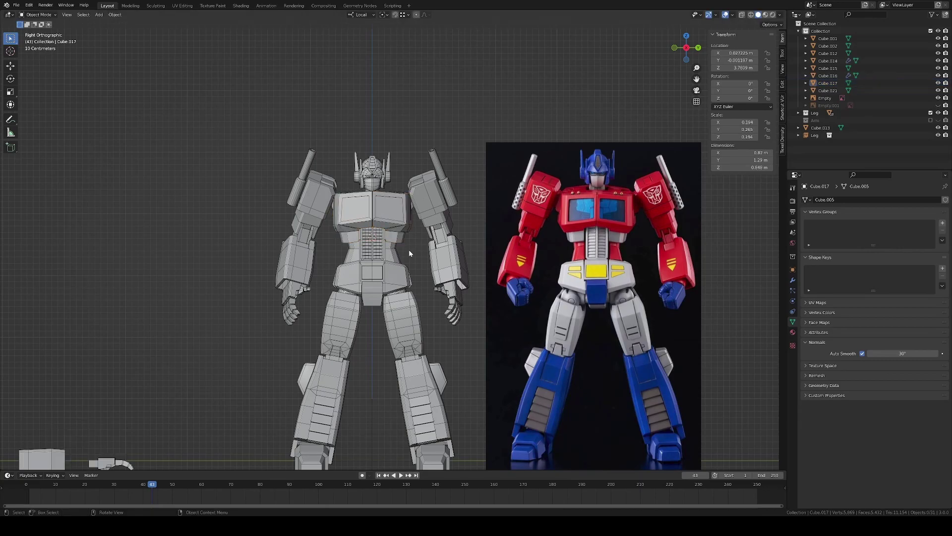
{"action": "scroll", "coordinate": [409, 249], "scroll_direction": "up", "scroll_amount": 1}
{"action": "left_click", "coordinate": [416, 241]}
Box-select the right arm pieces and inspect their mesh from an angle
{"action": "left_click_drag", "start_coordinate": [431, 111], "coordinate": [475, 356]}
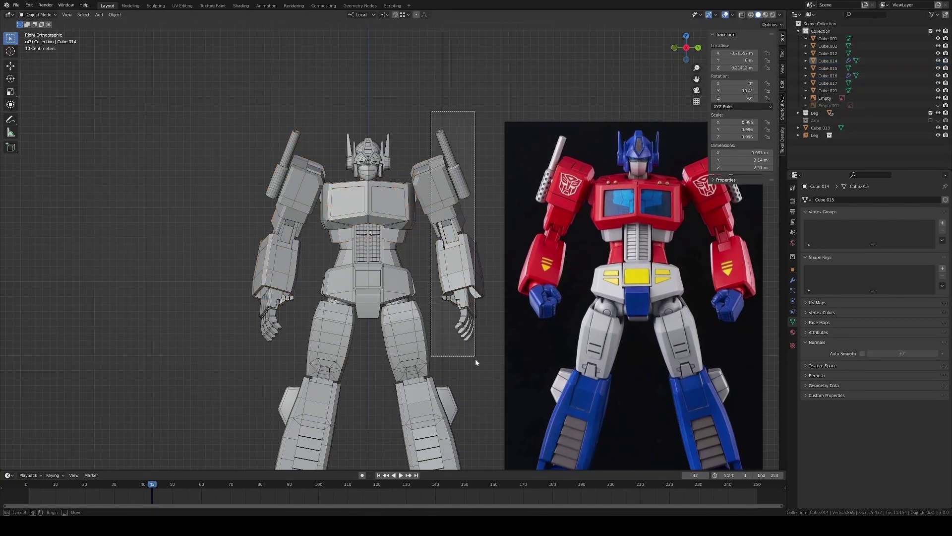
{"action": "key", "text": "Tab"}
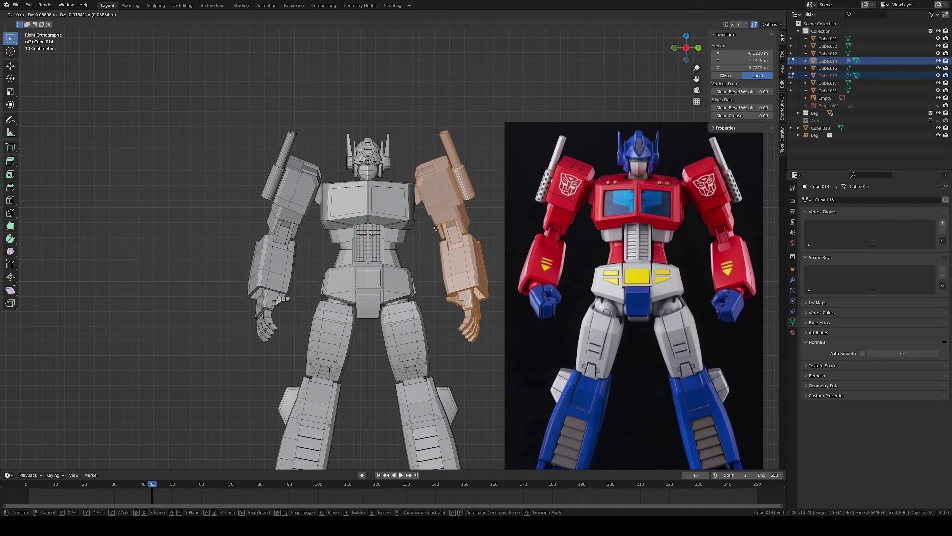
{"action": "left_click", "coordinate": [436, 229]}
{"action": "key", "text": "alt+a"}
{"action": "mouse_move", "coordinate": [437, 228]}
{"action": "middle_mouse_down"}
{"action": "mouse_move", "coordinate": [383, 195]}
{"action": "mouse_move", "coordinate": [299, 315]}
{"action": "middle_mouse_up"}
{"action": "key", "text": "KP_3"}
{"action": "key", "text": "Tab"}
Parent the other arm to the right arm and isolate both arms in local view
{"action": "left_click", "coordinate": [383, 195]}
{"action": "left_click_drag", "start_coordinate": [406, 128], "coordinate": [445, 337]}
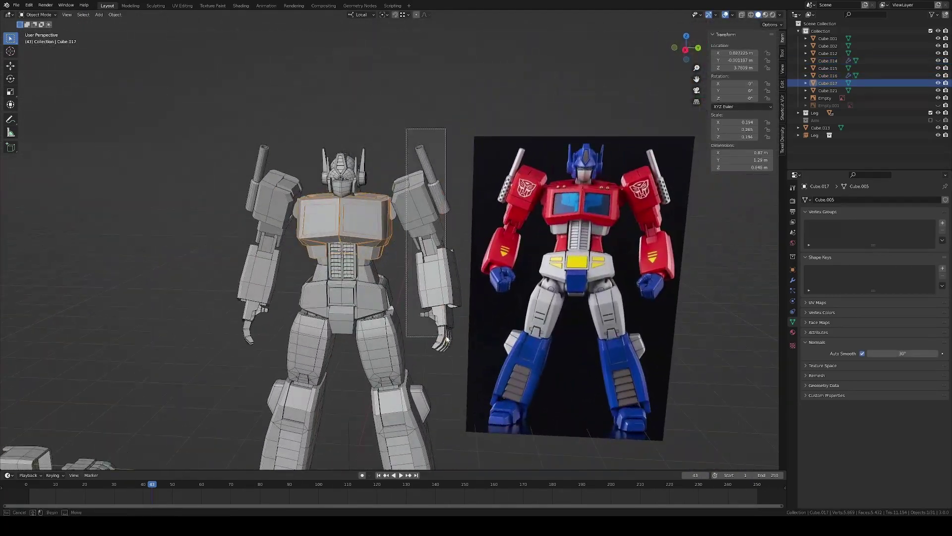
{"action": "mouse_move", "coordinate": [446, 339]}
{"action": "middle_mouse_down"}
{"action": "mouse_move", "coordinate": [373, 327]}
{"action": "mouse_move", "coordinate": [422, 218]}
{"action": "mouse_move", "coordinate": [465, 255]}
{"action": "mouse_move", "coordinate": [417, 241]}
{"action": "mouse_move", "coordinate": [385, 215]}
{"action": "middle_mouse_up"}
{"action": "left_click", "coordinate": [418, 241]}
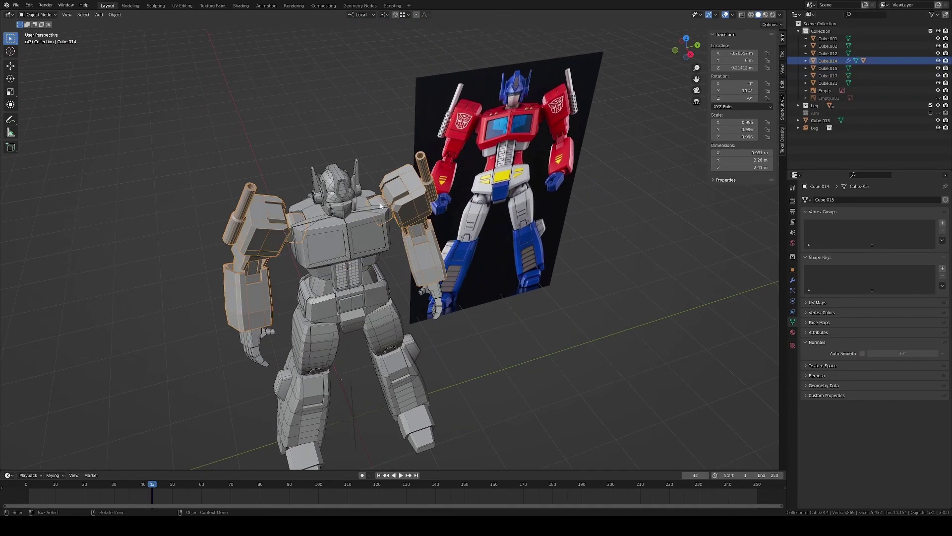
{"action": "key", "text": "KP_Divide"}
{"action": "key", "text": "KP_Divide"}
Rotate the linked arms about their local Z axis from the top view
{"action": "middle_click_drag", "start_coordinate": [484, 204], "coordinate": [415, 167]}
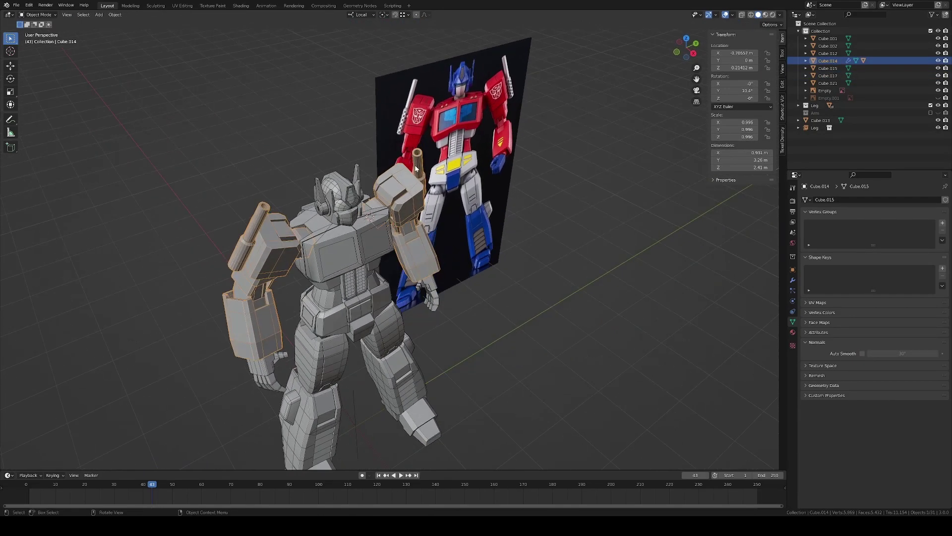
{"action": "key", "text": "KP_7"}
{"action": "key", "text": "r"}
{"action": "key", "text": "z"}
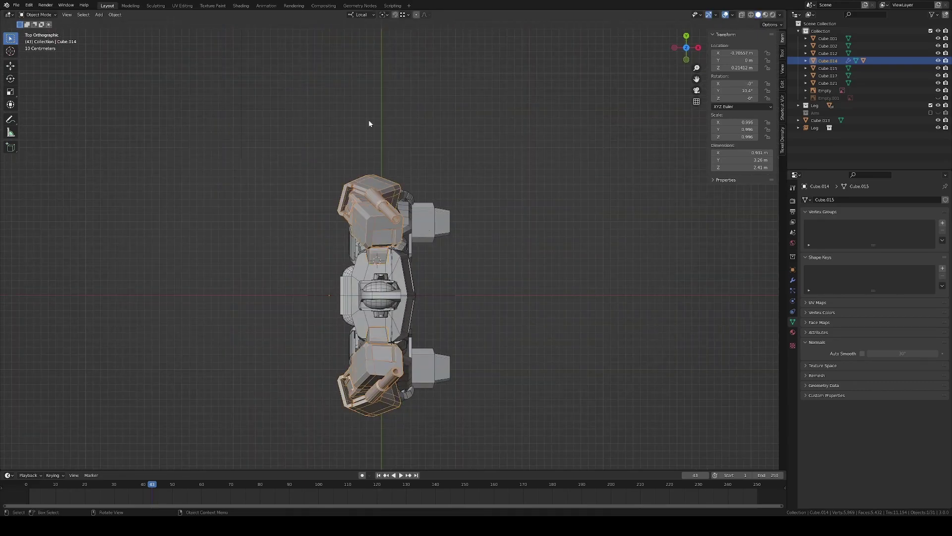
{"action": "key", "text": "Tab"}
{"action": "left_click", "coordinate": [425, 191]}
{"action": "key", "text": "Tab"}
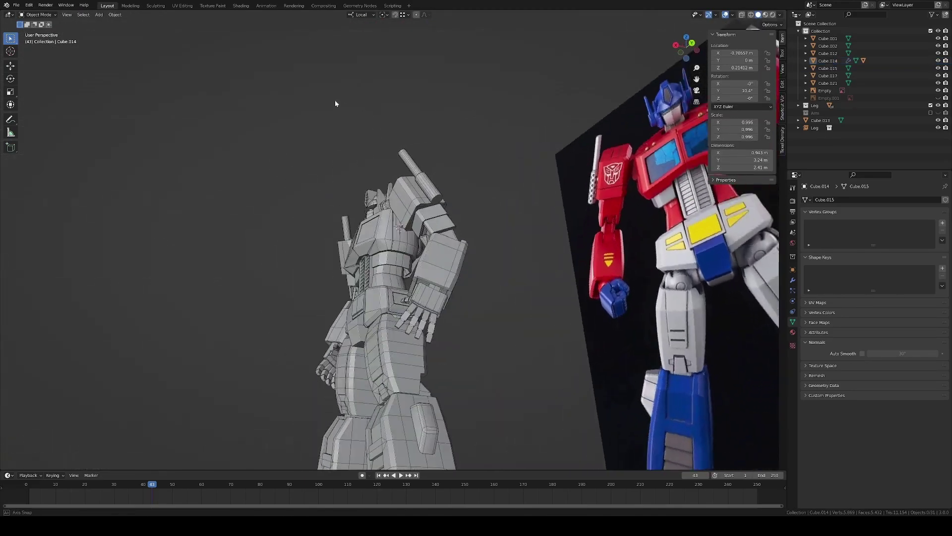
{"action": "mouse_move", "coordinate": [426, 191]}
{"action": "middle_mouse_down"}
{"action": "mouse_move", "coordinate": [378, 200]}
{"action": "mouse_move", "coordinate": [373, 250]}
{"action": "mouse_move", "coordinate": [406, 208]}
{"action": "middle_mouse_up"}
Grow and refine the shoulder face selection, viewing from behind in wireframe
{"action": "key", "text": "Tab"}
{"action": "key", "text": "ctrl+KP_Add"}
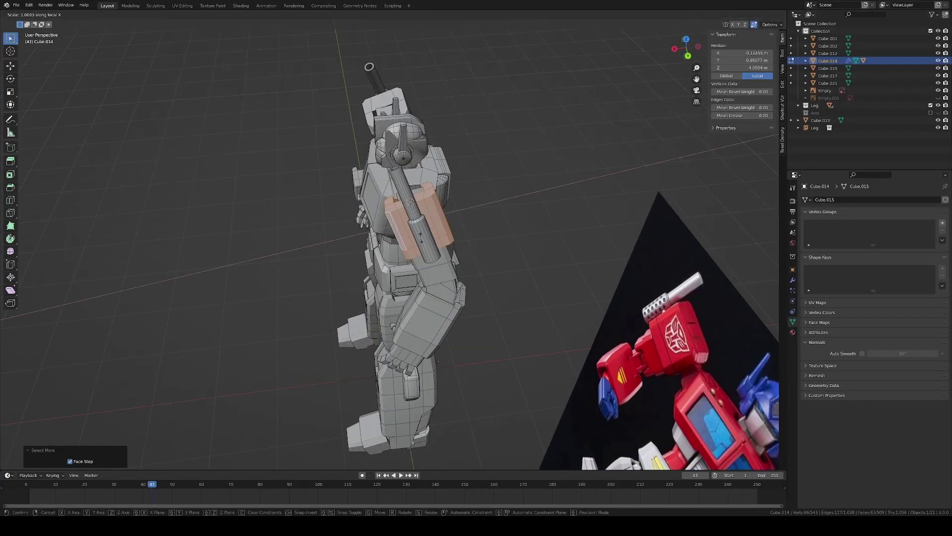
{"action": "key", "text": "shift+z"}
{"action": "key", "text": "ctrl+KP_1"}
{"action": "key", "text": "ctrl+KP_Subtract"}
{"action": "scroll", "coordinate": [478, 177], "scroll_direction": "up", "scroll_amount": 1}
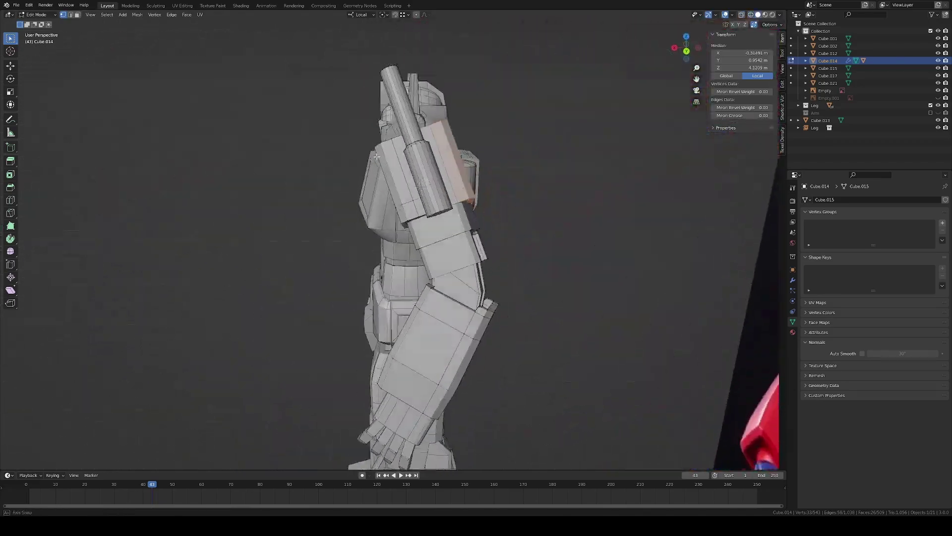
{"action": "key", "text": "Tab"}
{"action": "mouse_move", "coordinate": [470, 153]}
{"action": "middle_mouse_down"}
{"action": "mouse_move", "coordinate": [431, 180]}
{"action": "mouse_move", "coordinate": [428, 170]}
{"action": "middle_mouse_up"}
Grow the shoulder face selection and move the shoulder faces
{"action": "key", "text": "Tab"}
{"action": "key", "text": "ctrl+KP_Add"}
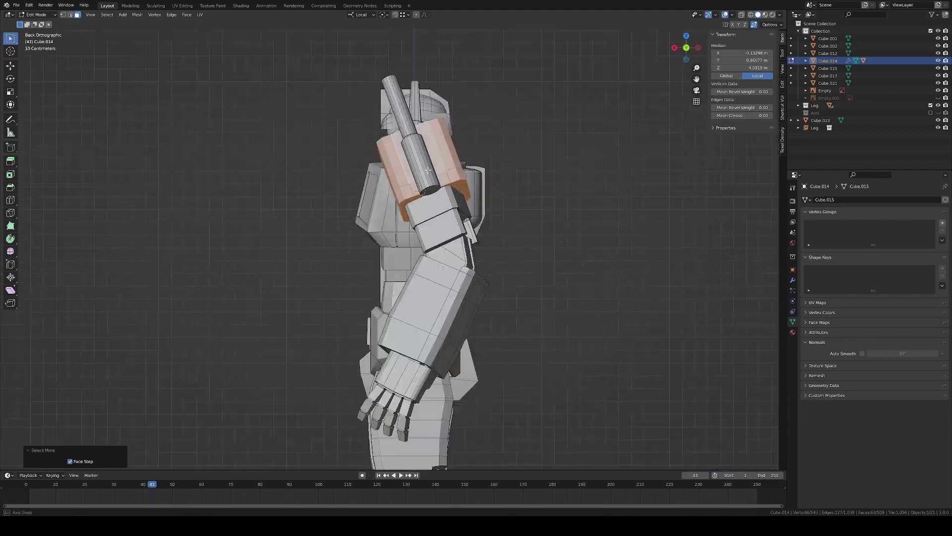
{"action": "left_click", "coordinate": [489, 175]}
{"action": "middle_click_drag", "start_coordinate": [489, 175], "coordinate": [447, 209]}
{"action": "scroll", "coordinate": [446, 208], "scroll_direction": "up", "scroll_amount": 5}
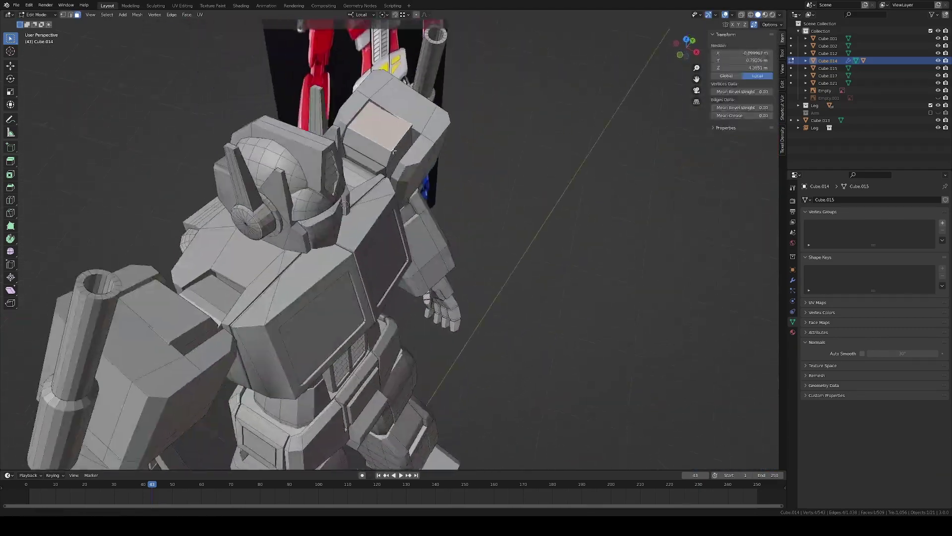
Tilt the shoulder block faces around the Y axis to match the reference
{"action": "left_click", "coordinate": [431, 224]}
{"action": "key", "text": "ctrl+KP_Add"}
{"action": "key", "text": "r"}
{"action": "key", "text": "y"}
{"action": "key", "text": "y"}
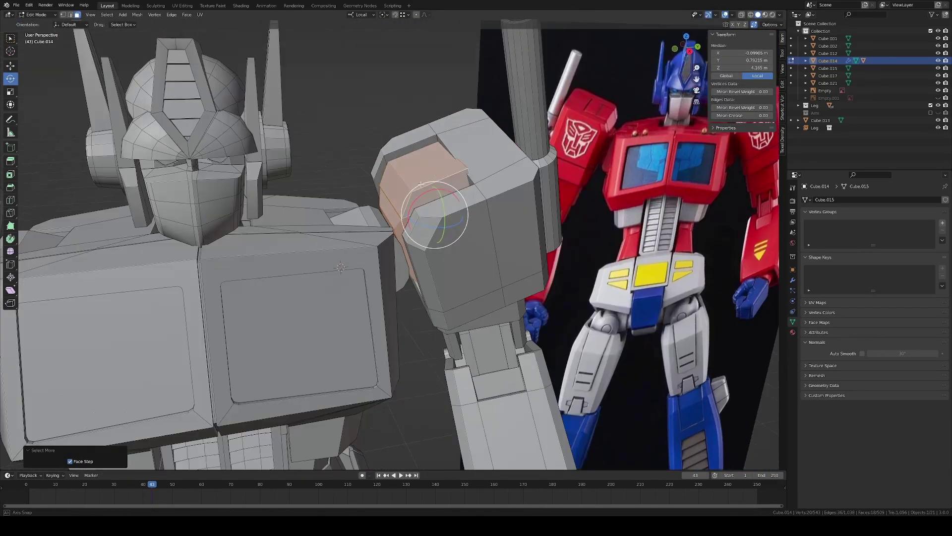
{"action": "left_click", "coordinate": [458, 225]}
{"action": "mouse_move", "coordinate": [459, 226]}
{"action": "middle_mouse_down"}
{"action": "mouse_move", "coordinate": [483, 274]}
{"action": "mouse_move", "coordinate": [469, 249]}
{"action": "middle_mouse_up"}
{"action": "scroll", "coordinate": [471, 286], "scroll_direction": "down", "scroll_amount": 5}
{"action": "scroll", "coordinate": [468, 249], "scroll_direction": "up", "scroll_amount": 5}
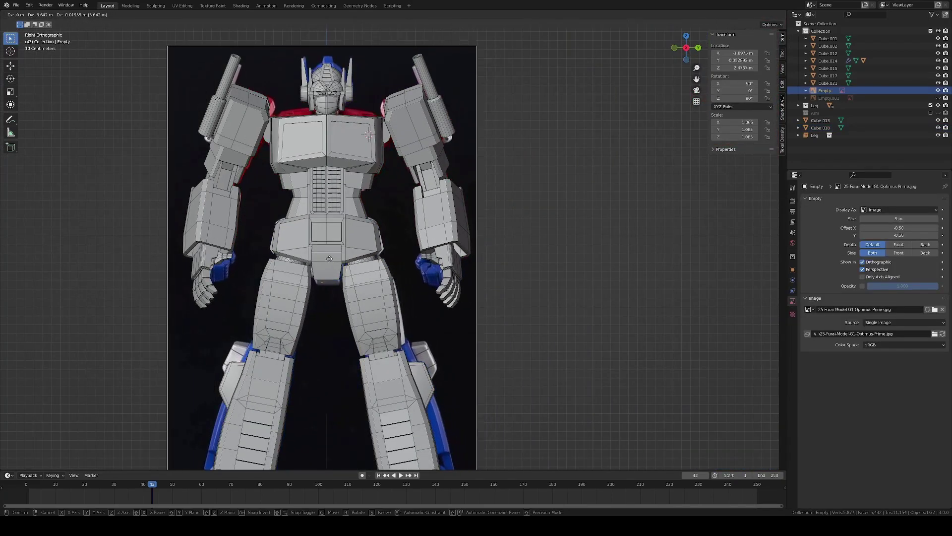
Confirm the reference photo placement and show the robot see-through over it
{"action": "left_click", "coordinate": [343, 259]}
{"action": "key", "text": "alt+z"}
{"action": "scroll", "coordinate": [387, 260], "scroll_direction": "up", "scroll_amount": 3}
{"action": "scroll", "coordinate": [422, 262], "scroll_direction": "up", "scroll_amount": 2}
{"action": "key", "text": "shift+a"}
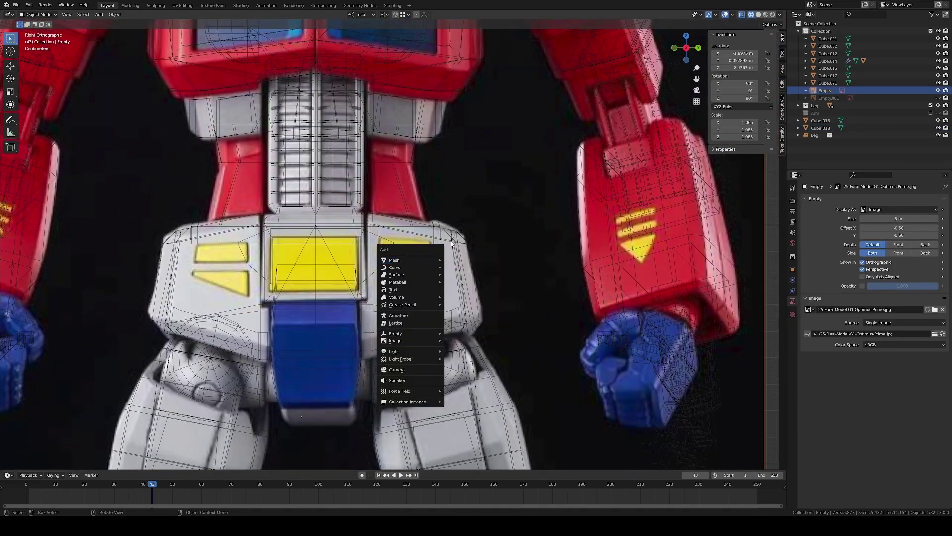
{"action": "key", "text": "Escape"}
Isolate and frame the reference photo, then overlay the see-through robot again
{"action": "key", "text": "alt+z"}
{"action": "key", "text": "KP_Divide"}
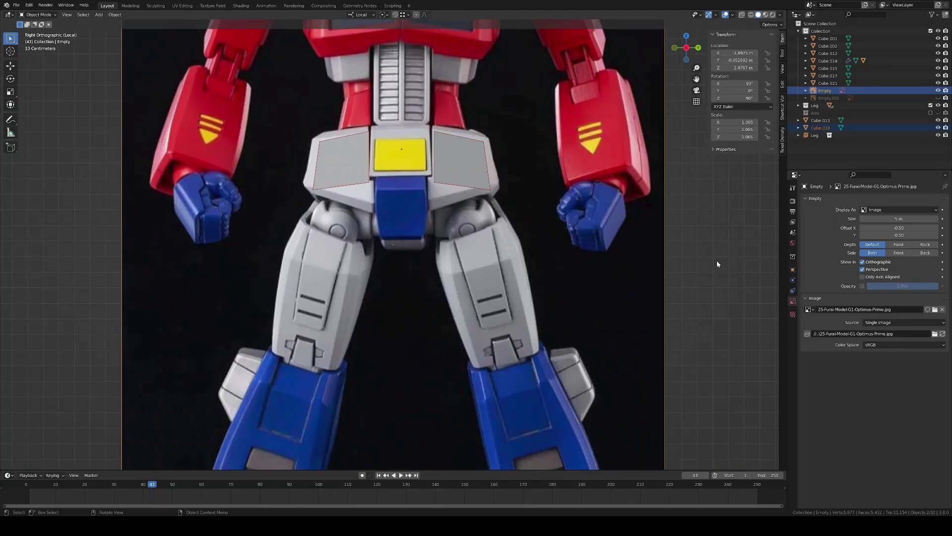
{"action": "key", "text": "Home"}
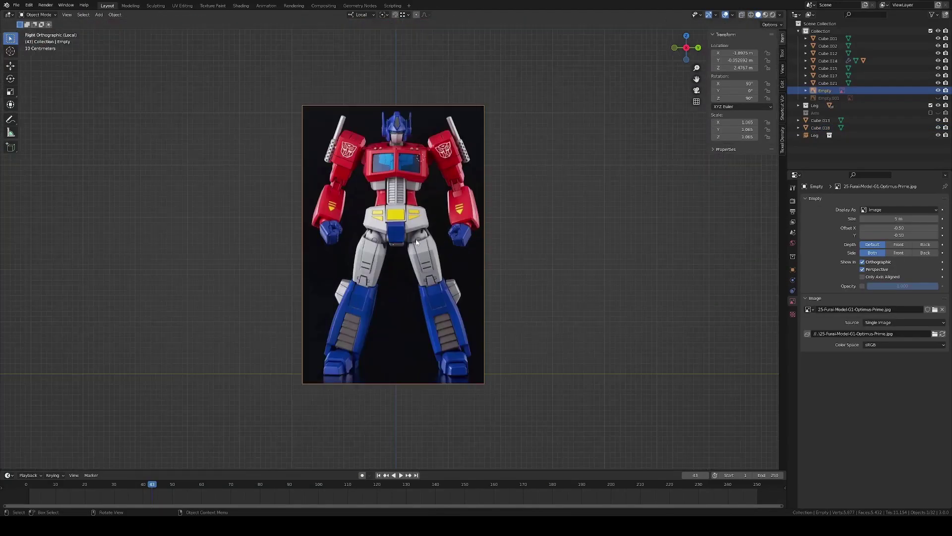
{"action": "key", "text": "KP_Divide"}
{"action": "scroll", "coordinate": [485, 215], "scroll_direction": "up", "scroll_amount": 3}
{"action": "key", "text": "alt+z"}
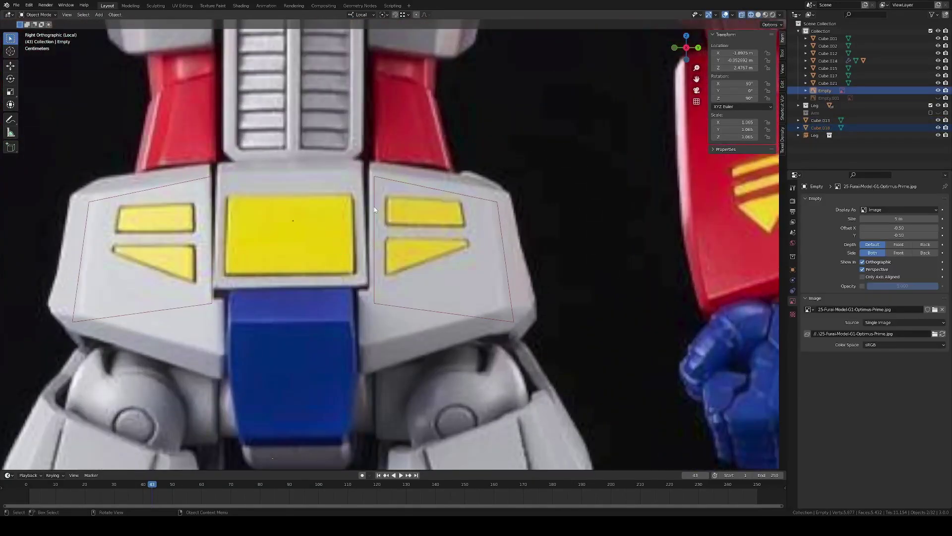
On the hip panel plane, slide the upper face's vertex onto the photo's stripe edge
{"action": "left_click", "coordinate": [375, 210]}
{"action": "key", "text": "Tab"}
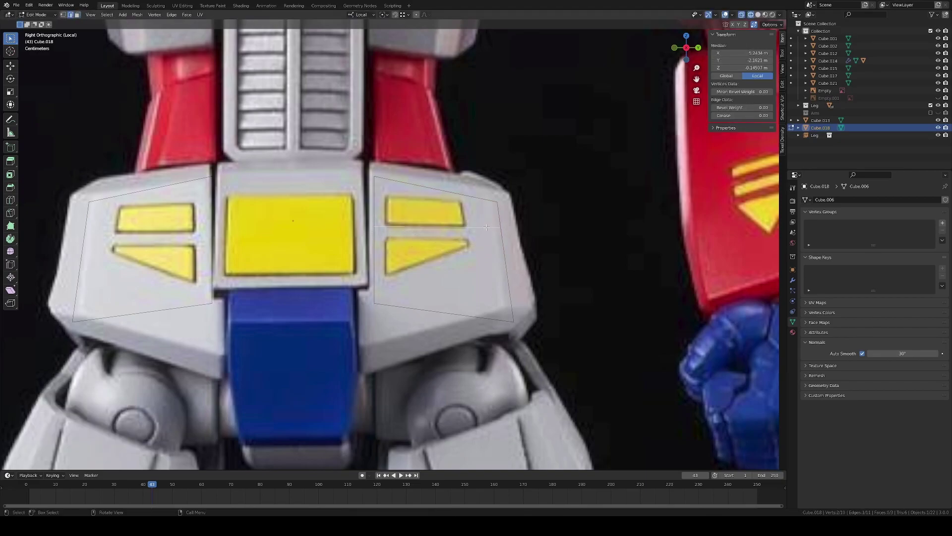
{"action": "key", "text": "3"}
{"action": "left_click", "coordinate": [443, 217]}
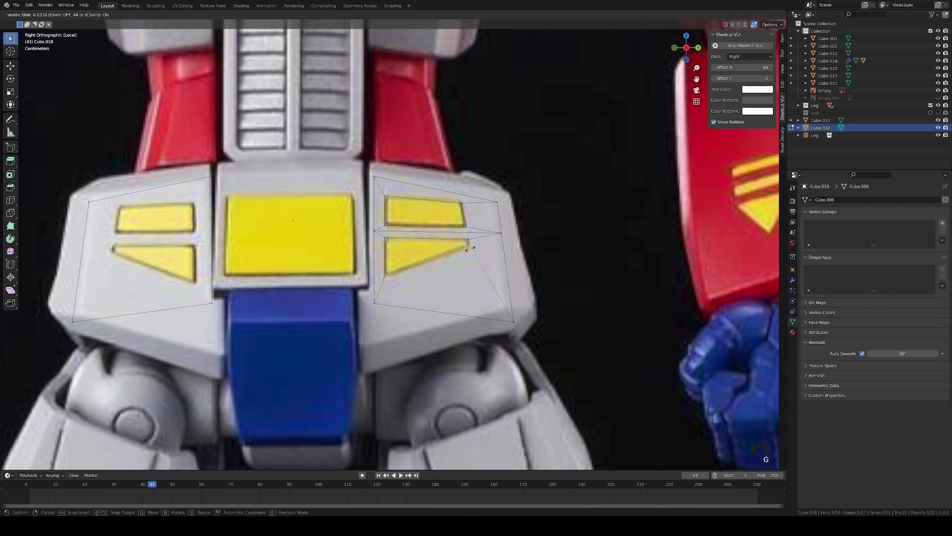
{"action": "left_click", "coordinate": [468, 248]}
{"action": "scroll", "coordinate": [467, 248], "scroll_direction": "down", "scroll_amount": 4}
{"action": "mouse_move", "coordinate": [467, 248]}
{"action": "middle_mouse_down"}
{"action": "mouse_move", "coordinate": [440, 240]}
{"action": "mouse_move", "coordinate": [496, 247]}
{"action": "middle_mouse_up"}
{"action": "scroll", "coordinate": [435, 255], "scroll_direction": "up", "scroll_amount": 4}
{"action": "key", "text": "KP_3"}
{"action": "scroll", "coordinate": [545, 263], "scroll_direction": "up", "scroll_amount": 3}
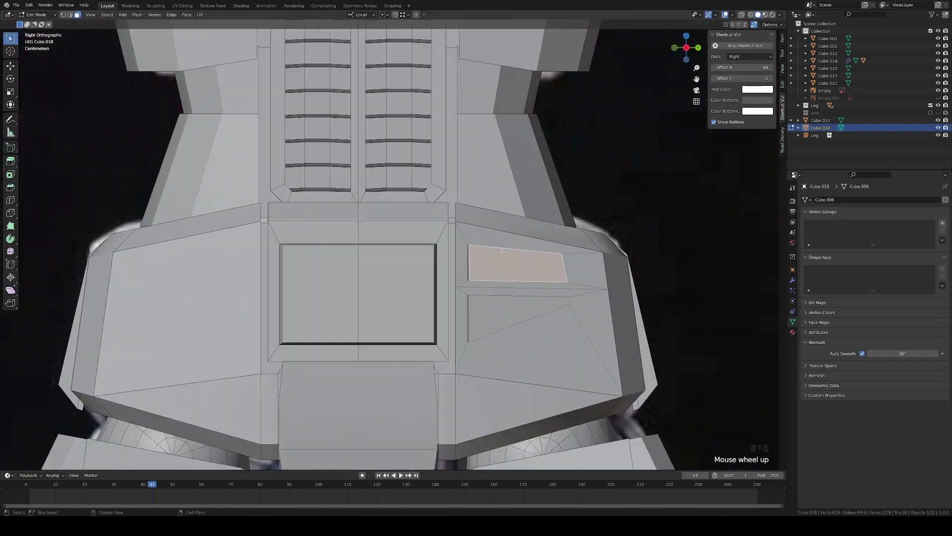
Shrink the panel's upper face and lower triangular face to form inset panels
{"action": "key", "text": "s"}
{"action": "left_click", "coordinate": [561, 265]}
{"action": "left_click", "coordinate": [545, 327]}
{"action": "key", "text": "s"}
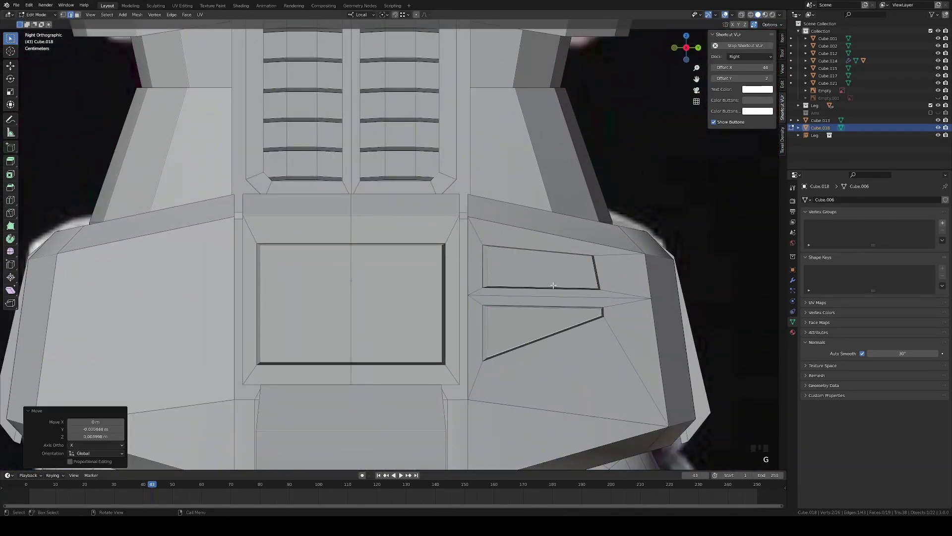
{"action": "key", "text": "Tab"}
{"action": "scroll", "coordinate": [328, 261], "scroll_direction": "down", "scroll_amount": 4}
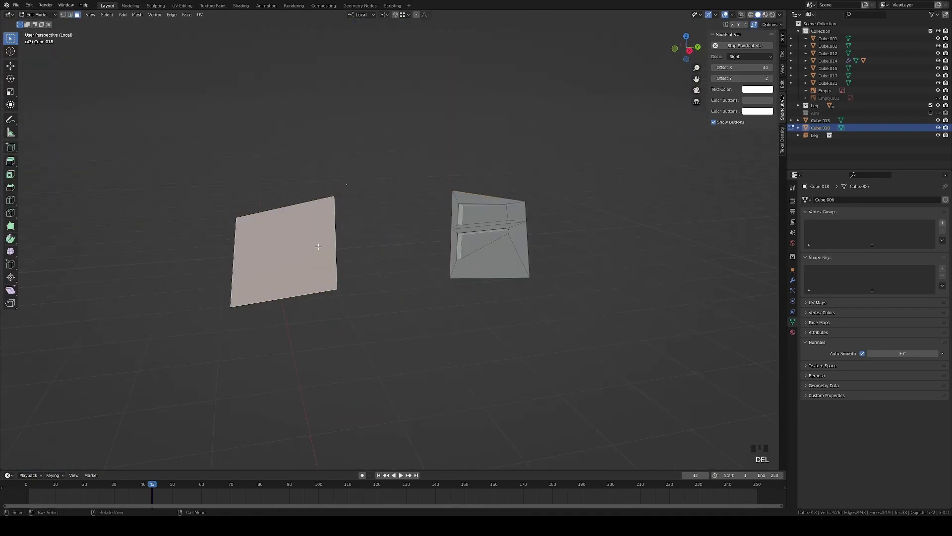
Delete the leftover left plane and bring the robot's waist back into view
{"action": "left_click", "coordinate": [318, 246]}
{"action": "key", "text": "Tab"}
{"action": "key", "text": "KP_Divide"}
{"action": "middle_click_drag", "start_coordinate": [637, 156], "coordinate": [388, 272]}
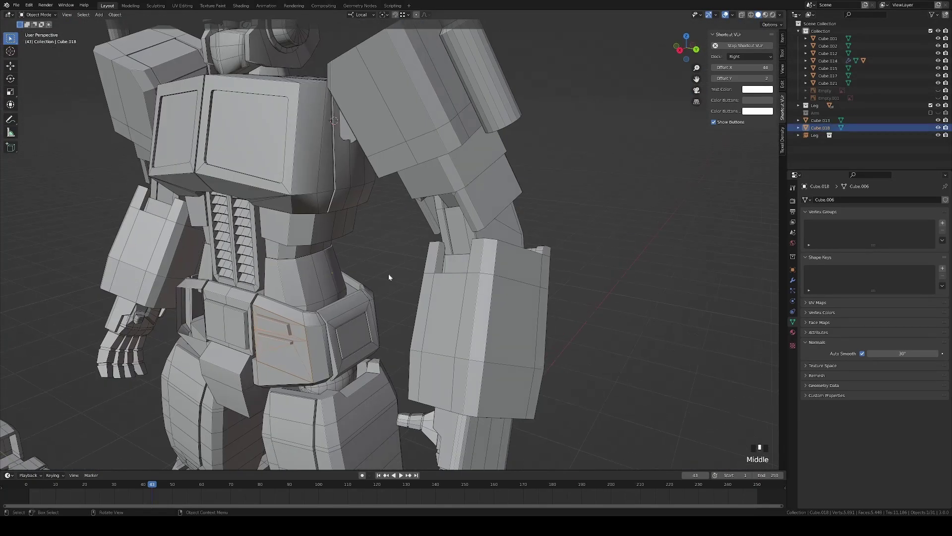
{"action": "scroll", "coordinate": [389, 272], "scroll_direction": "up", "scroll_amount": 3}
{"action": "scroll", "coordinate": [715, 165], "scroll_direction": "down", "scroll_amount": 2}
Mirror the panel onto the other hip and join it into hip piece Cube.013
{"action": "left_click", "coordinate": [793, 280]}
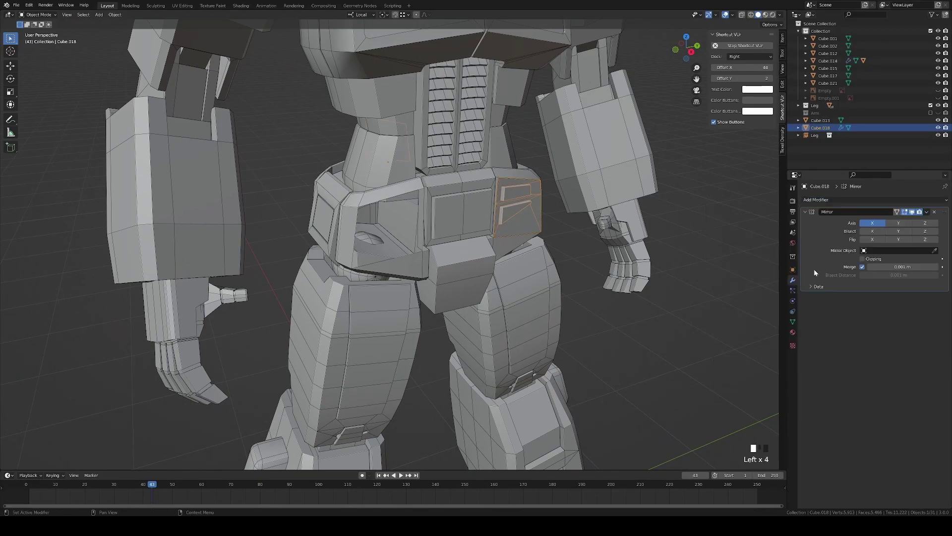
{"action": "left_click", "coordinate": [898, 222]}
{"action": "mouse_move", "coordinate": [446, 208]}
{"action": "middle_mouse_down"}
{"action": "mouse_move", "coordinate": [415, 219]}
{"action": "mouse_move", "coordinate": [515, 263]}
{"action": "middle_mouse_up"}
{"action": "scroll", "coordinate": [415, 220], "scroll_direction": "up", "scroll_amount": 4}
{"action": "left_click", "coordinate": [515, 263], "text": "shift"}
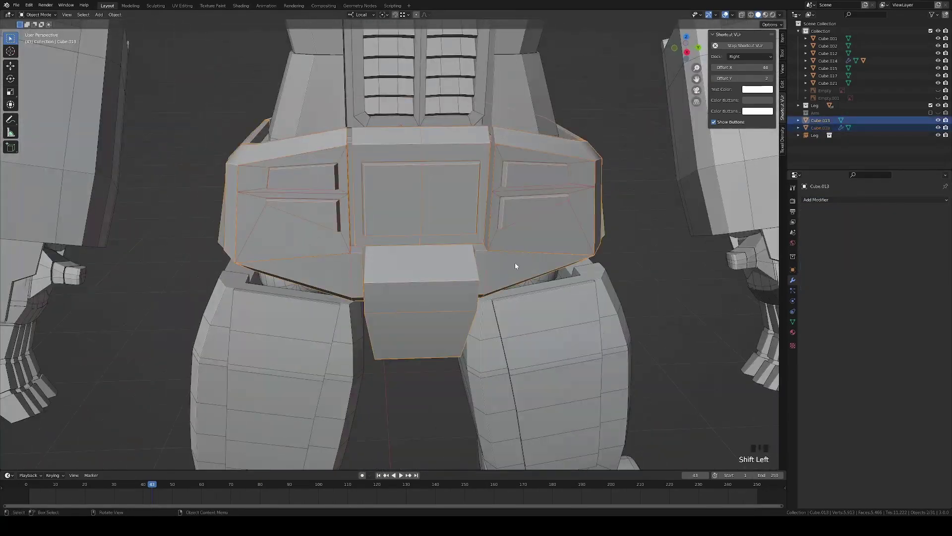
{"action": "key", "text": "ctrl+j"}
{"action": "scroll", "coordinate": [508, 271], "scroll_direction": "down", "scroll_amount": 6}
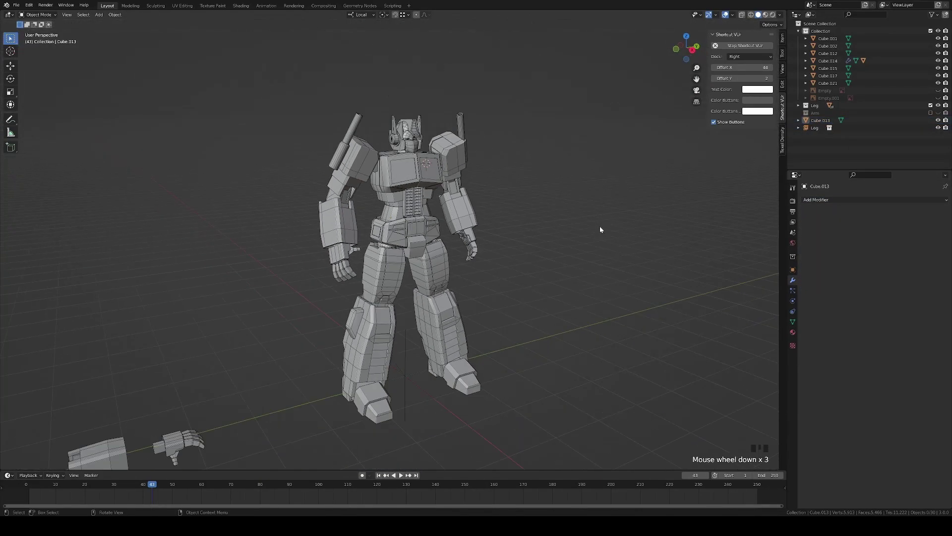